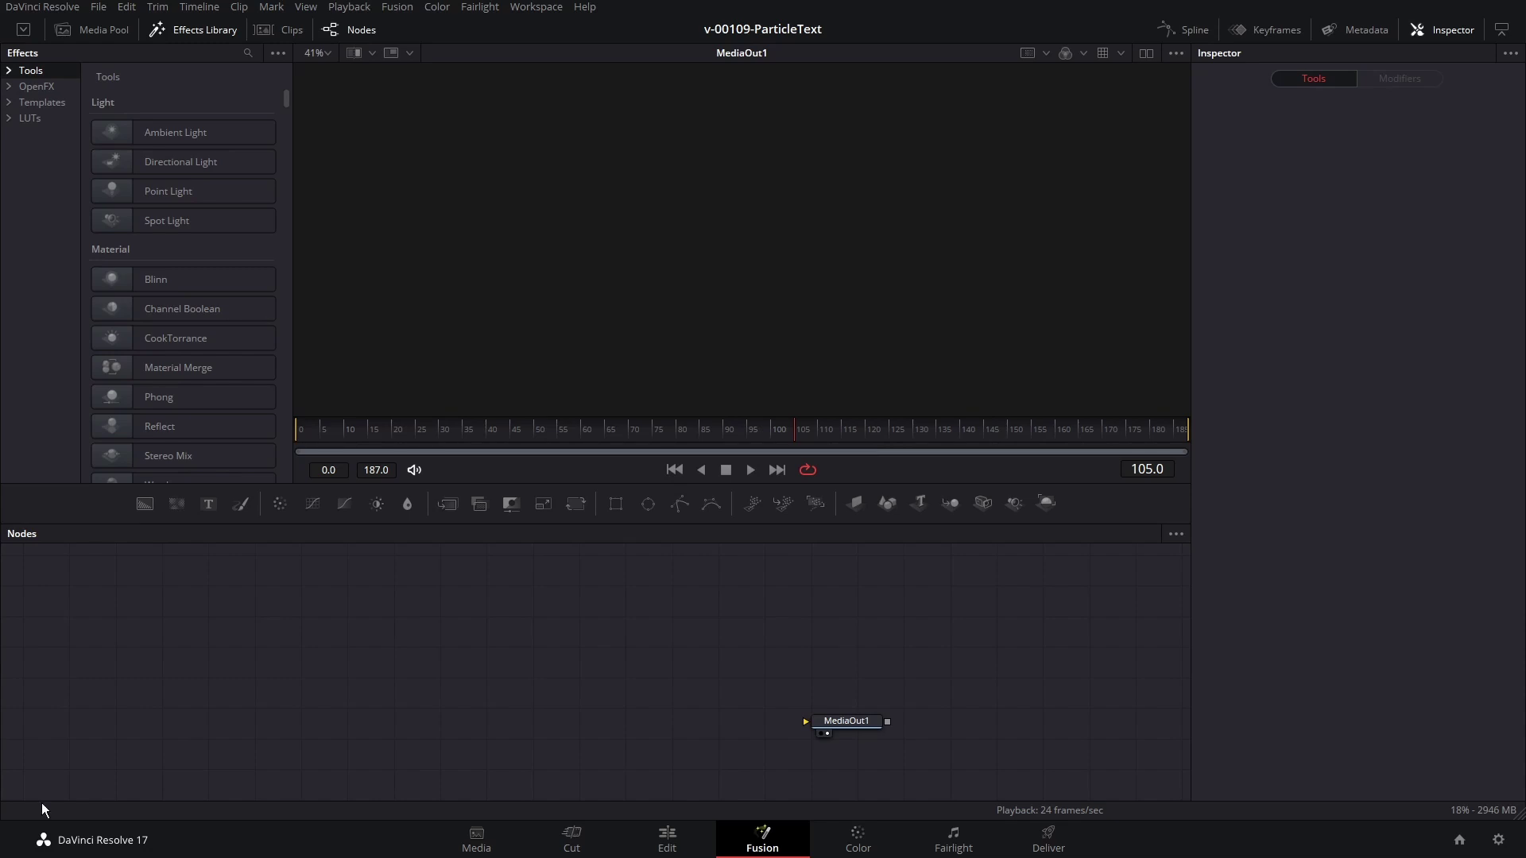
Step: Add Background, pEmitter and pRender nodes, wire pEmitter1 into pRender1, and merge it over Background1
left_click_drag(864, 719, 810, 661)
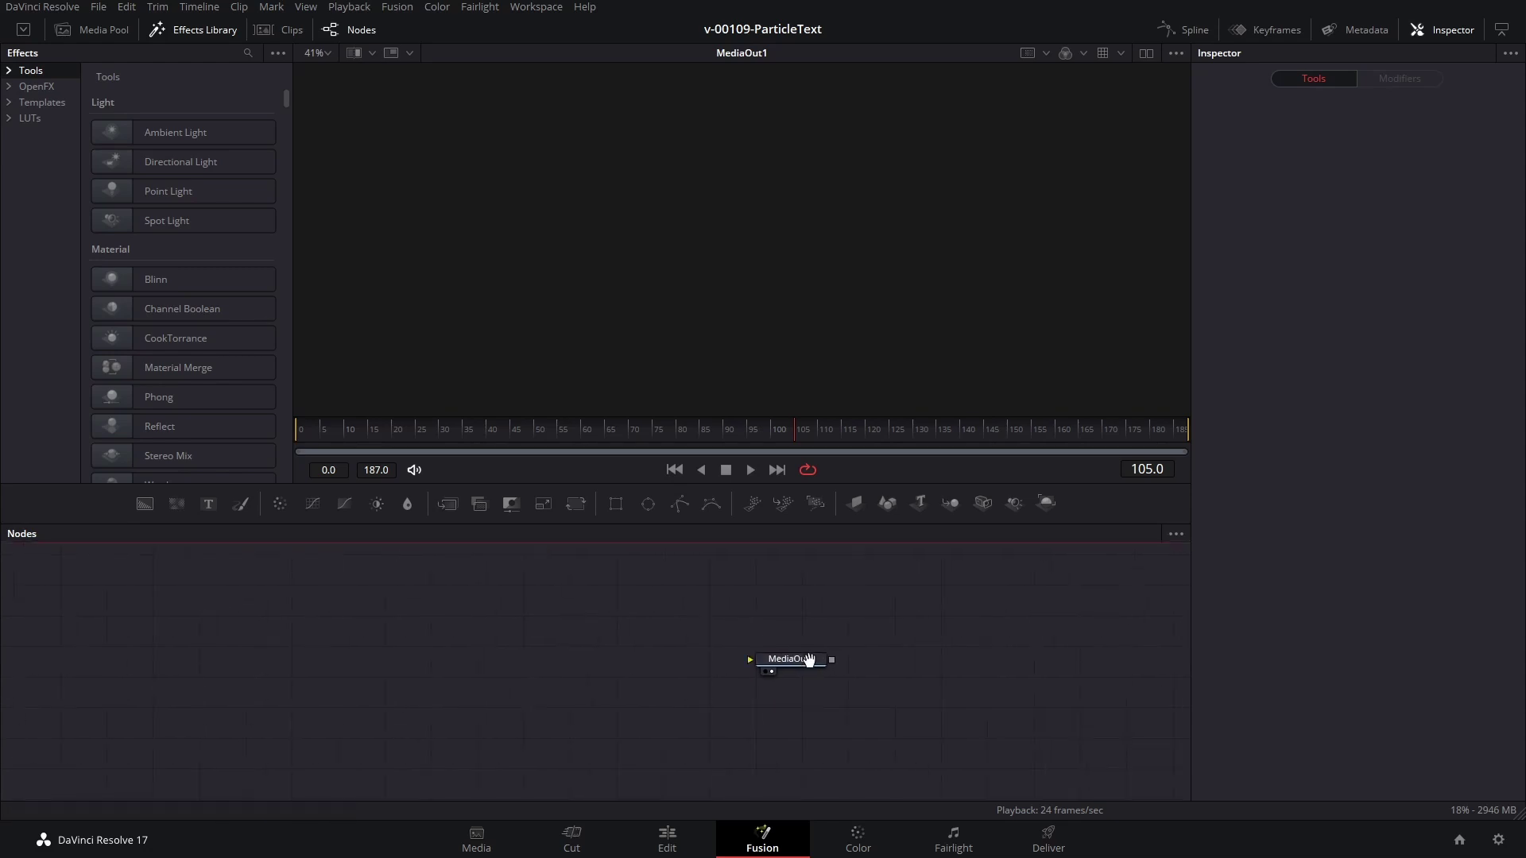
left_click_drag(145, 504, 761, 657)
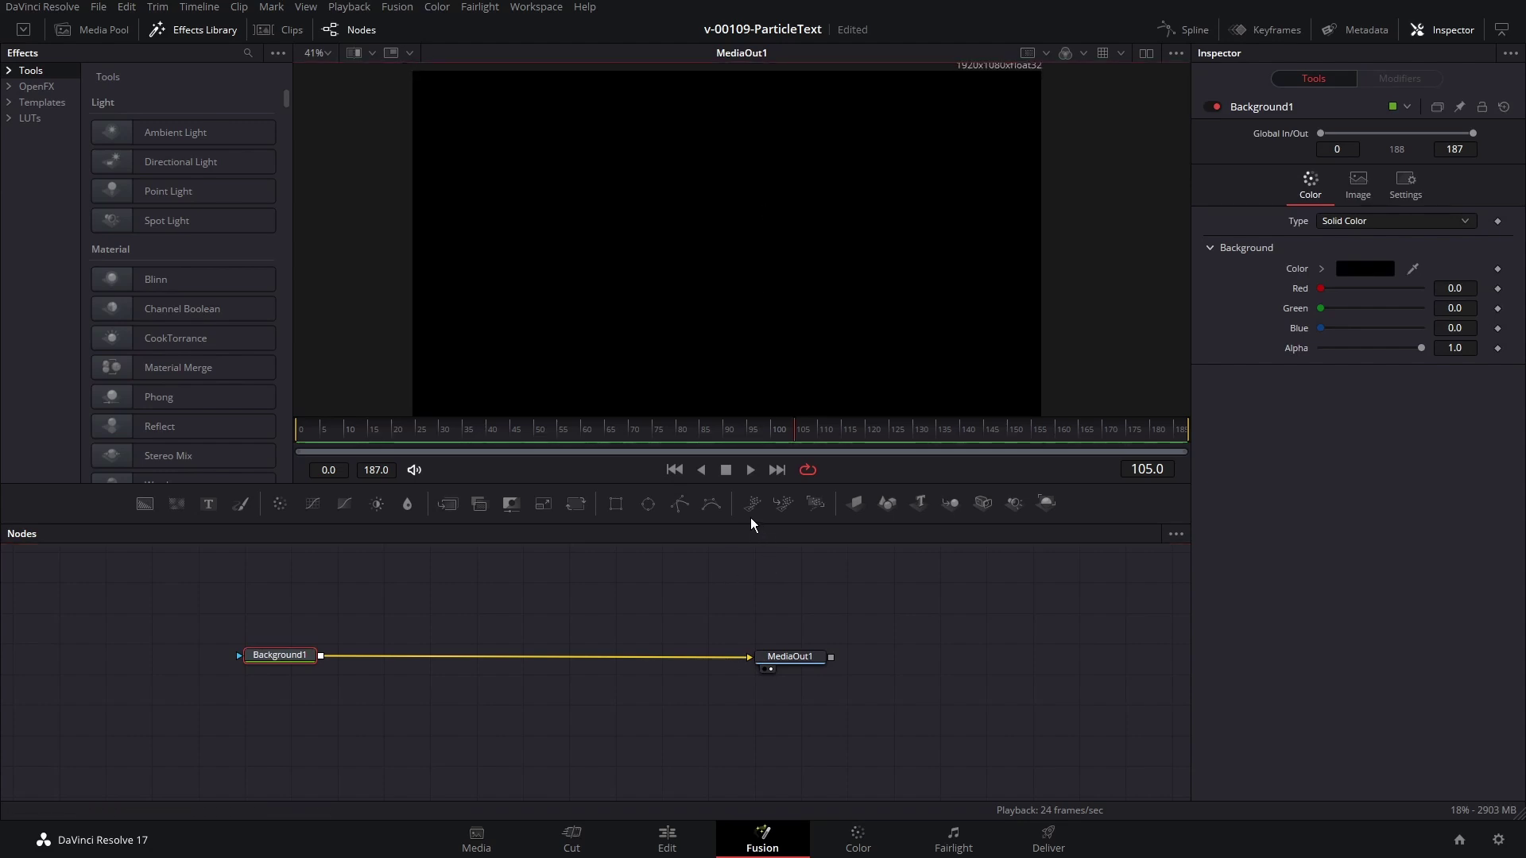
left_click_drag(753, 503, 421, 584)
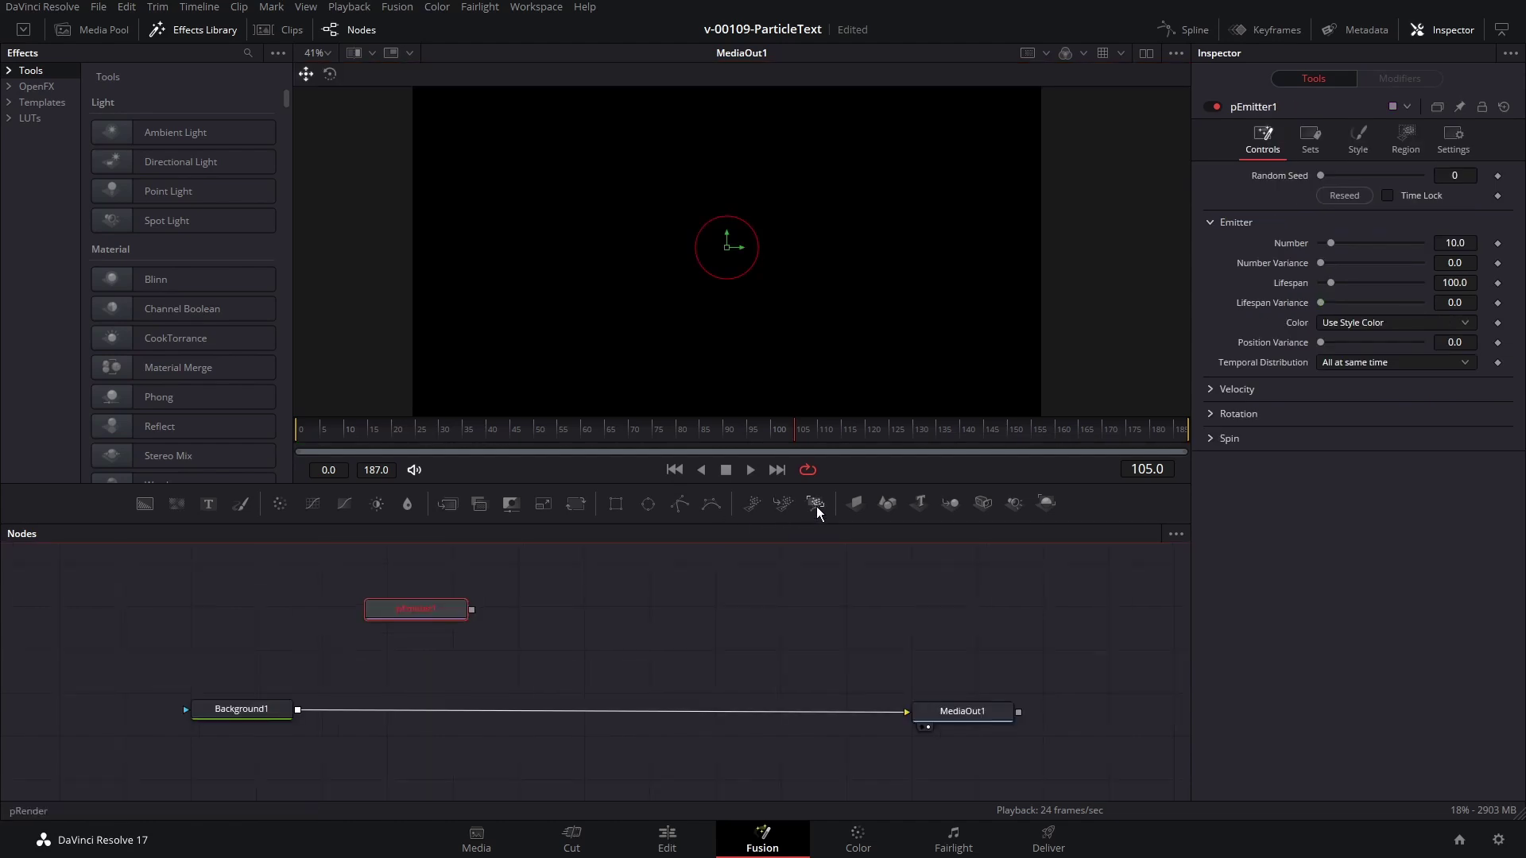
left_click_drag(816, 504, 650, 607)
left_click_drag(472, 609, 599, 608)
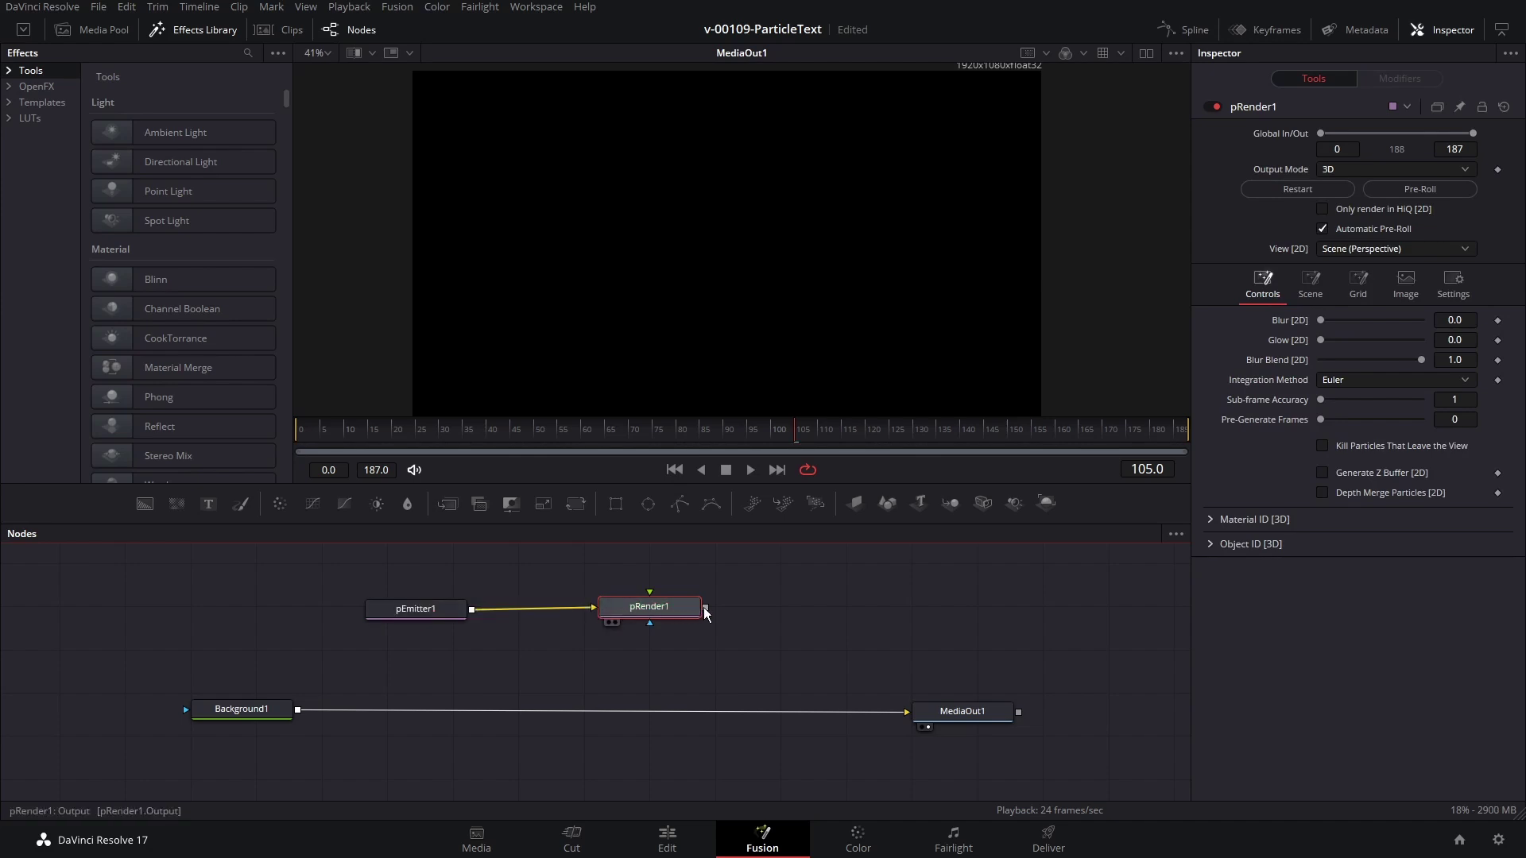
left_click_drag(704, 609, 297, 708)
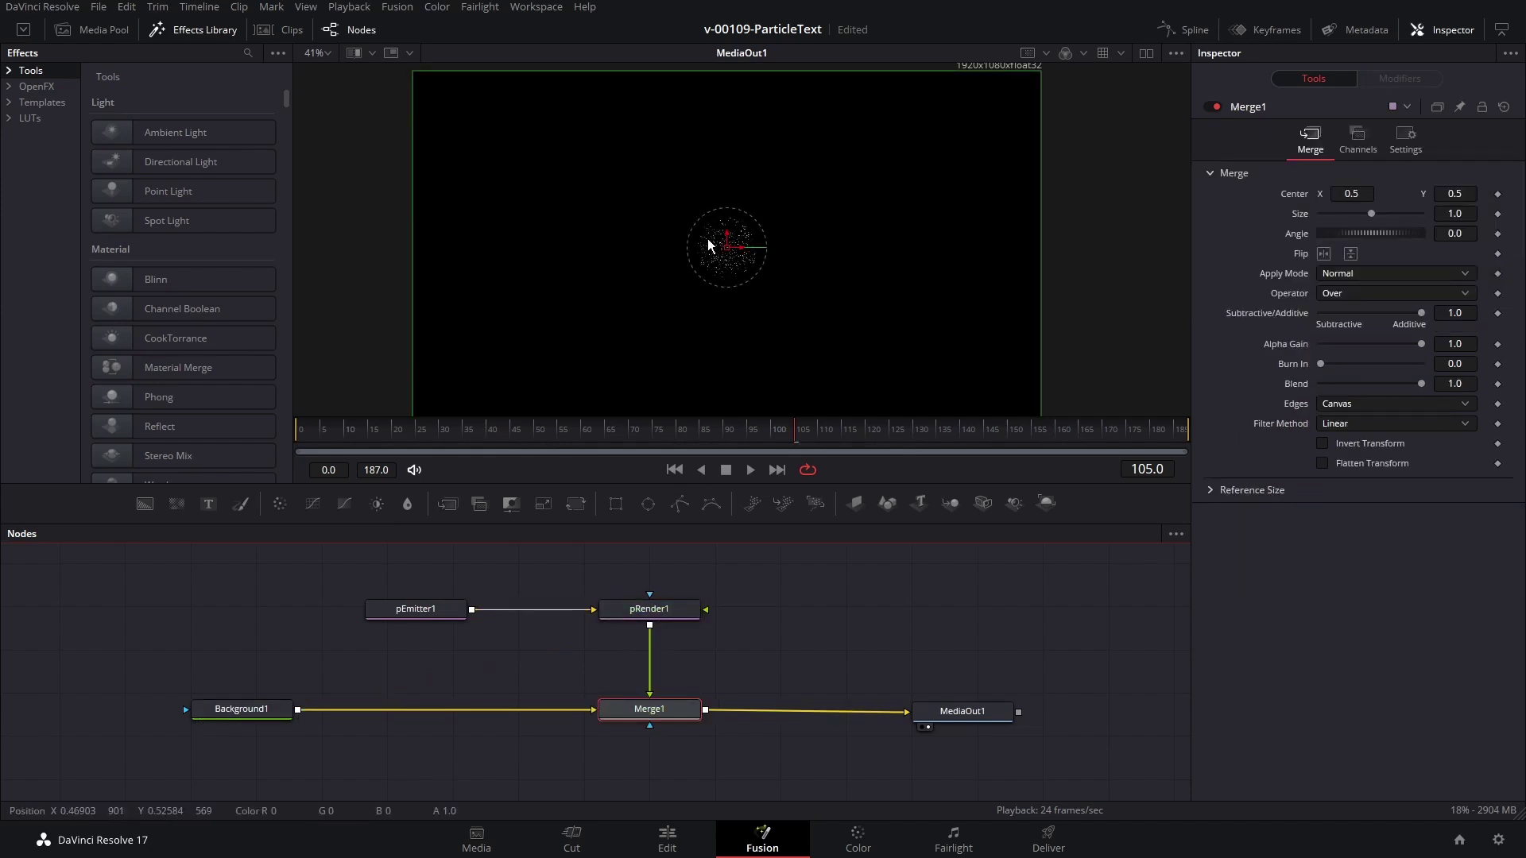
left_click_drag(402, 614, 418, 614)
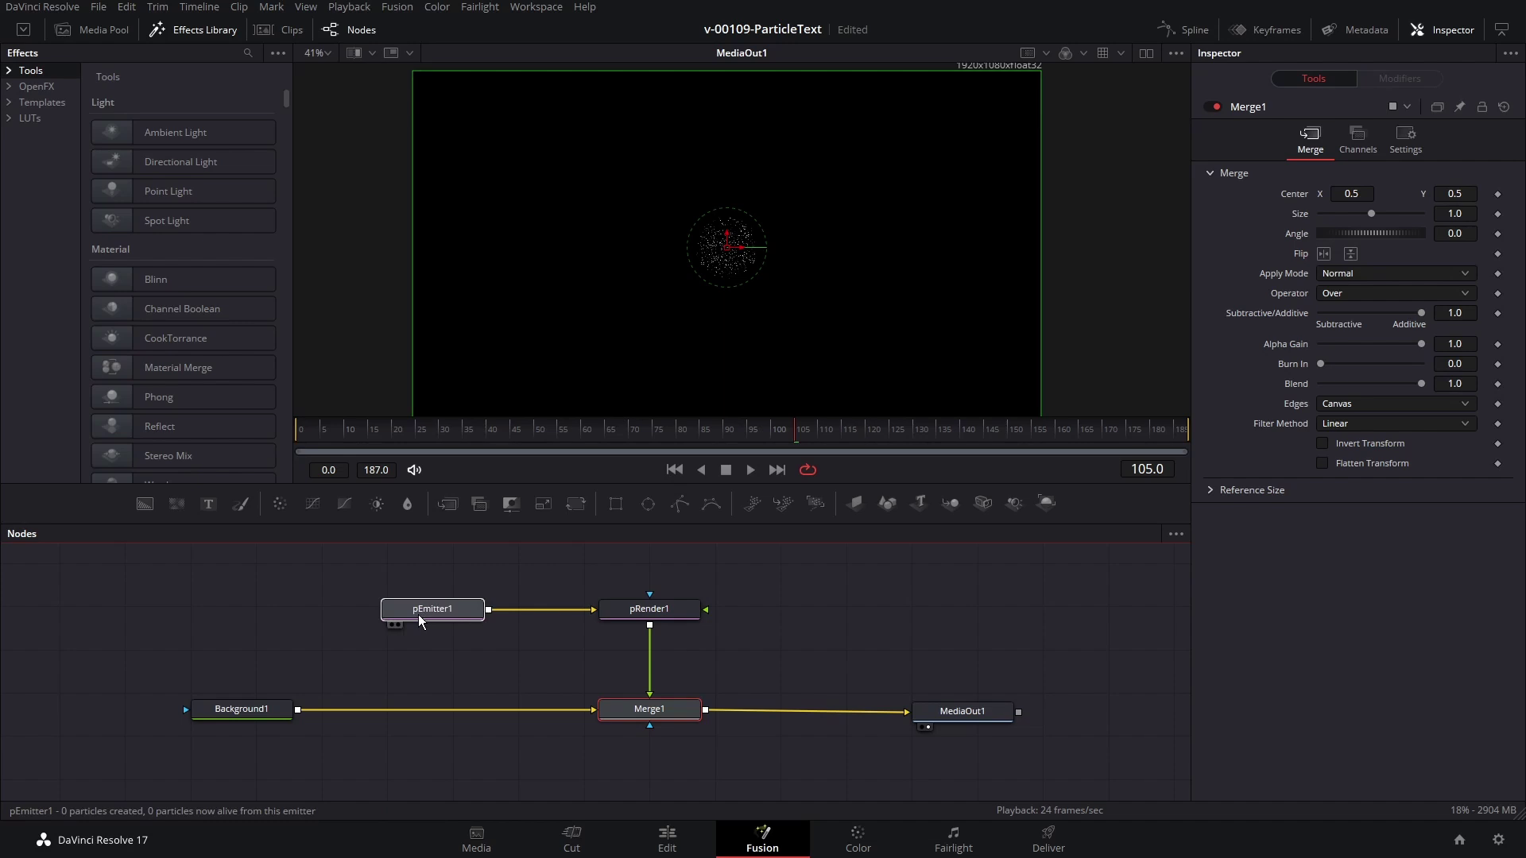
Step: In pEmitter1's Controls tab, change Number from 26 to 25 and Lifespan from 118 to 25
left_click(1259, 150)
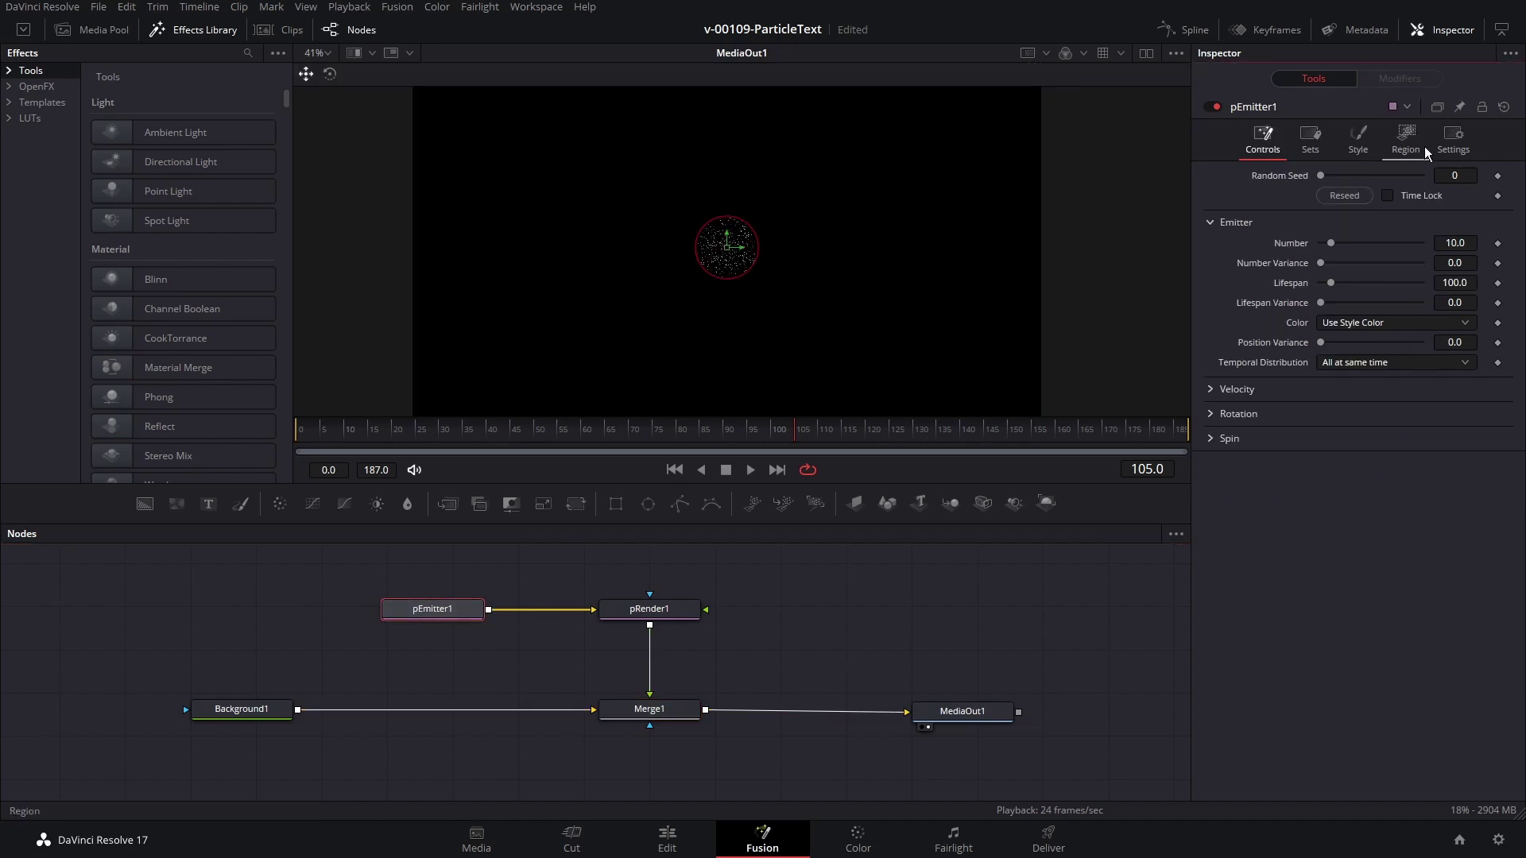
right_click(1219, 134)
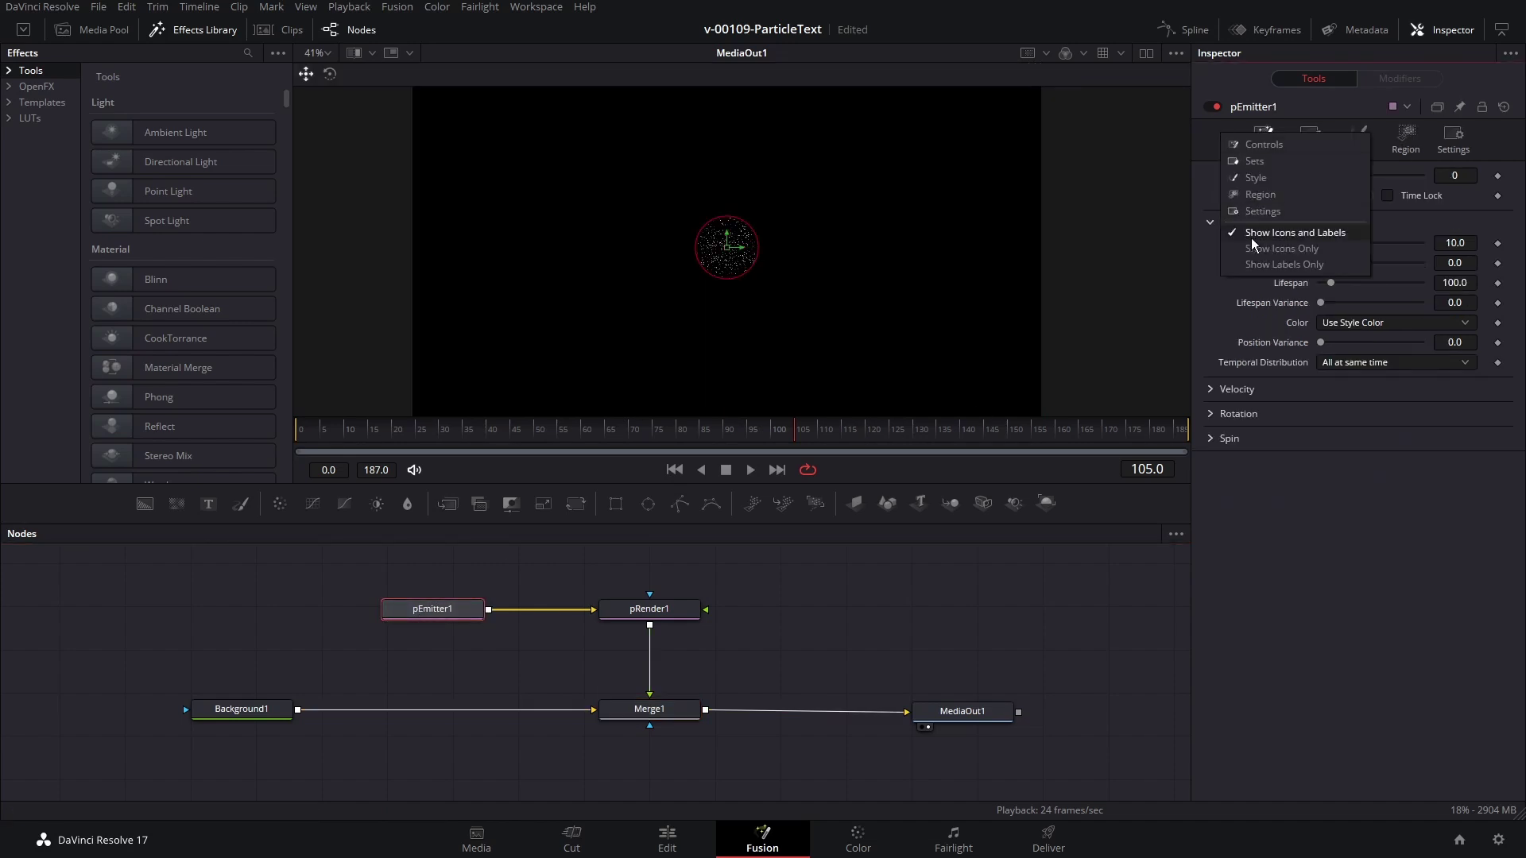
left_click(1208, 208)
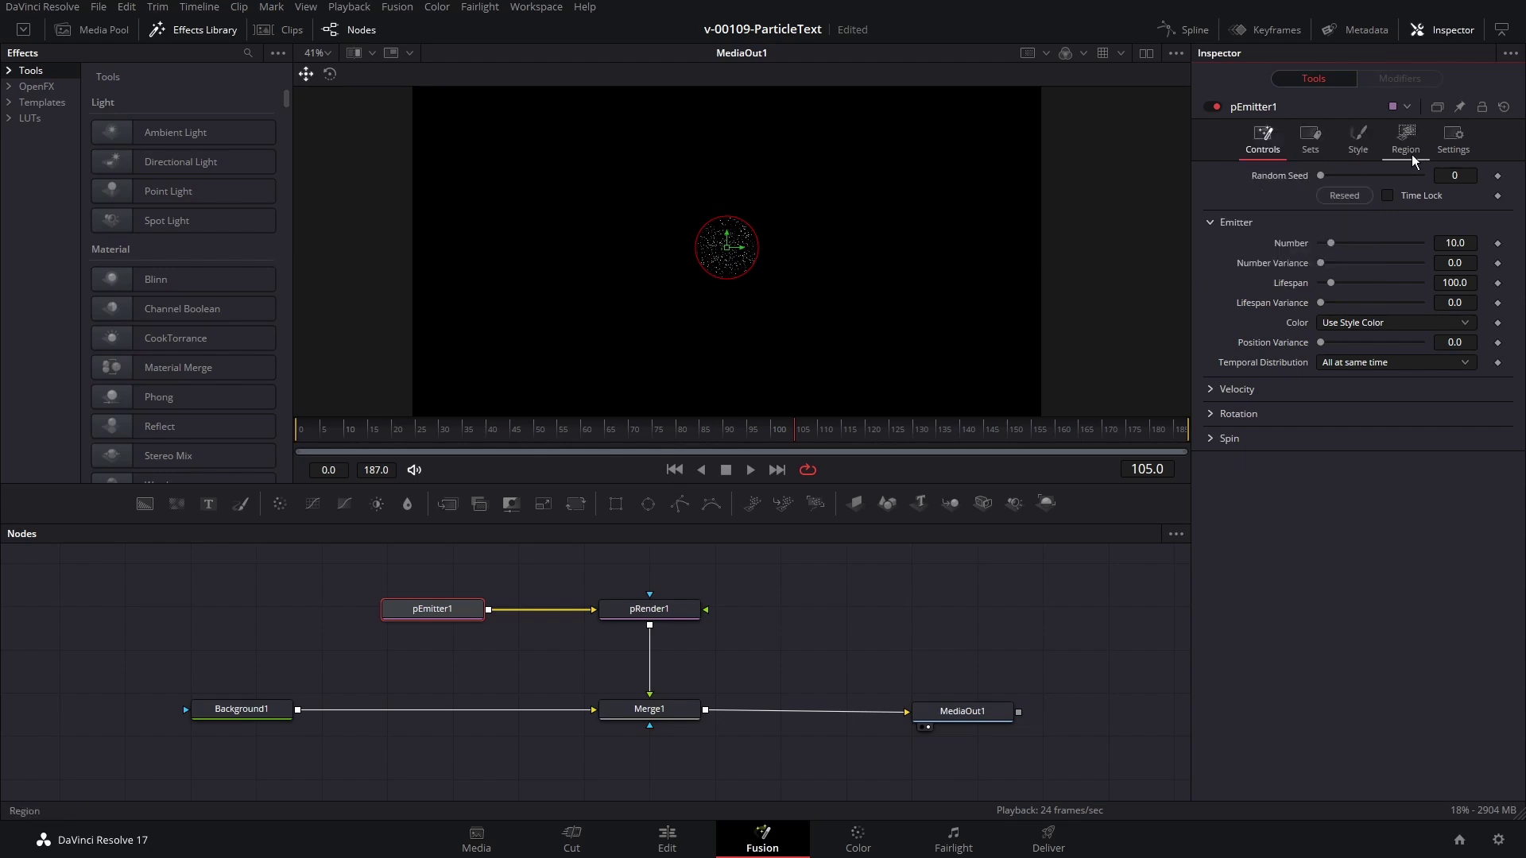
left_click_drag(1331, 243, 1349, 280)
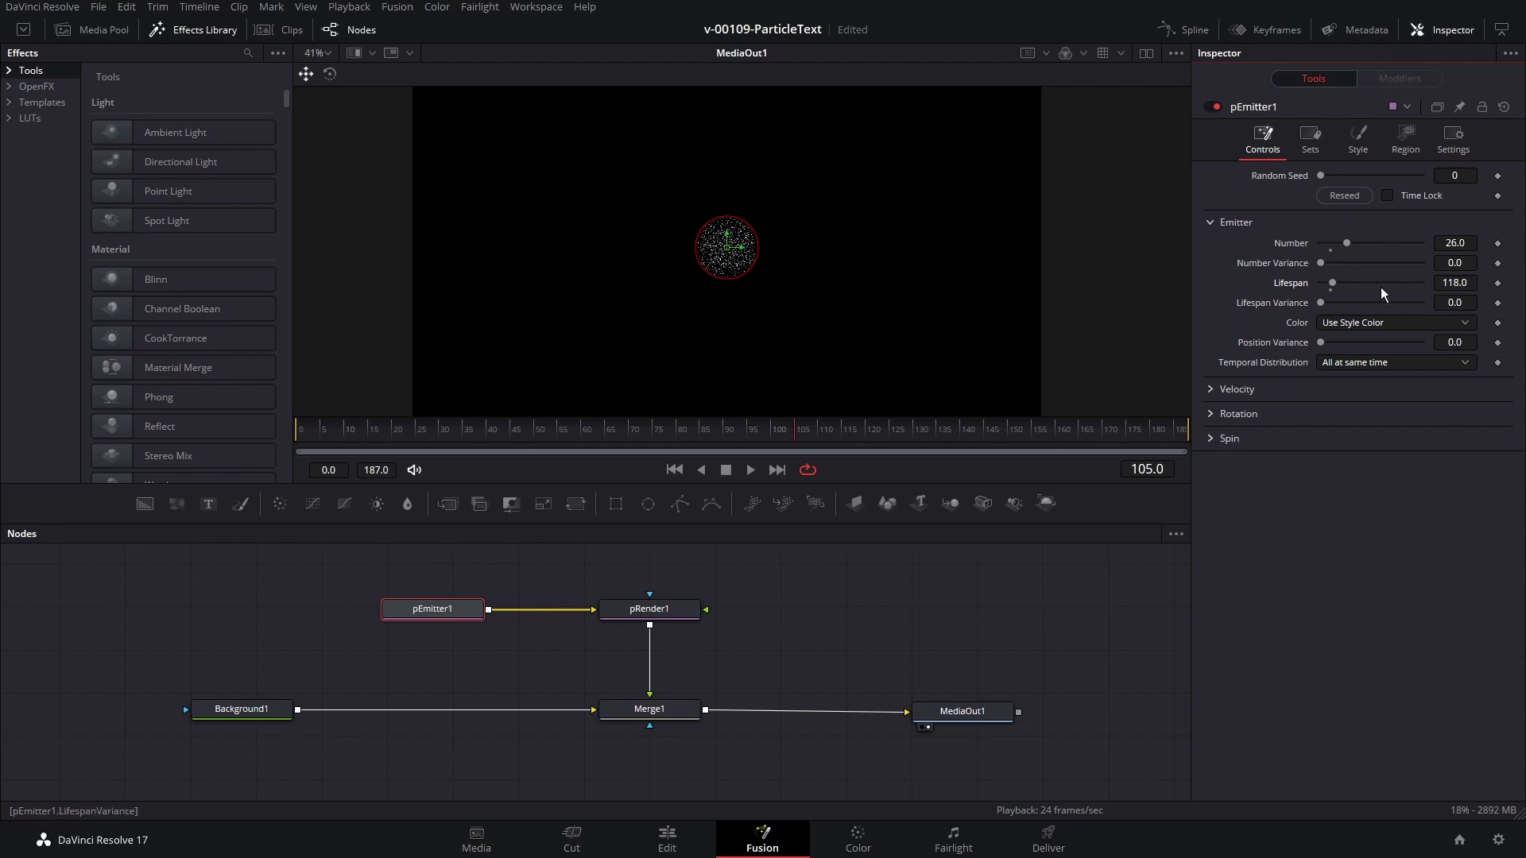
left_click(1446, 243)
type("25")
left_click(1447, 282)
type("25")
key("Return")
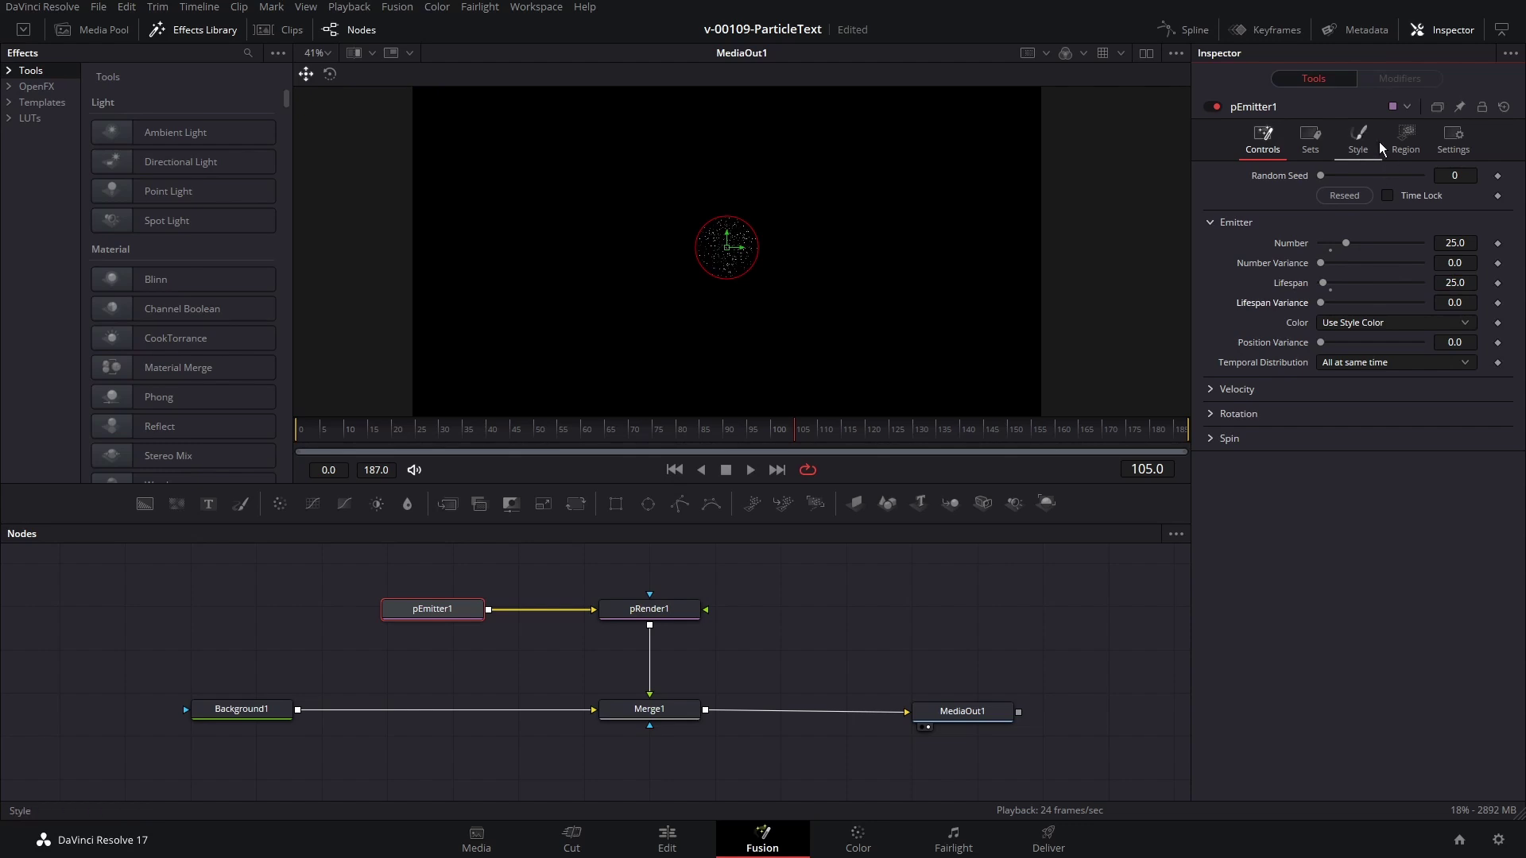
Step: Switch pEmitter1's emission Region from Sphere to All, after briefly trying Rectangle
left_click(1416, 149)
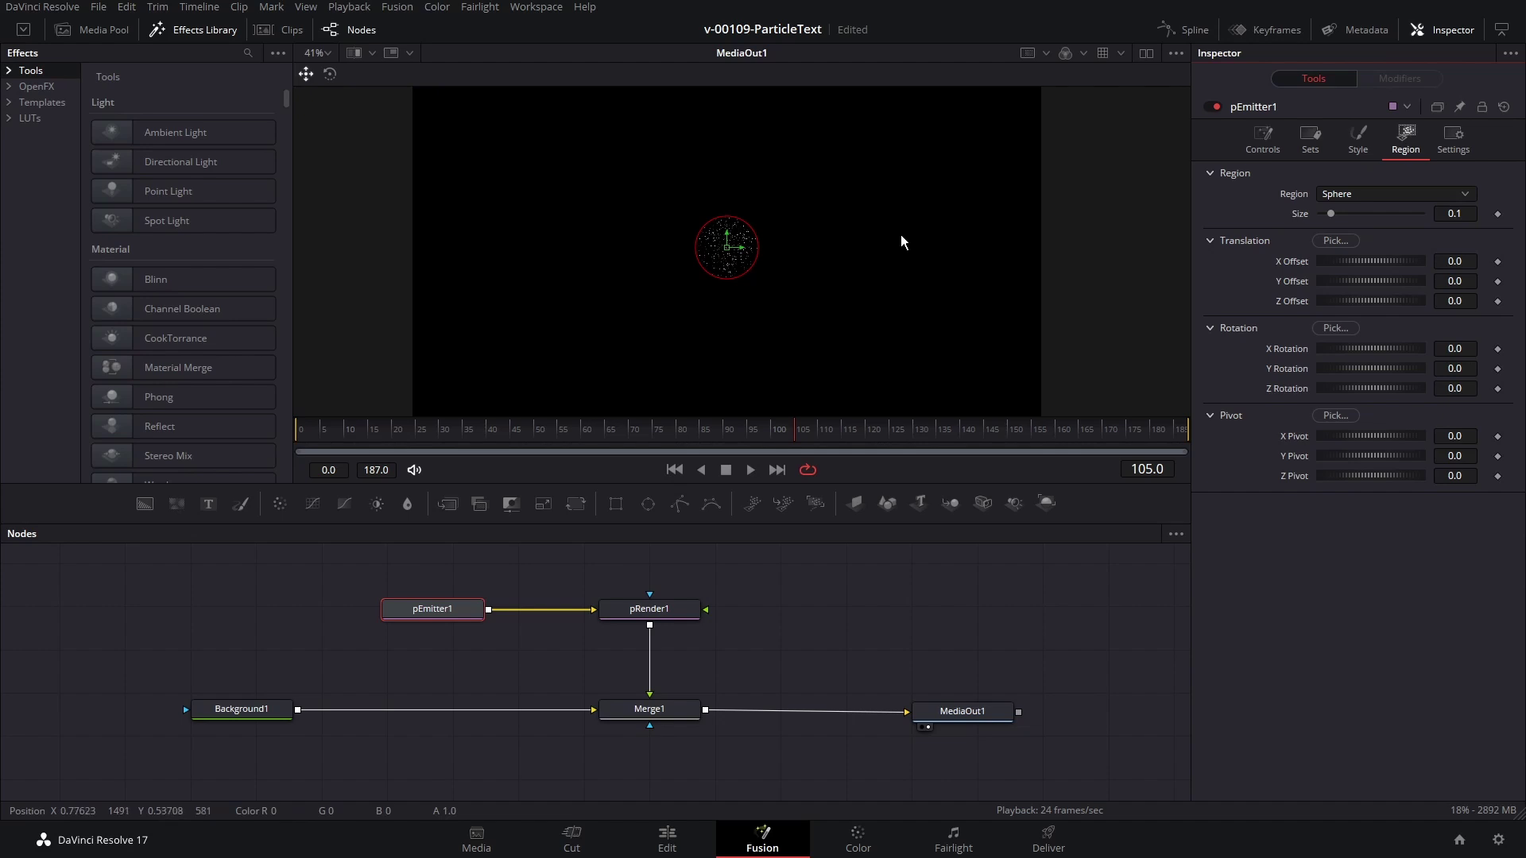
scroll(899, 236, "down", 1)
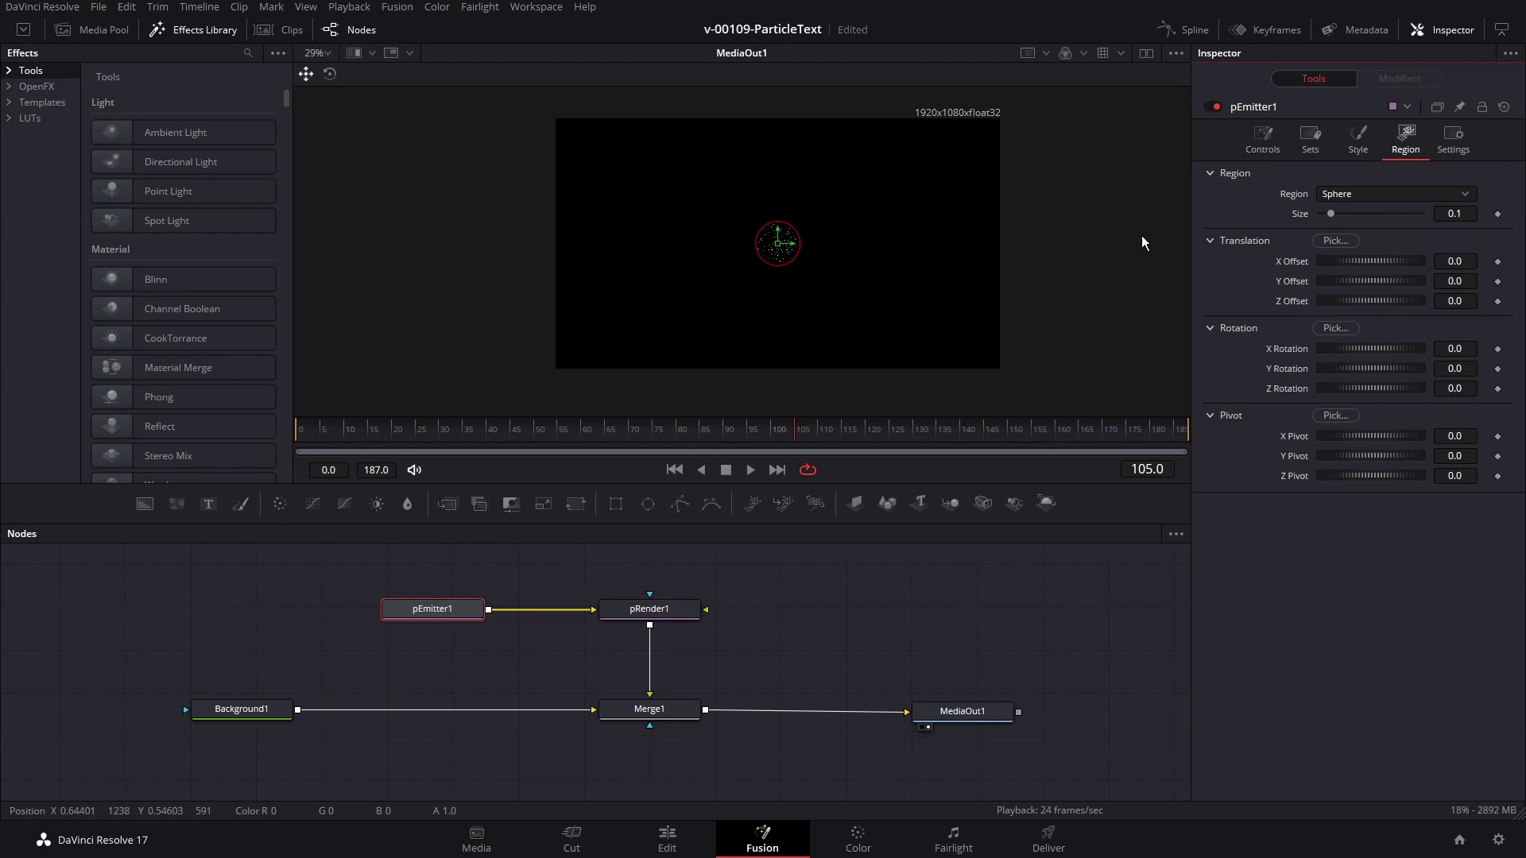
left_click_drag(1330, 213, 1347, 213)
left_click(1342, 194)
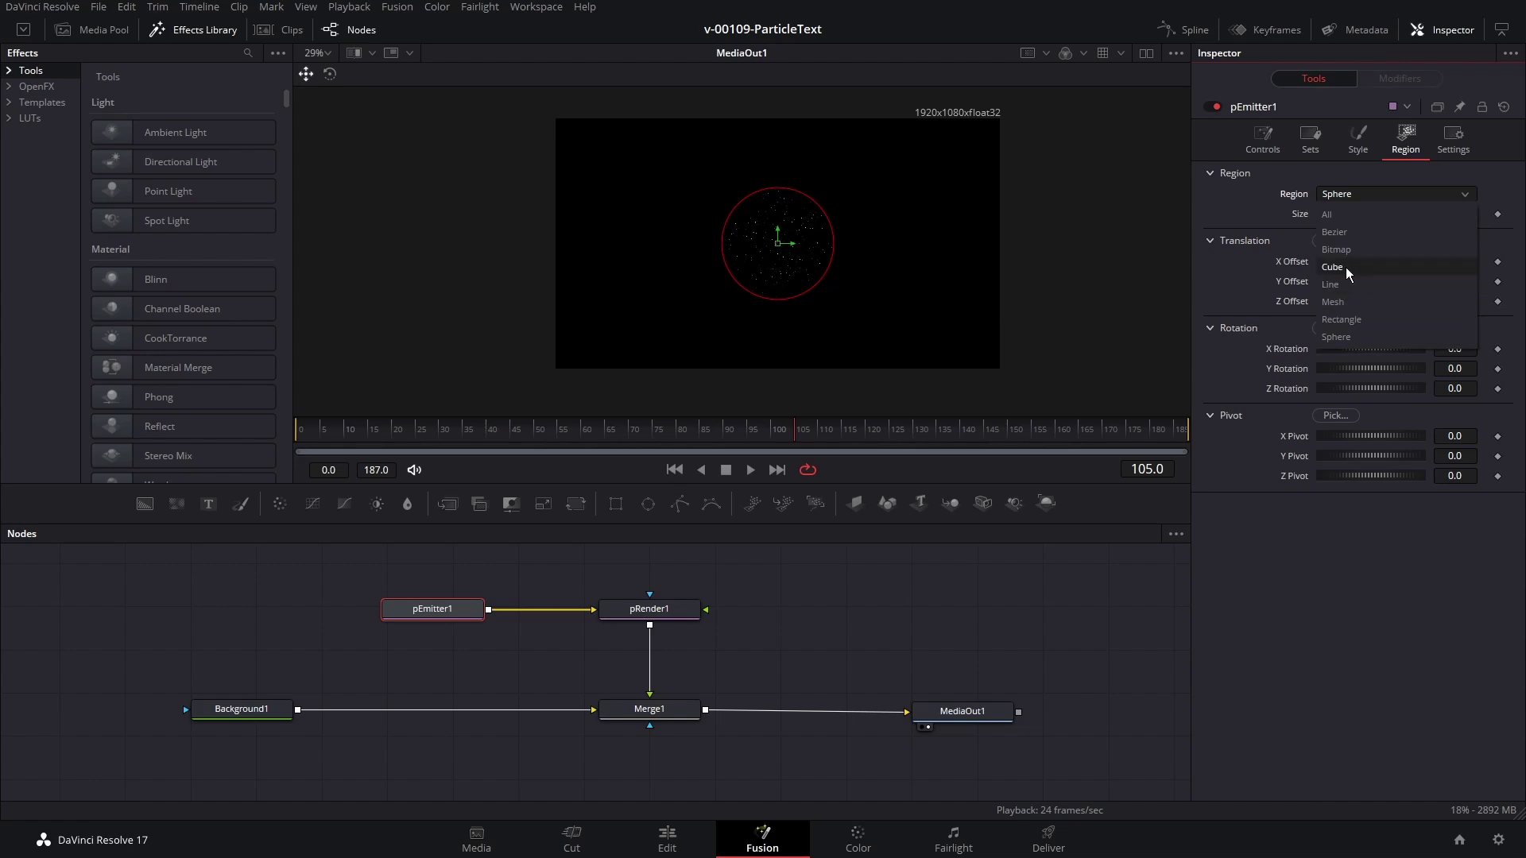
left_click(1353, 318)
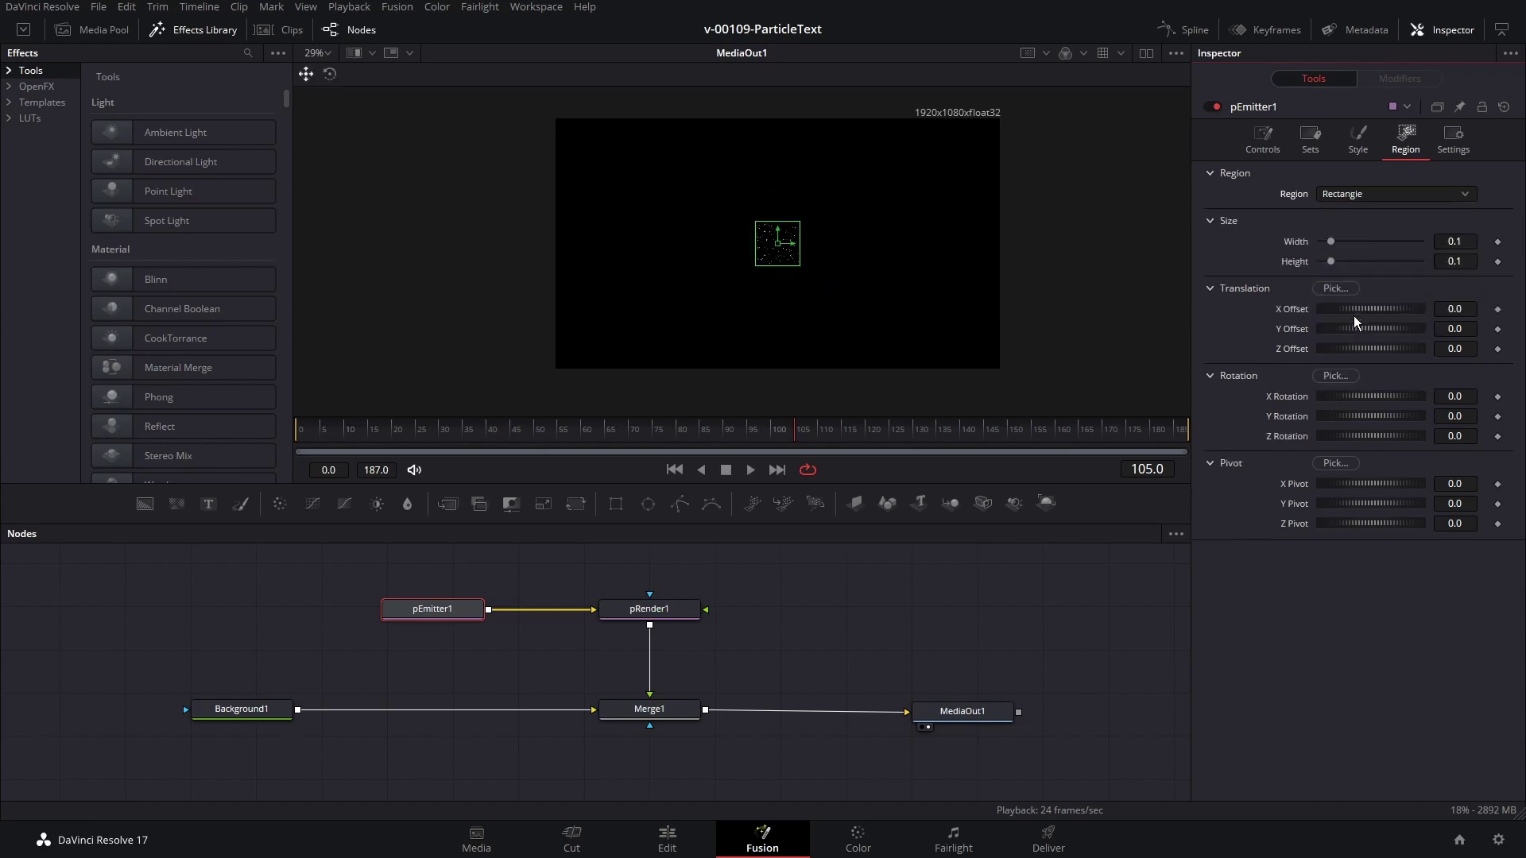
left_click(1346, 194)
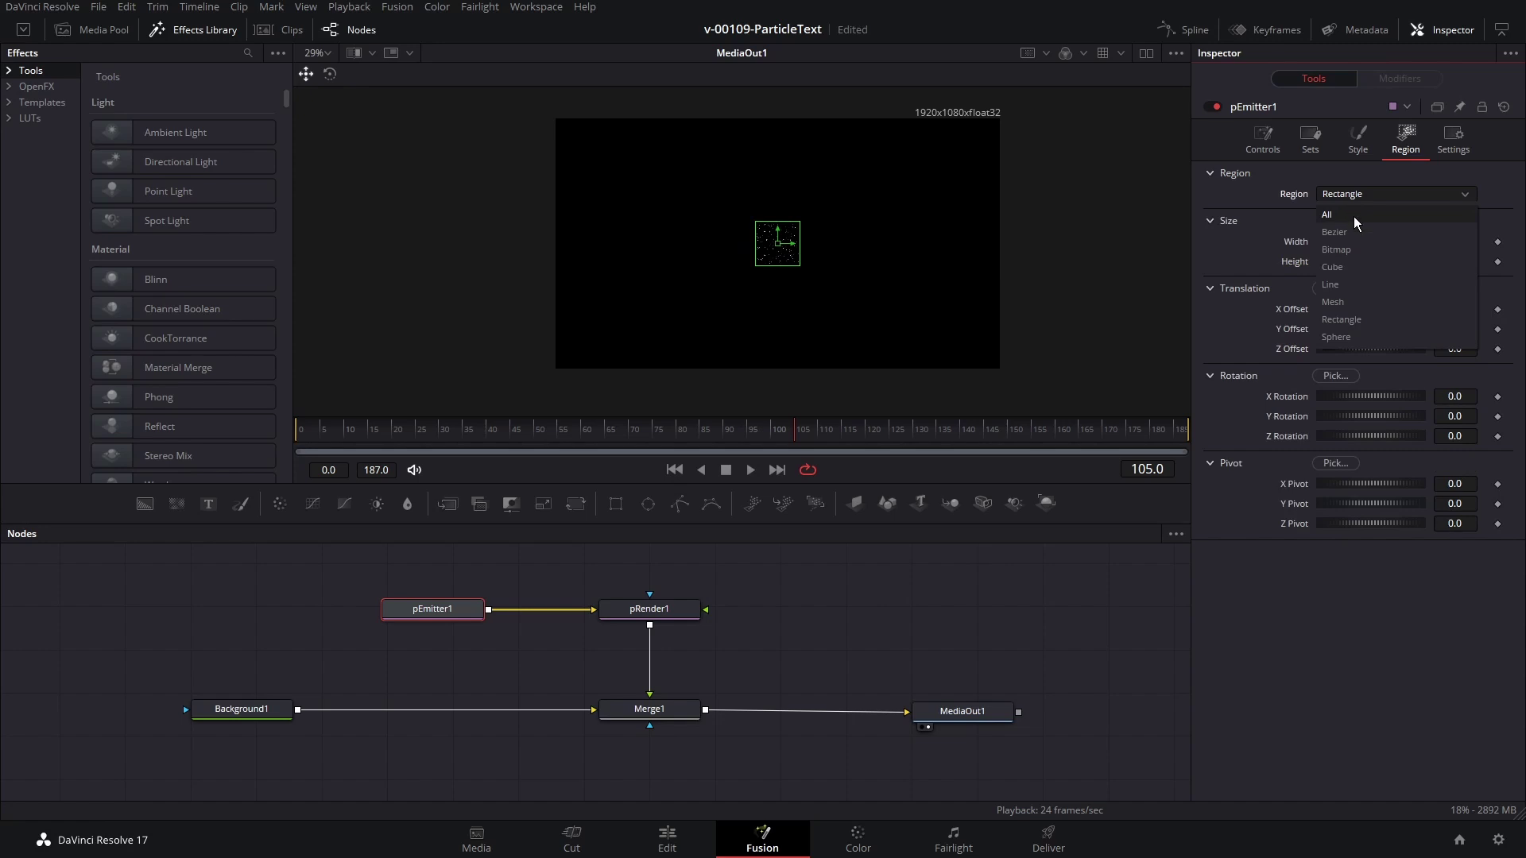
left_click(1354, 217)
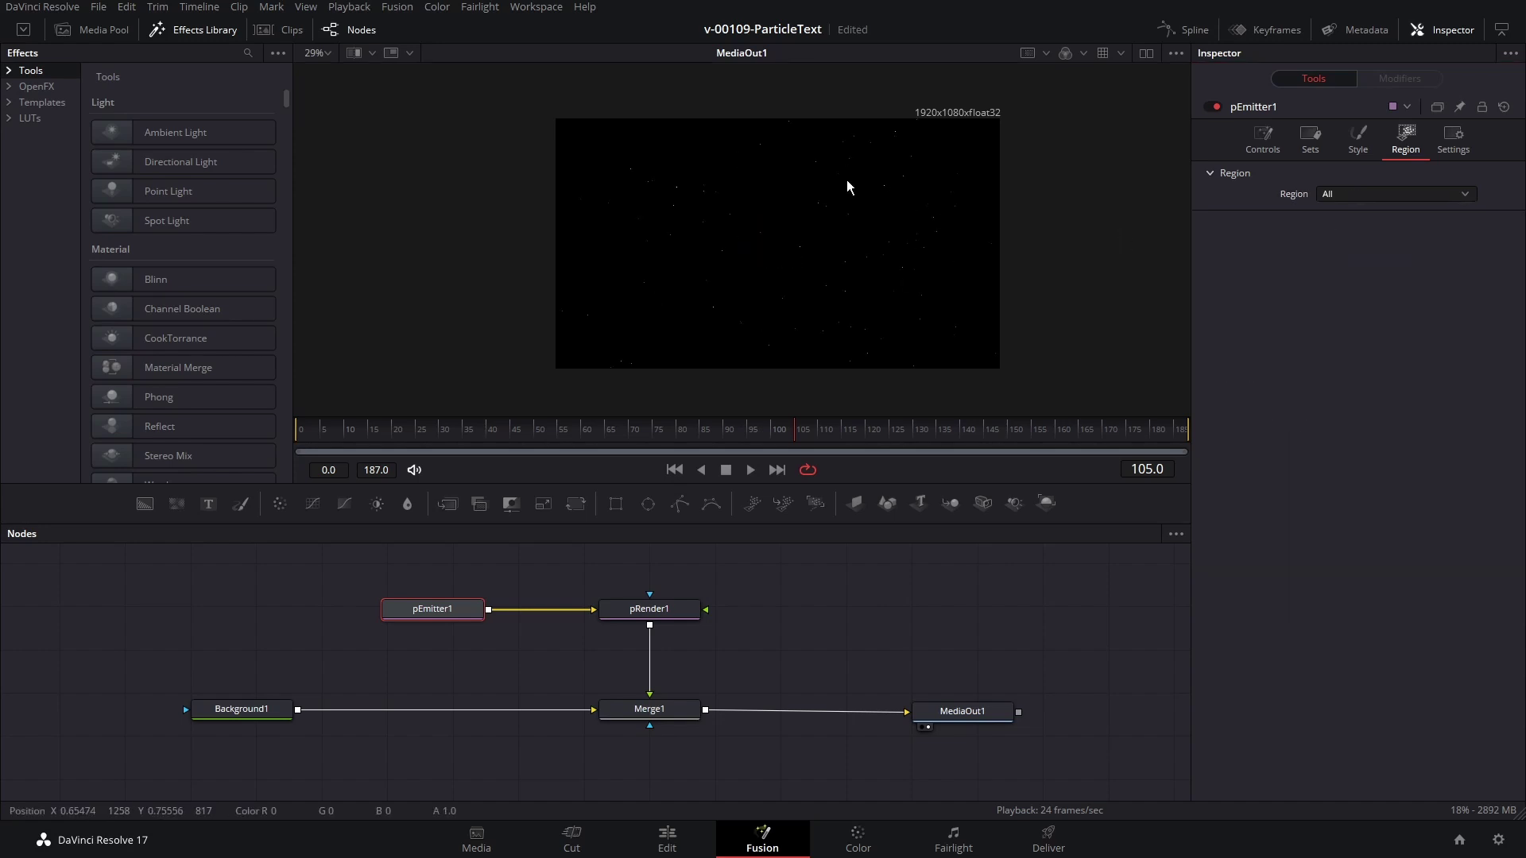
left_click(1359, 140)
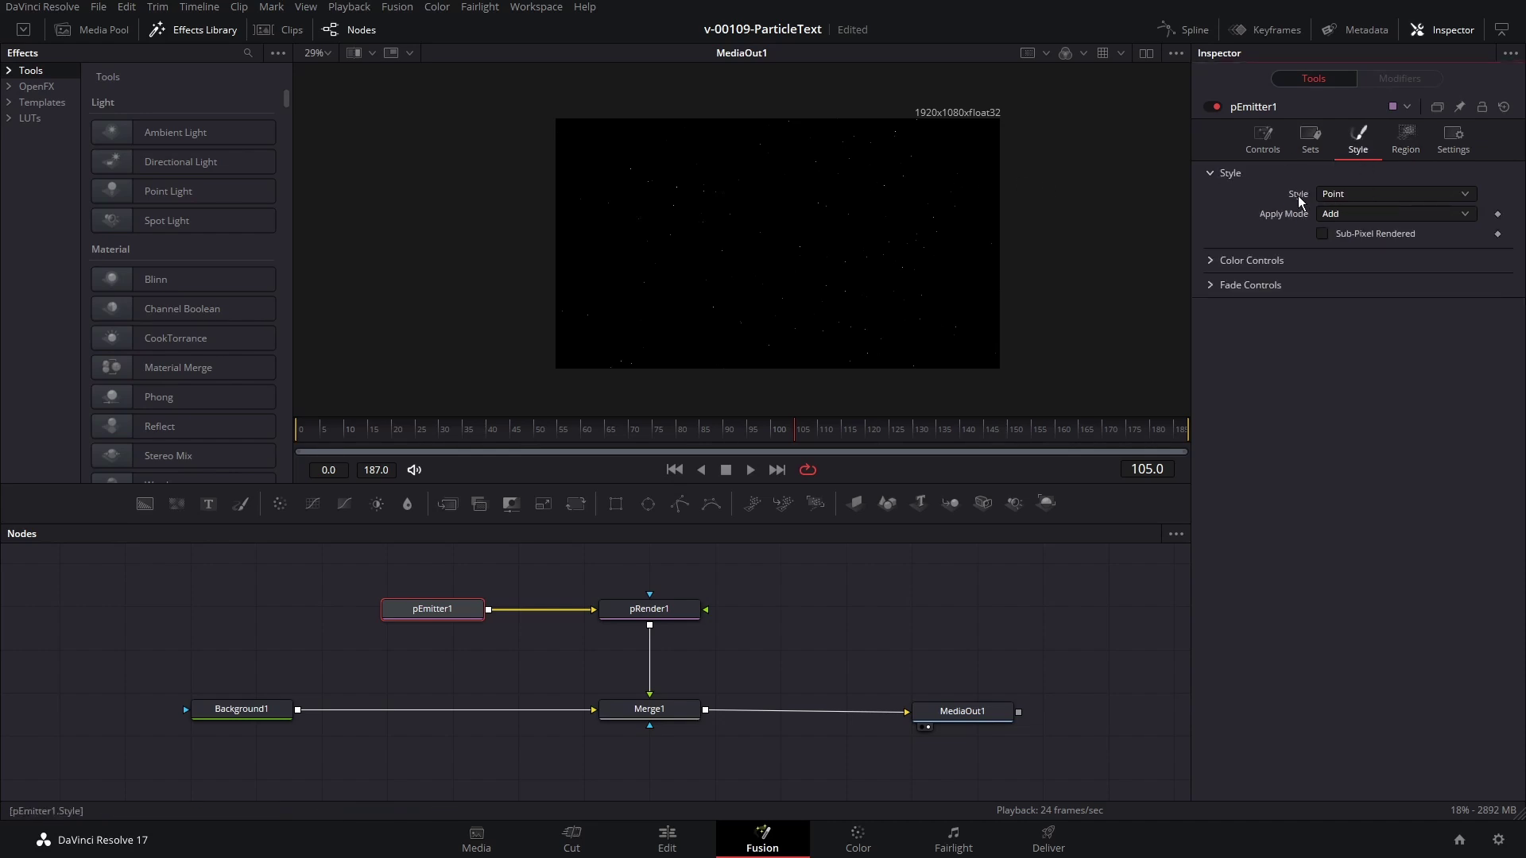
Step: Change pEmitter1's particle Style from Point to NGon with the NGon Shaded In type
scroll(837, 199, "up", 4)
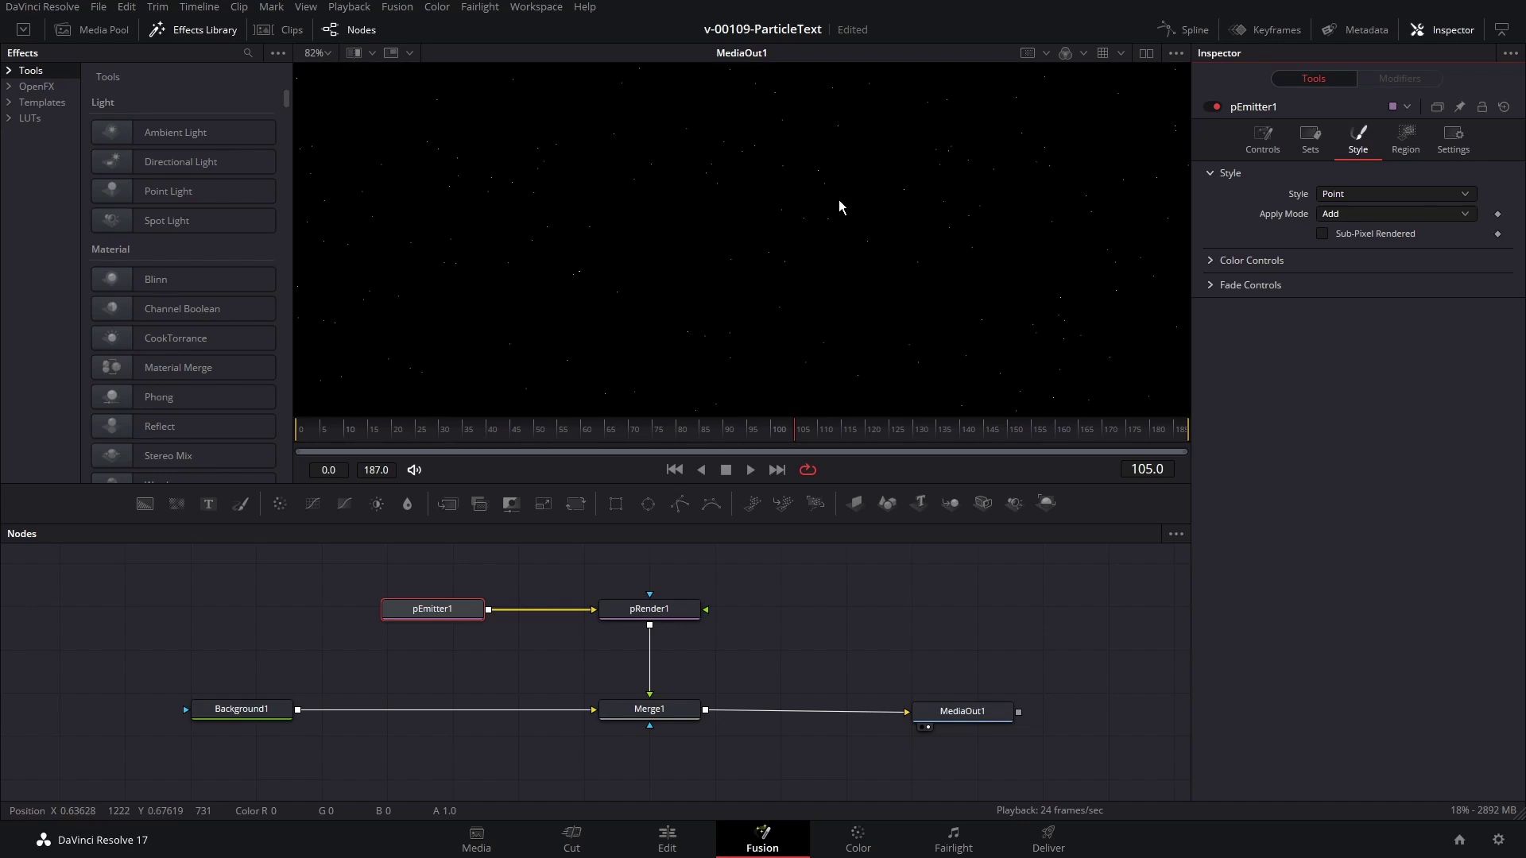
scroll(808, 177, "down", 6)
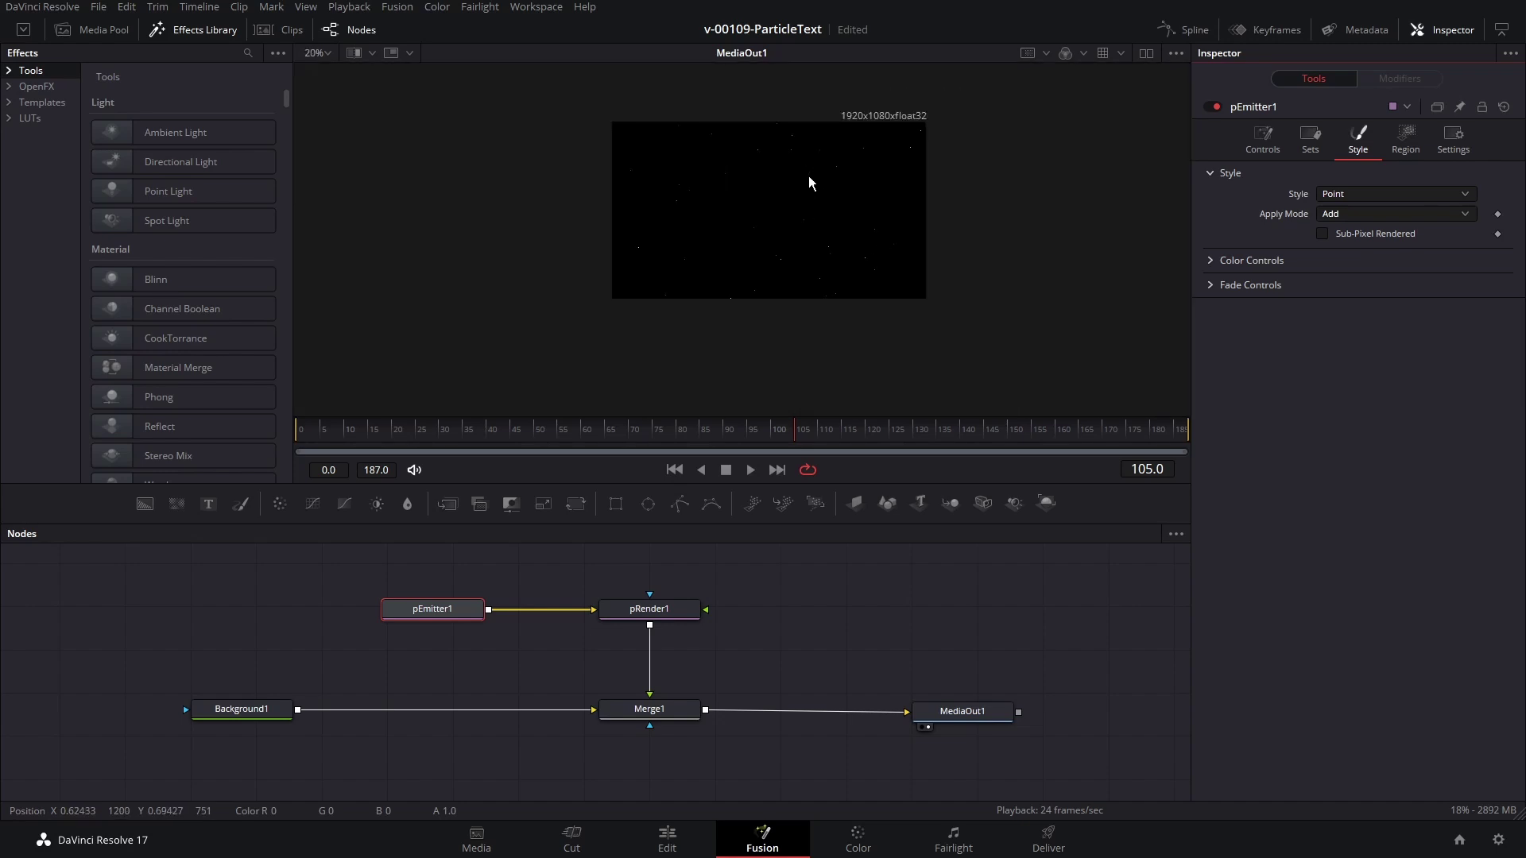
scroll(836, 199, "up", 2)
left_click(1366, 197)
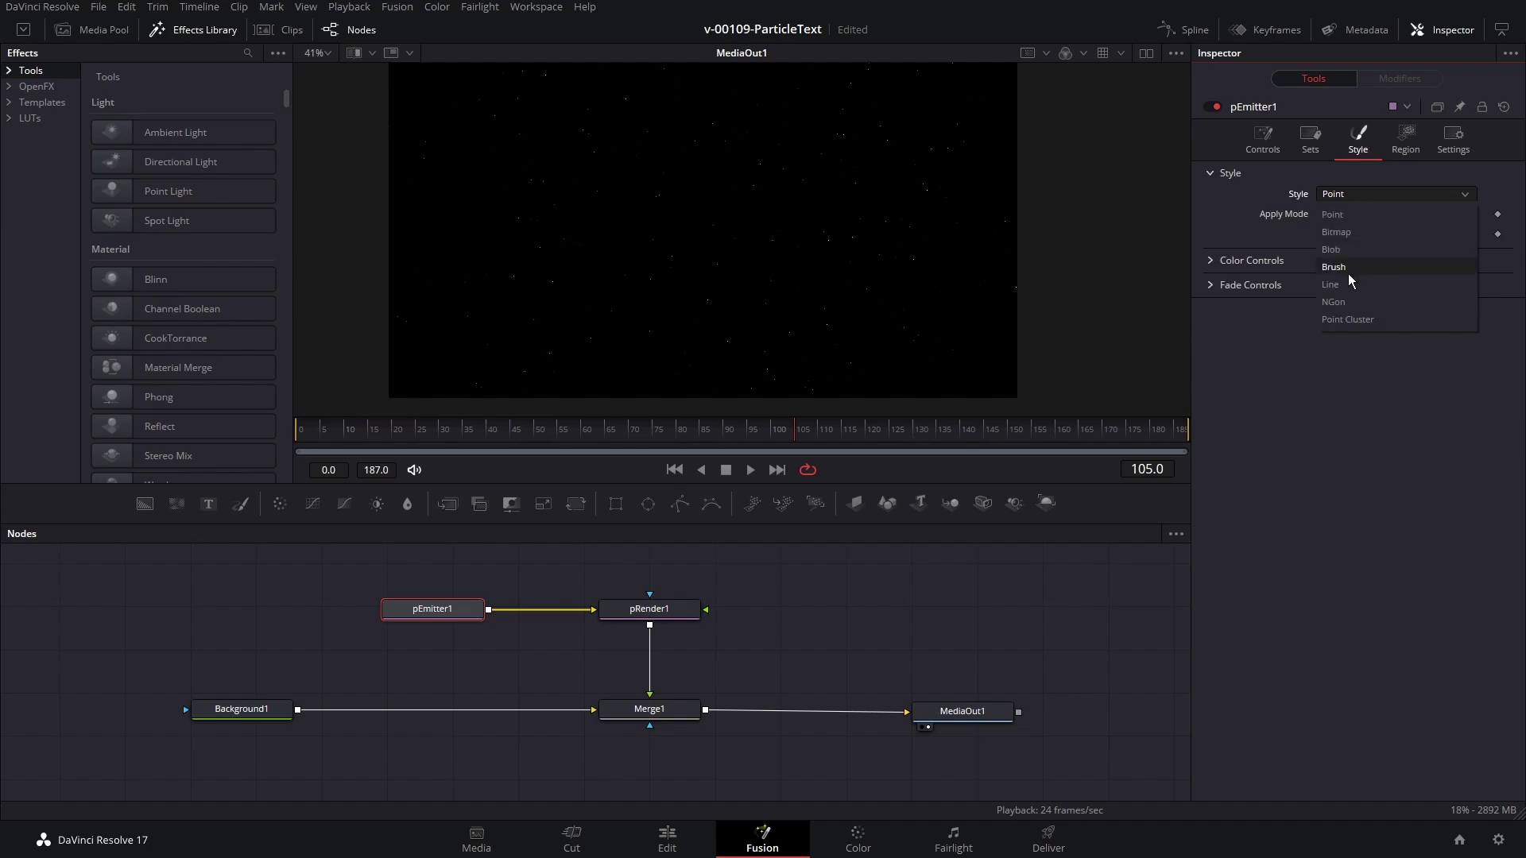
left_click(1348, 302)
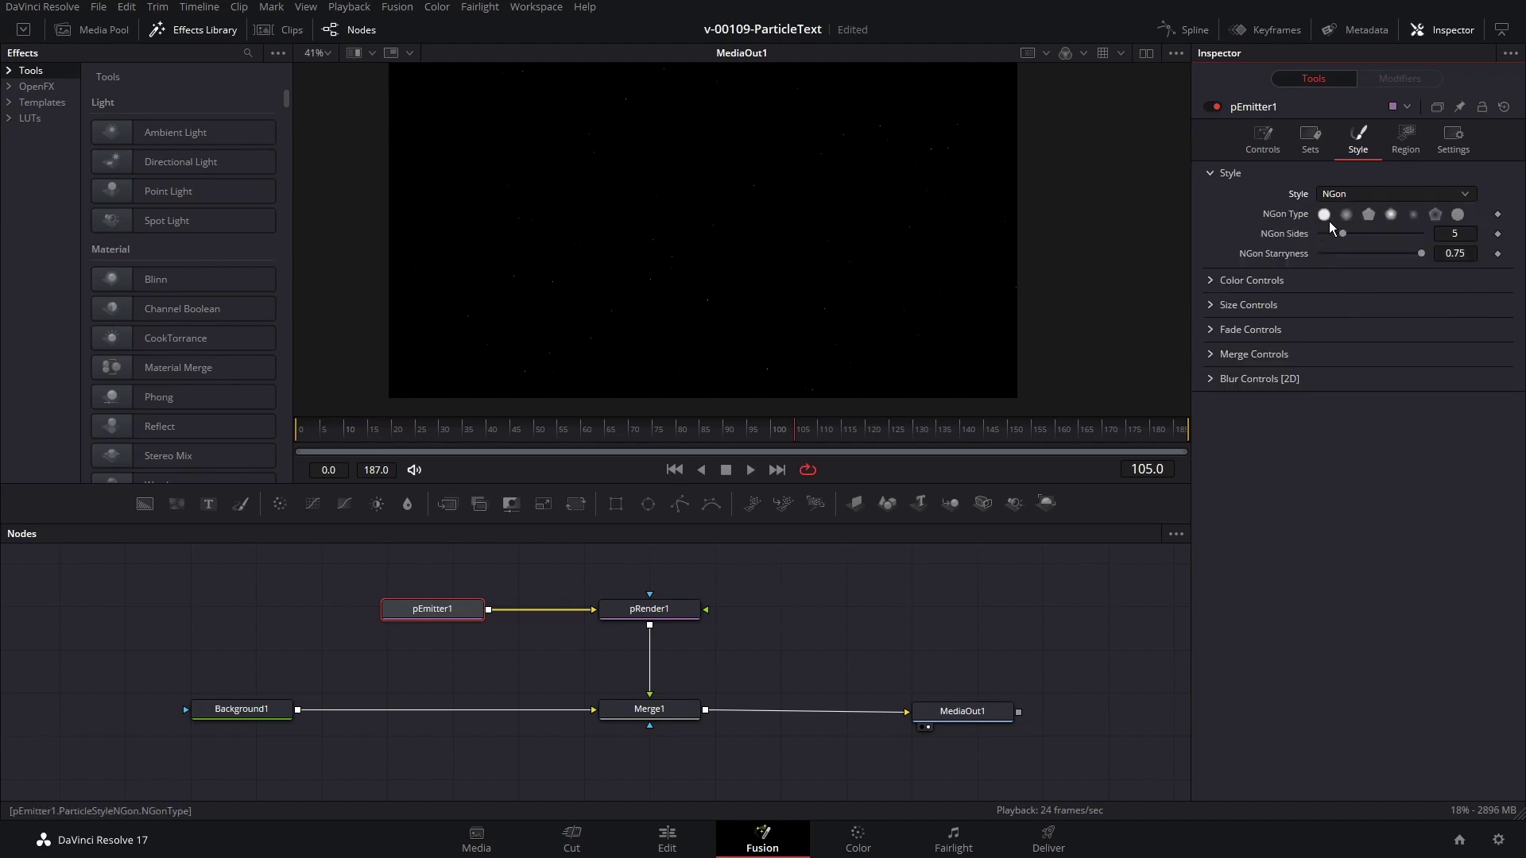
left_click(1453, 219)
left_click(1210, 306)
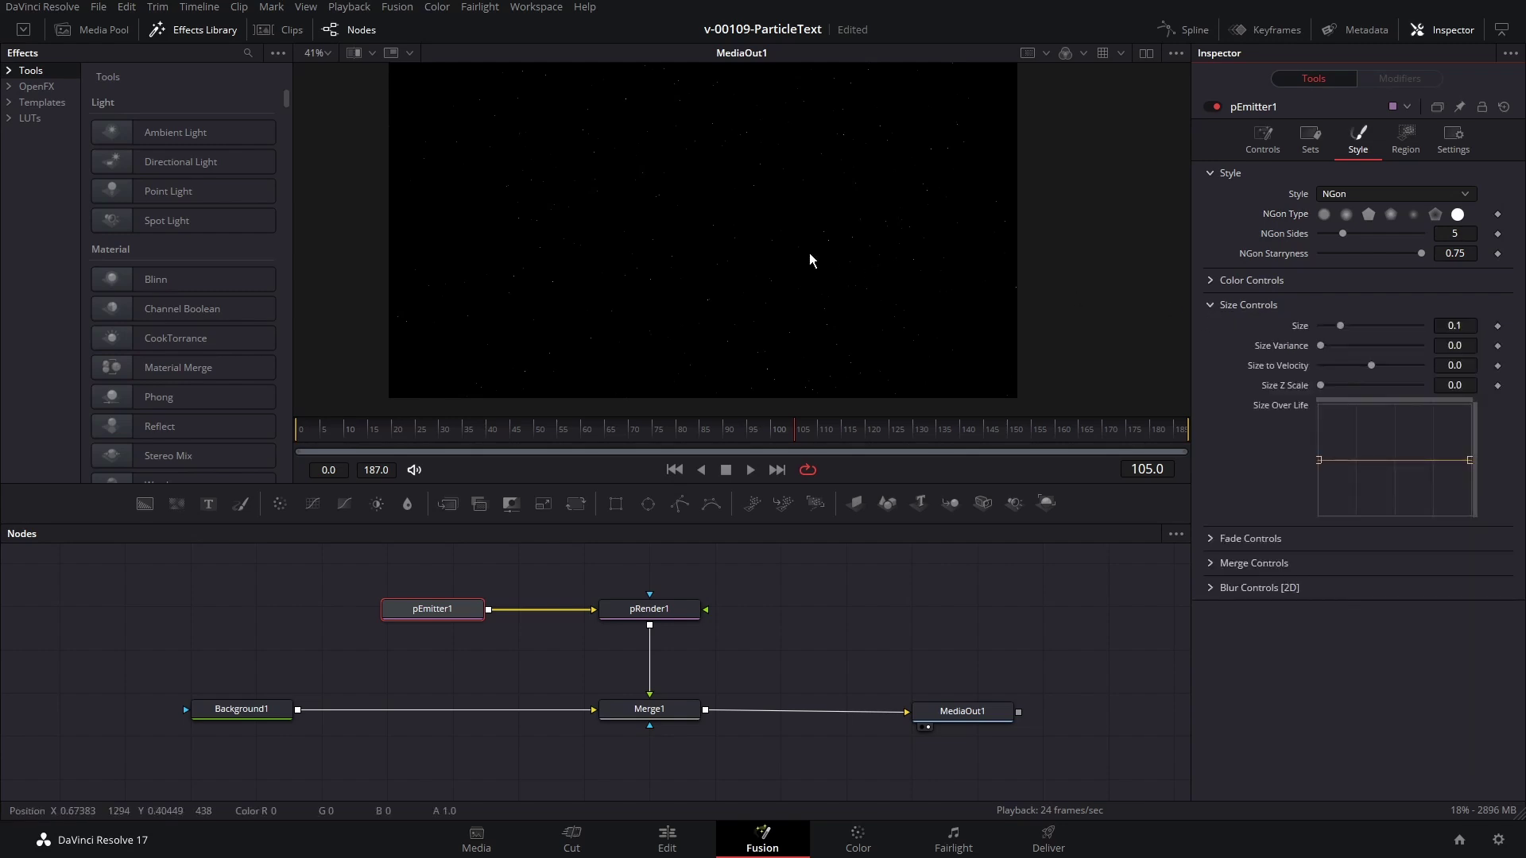
Step: Set particle Size to 4 and make Size Over Life rise from zero, previewing from frame 53
left_click_drag(1340, 326, 1413, 327)
type(".5")
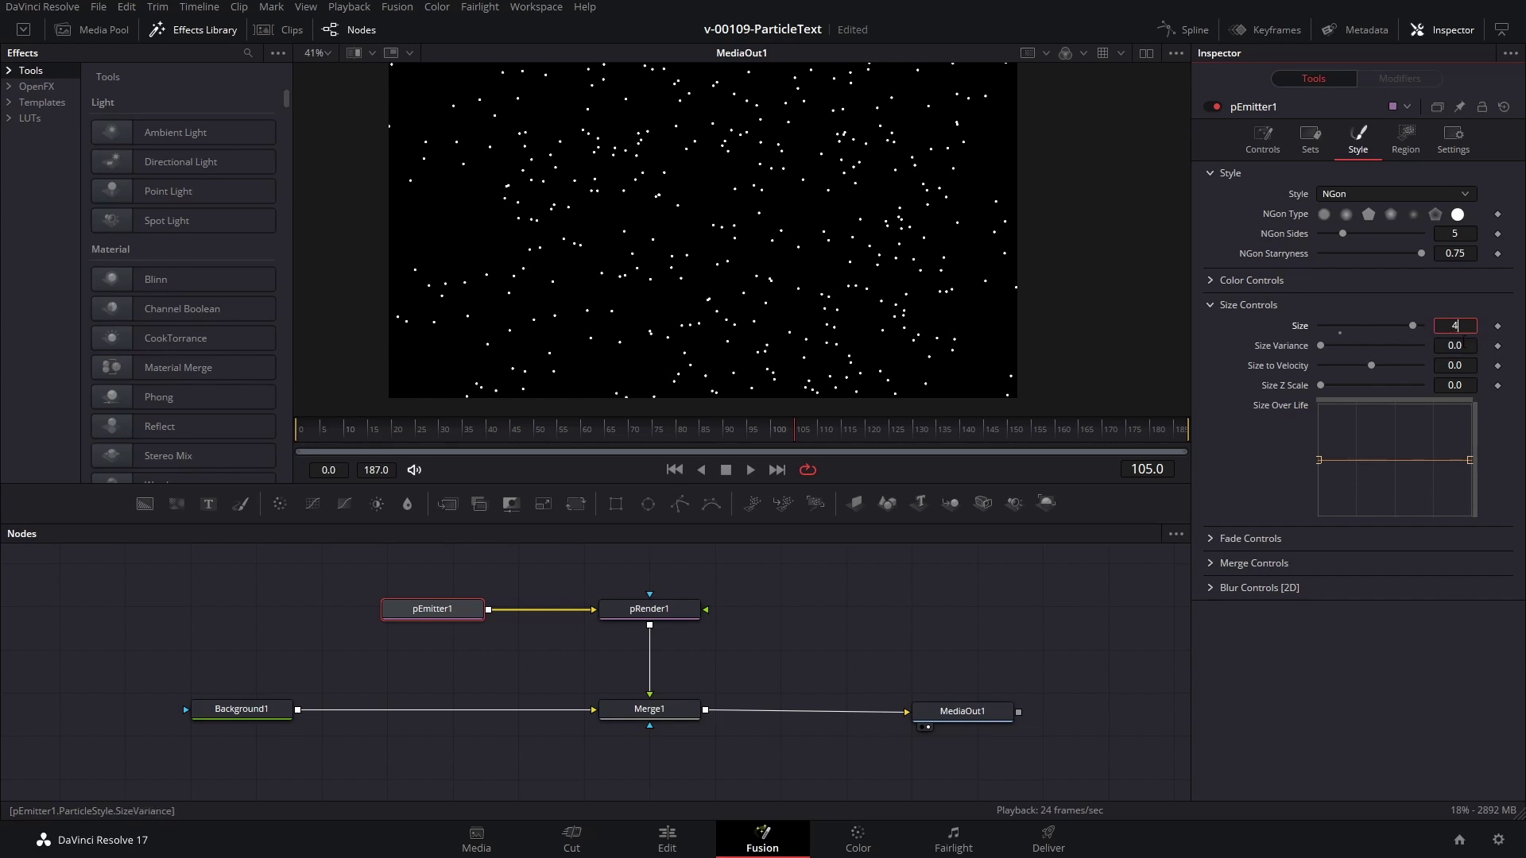
key("Return")
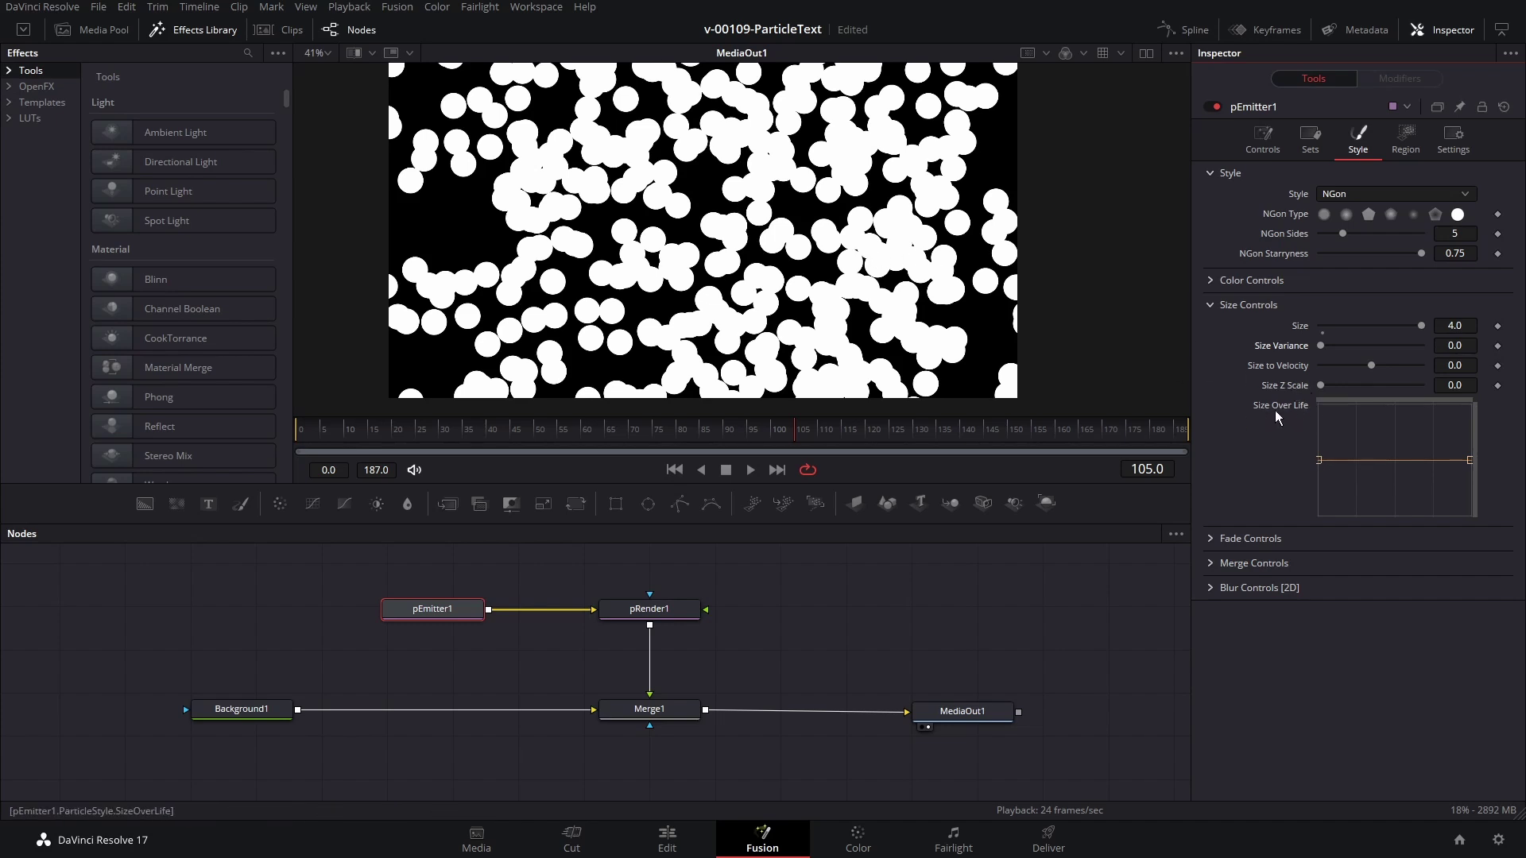
left_click_drag(1318, 459, 1313, 517)
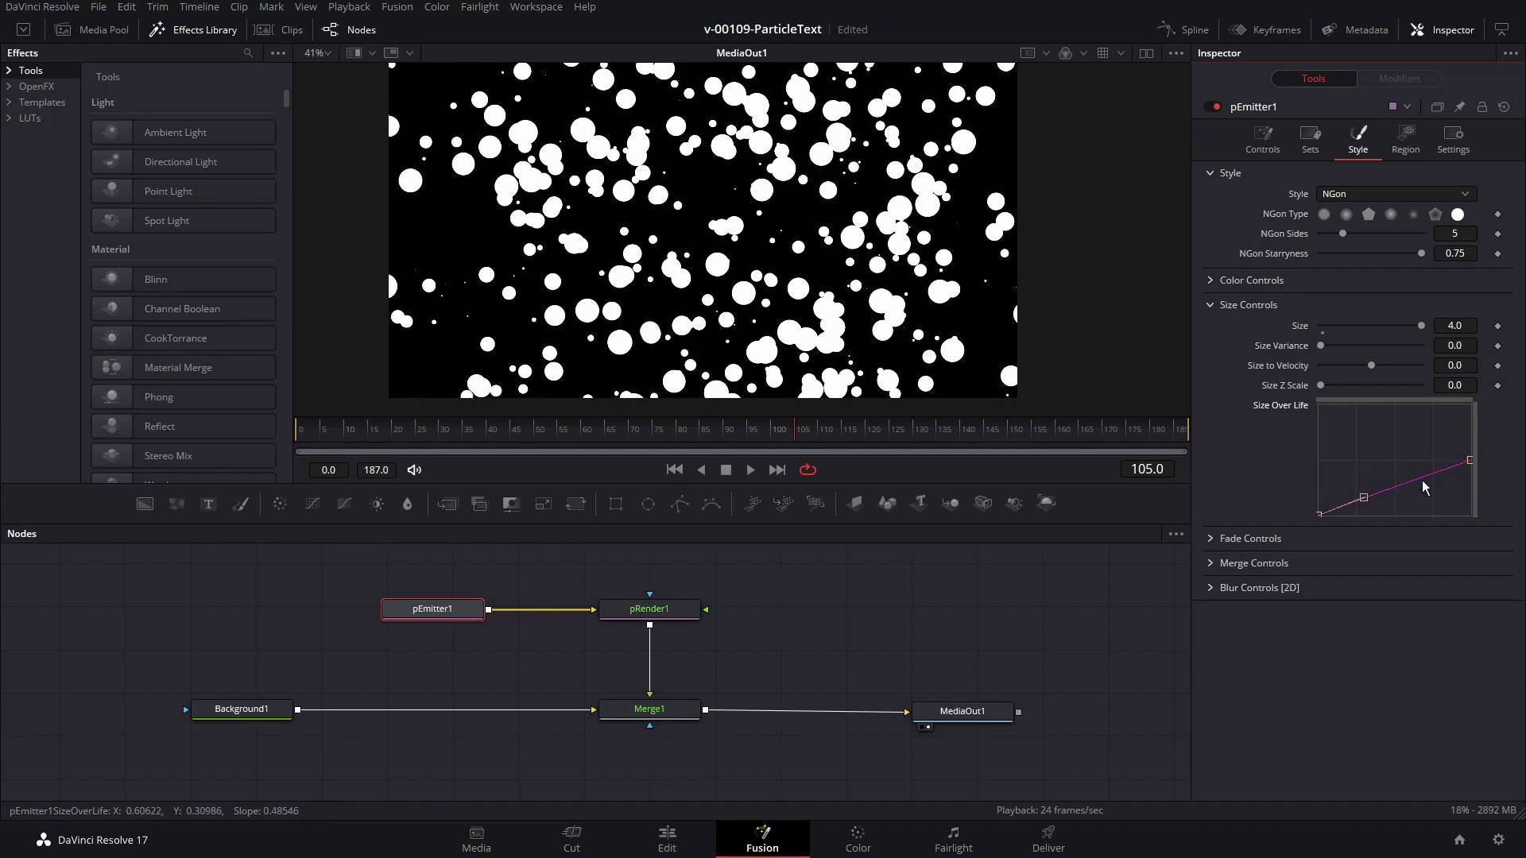
left_click_drag(1468, 460, 1470, 414)
left_click(550, 436)
key("space")
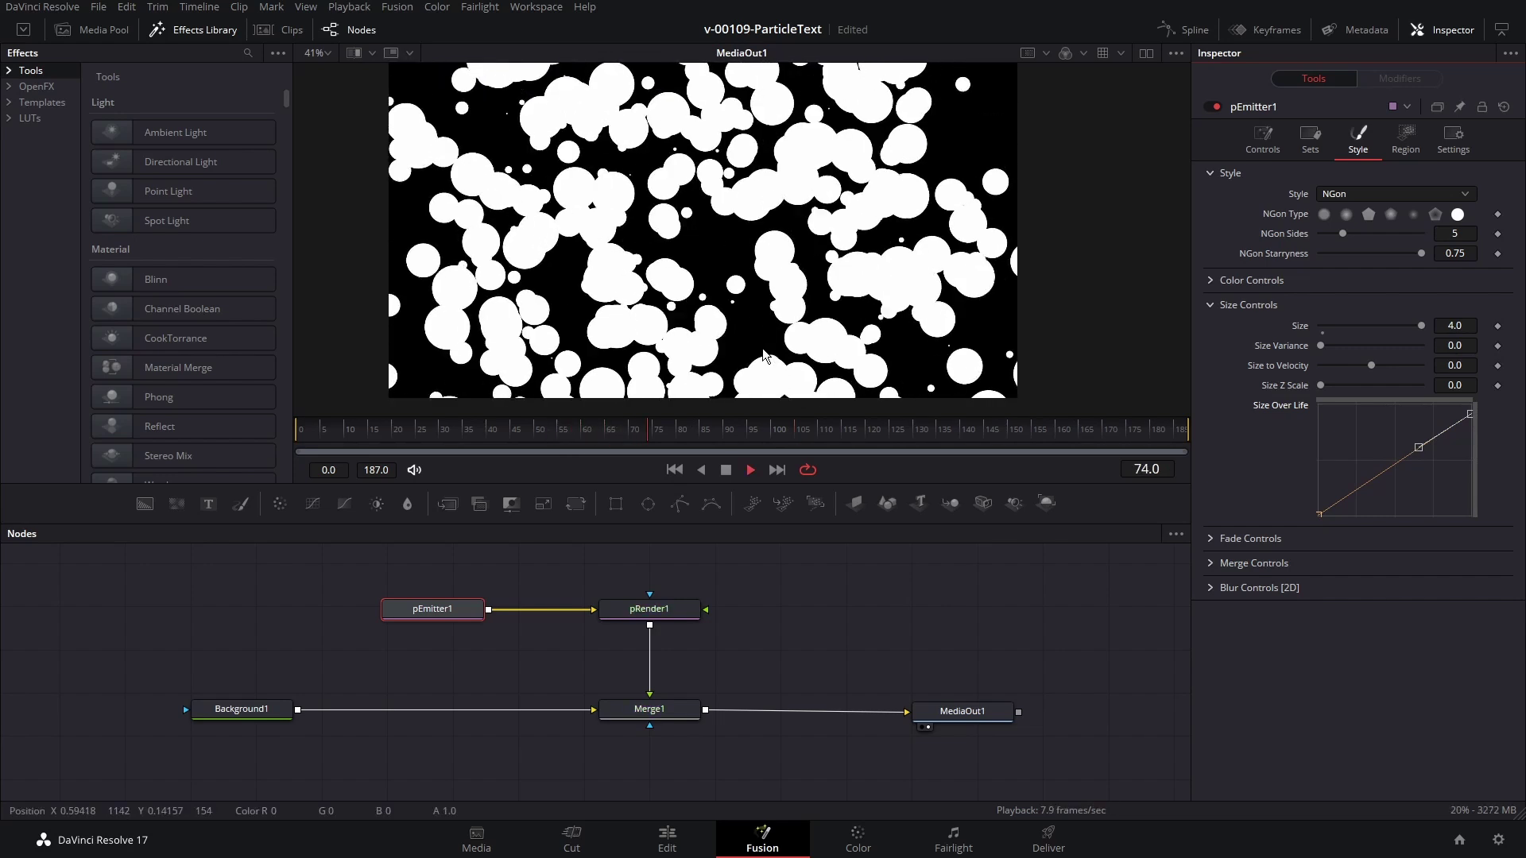
key("space")
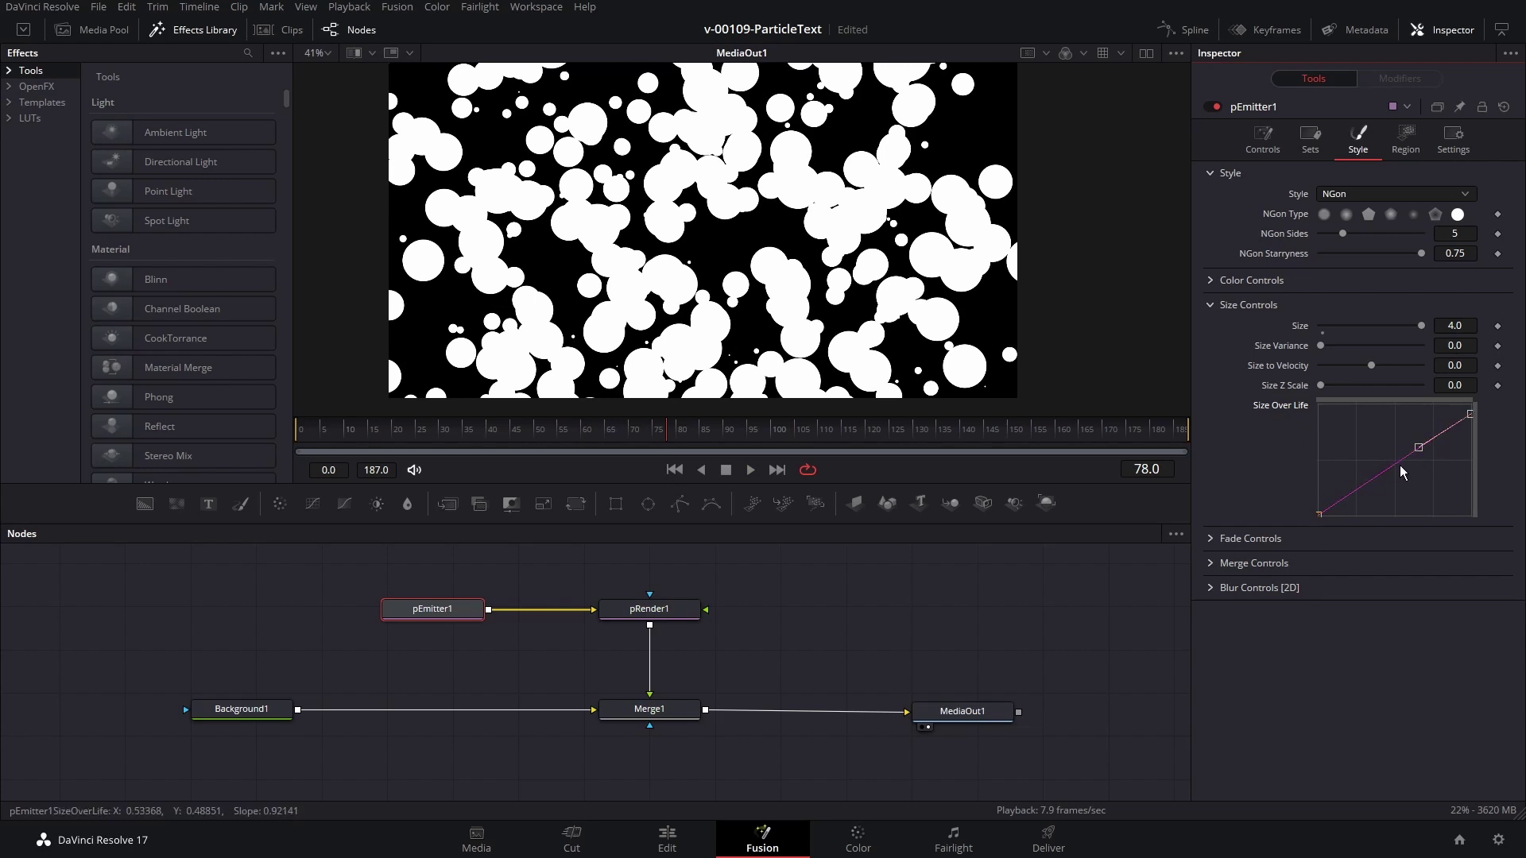
Step: Bend the Size Over Life curve, smooth its peak, and add a point on the falling side
left_click_drag(1399, 464, 1467, 511)
left_click(1395, 437)
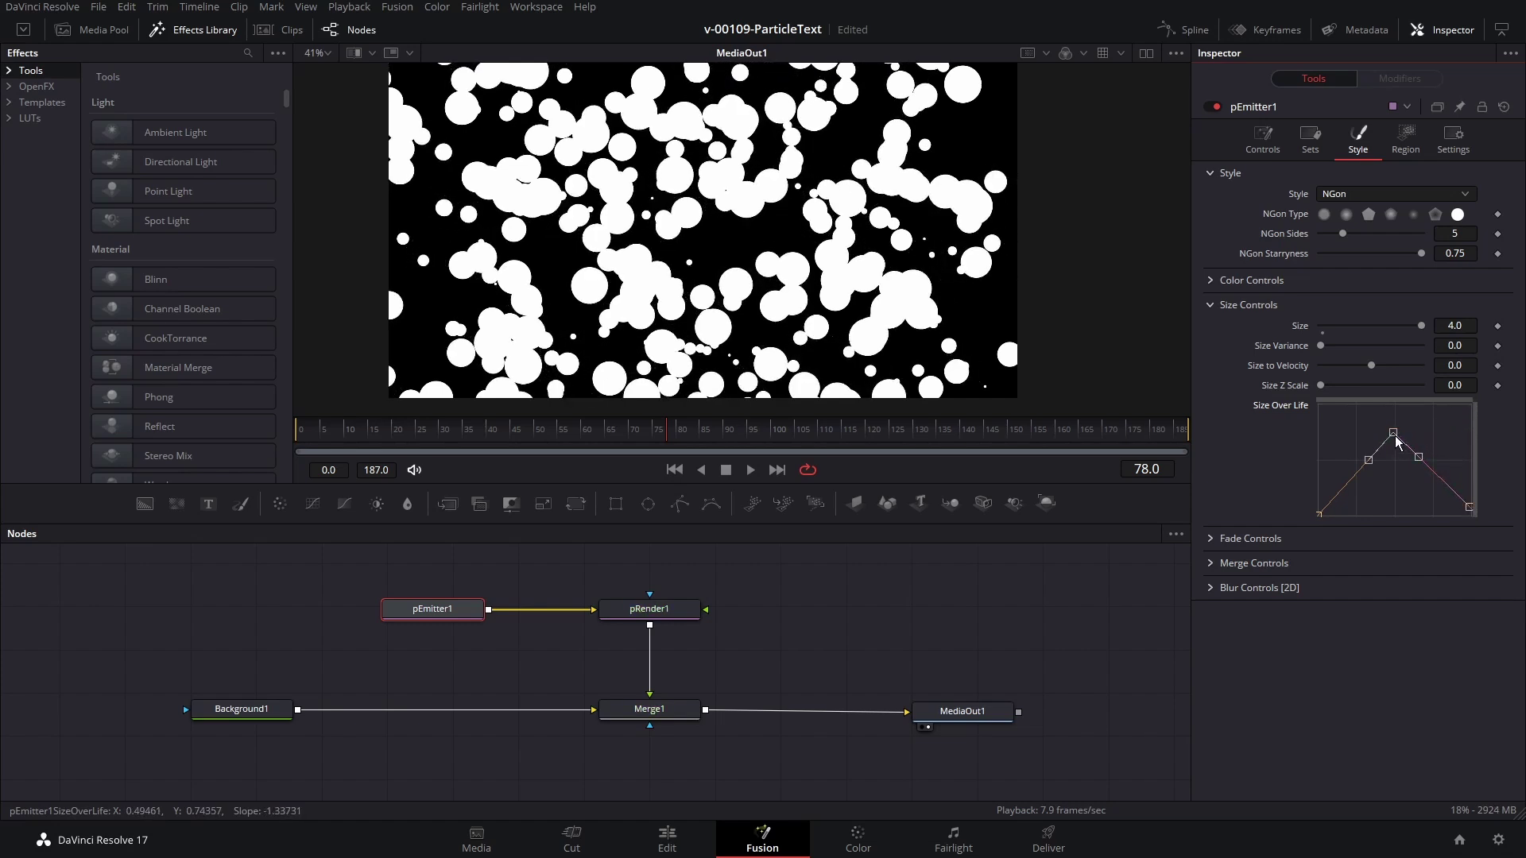
key("s")
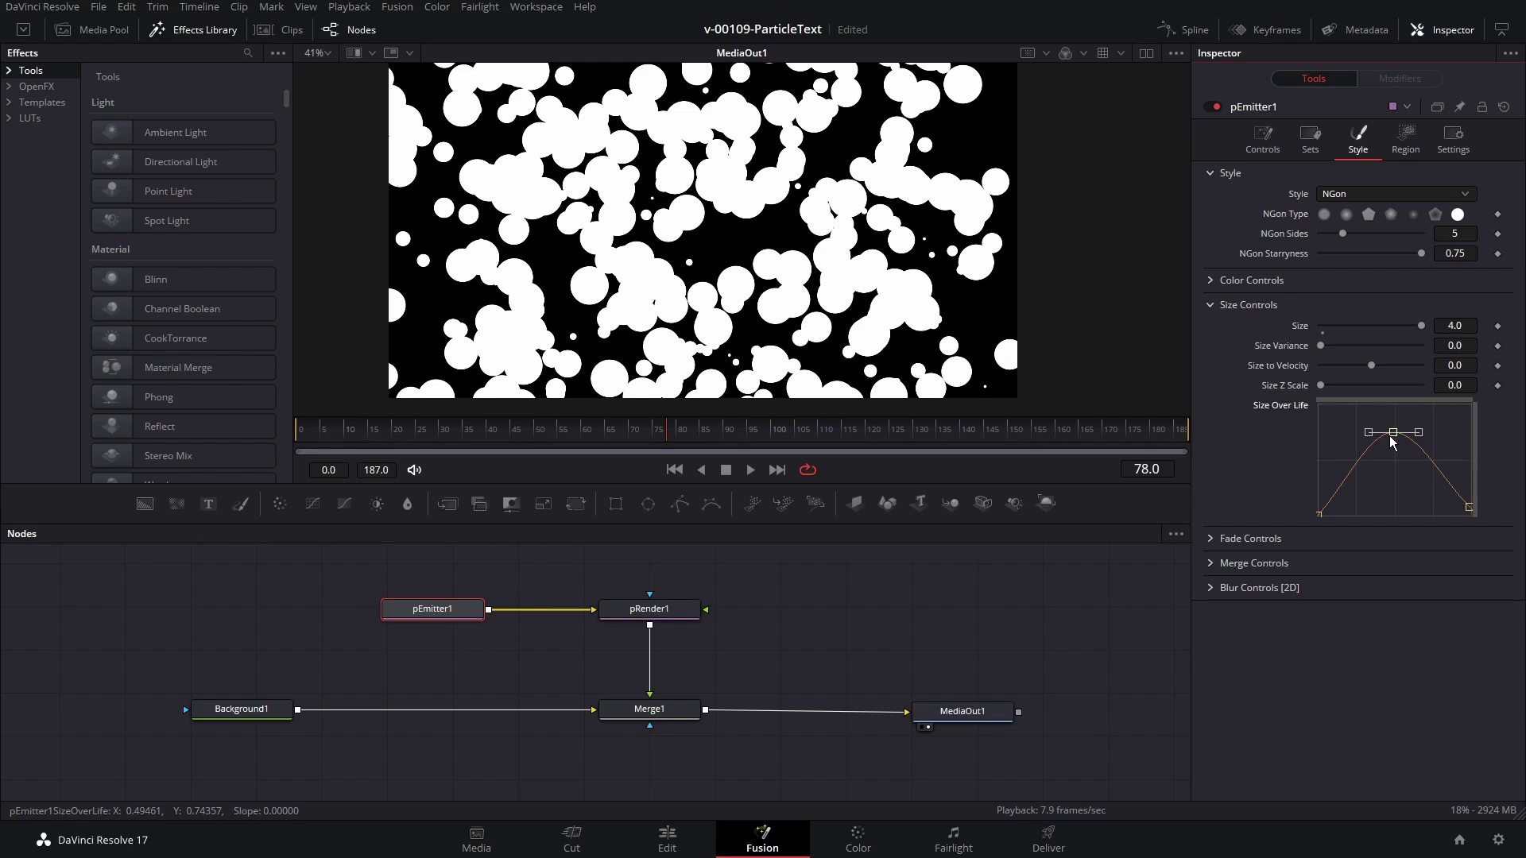
left_click(1444, 485)
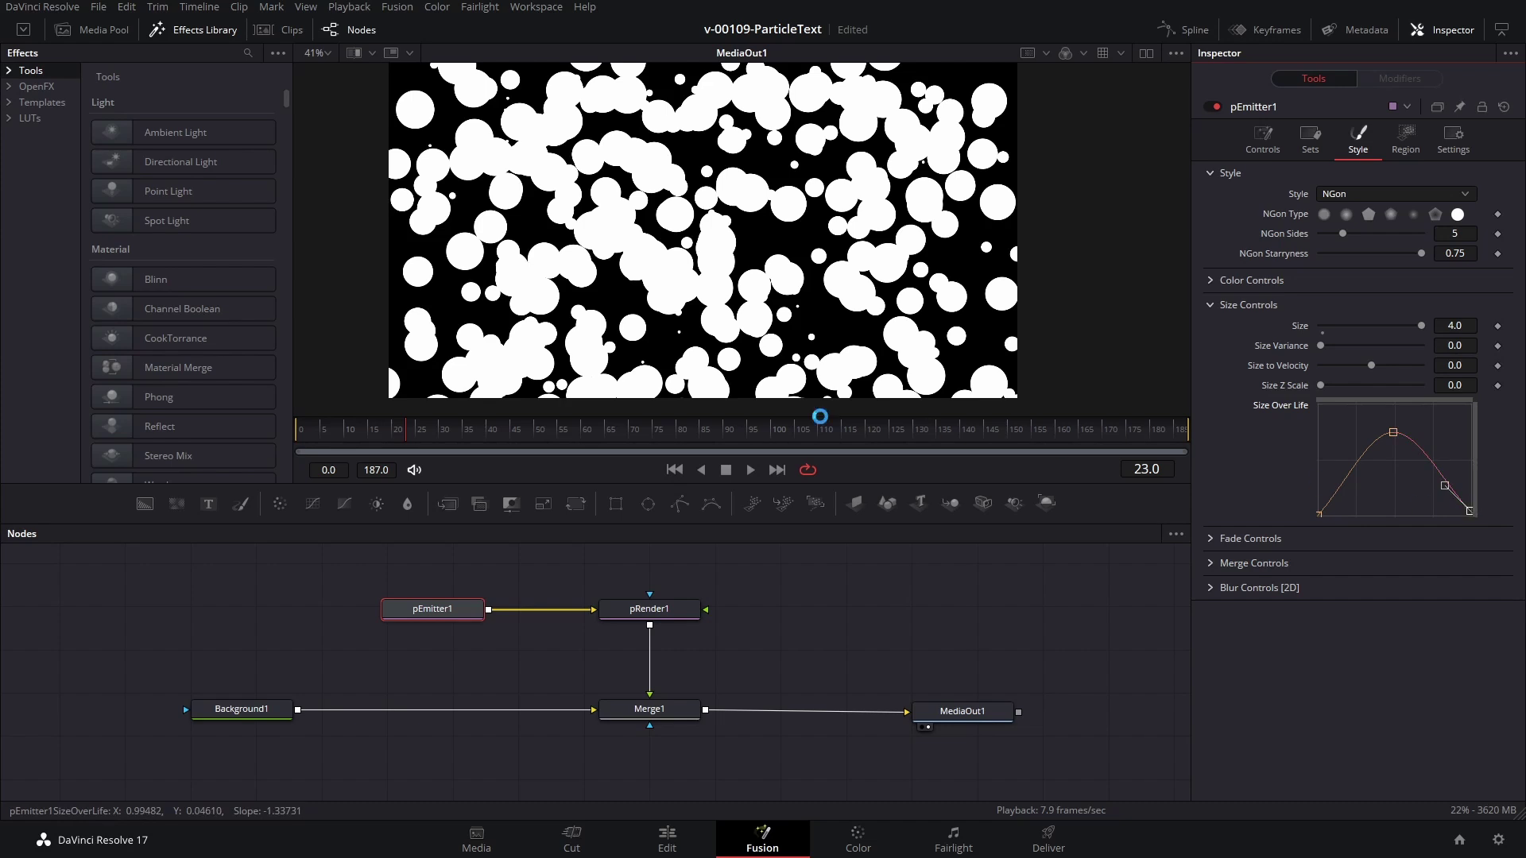
key("space")
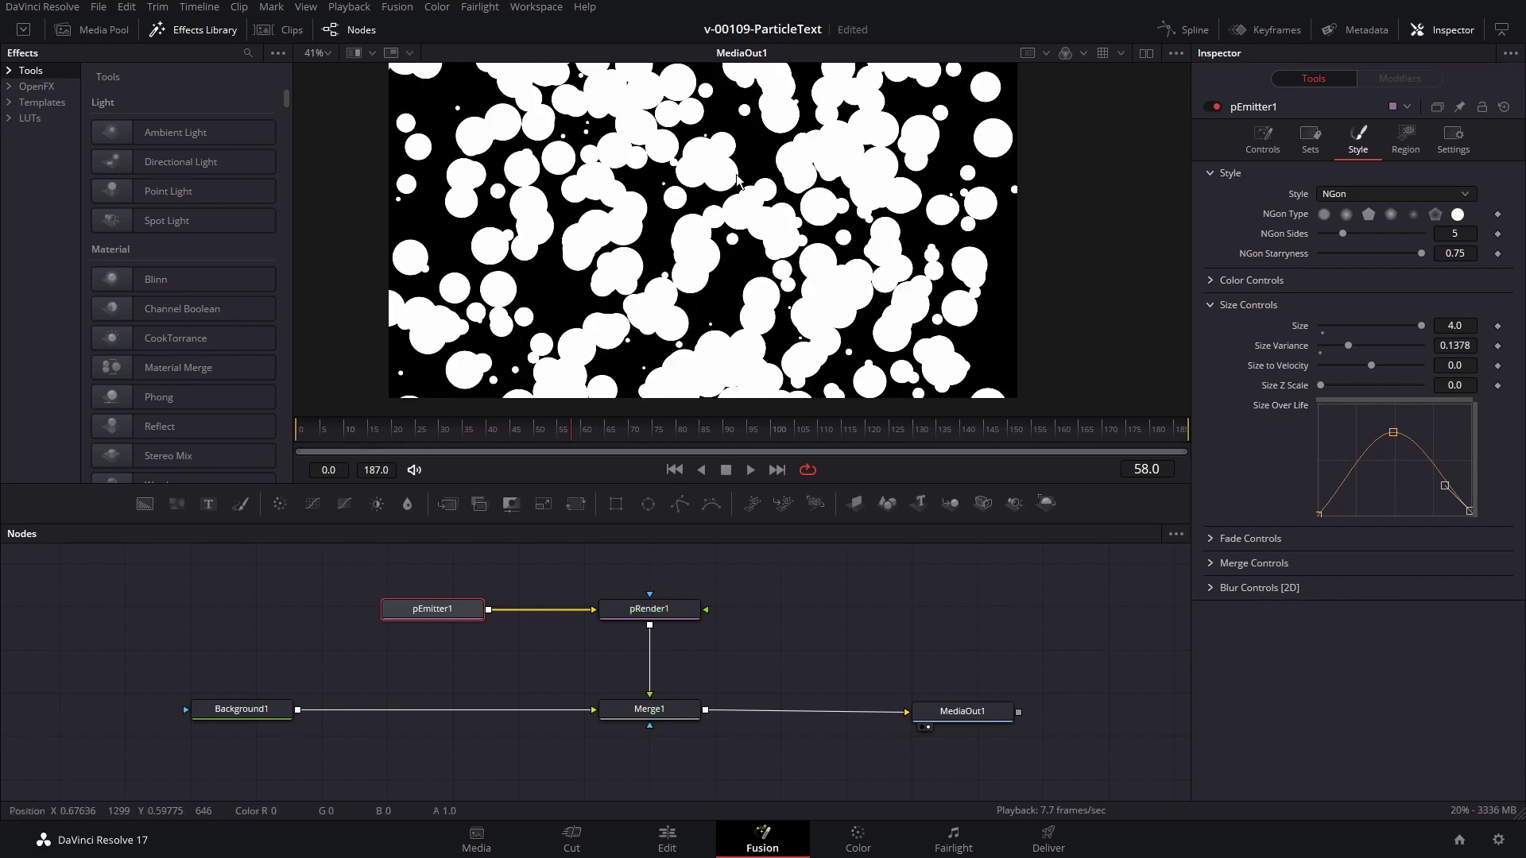
Step: Set the particle Fade In to 0.206 and Fade Out to 0.694, then preview playback
left_click(1221, 545)
left_click_drag(1320, 559, 1344, 562)
left_click_drag(1472, 559, 1448, 562)
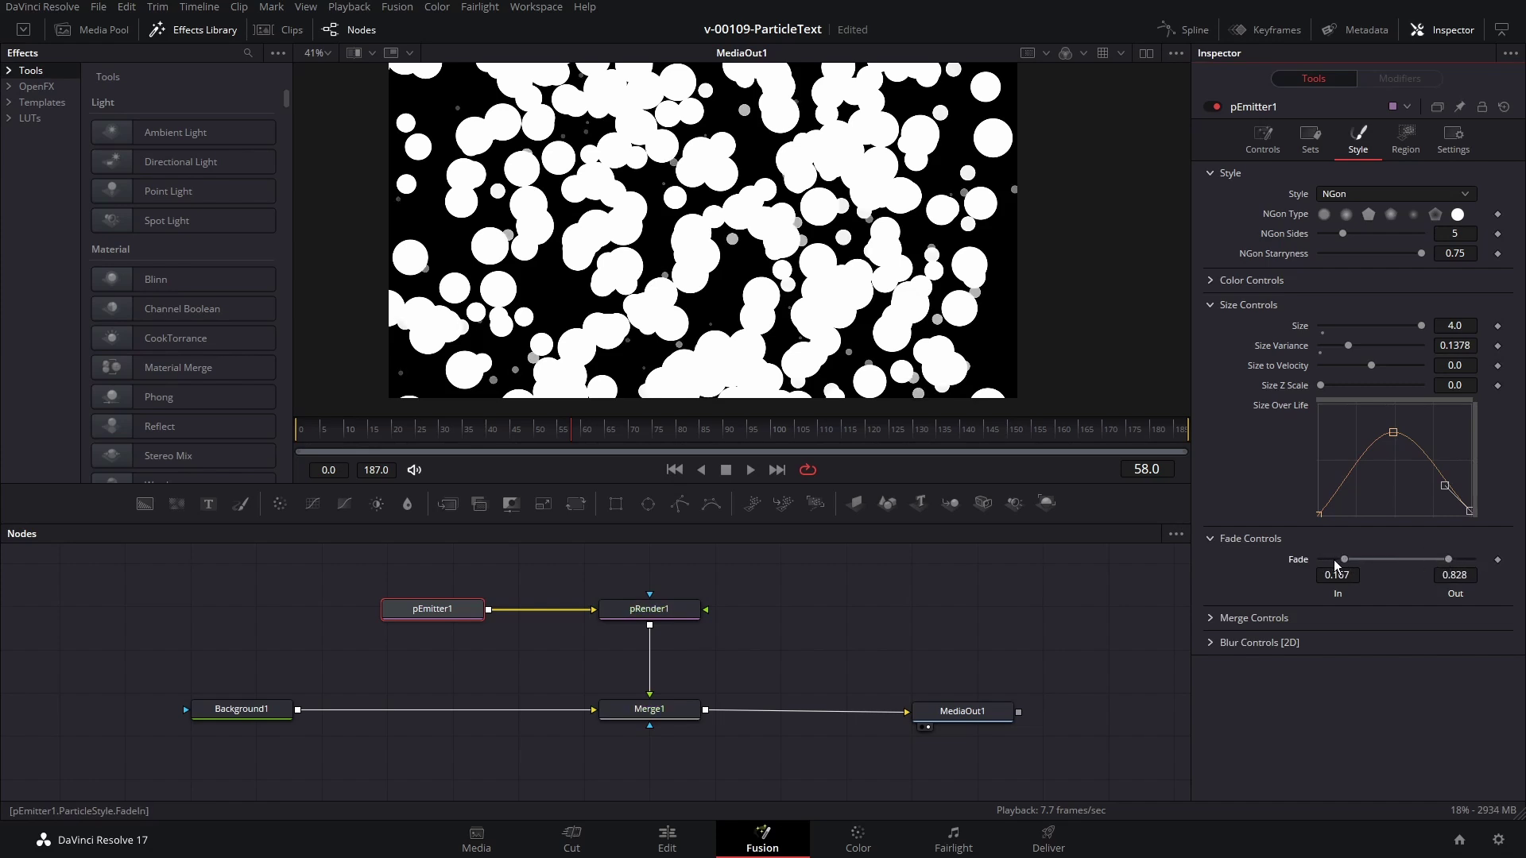
left_click_drag(1448, 563, 1436, 563)
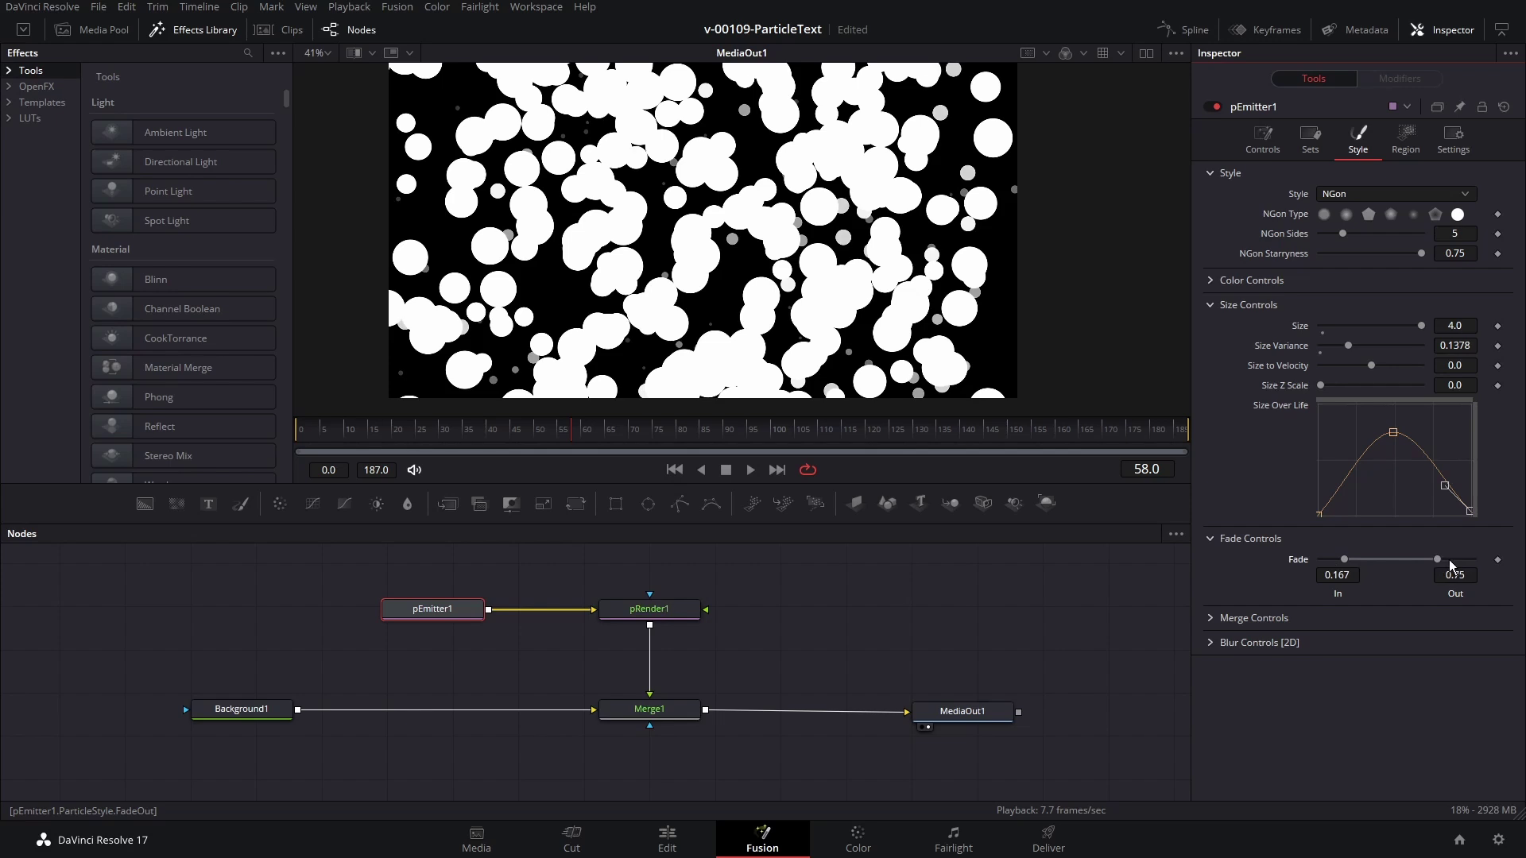
left_click_drag(1437, 560, 1350, 559)
key("space")
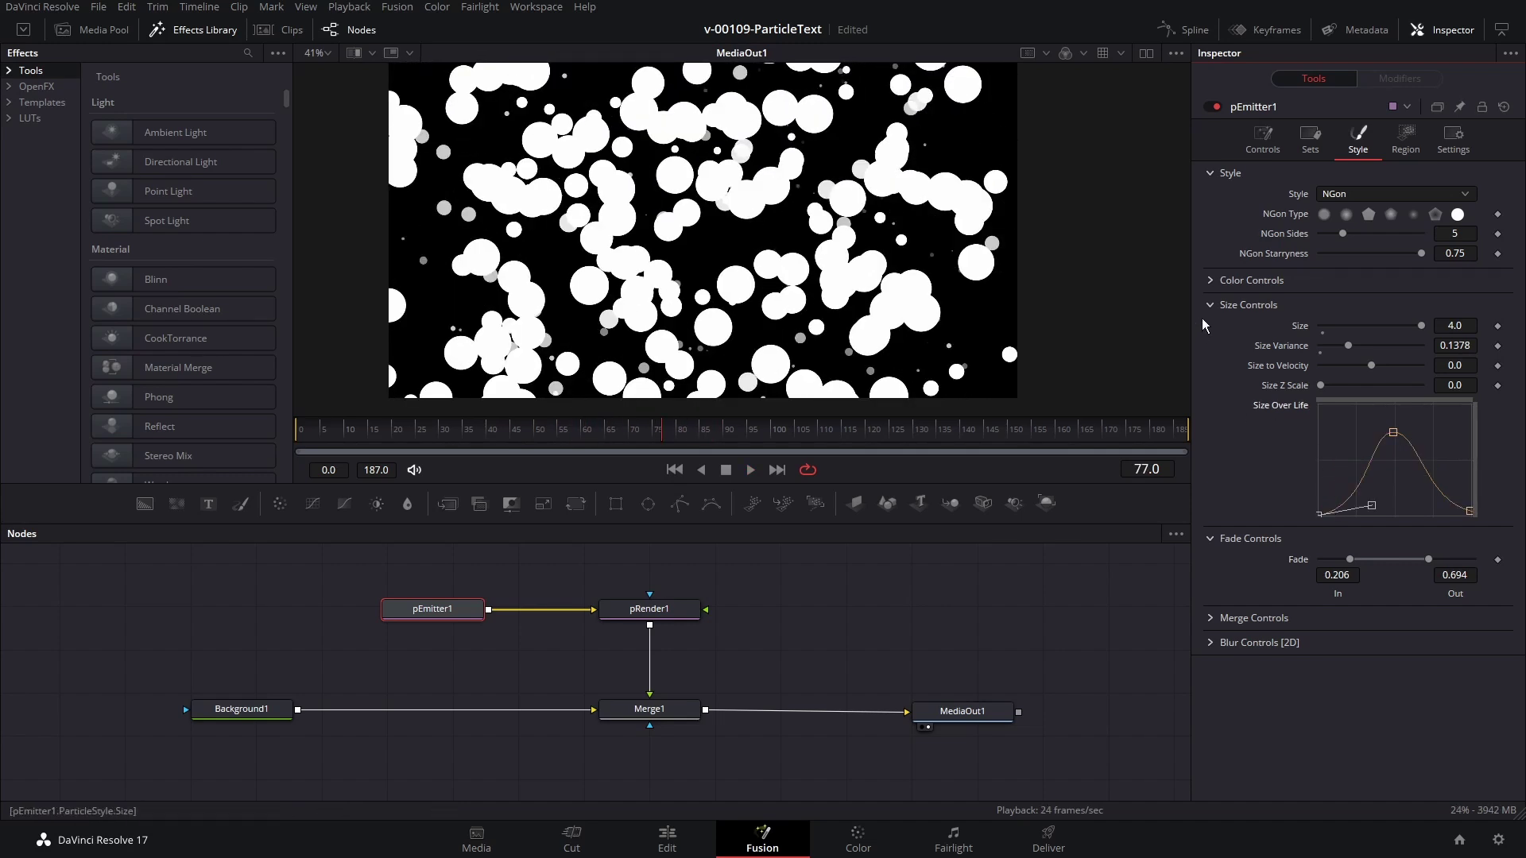
left_click(1209, 305)
Step: Set pEmitter1's particle Color to a slightly darkened blue, #334eff
left_click(1211, 328)
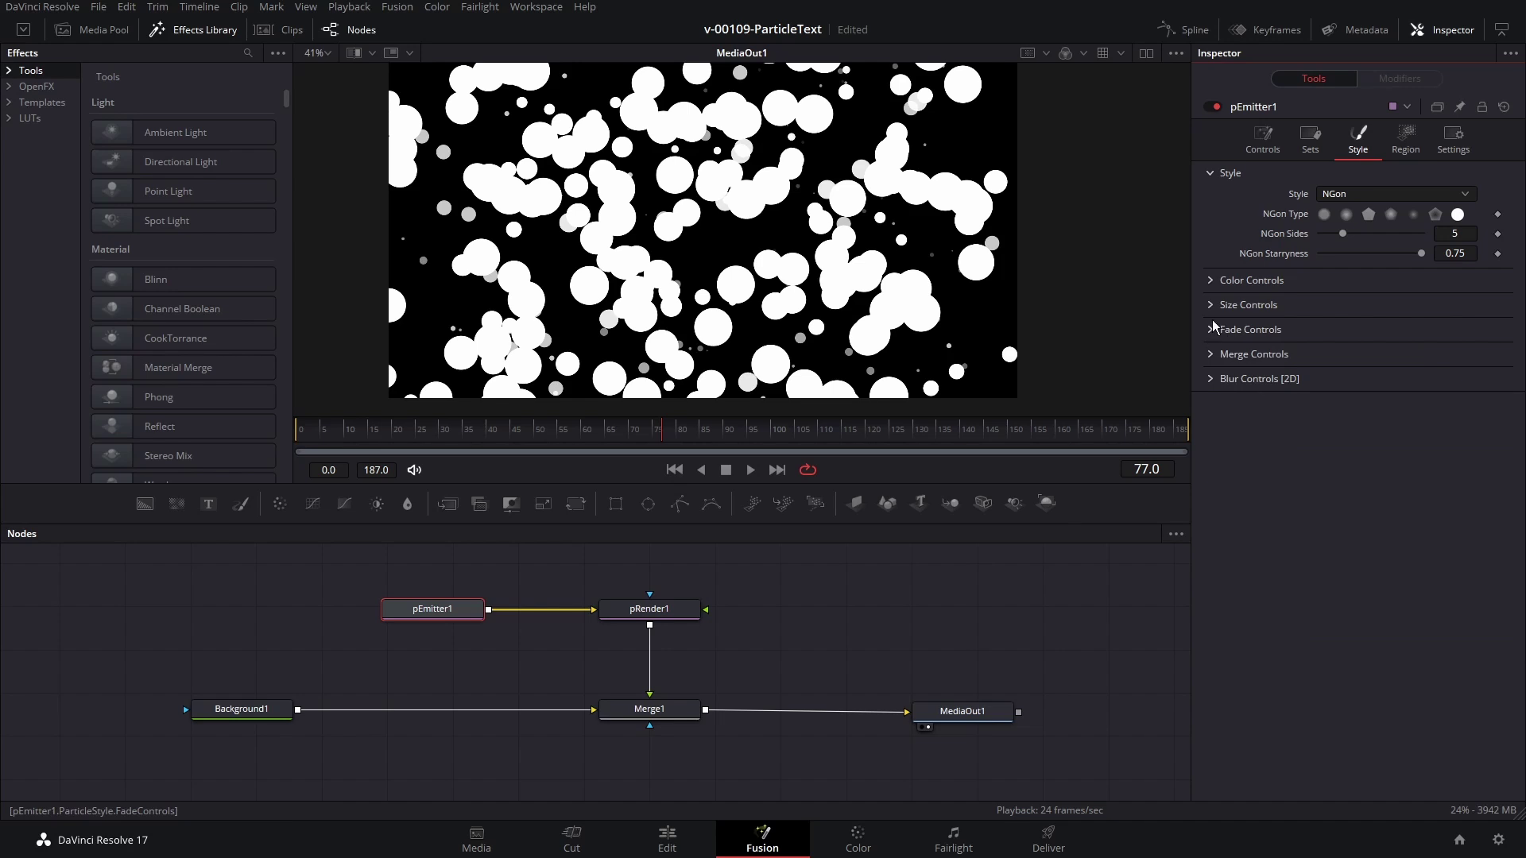
left_click(1211, 281)
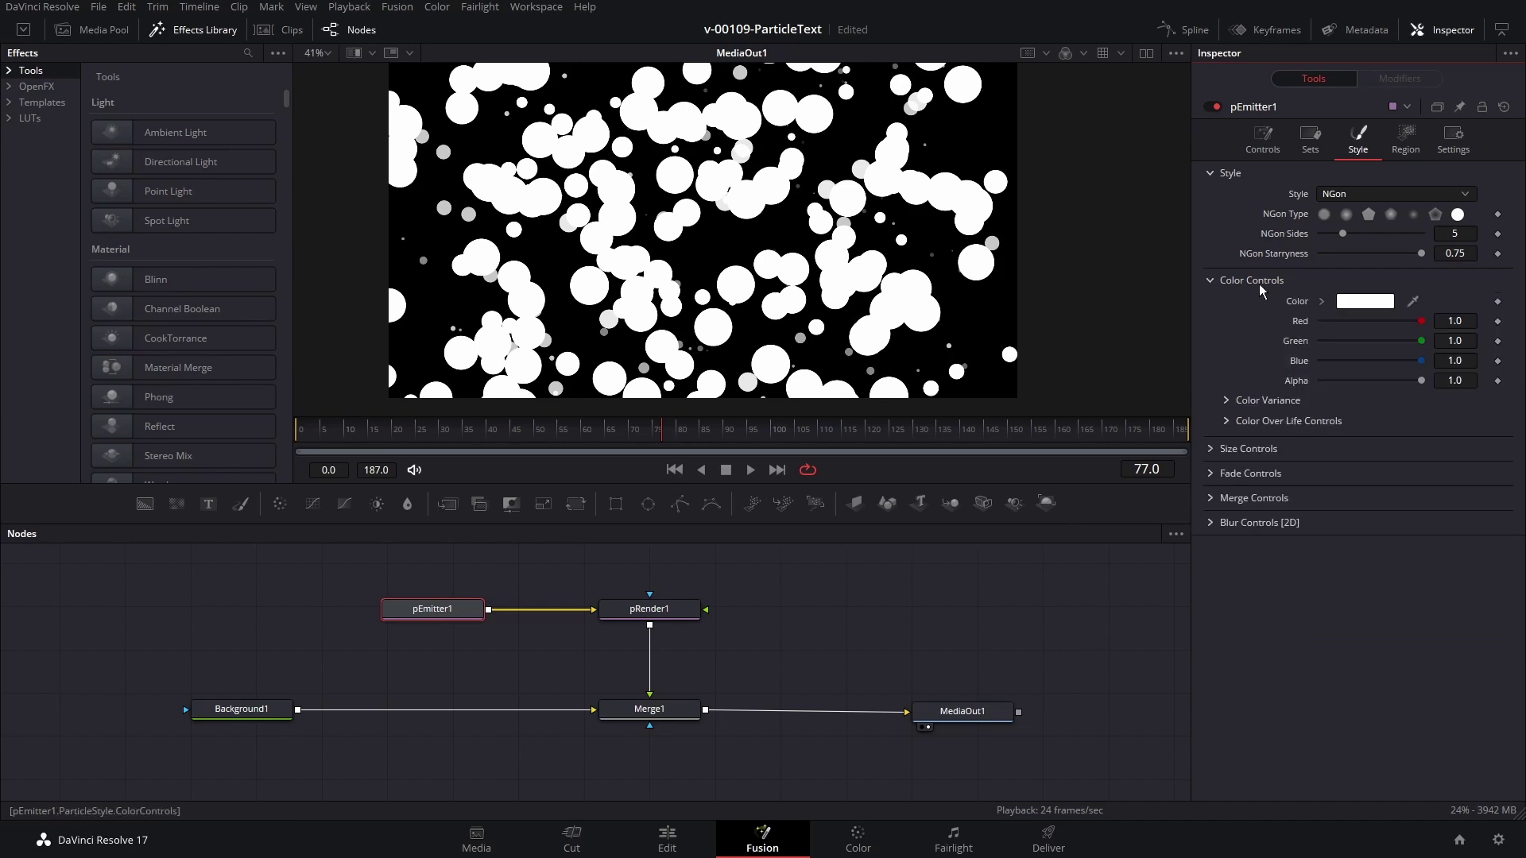
left_click(1364, 301)
left_click(813, 318)
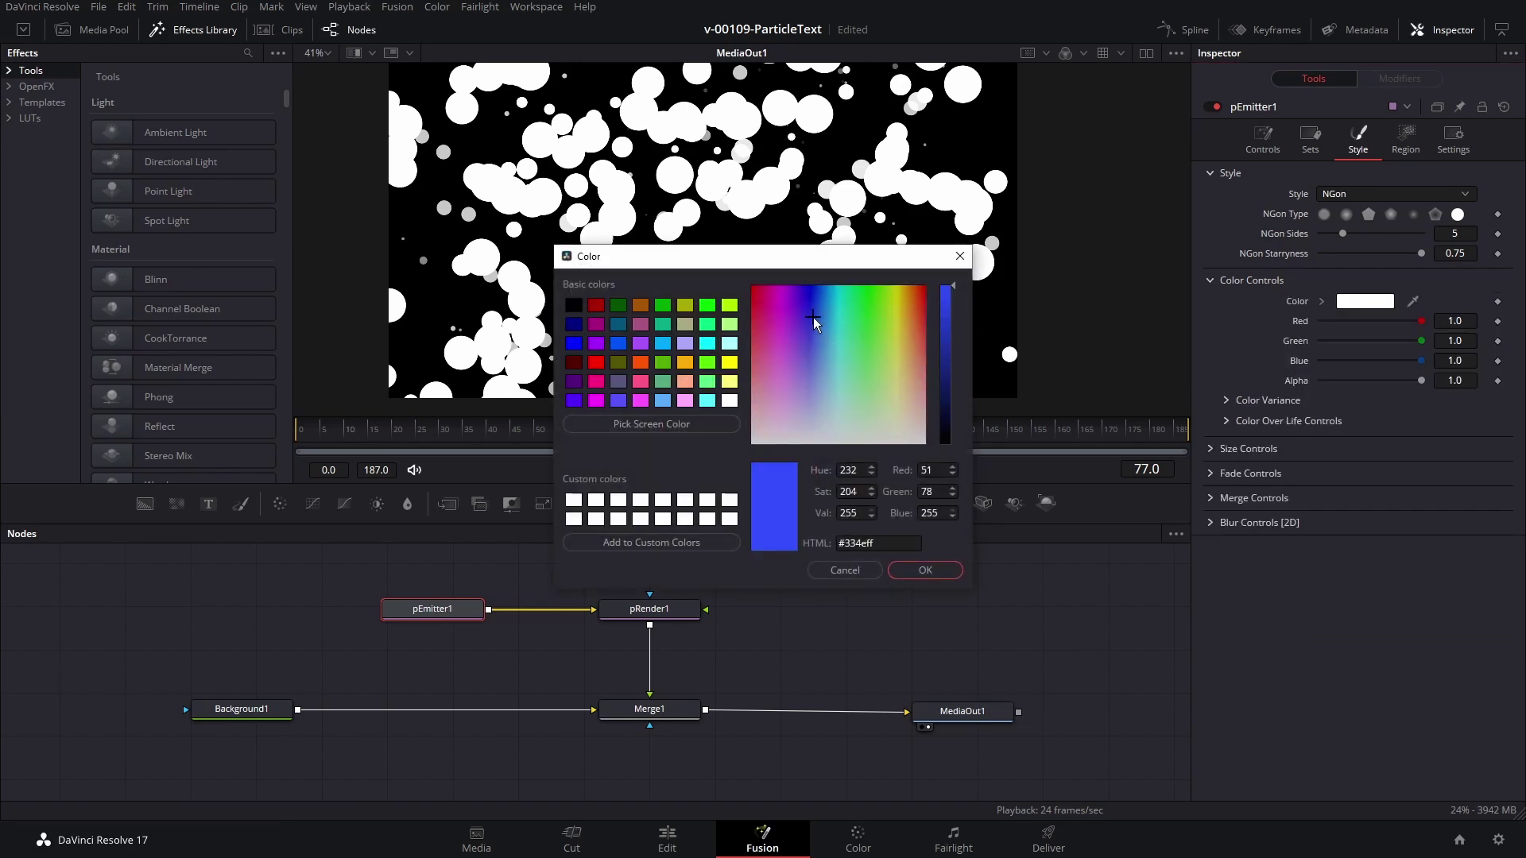
left_click(946, 314)
left_click(925, 569)
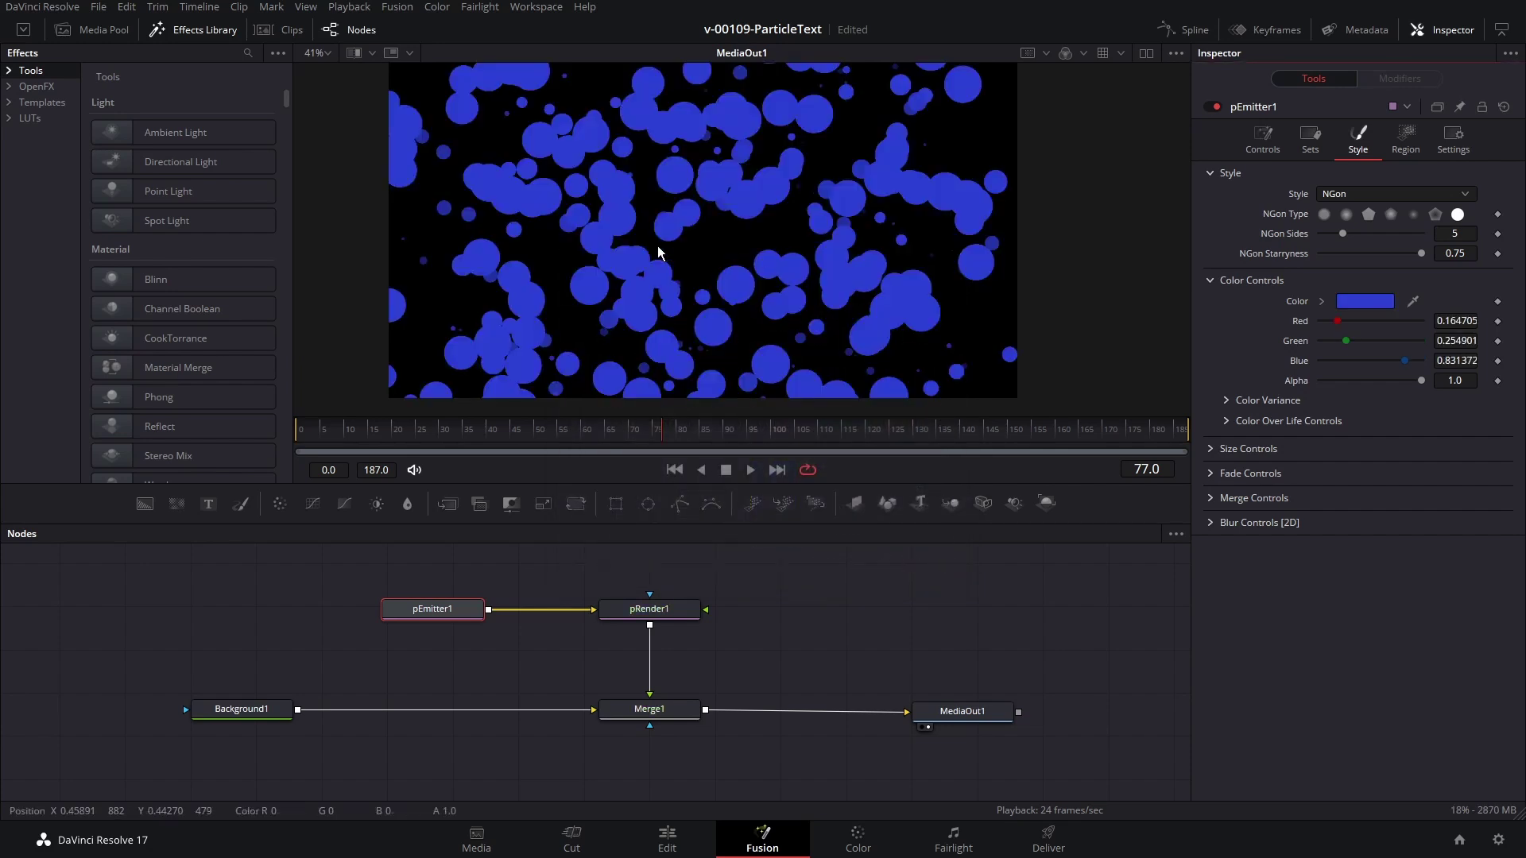
left_click(514, 431)
Step: Reset the particle Color to white and make the Color Over Life start colour blue
key("space")
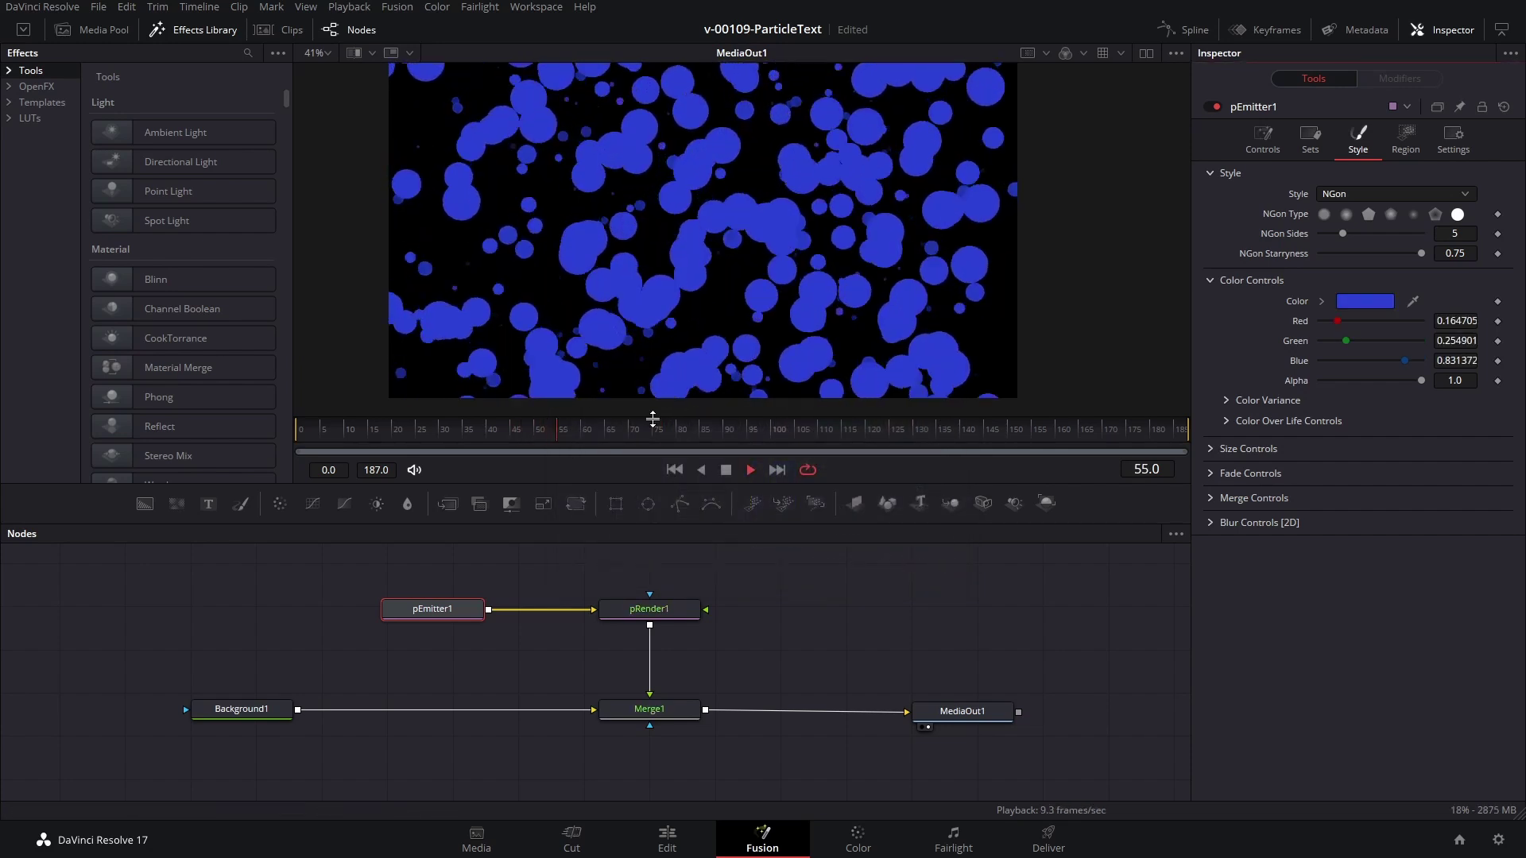
key("space")
double_click(1293, 301)
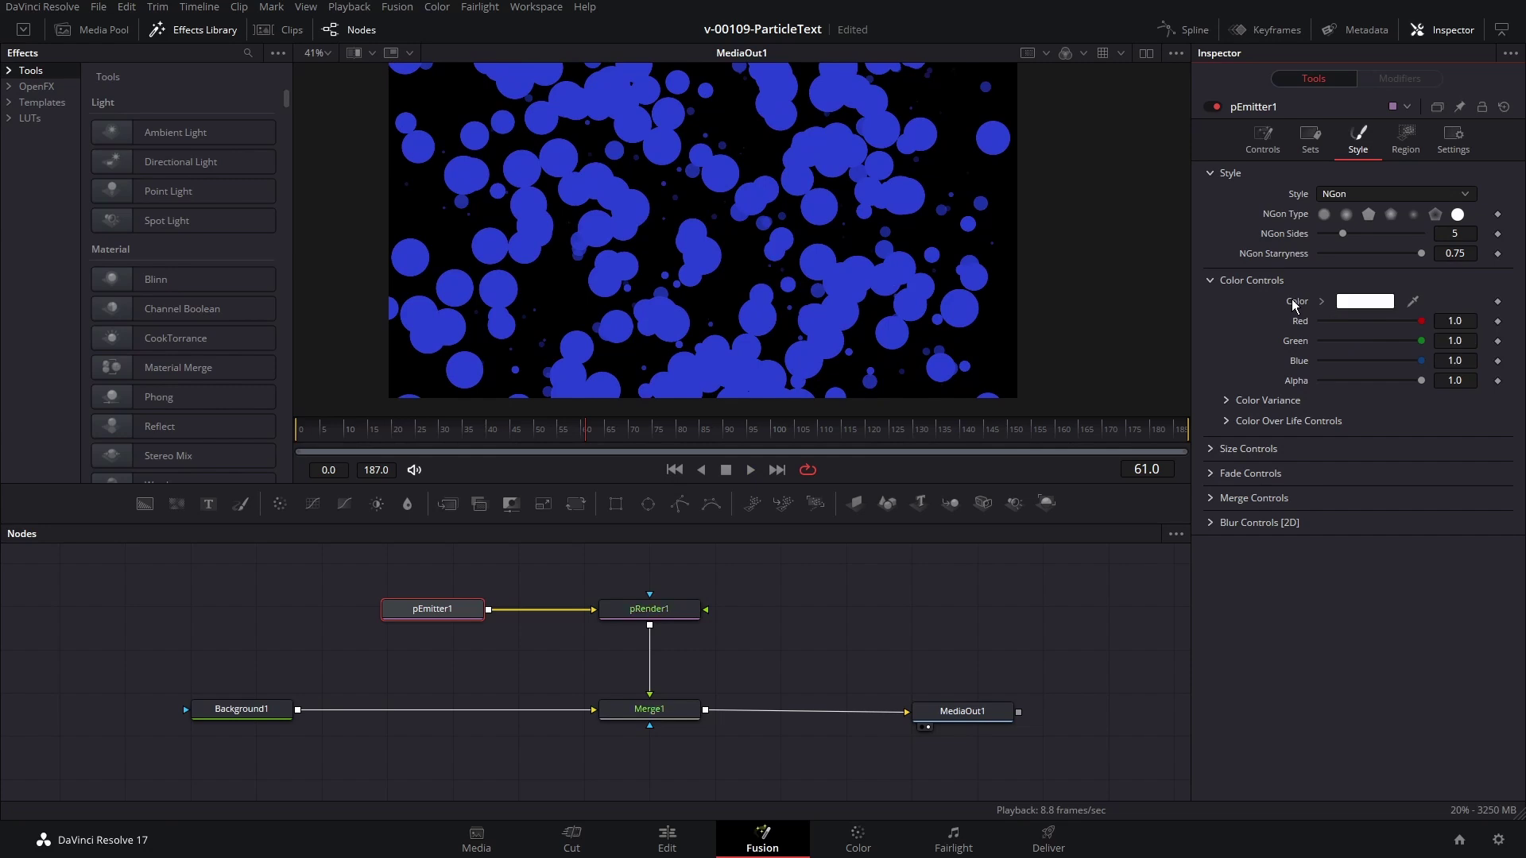
left_click(1284, 421)
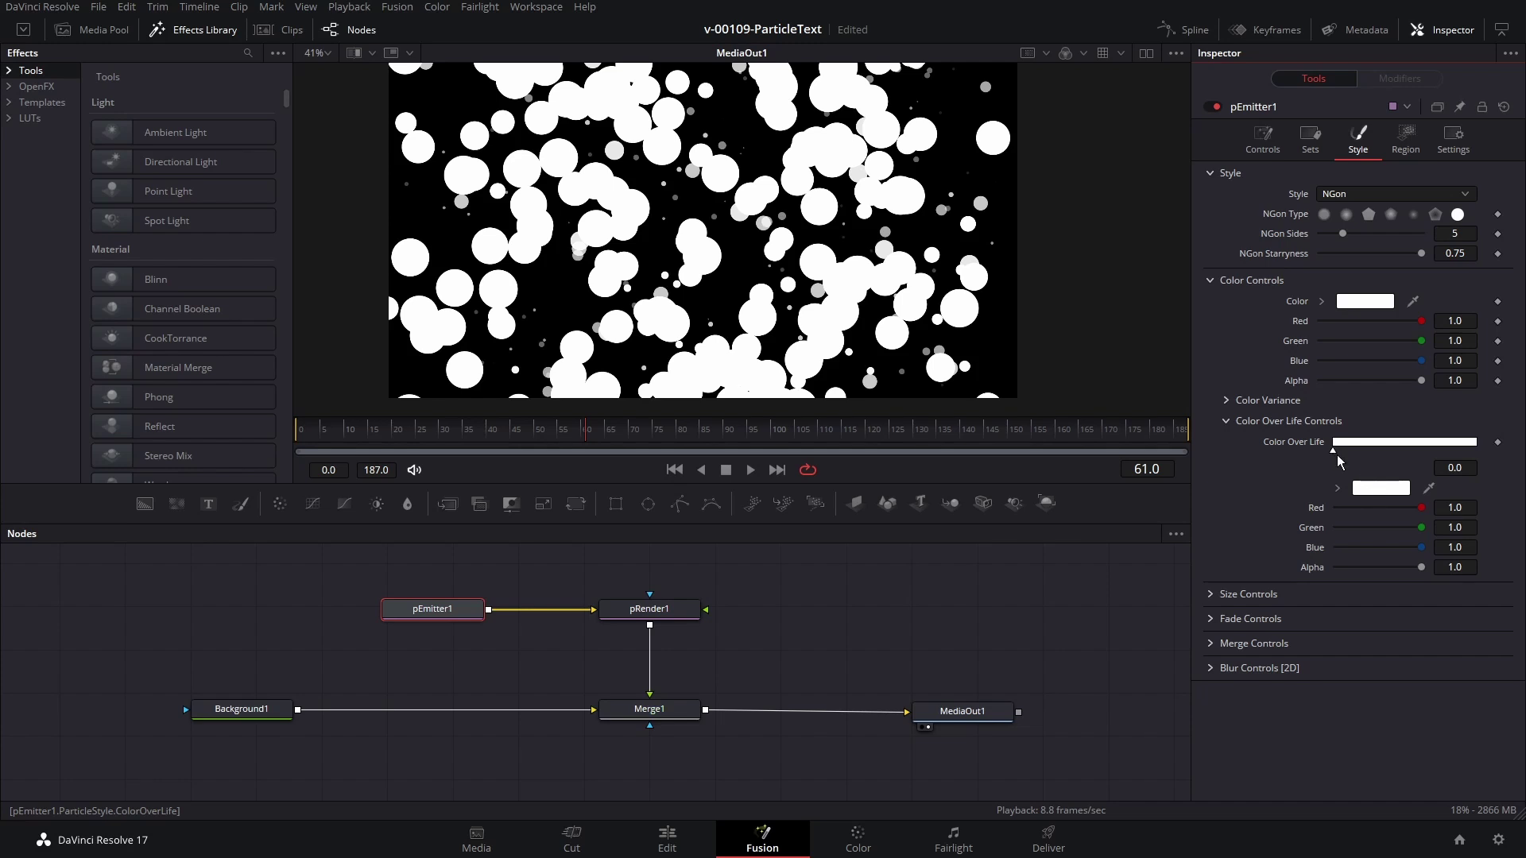
left_click(1370, 488)
left_click_drag(901, 389, 812, 291)
left_click(944, 332)
left_click(957, 569)
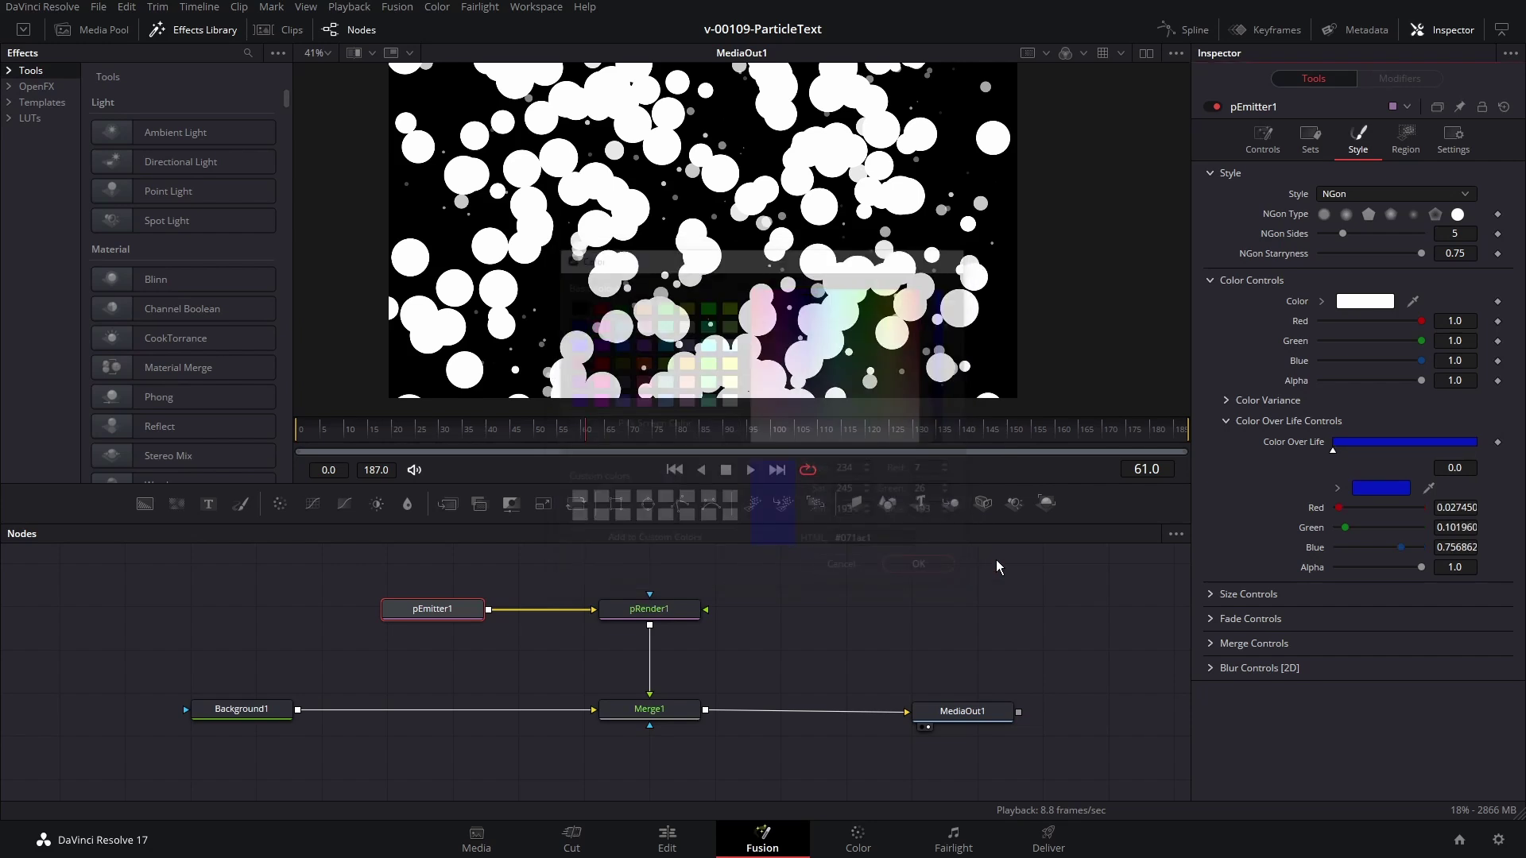
Step: Add an orange stop mid-gradient and make the end stop green
left_click(1403, 447)
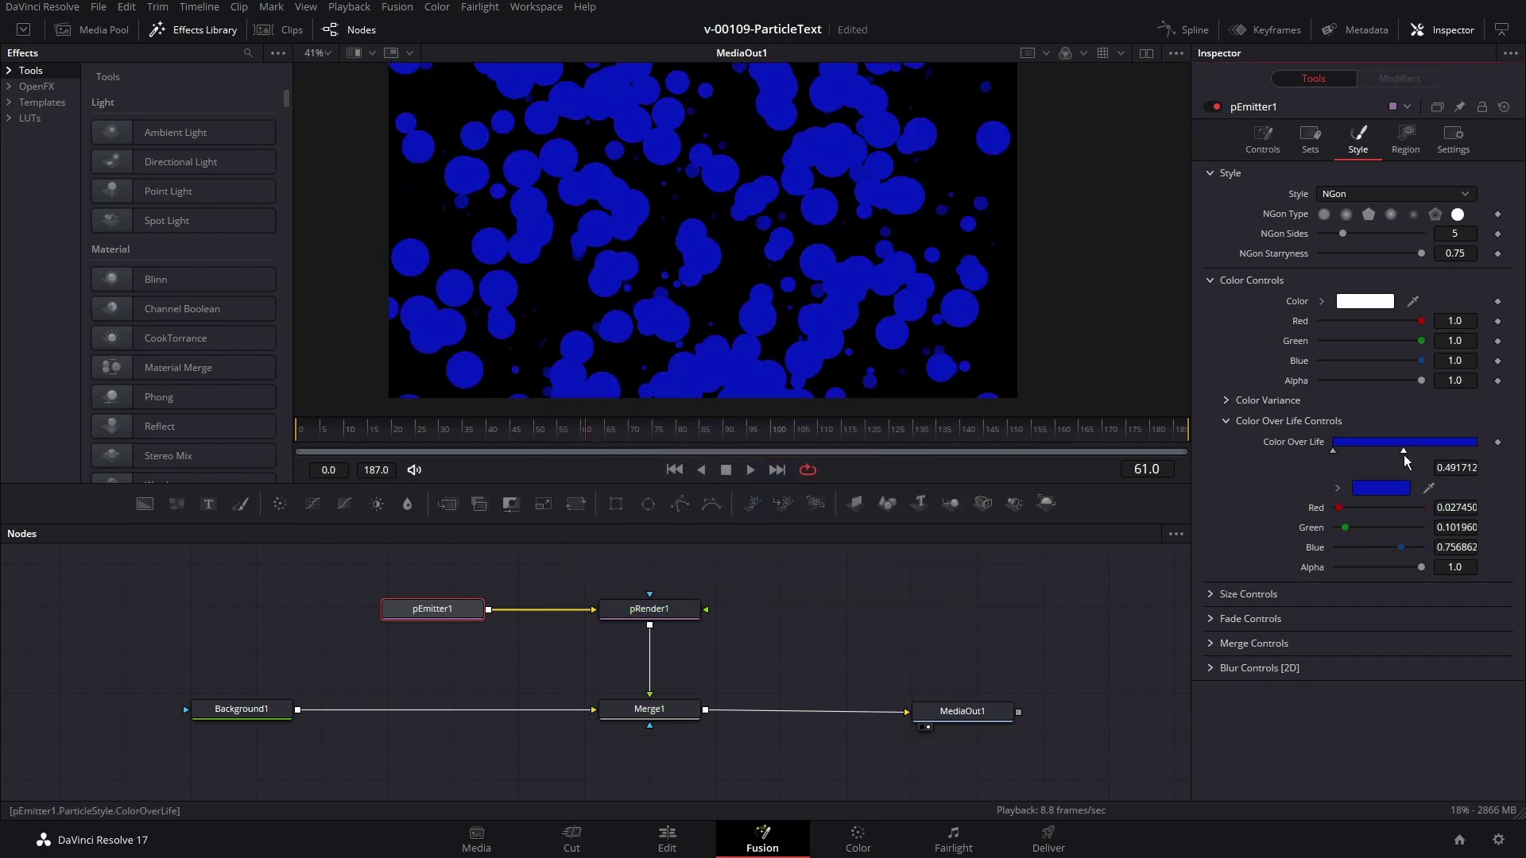
left_click_drag(874, 370, 909, 299)
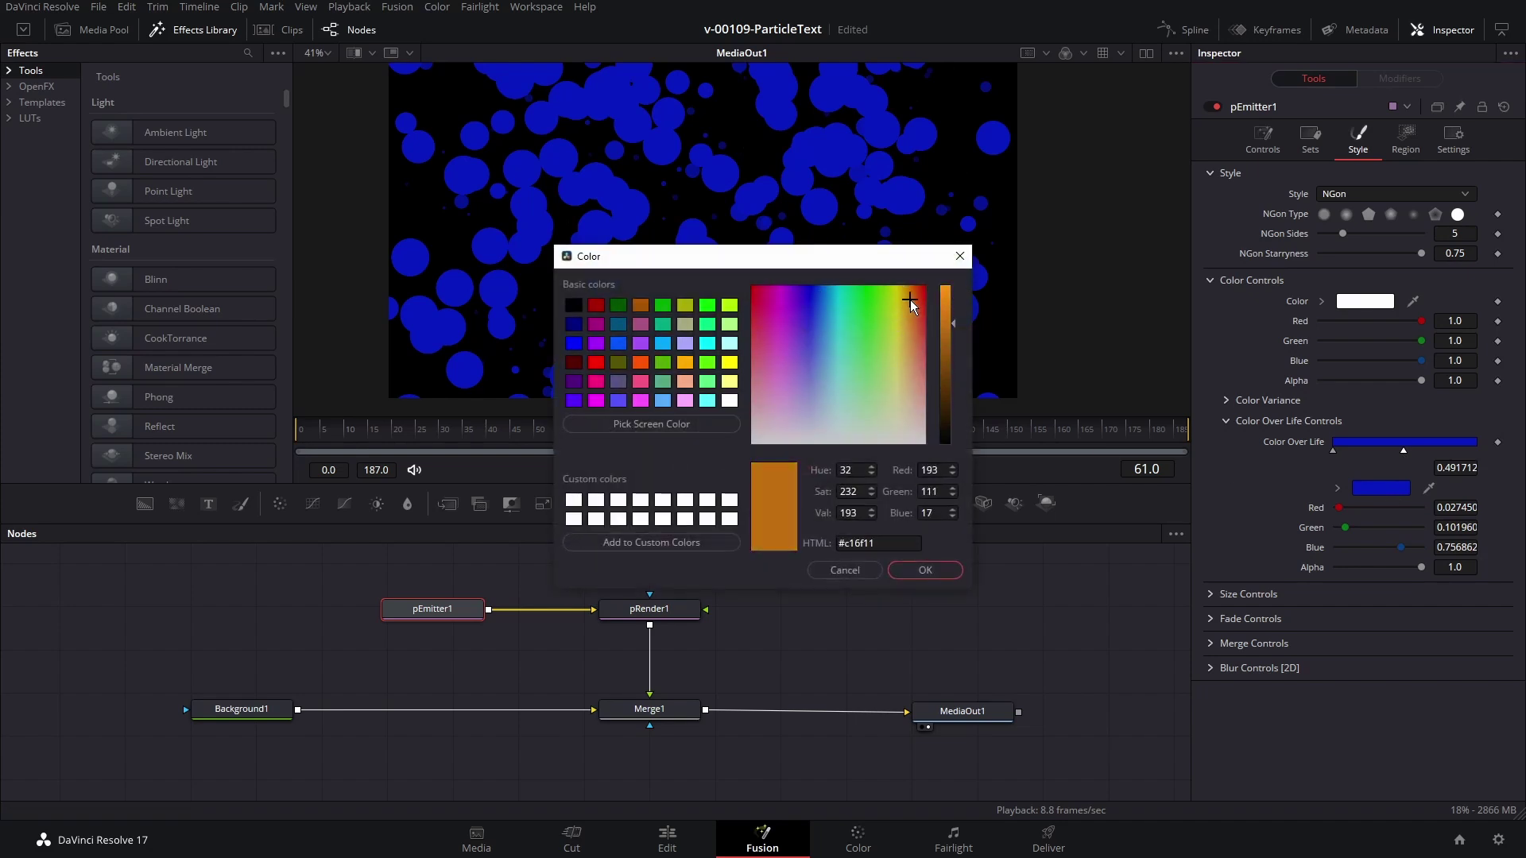
left_click(950, 569)
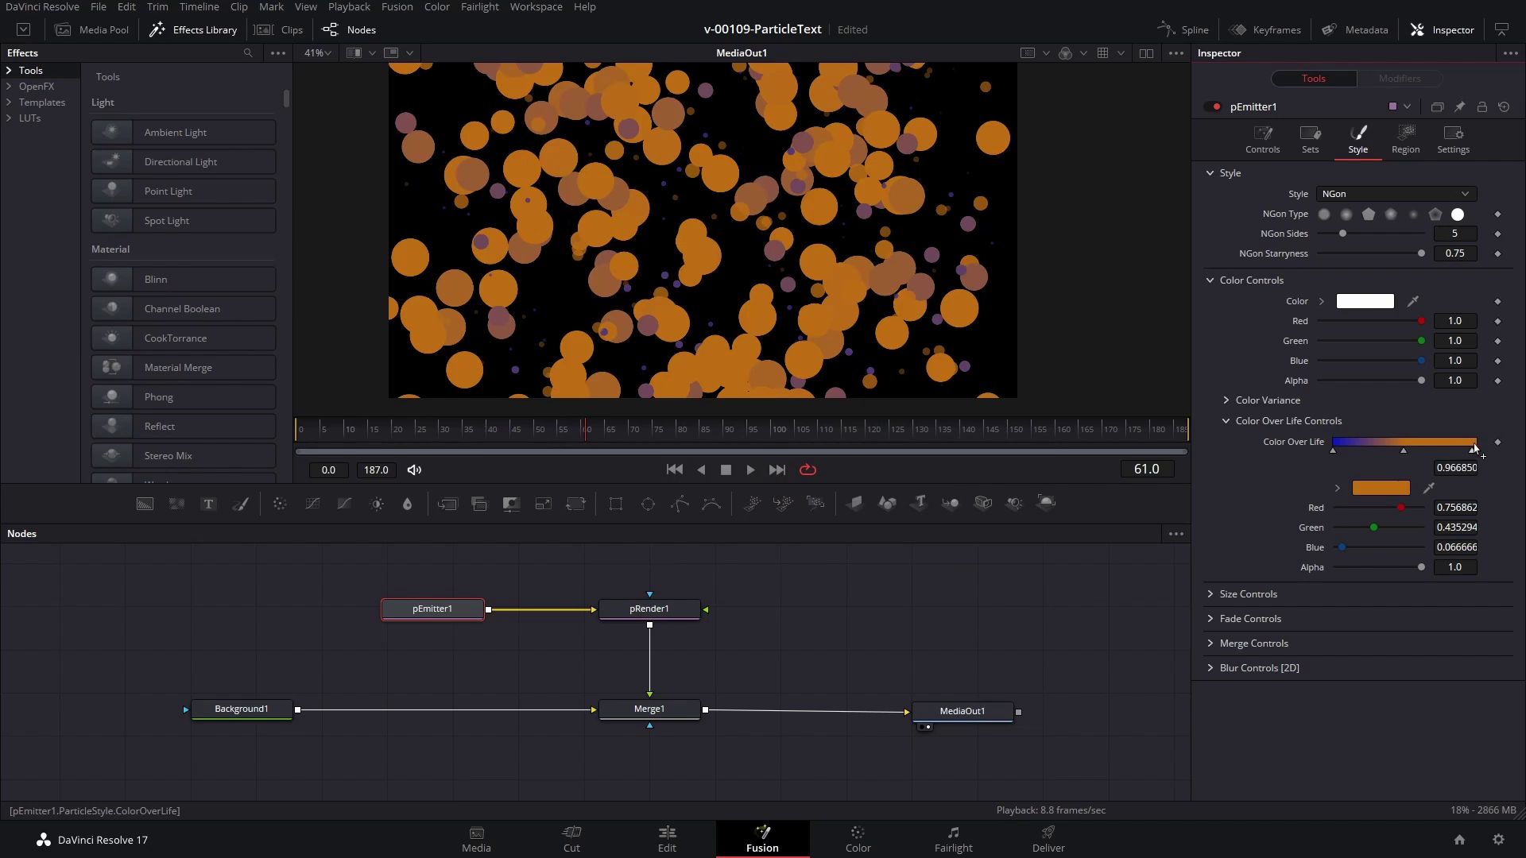
left_click(1387, 490)
left_click_drag(823, 318, 864, 323)
left_click(925, 570)
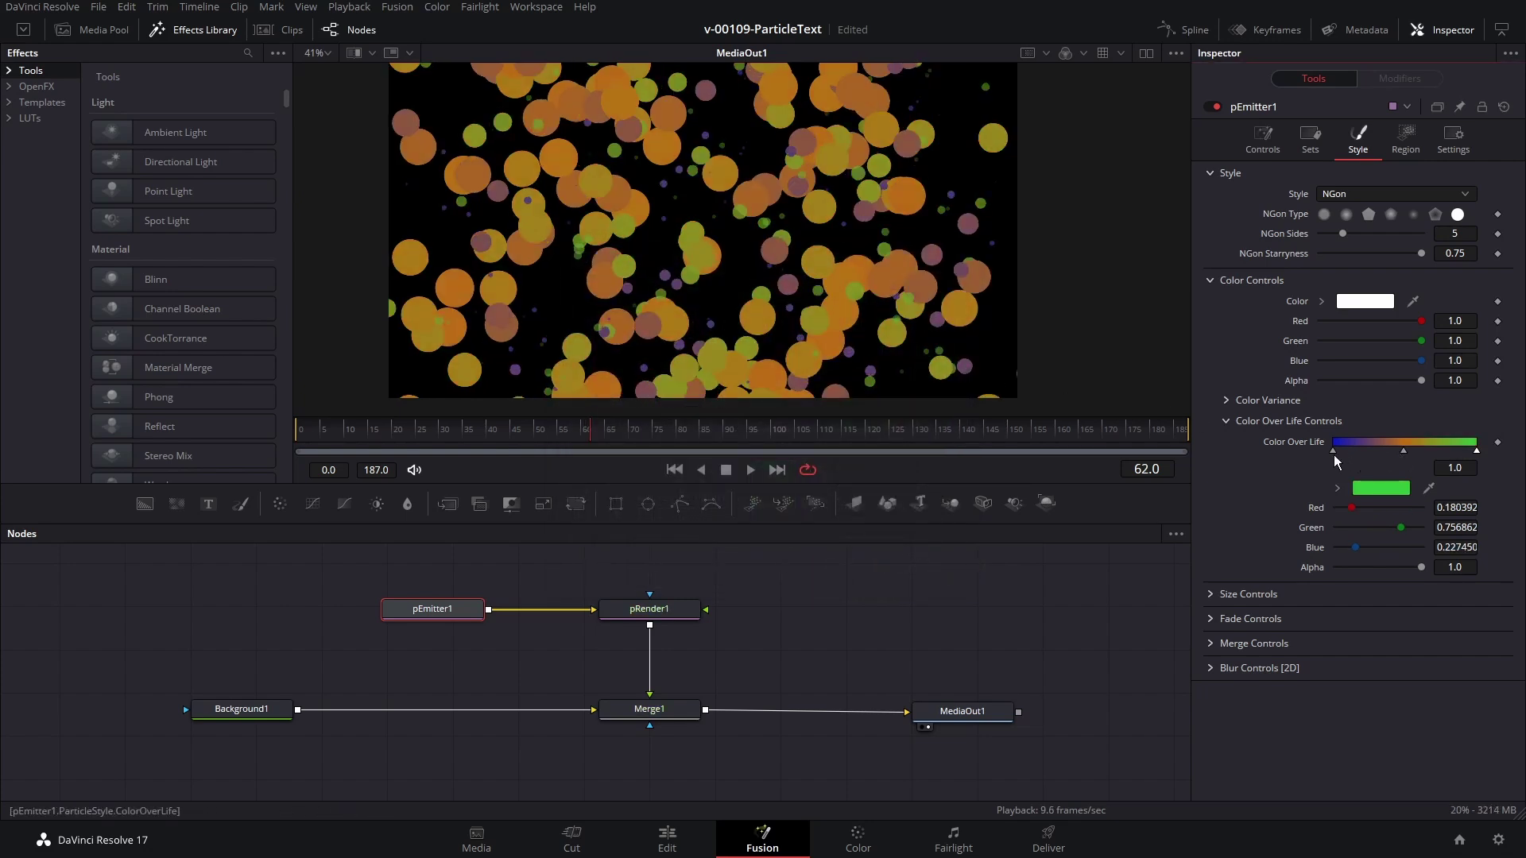
Step: Move the blue gradient stop to 0.243093 and preview the colour shift from about frame 57
left_click_drag(1334, 454, 1357, 456)
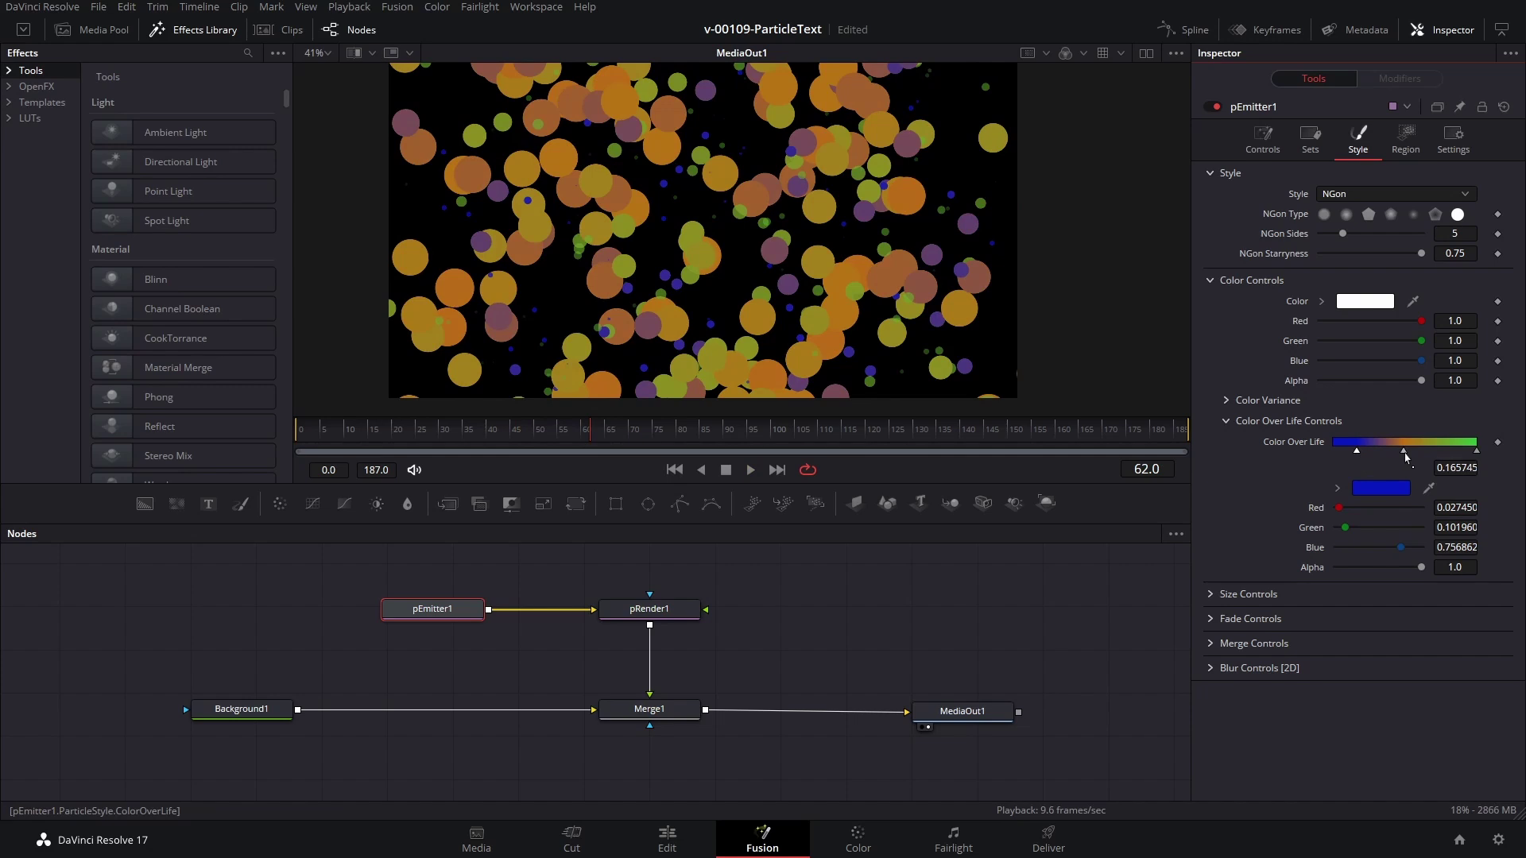
left_click(1475, 453)
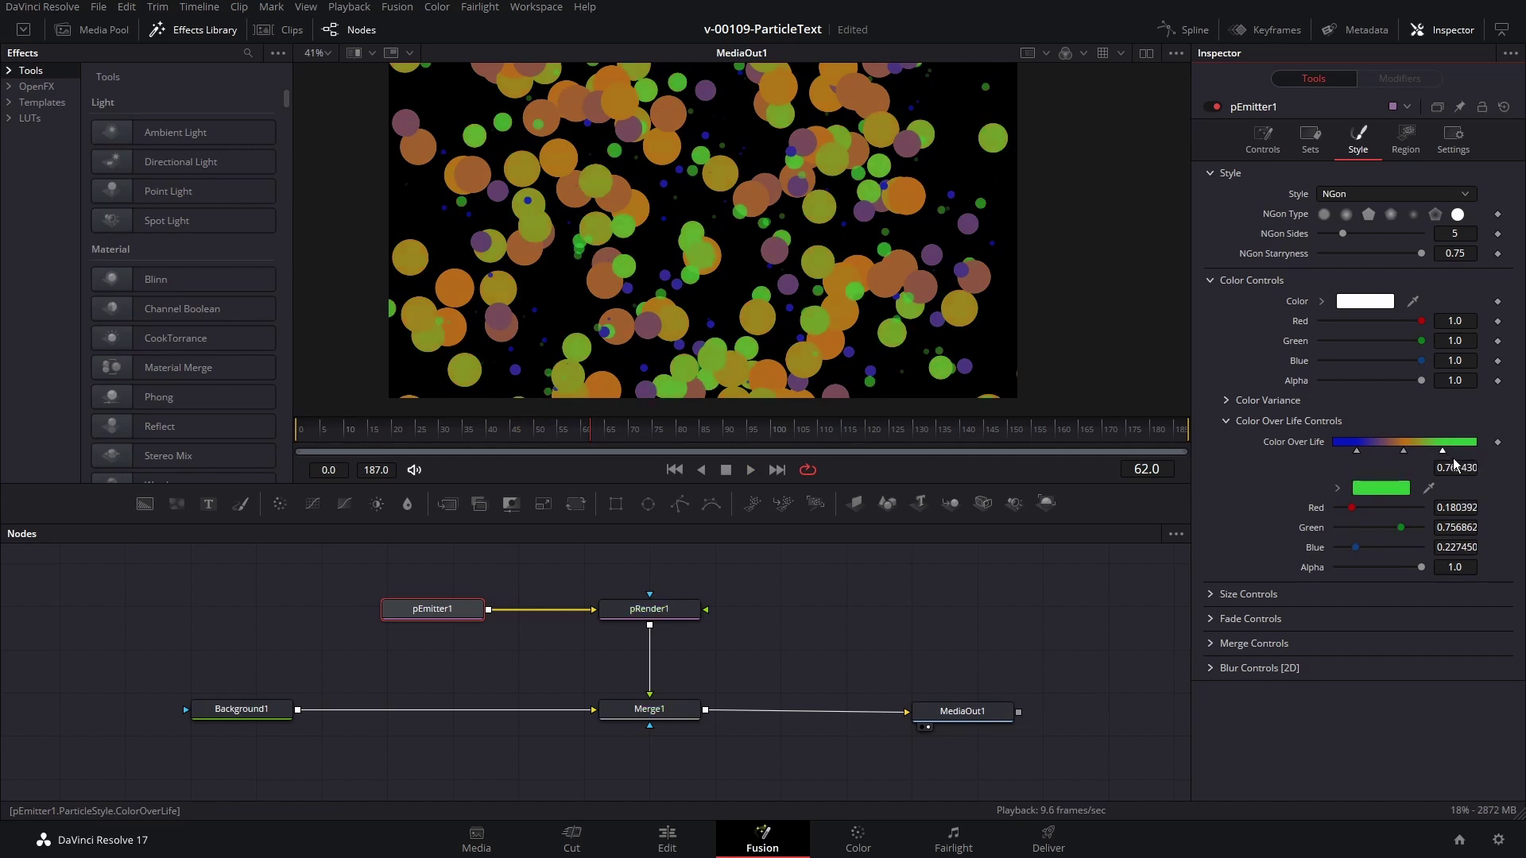
left_click_drag(1356, 451, 1368, 452)
left_click(566, 436)
key("space")
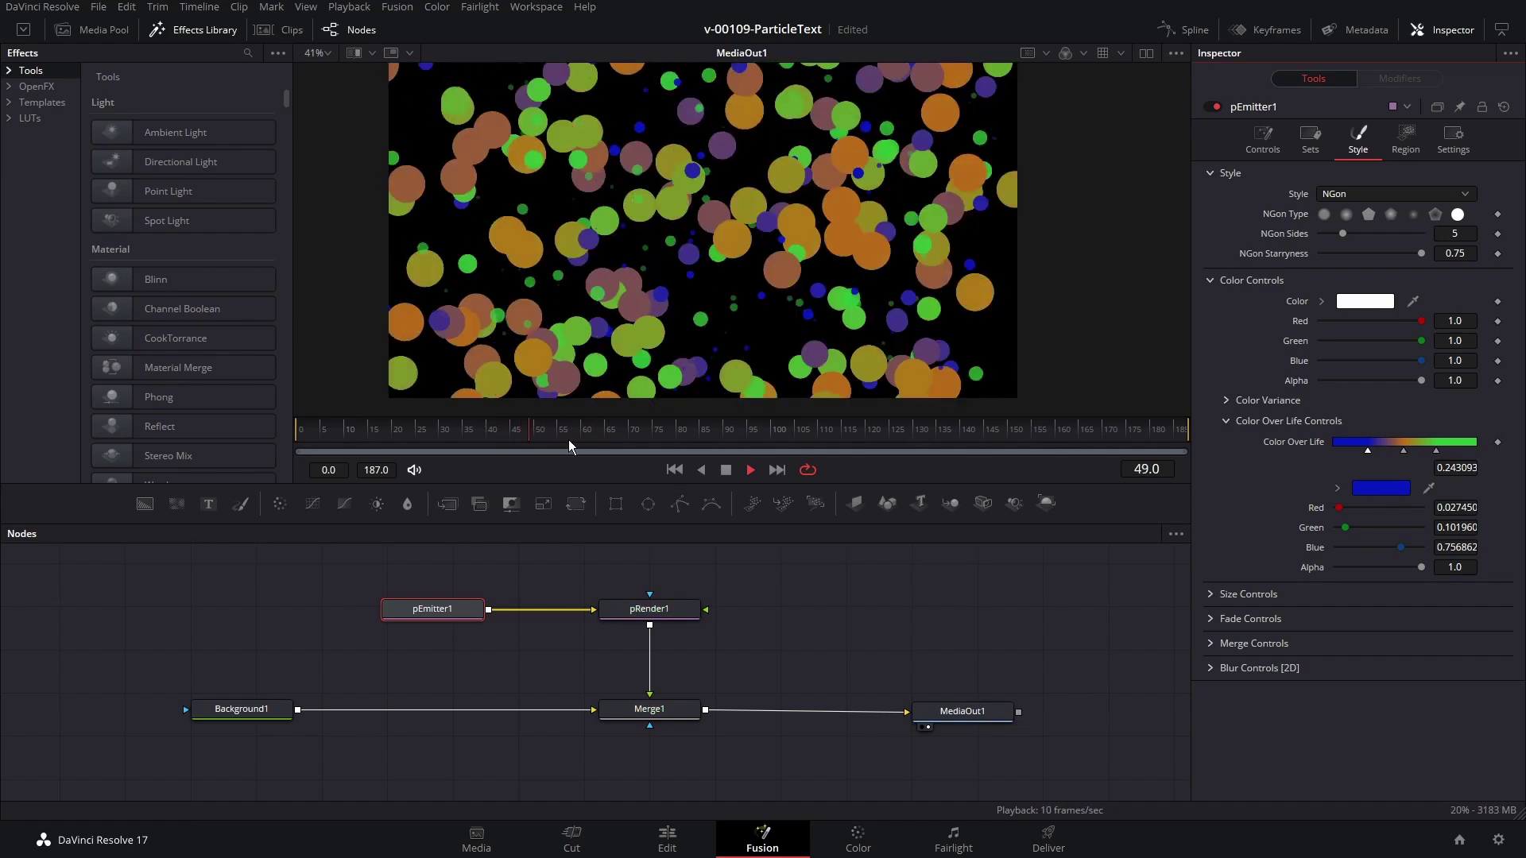
key("space")
left_click(1210, 280)
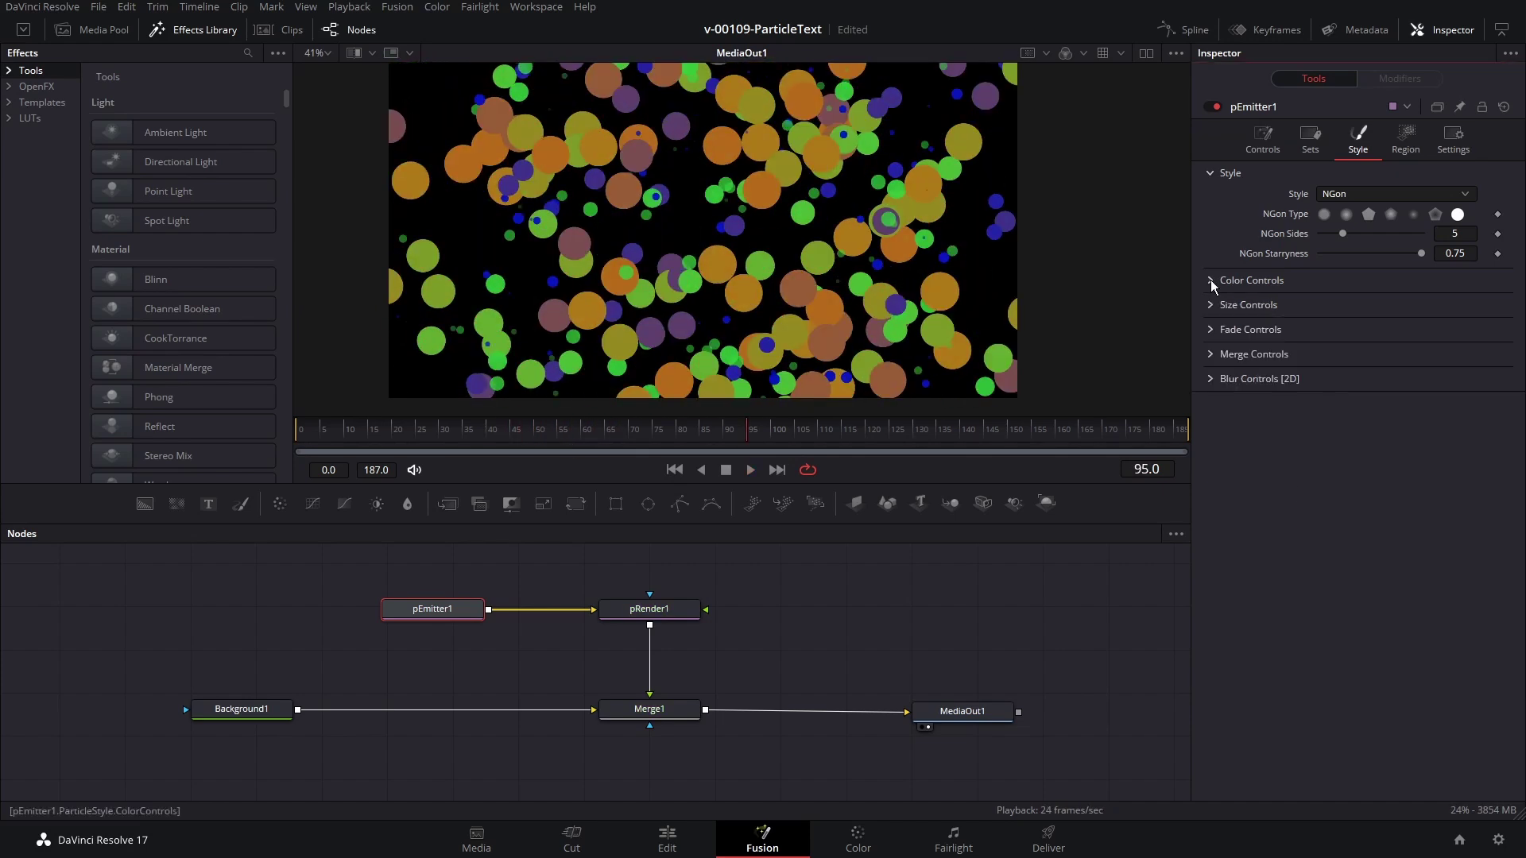
Step: Shrink the particle Size from 4.0 to 2.646 and move pEmitter1 left in the node graph
left_click(1209, 306)
left_click_drag(1420, 325, 1387, 326)
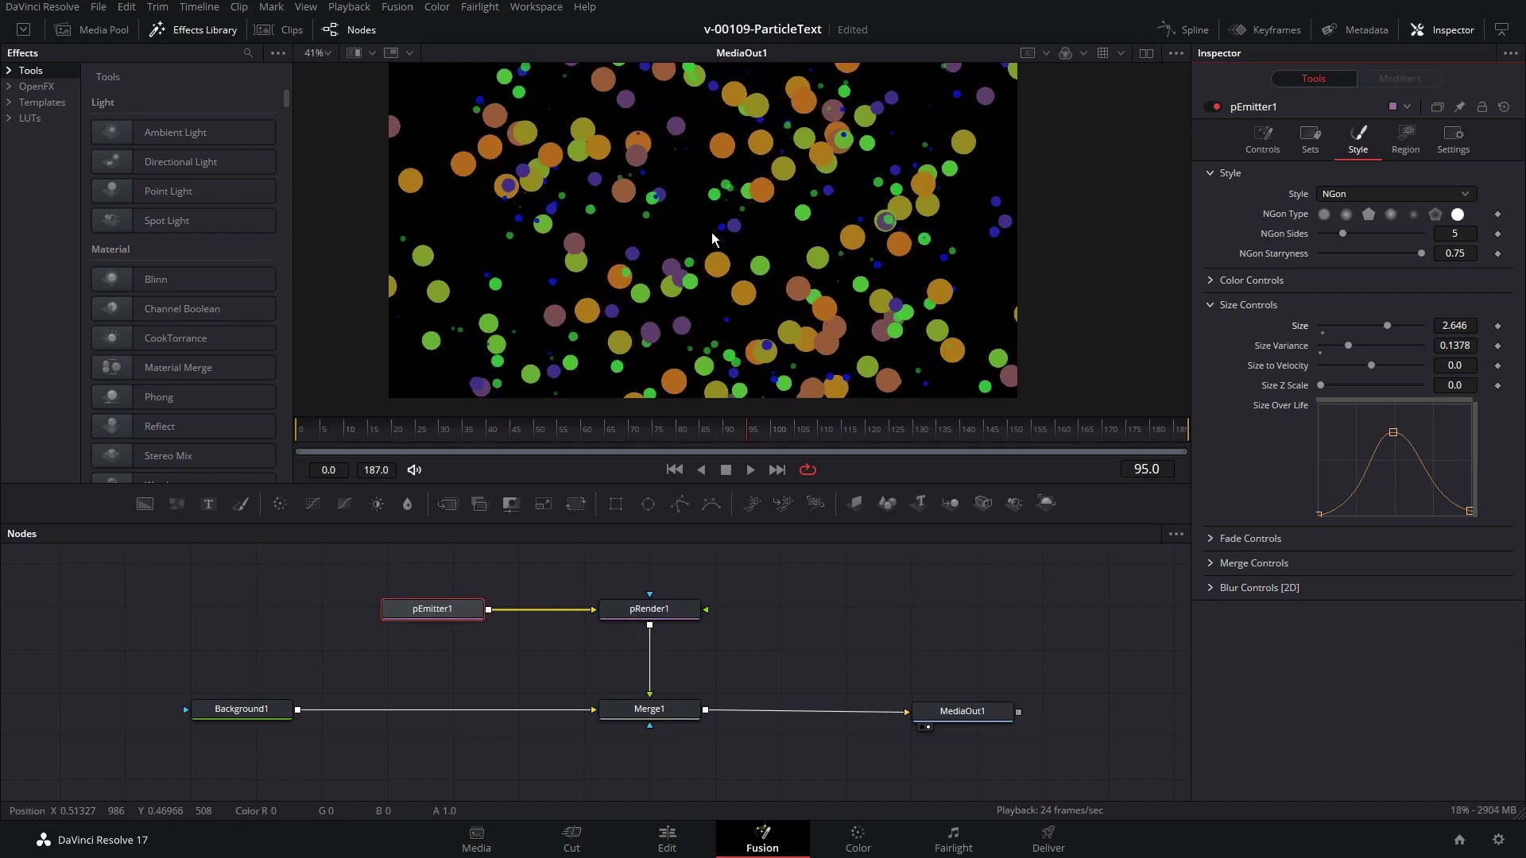
left_click_drag(436, 610, 287, 610)
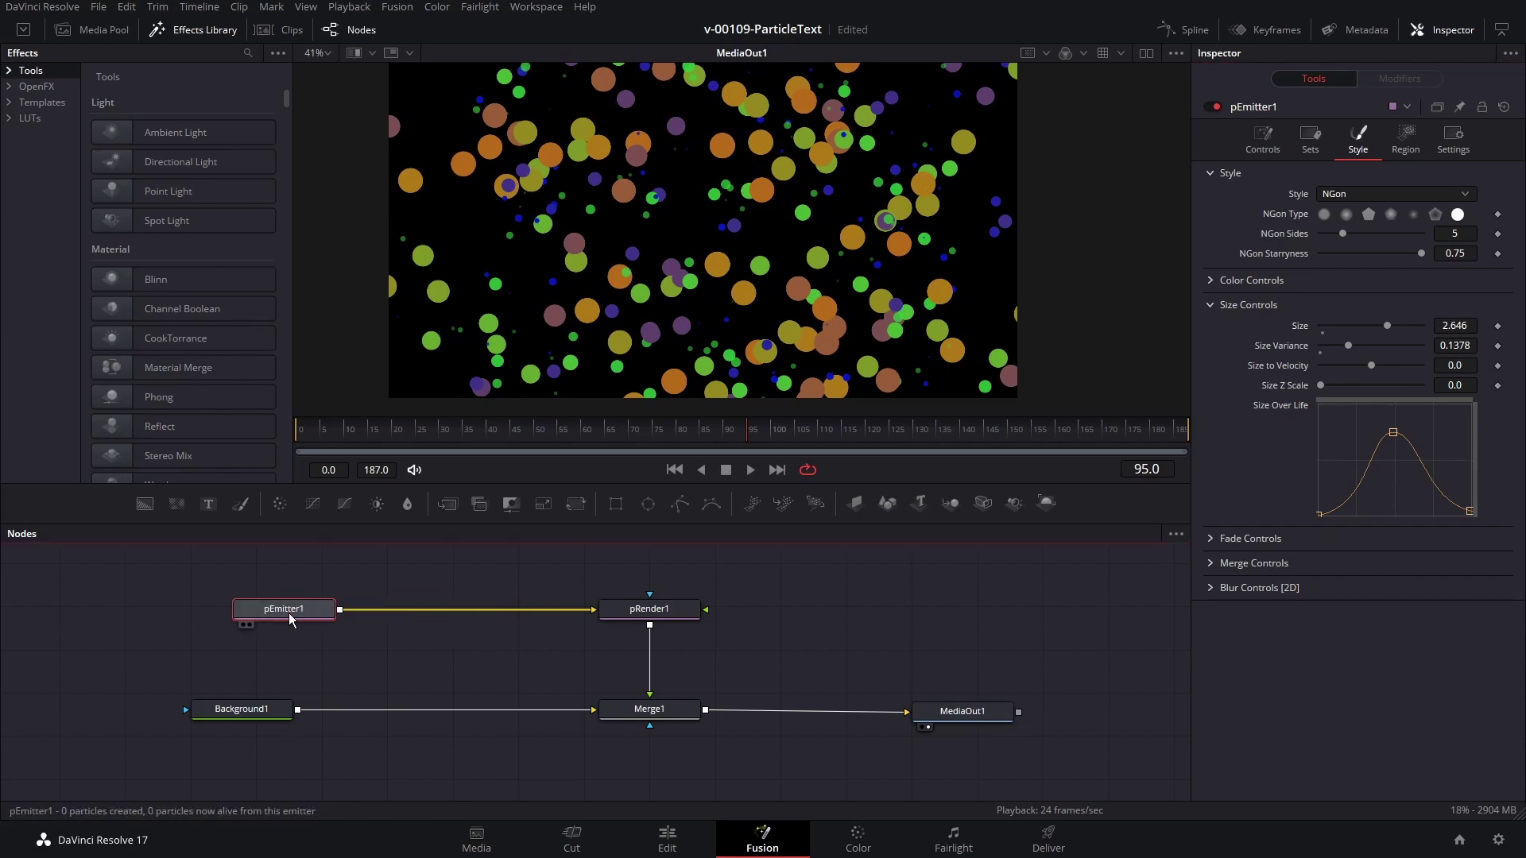
key("shift+space")
Step: Insert pDirectionalForce between pEmitter1 and pRender1 with direction -90 and strength 0.61
type("pdir")
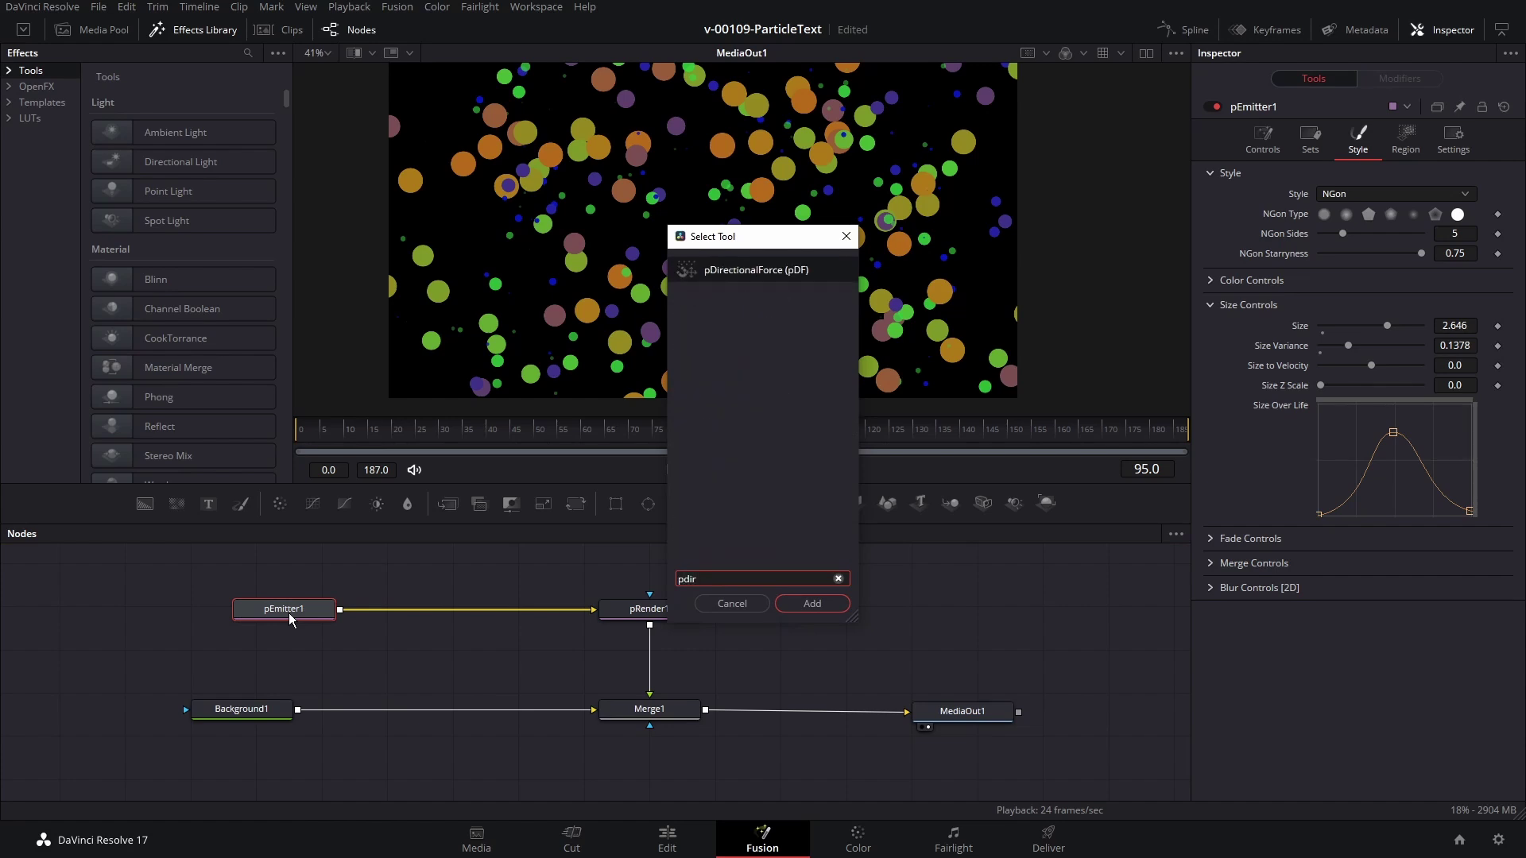
key("Return")
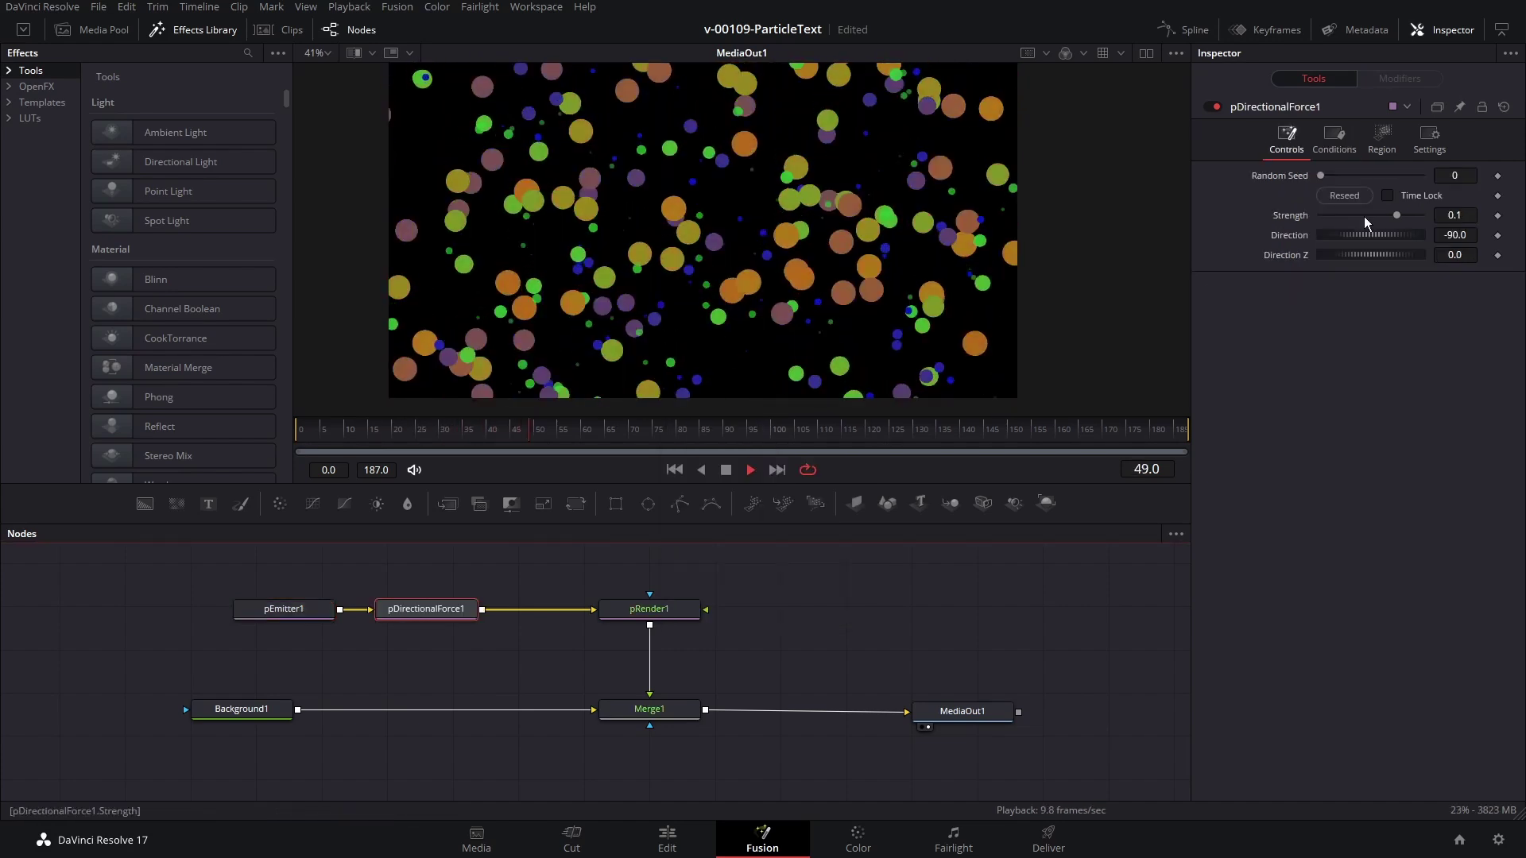
left_click(1439, 235)
key("Delete")
mouse_move(1400, 236)
left_mouse_down()
mouse_move(1343, 236)
mouse_move(1370, 239)
left_mouse_up()
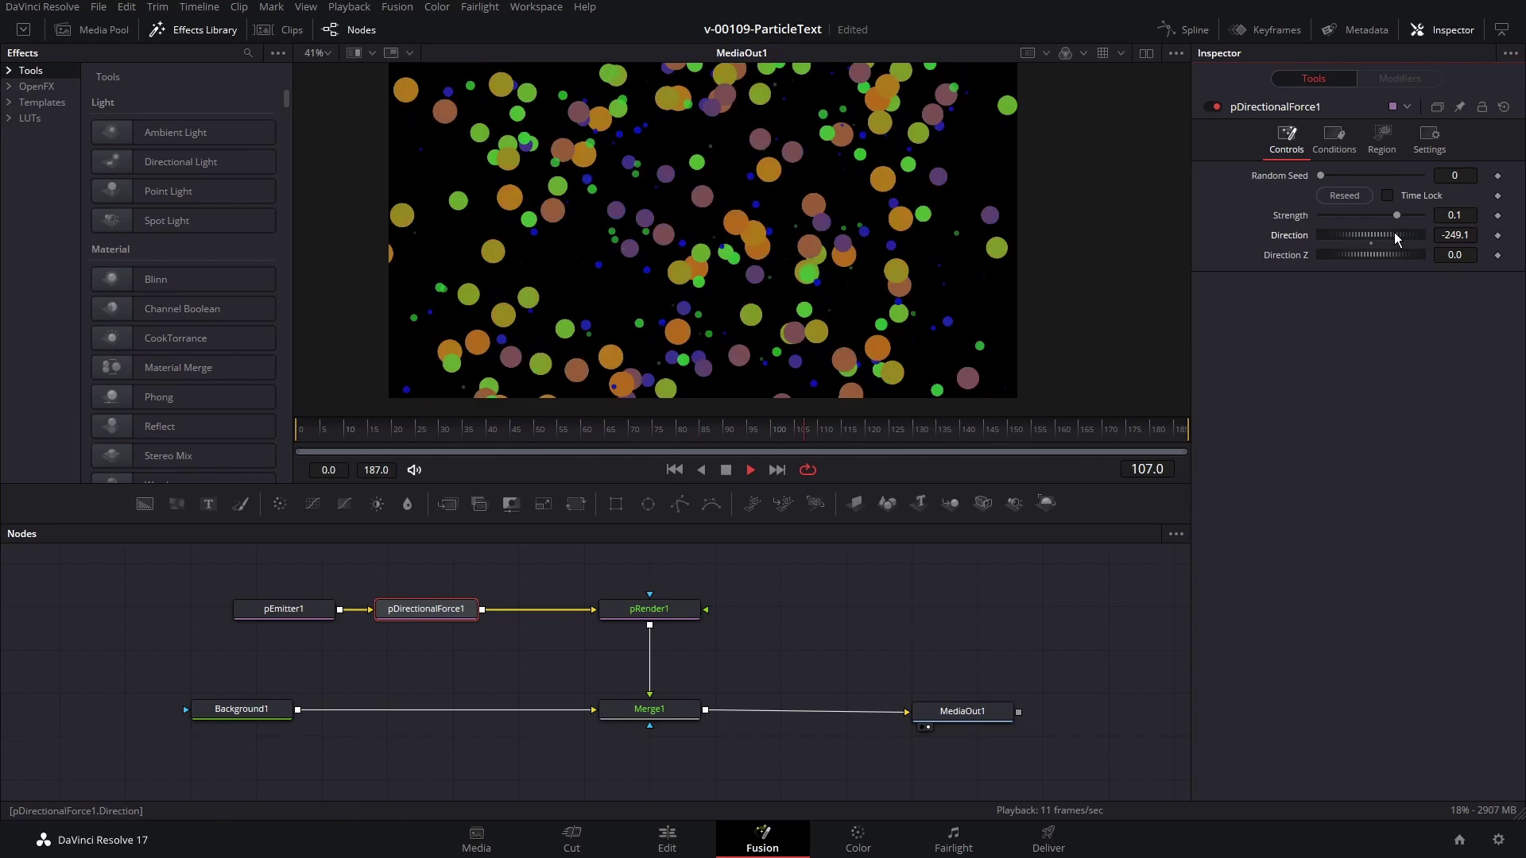
left_click(1369, 240)
left_click_drag(1396, 216, 1380, 216)
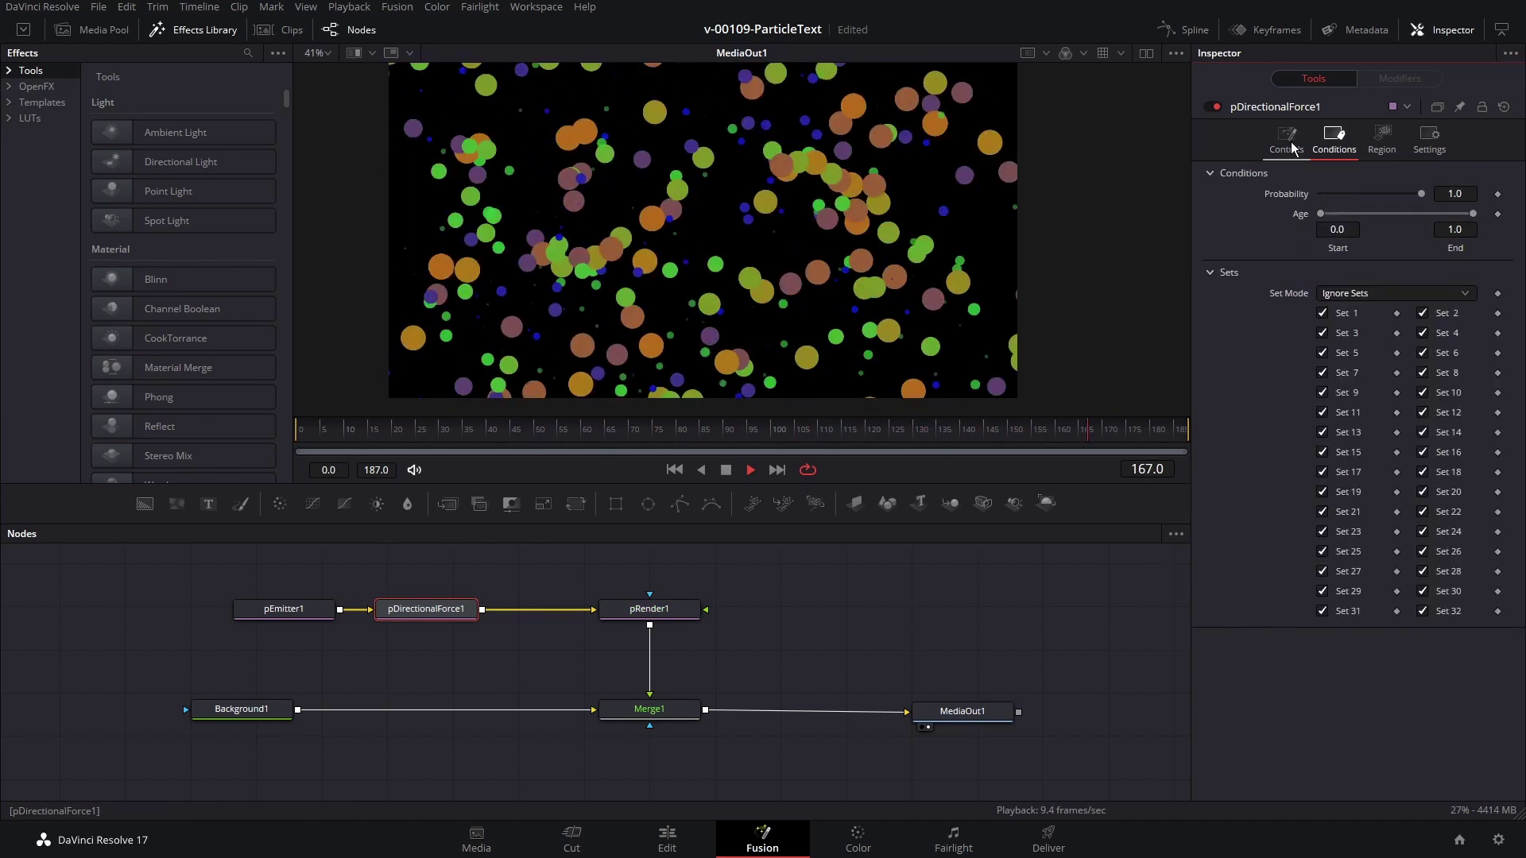
Step: In pDirectionalForce1's Conditions, try different Probability values and limit the force to older particles by Age
left_click(1290, 145)
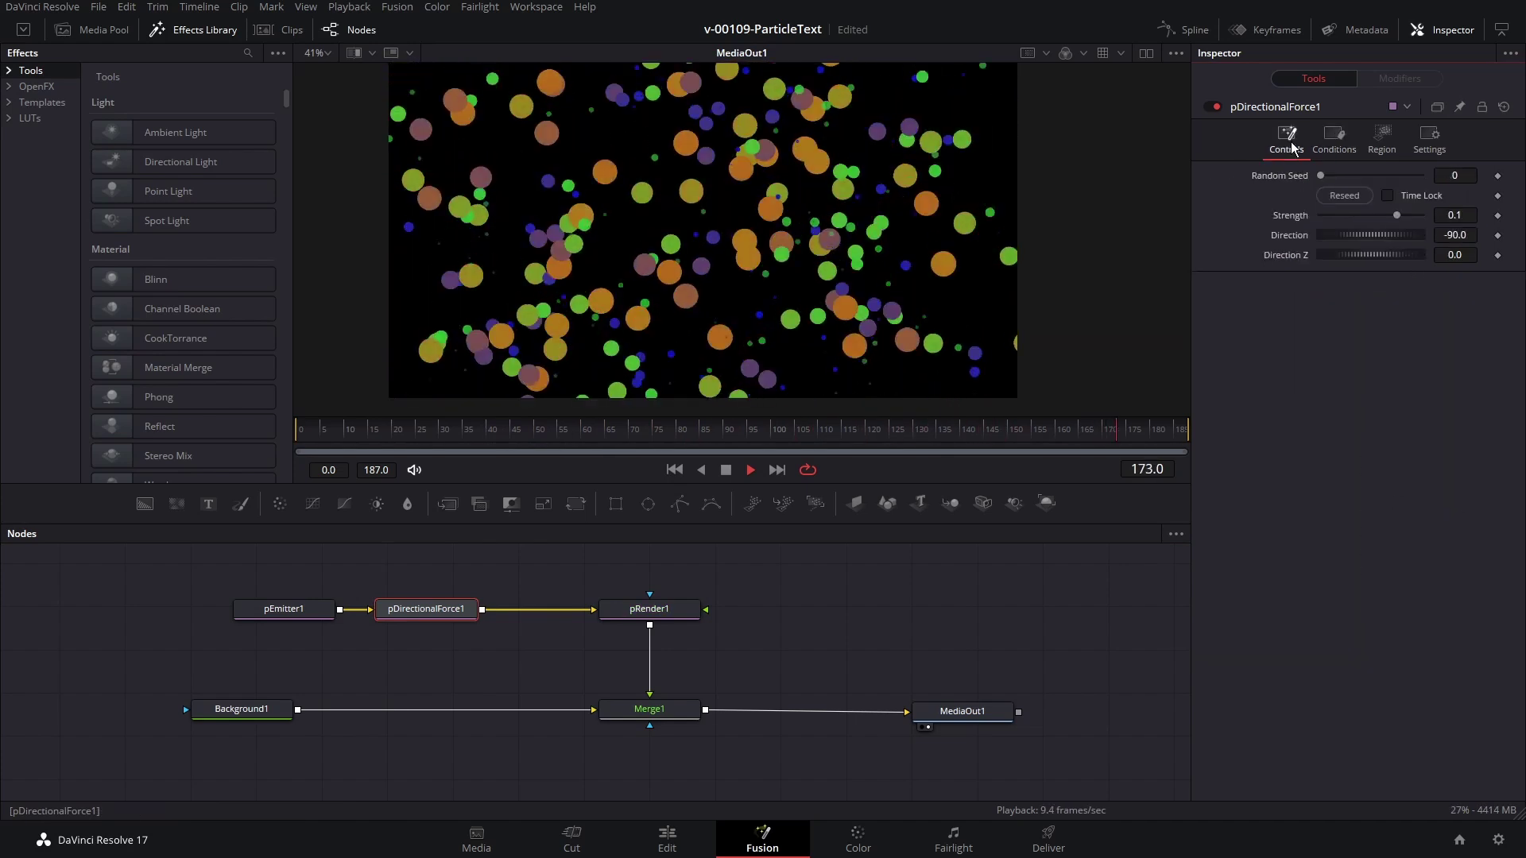
left_click(1322, 145)
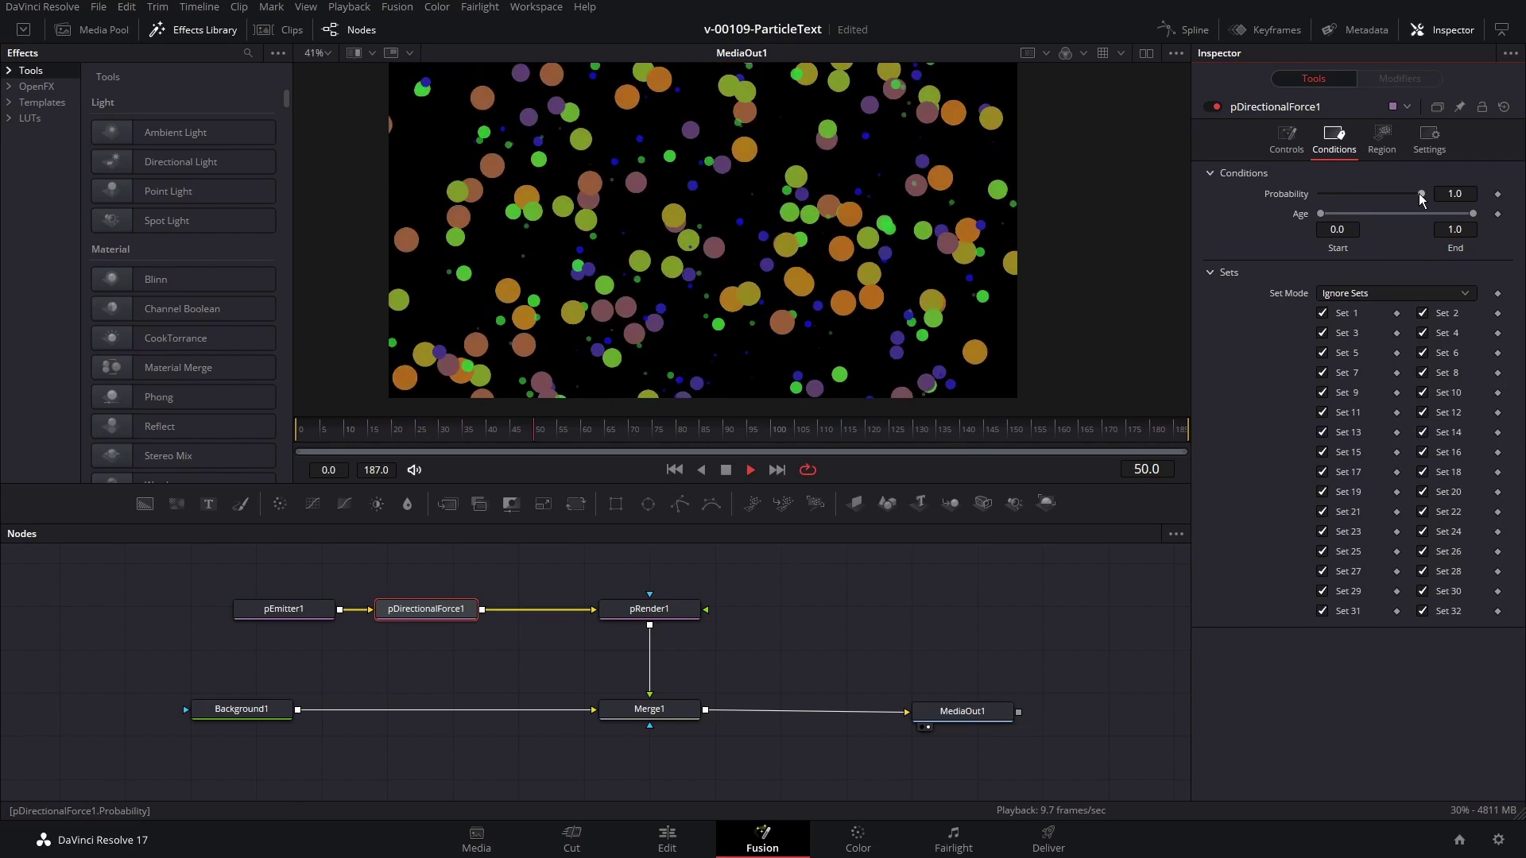
left_click_drag(1420, 193, 1376, 194)
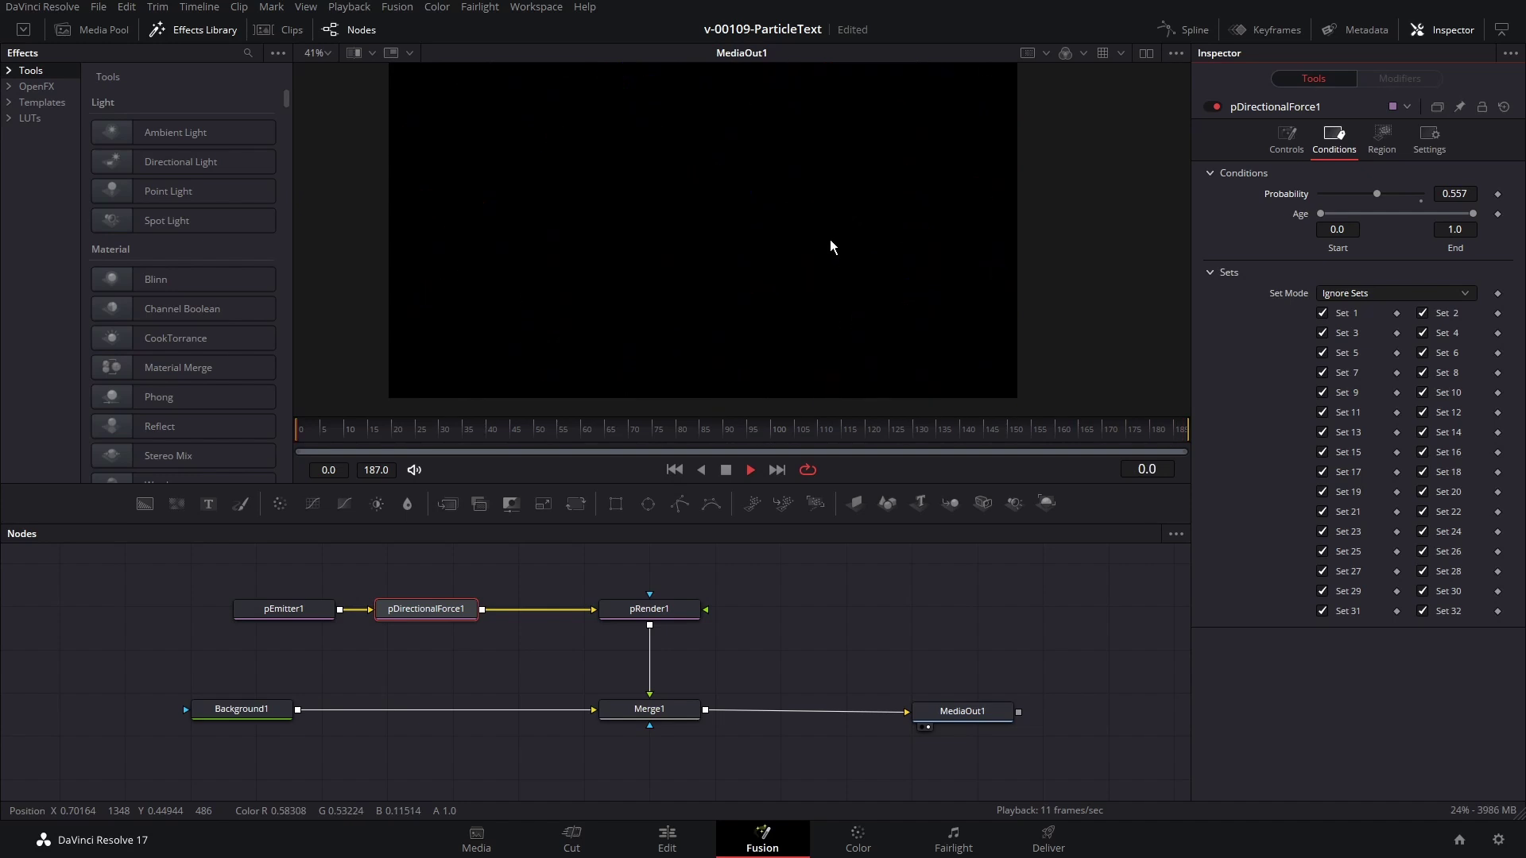
left_click_drag(1377, 194, 1428, 194)
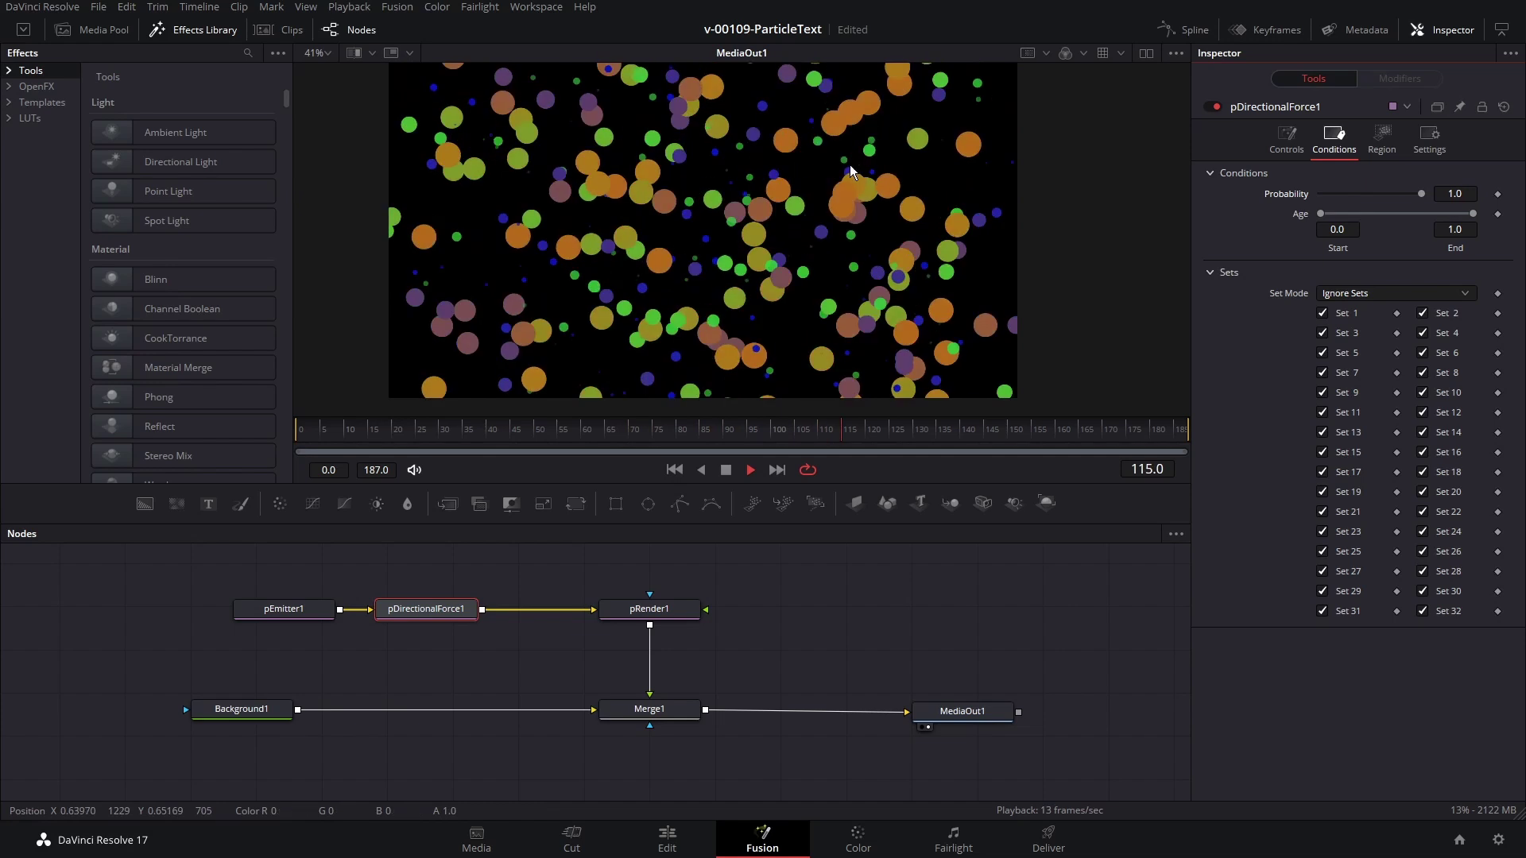
left_click_drag(1319, 212, 1399, 216)
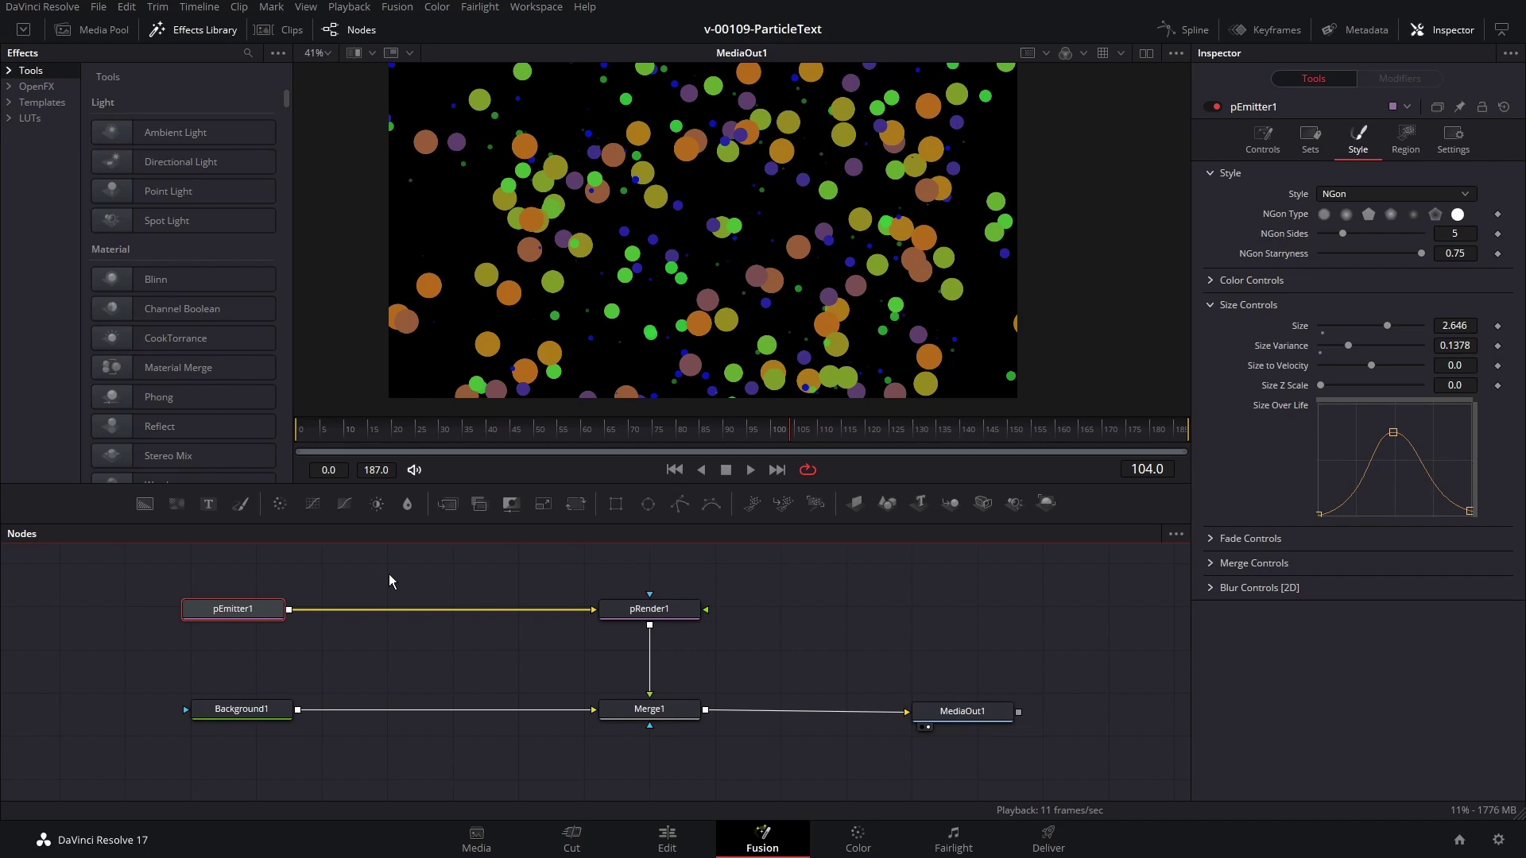
Step: Add a pTurbulence node after the emitter and preview playback from frame 30
key("shift+space")
type("ptu")
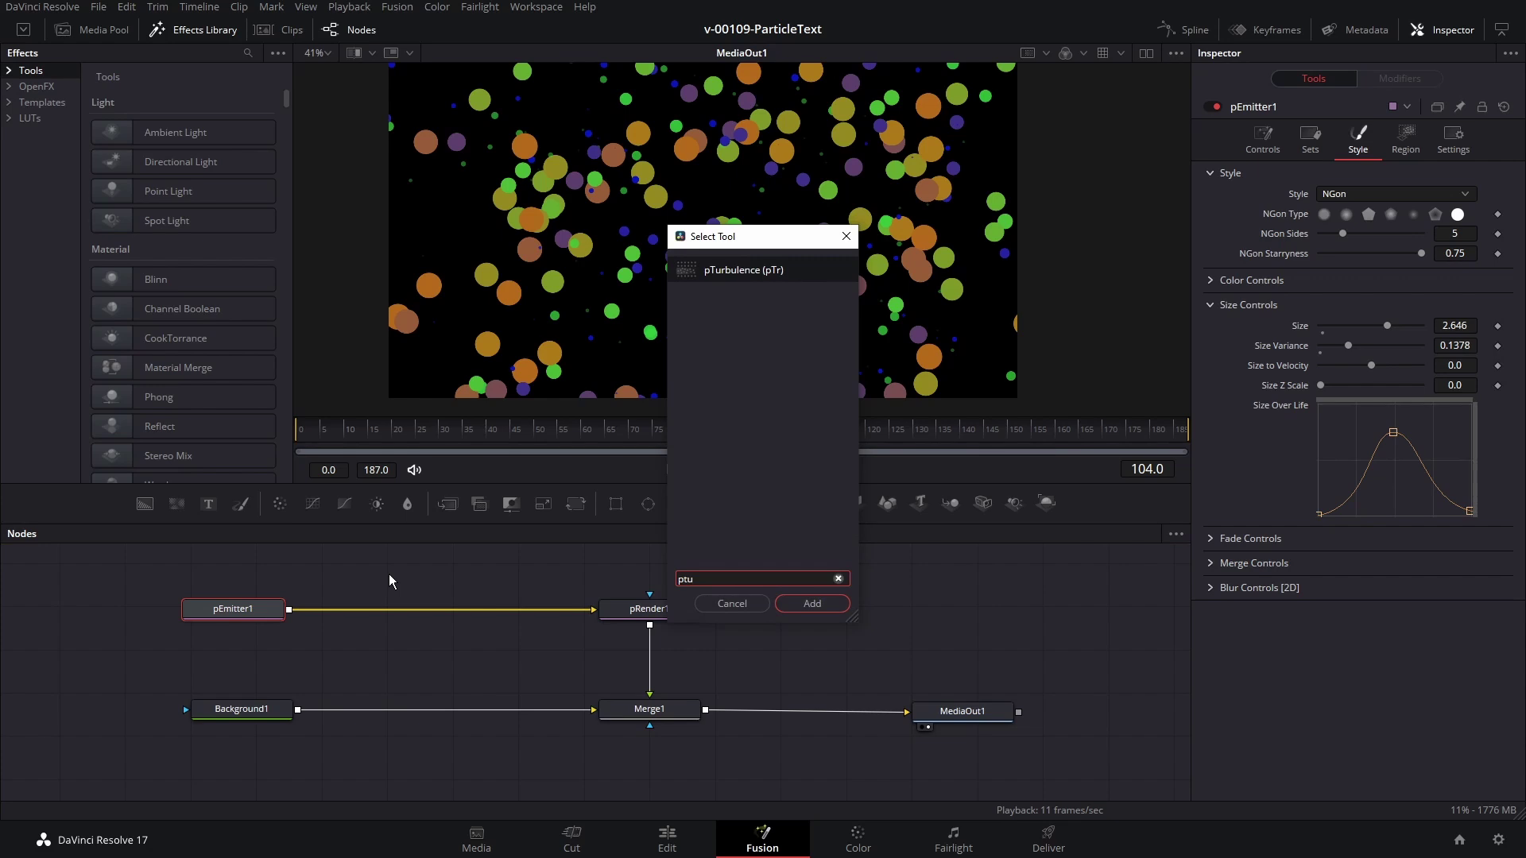
key("Return")
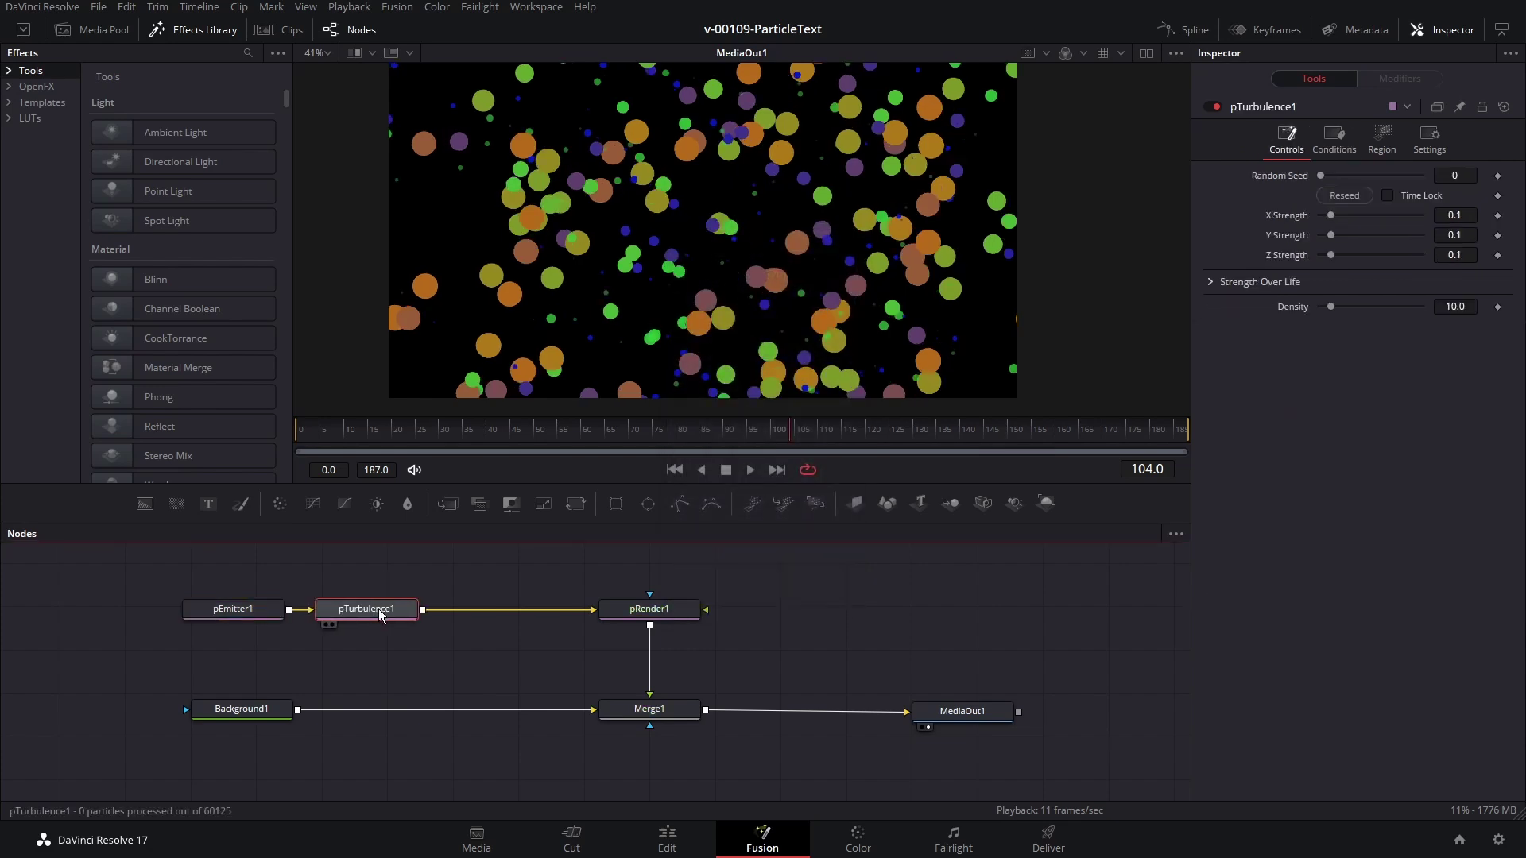
left_click(442, 426)
key("space")
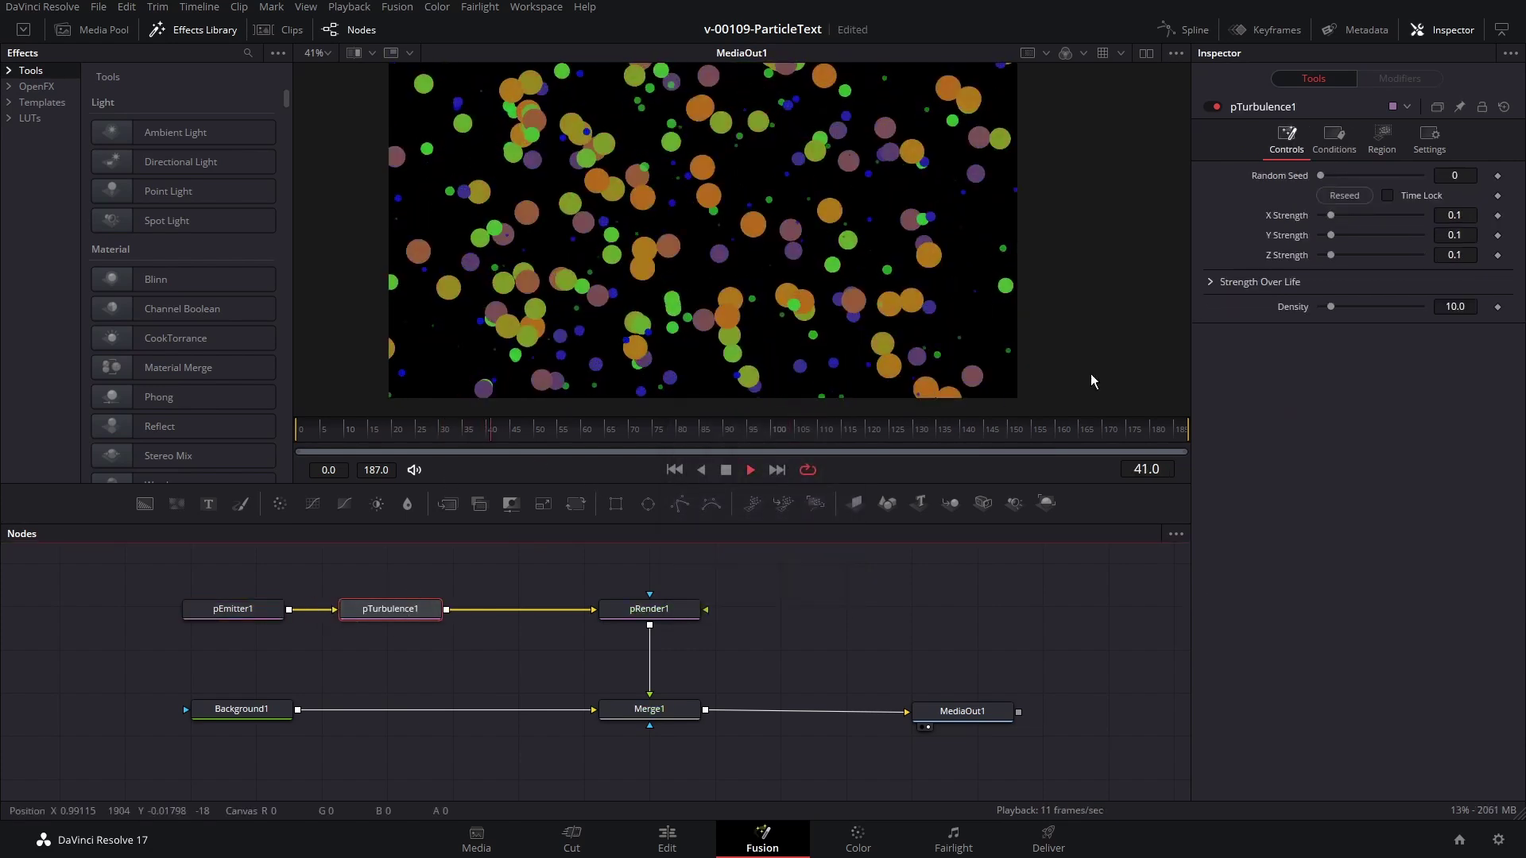
Step: Try higher X and Y turbulence strengths, then stop playback and delete the pTurbulence node
left_click_drag(1330, 215, 1422, 215)
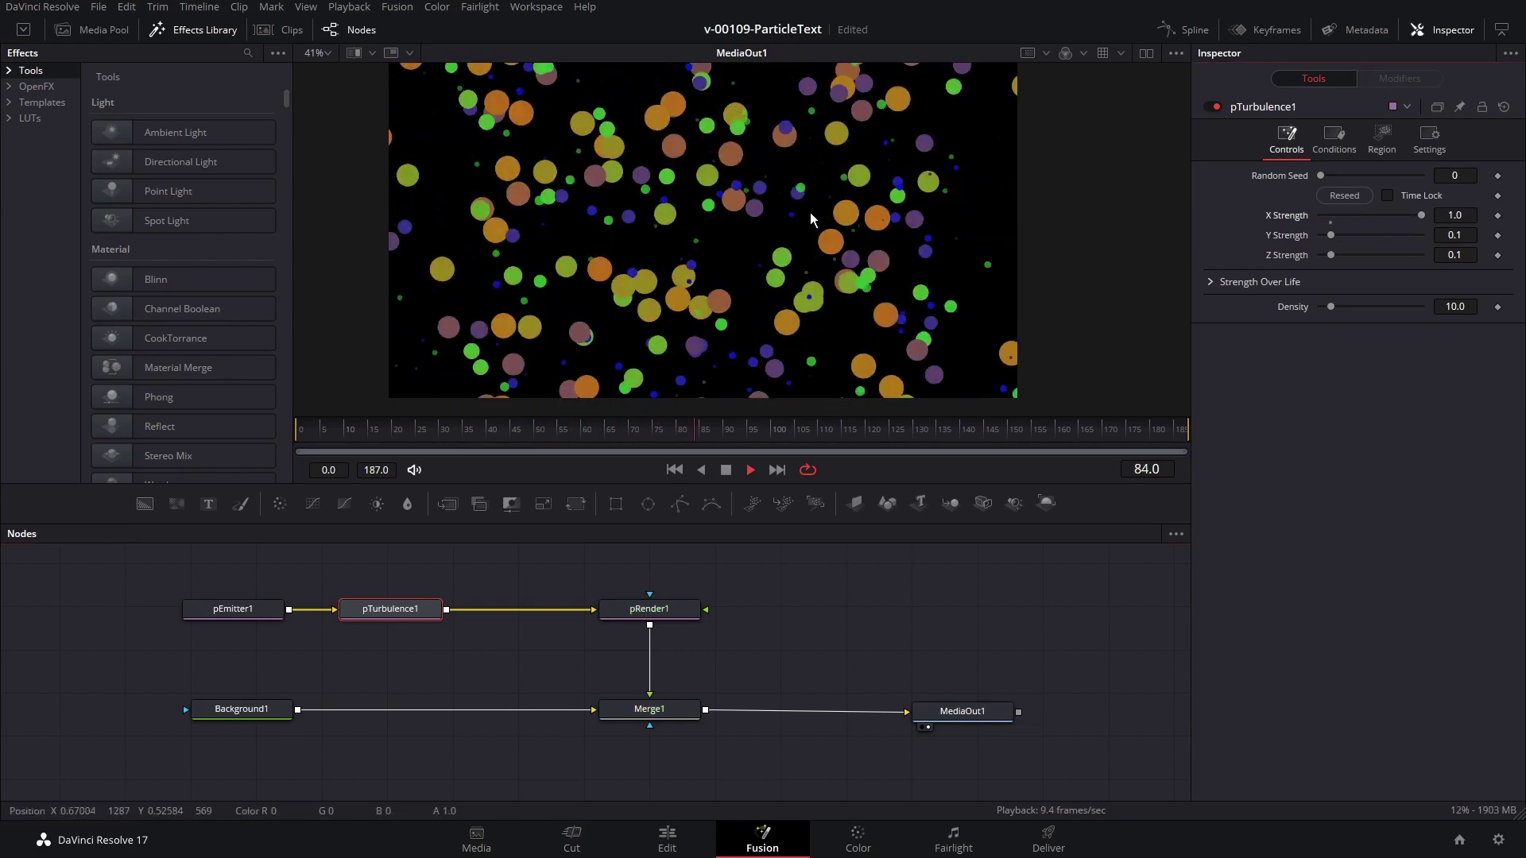
double_click(1287, 216)
left_click_drag(1332, 235, 1422, 236)
left_click_drag(1331, 216, 1422, 225)
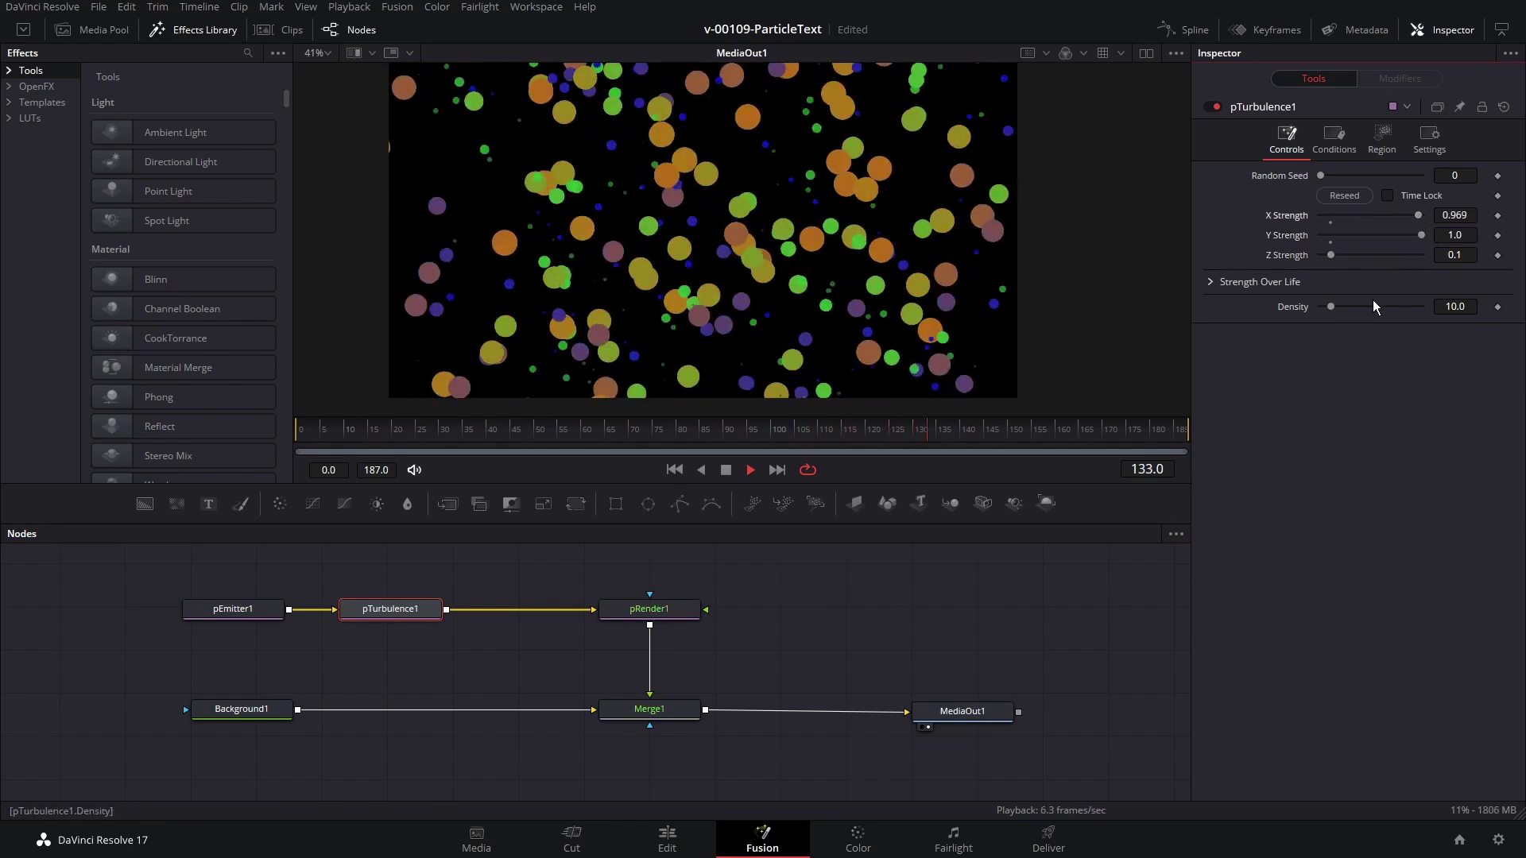
left_click(561, 431)
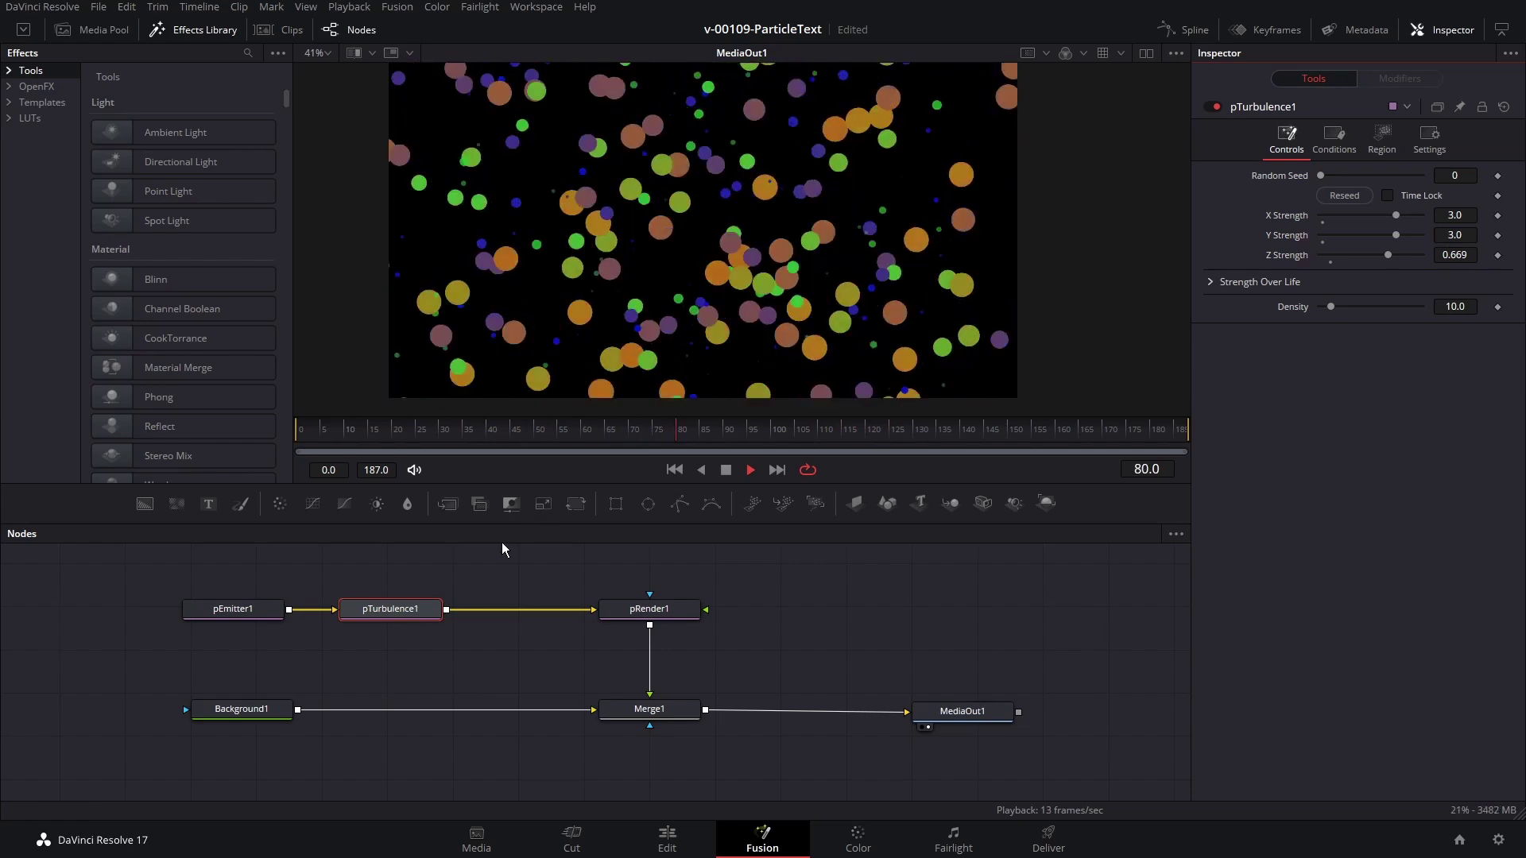
key("space")
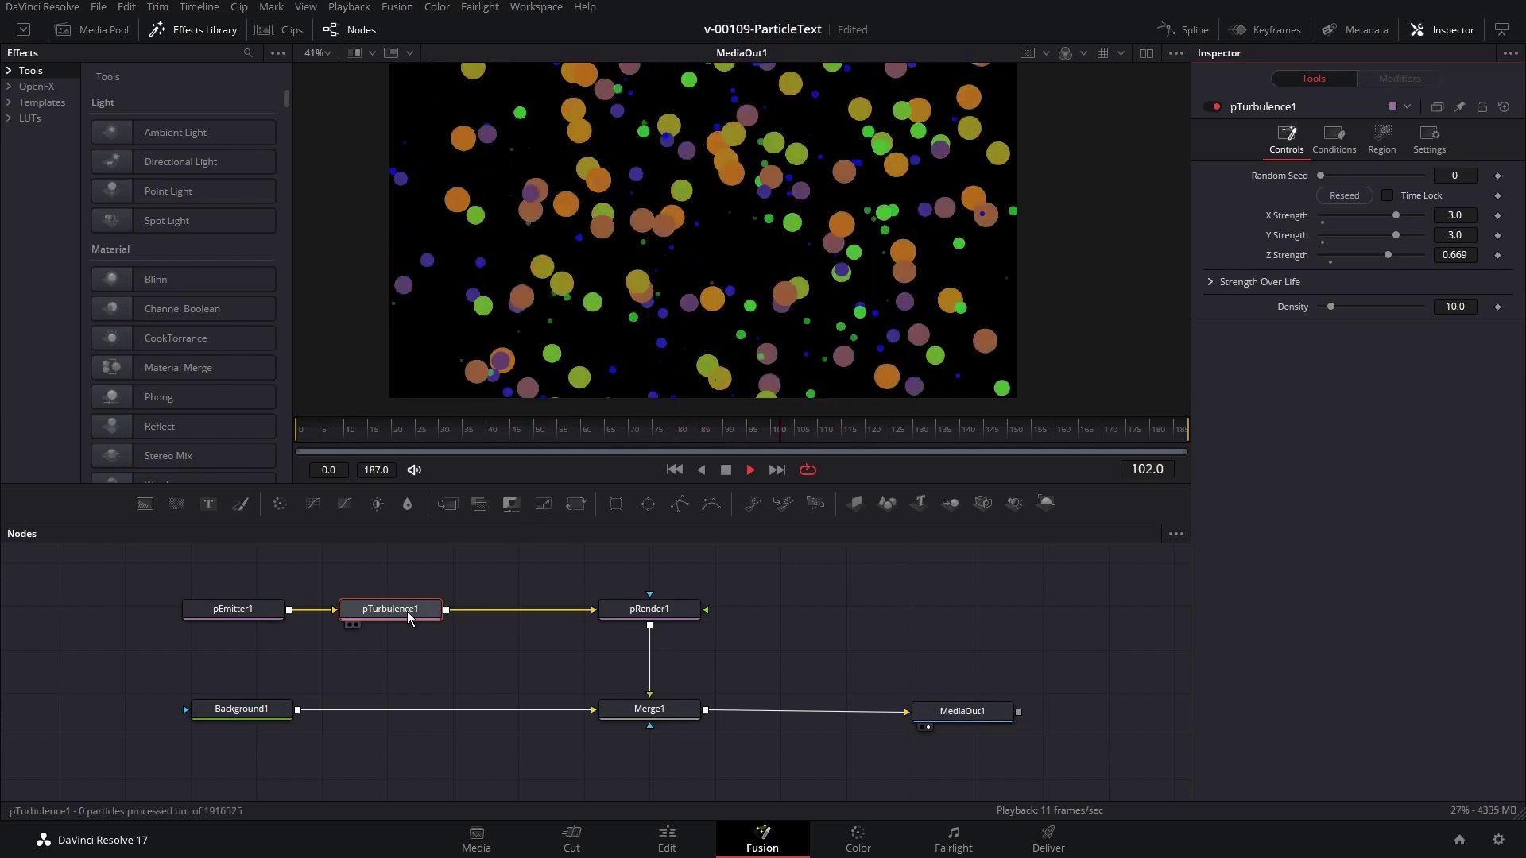
left_click(409, 617)
key("Delete")
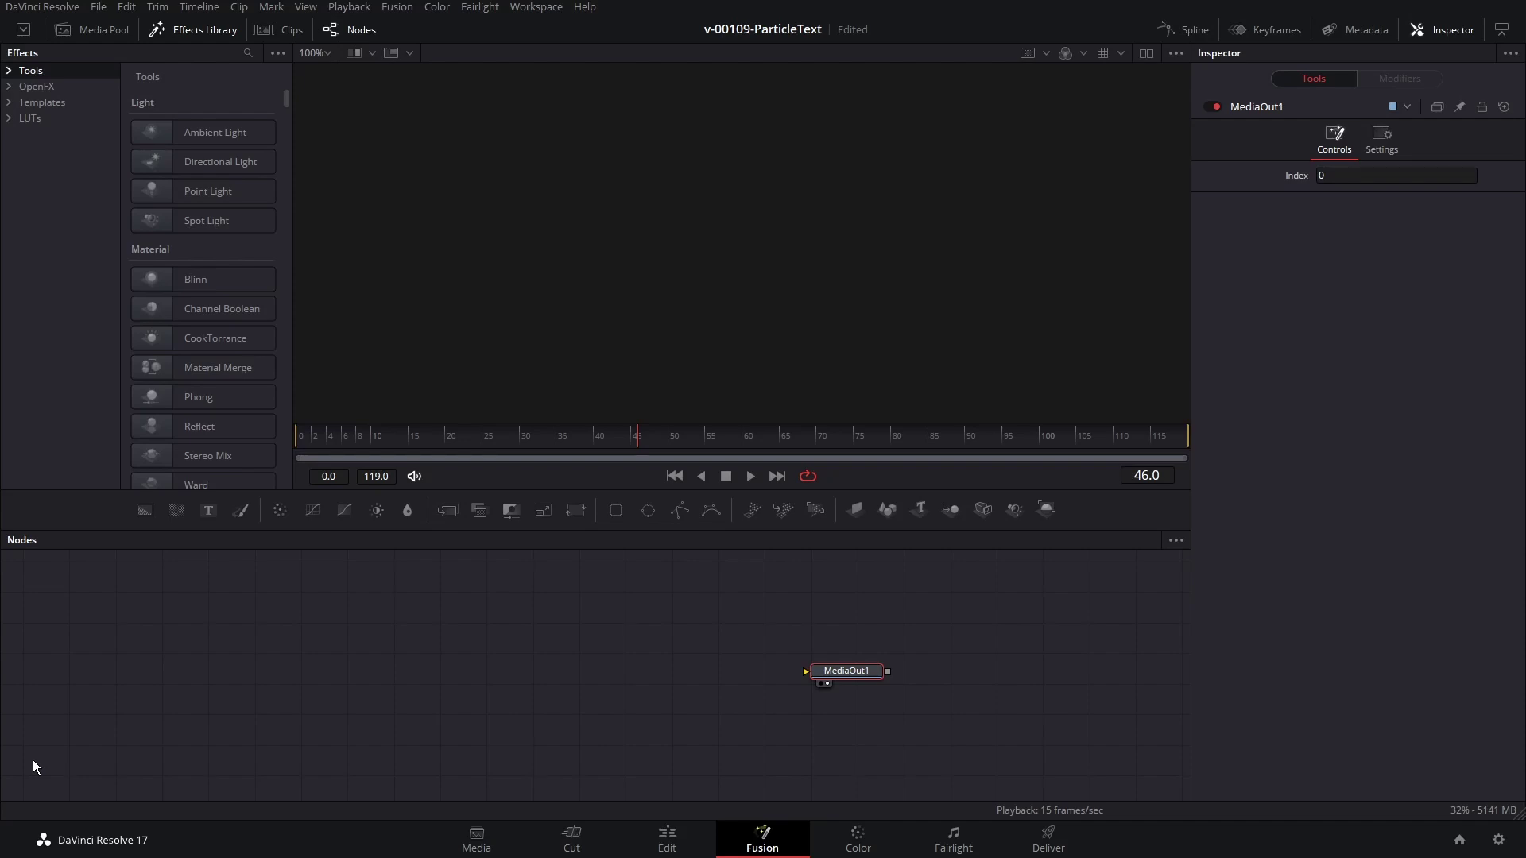
Step: Add Background, pEmitter and pRender nodes, chaining emitter to renderer and merging over the background
left_click_drag(144, 519, 855, 703)
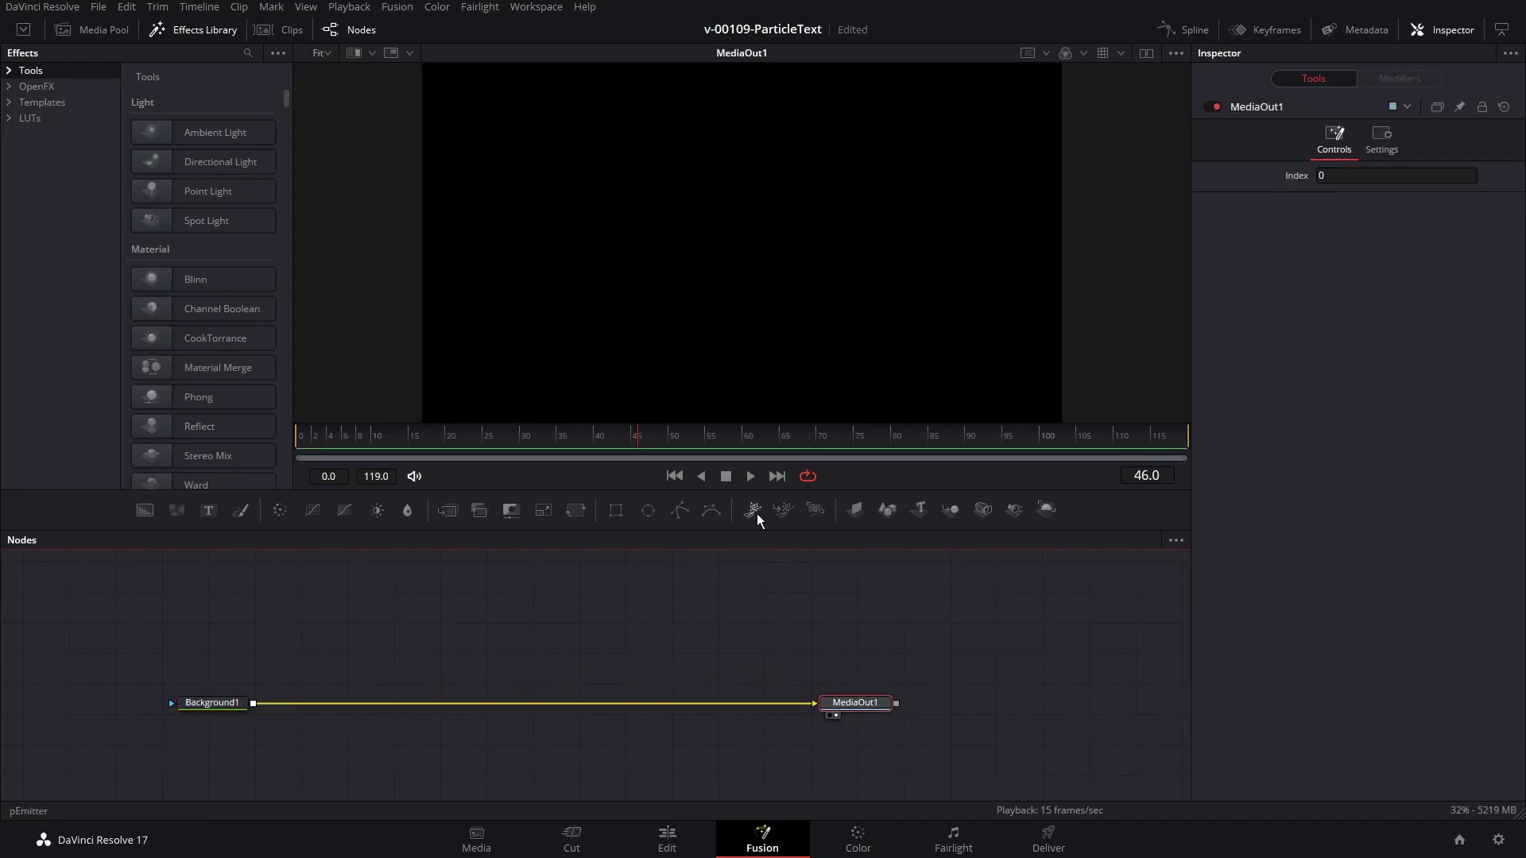
left_click_drag(434, 616, 433, 612)
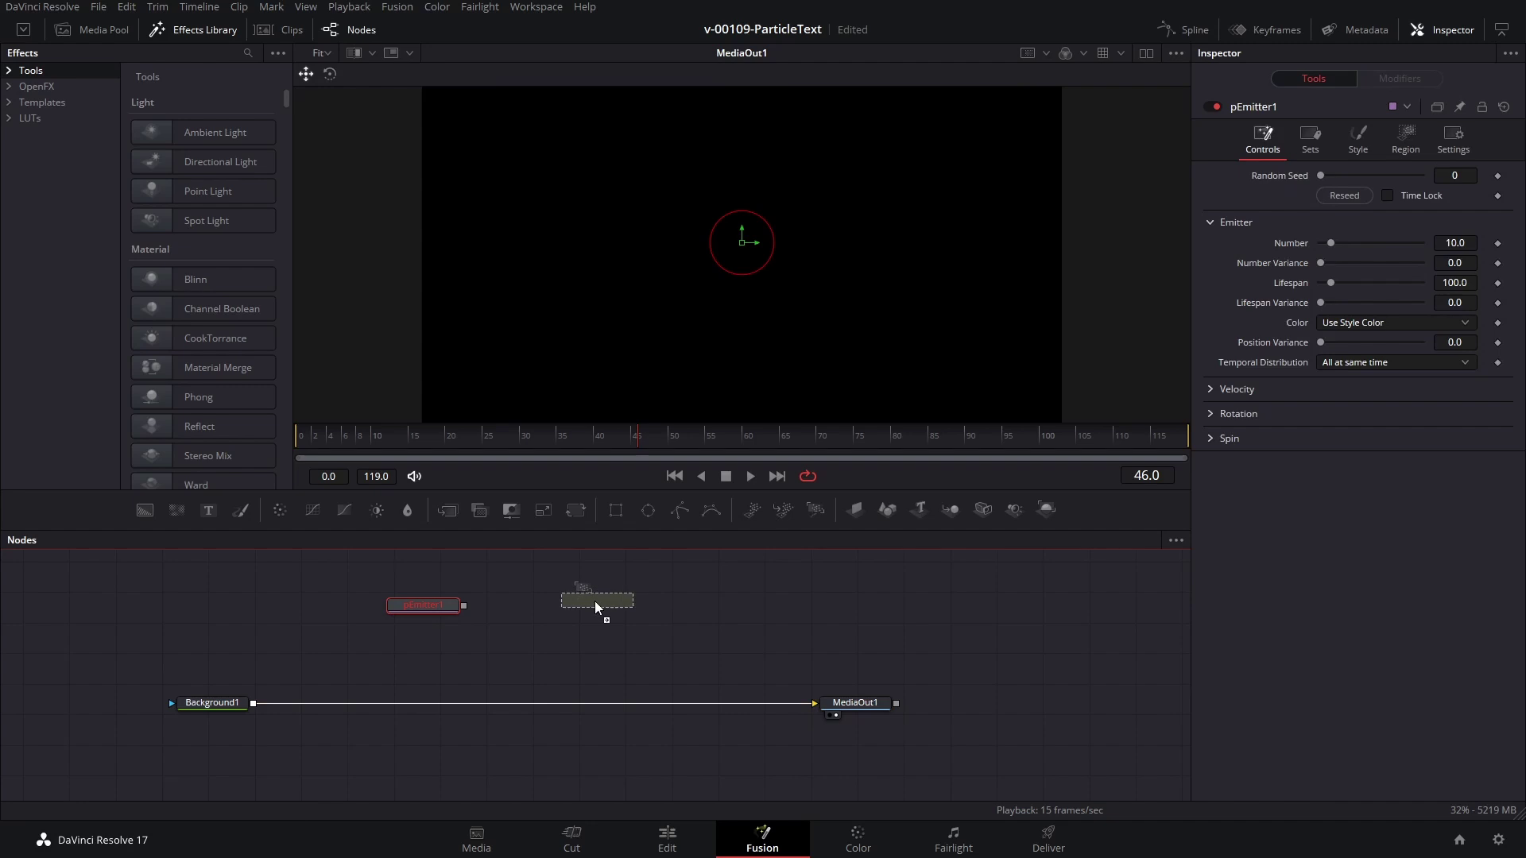
left_click_drag(594, 606, 585, 612)
left_click_drag(434, 609, 468, 614)
left_click_drag(499, 611, 705, 583)
left_click_drag(476, 635, 255, 705)
Step: Set pEmitter1's region to Bitmap
left_click_drag(457, 611, 471, 610)
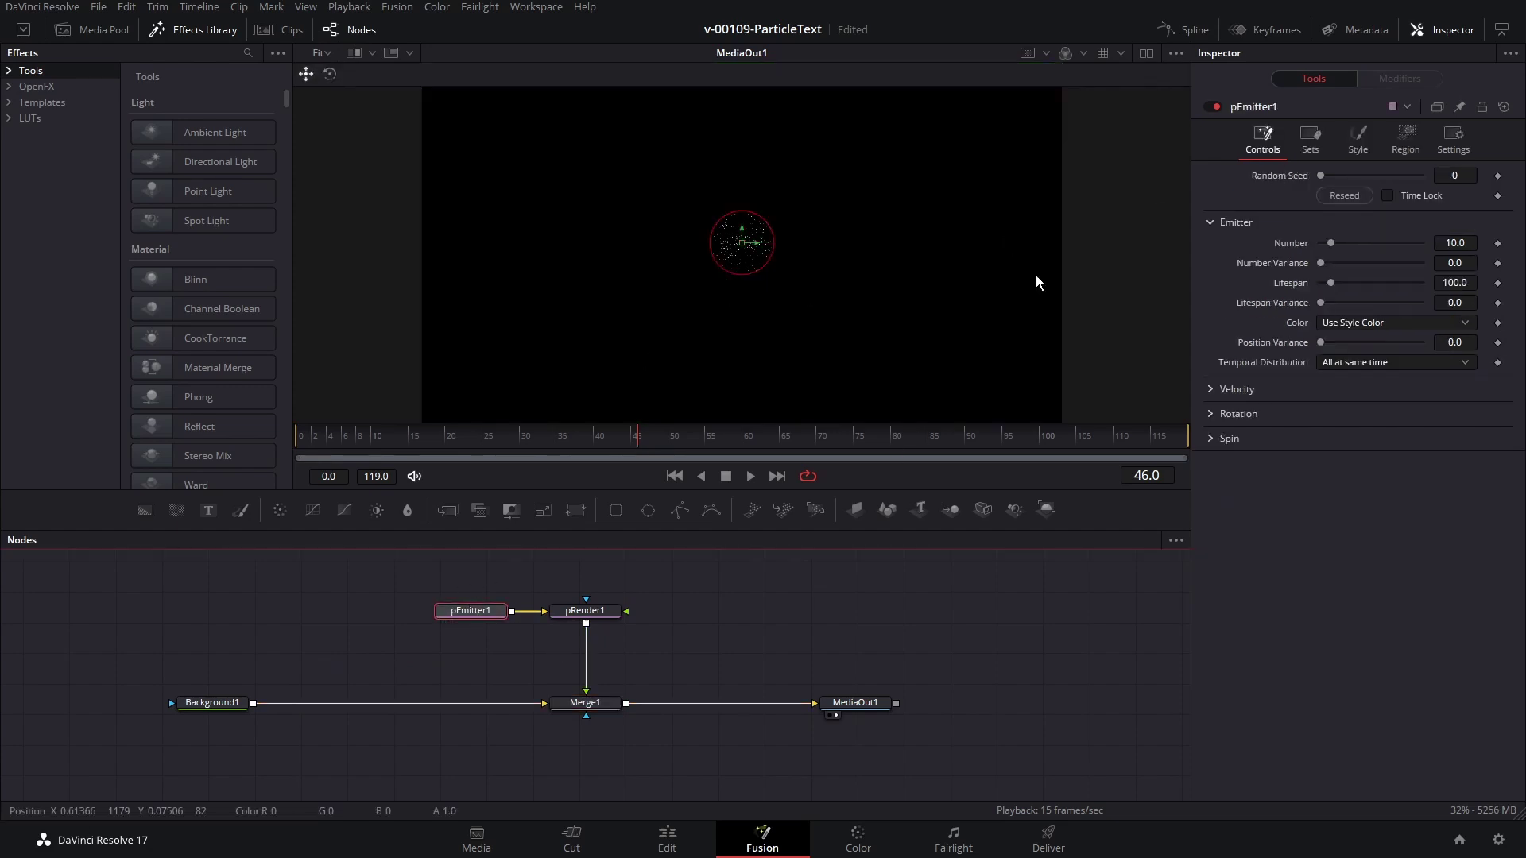
left_click(1405, 139)
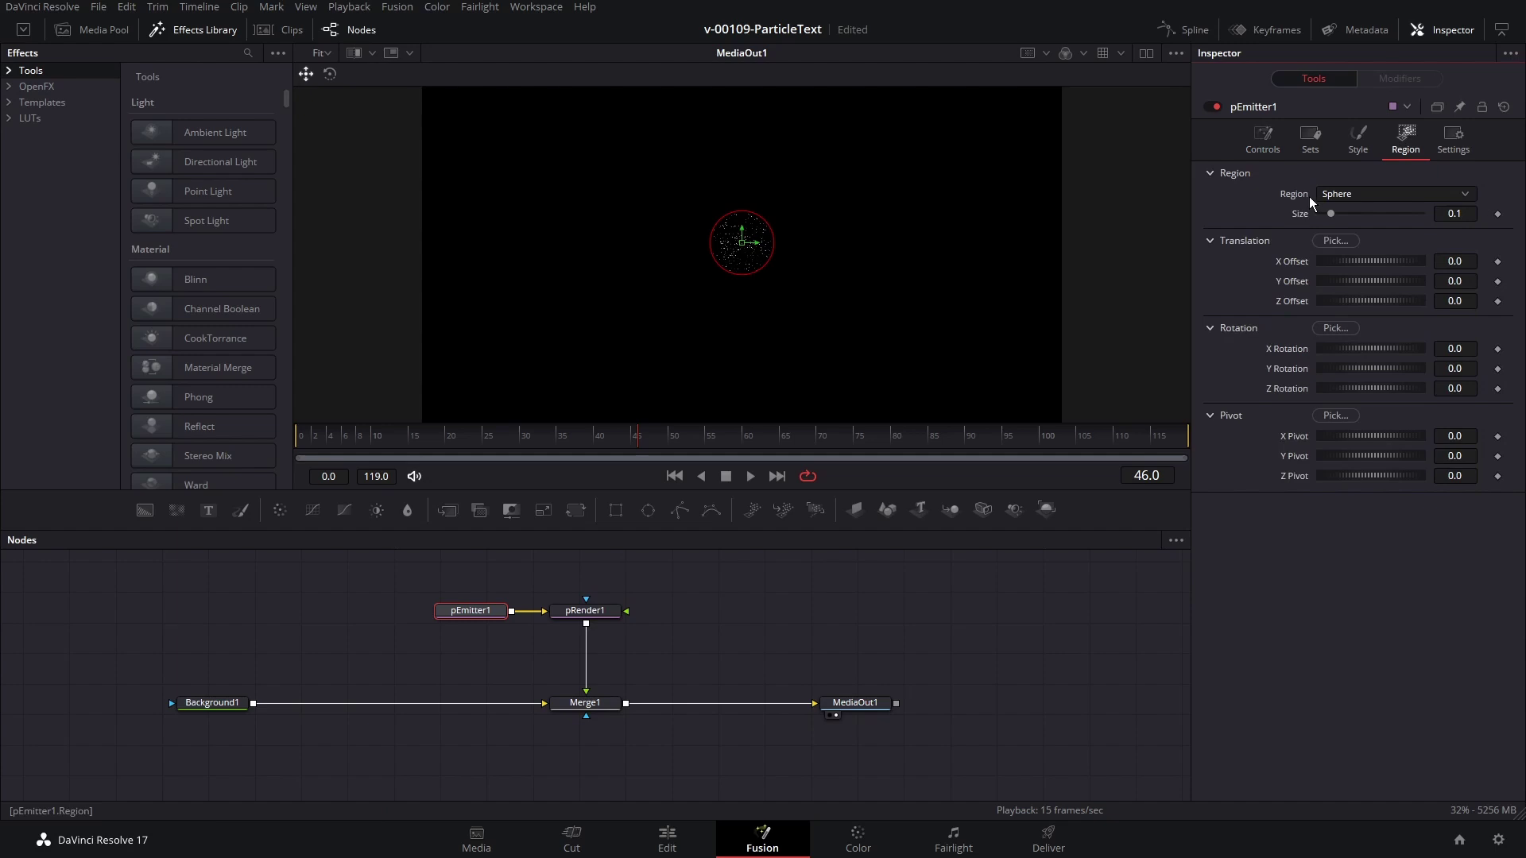
left_click(1345, 191)
left_click(1352, 248)
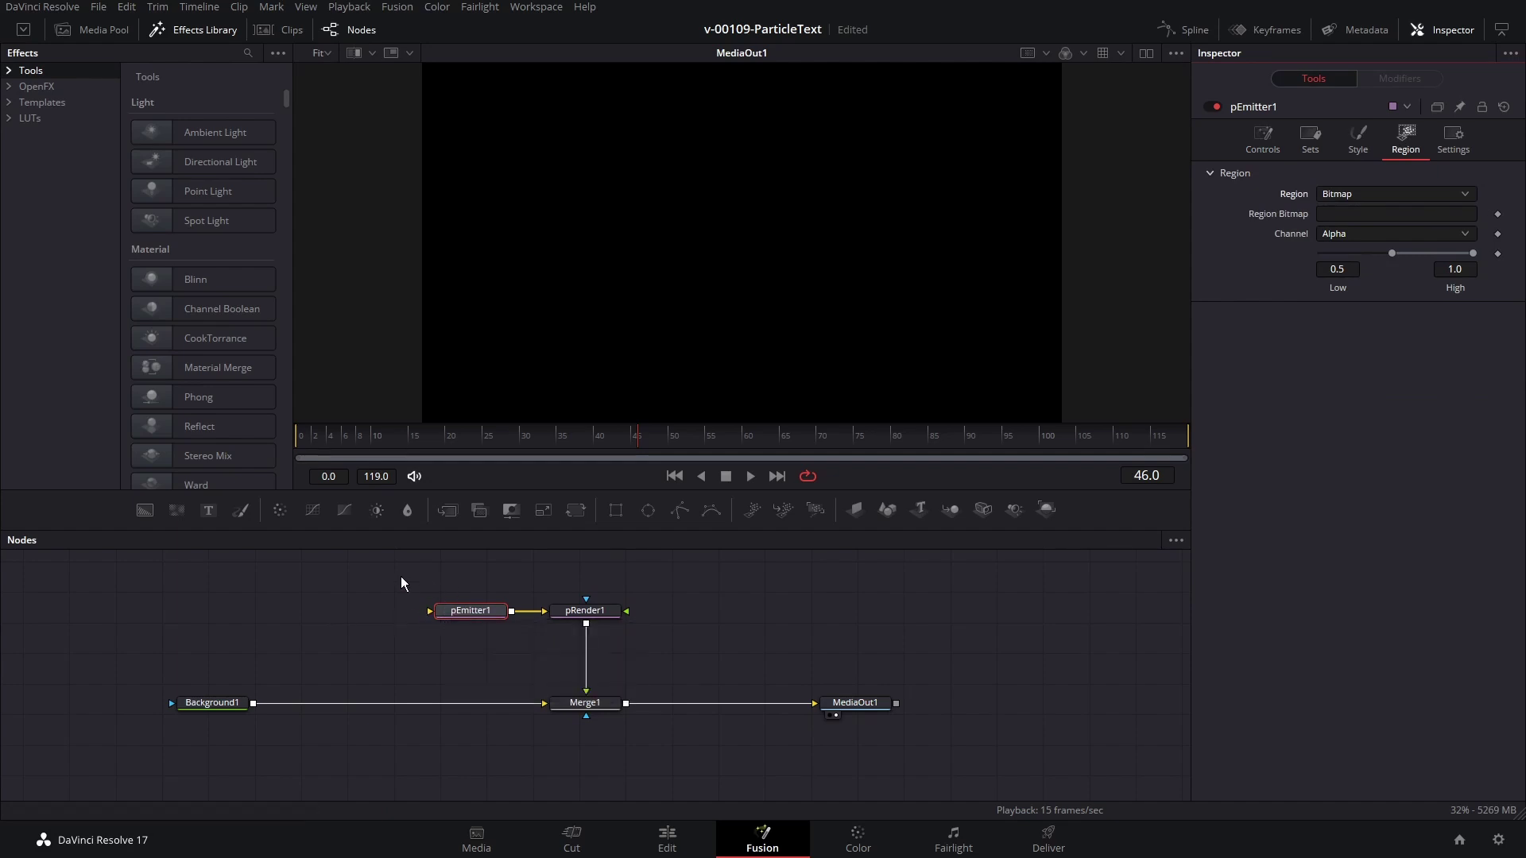
Step: Add a Text1 node feeding pEmitter1 and type 'RESOVLE' as its text
left_click_drag(212, 517, 430, 611)
left_click_drag(286, 611, 305, 613)
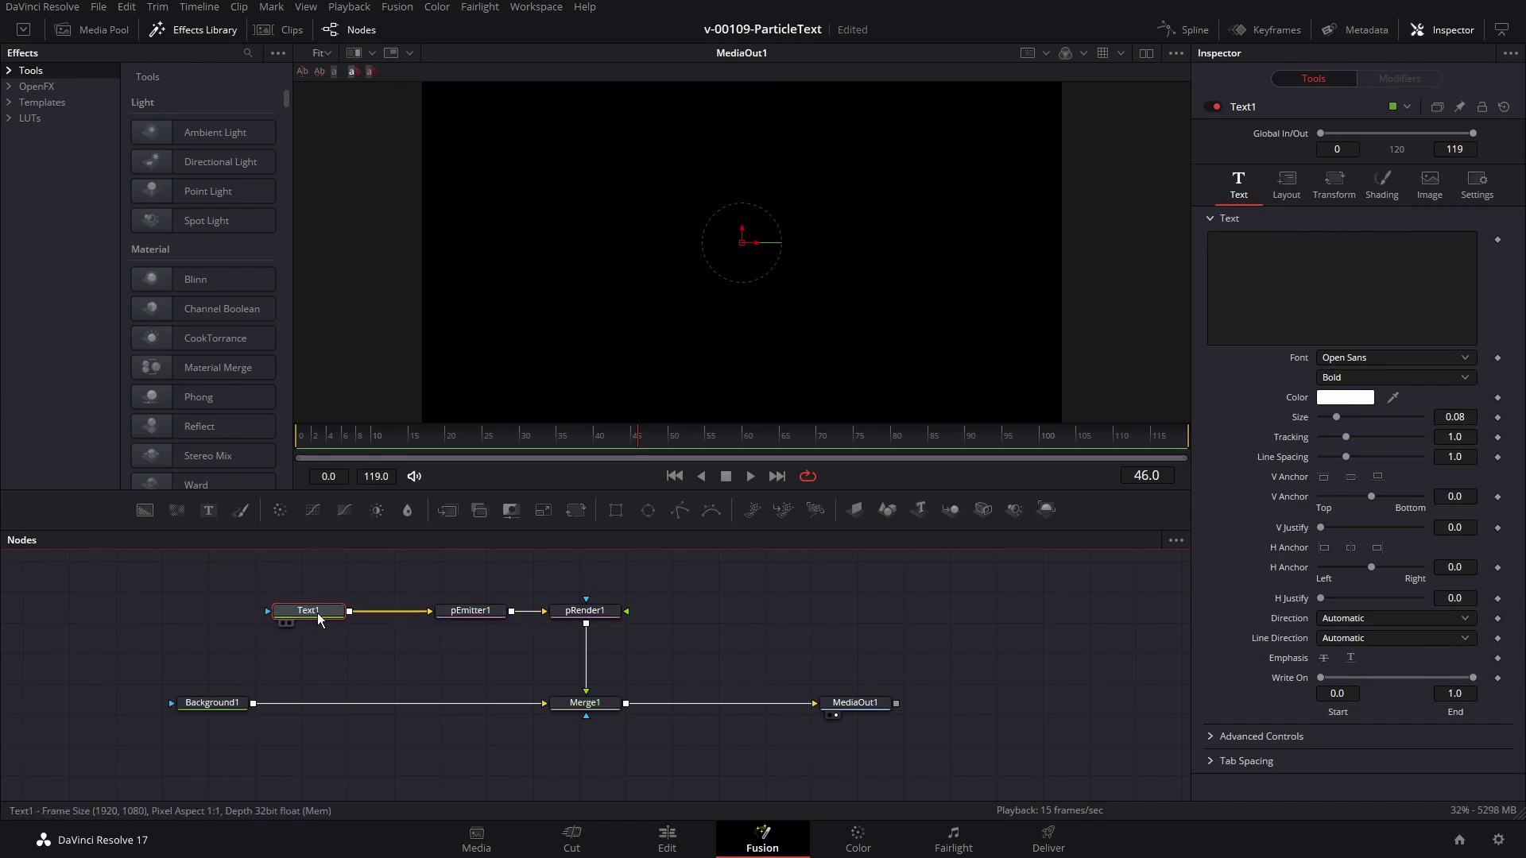
left_click(1261, 342)
type("RESOVLE")
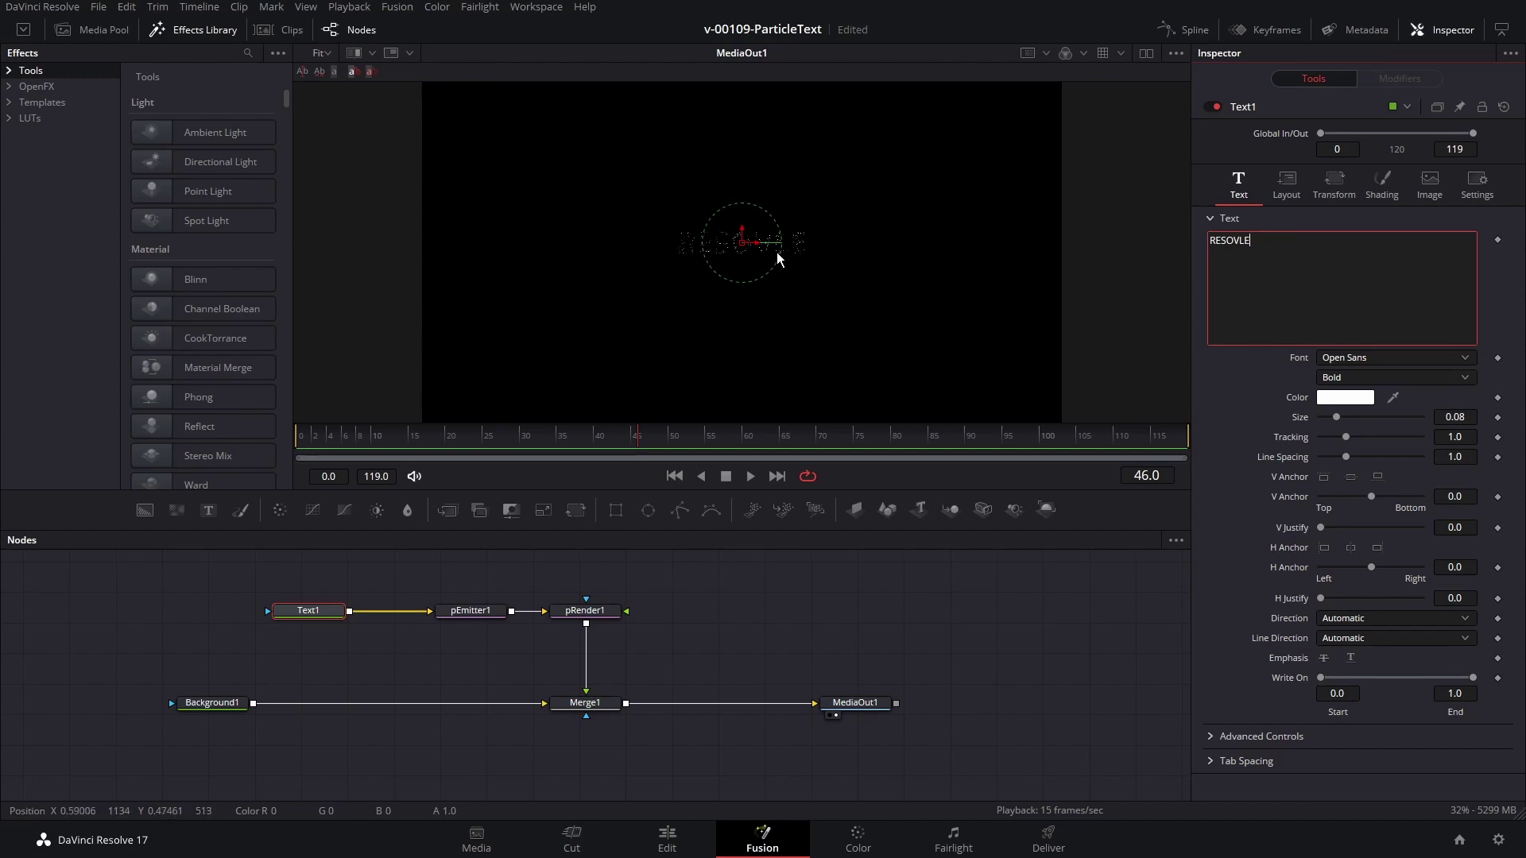
scroll(771, 260, "up", 5)
scroll(771, 261, "down", 5)
Step: Set the text font to Montserrat ExtraBold and enlarge it to about 0.185 size
left_click(1386, 359)
left_click(1381, 483)
left_click(1377, 378)
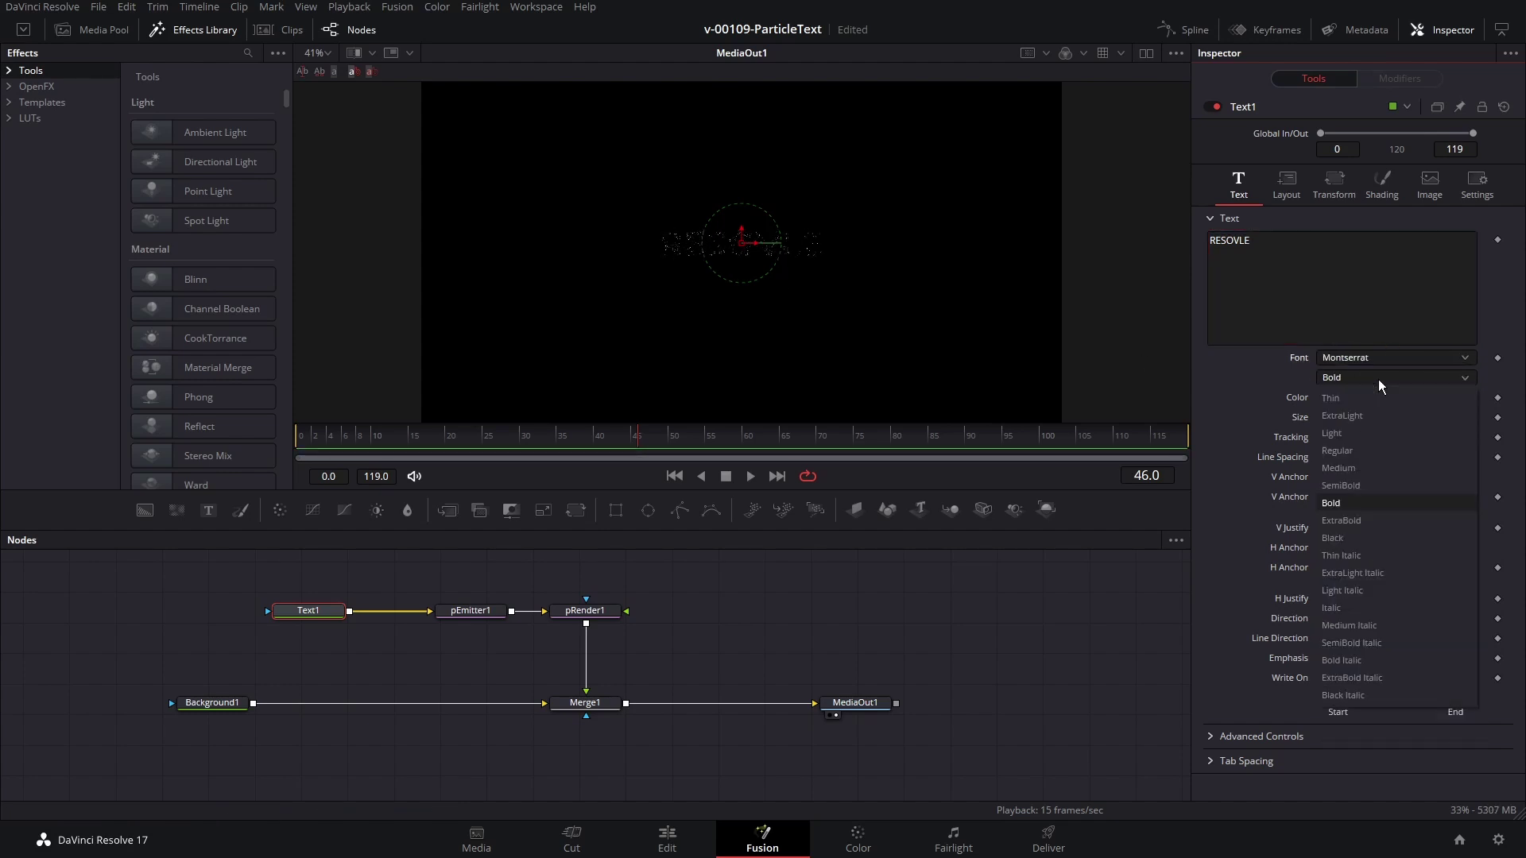
left_click(1378, 521)
left_click_drag(1334, 418, 1356, 419)
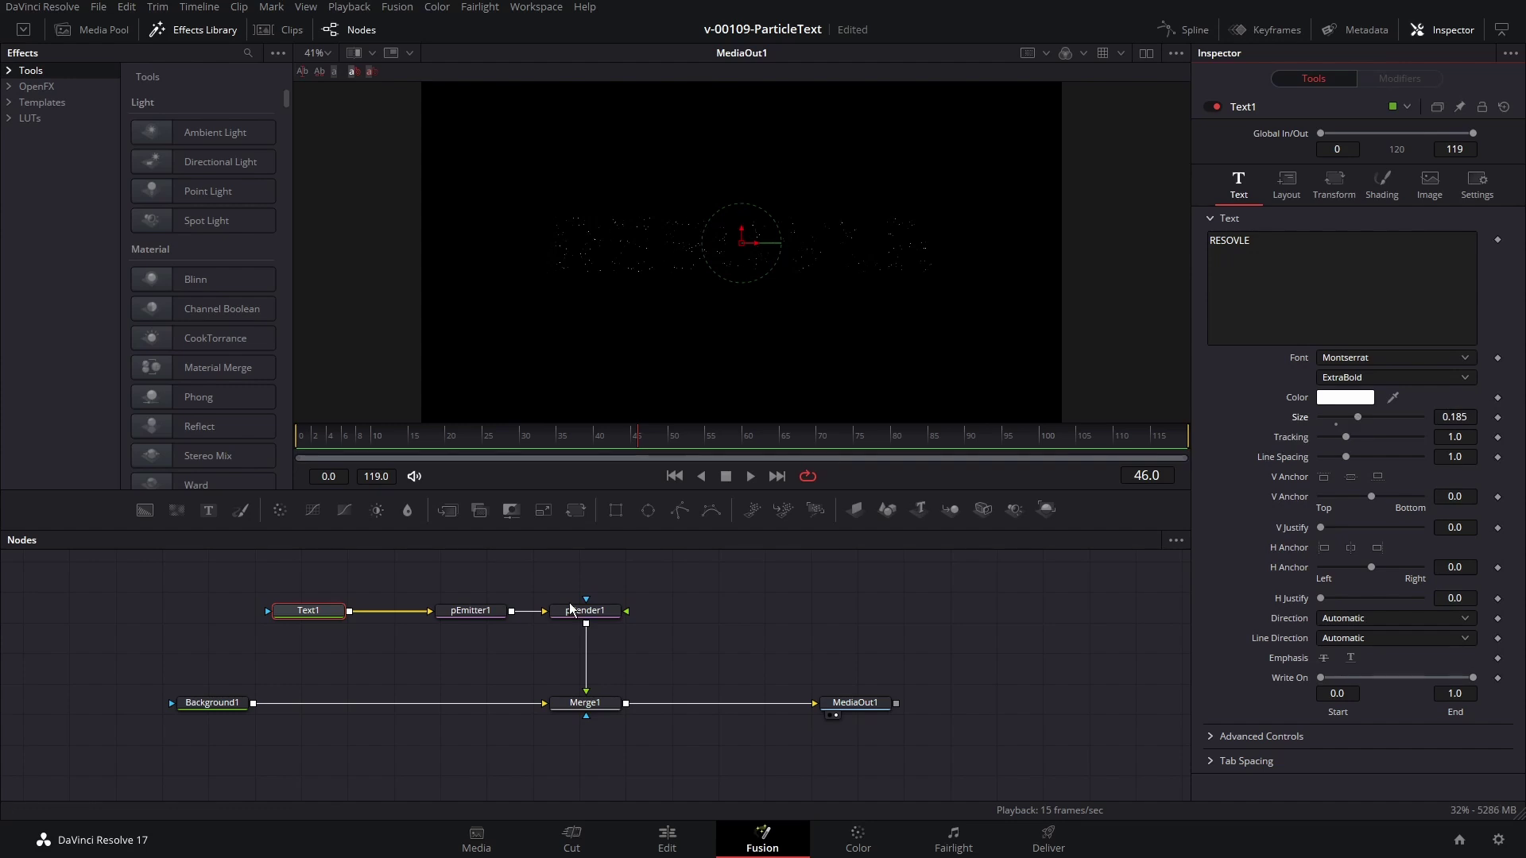
Step: Set pEmitter1's particle style to NGon
left_click(470, 611)
left_click(1355, 143)
left_click(1351, 193)
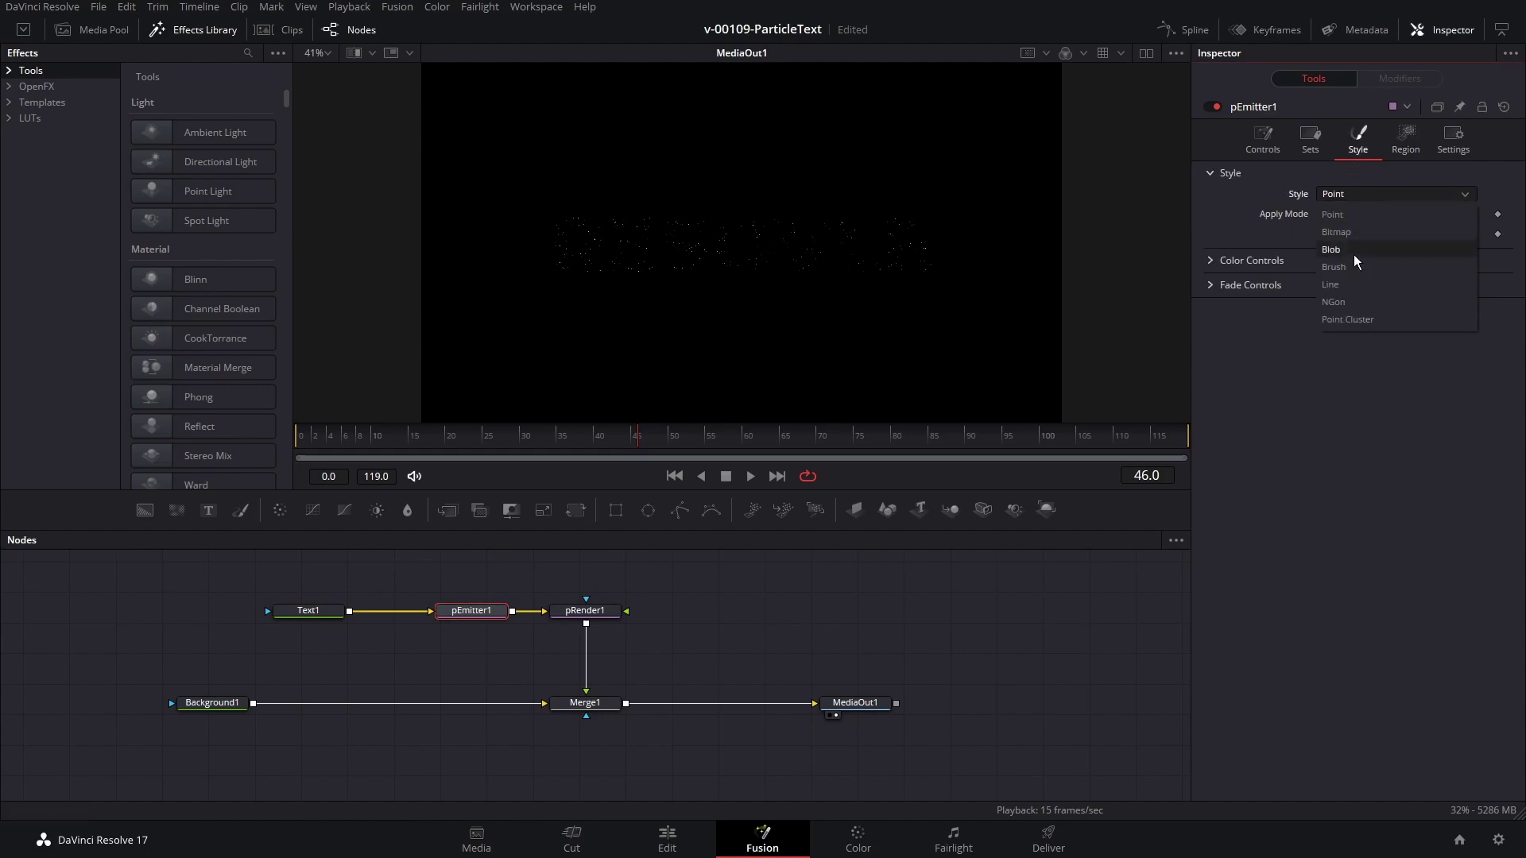
left_click(1351, 299)
Step: Make the NGon particles round with a particle size of 0.5
left_click(1457, 216)
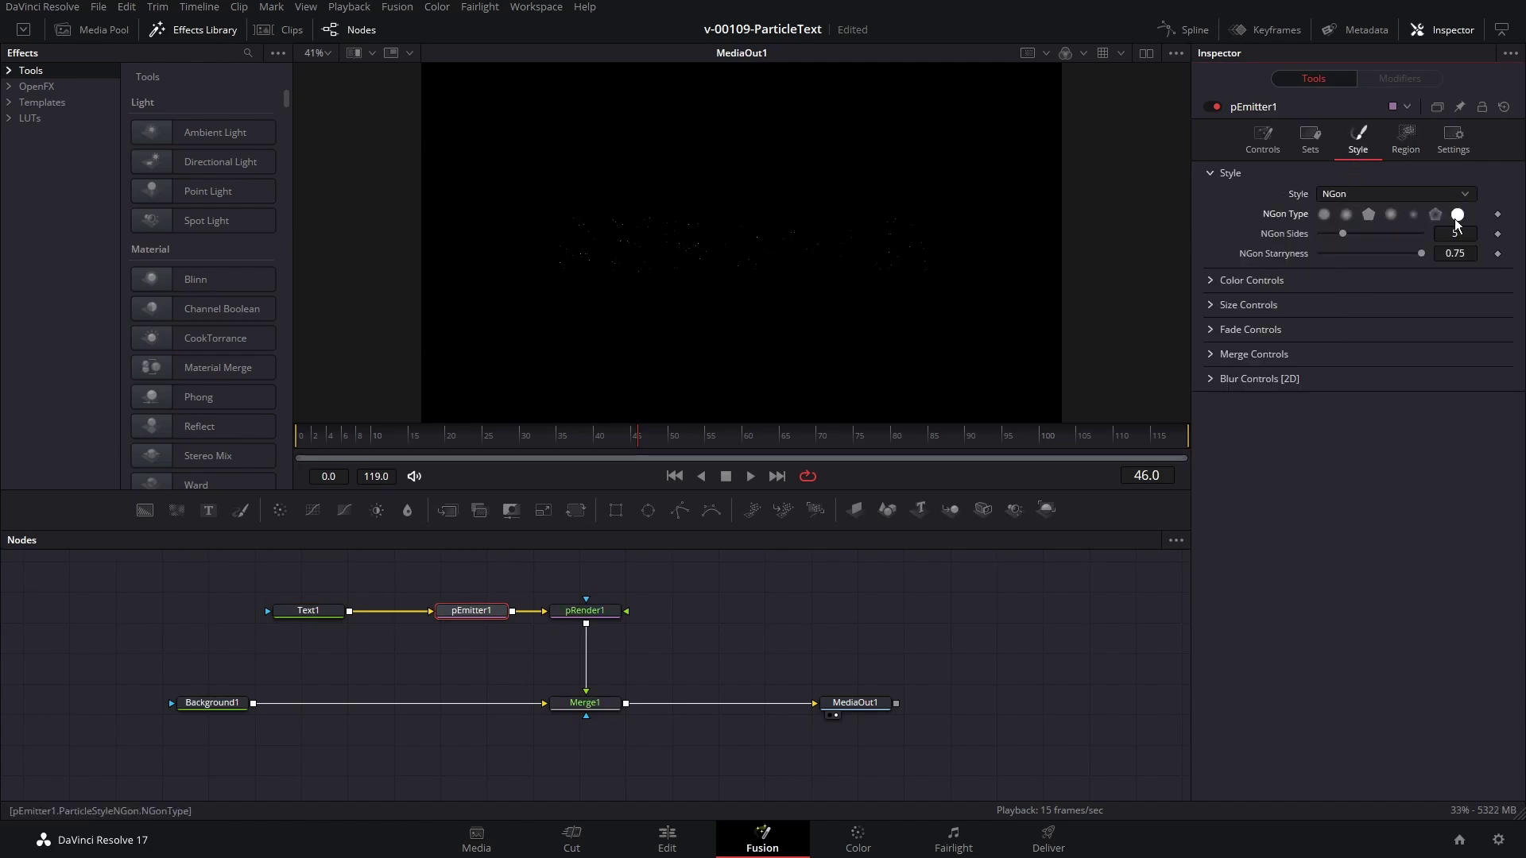
left_click(1209, 304)
left_click(1444, 325)
type(".5")
key("Return")
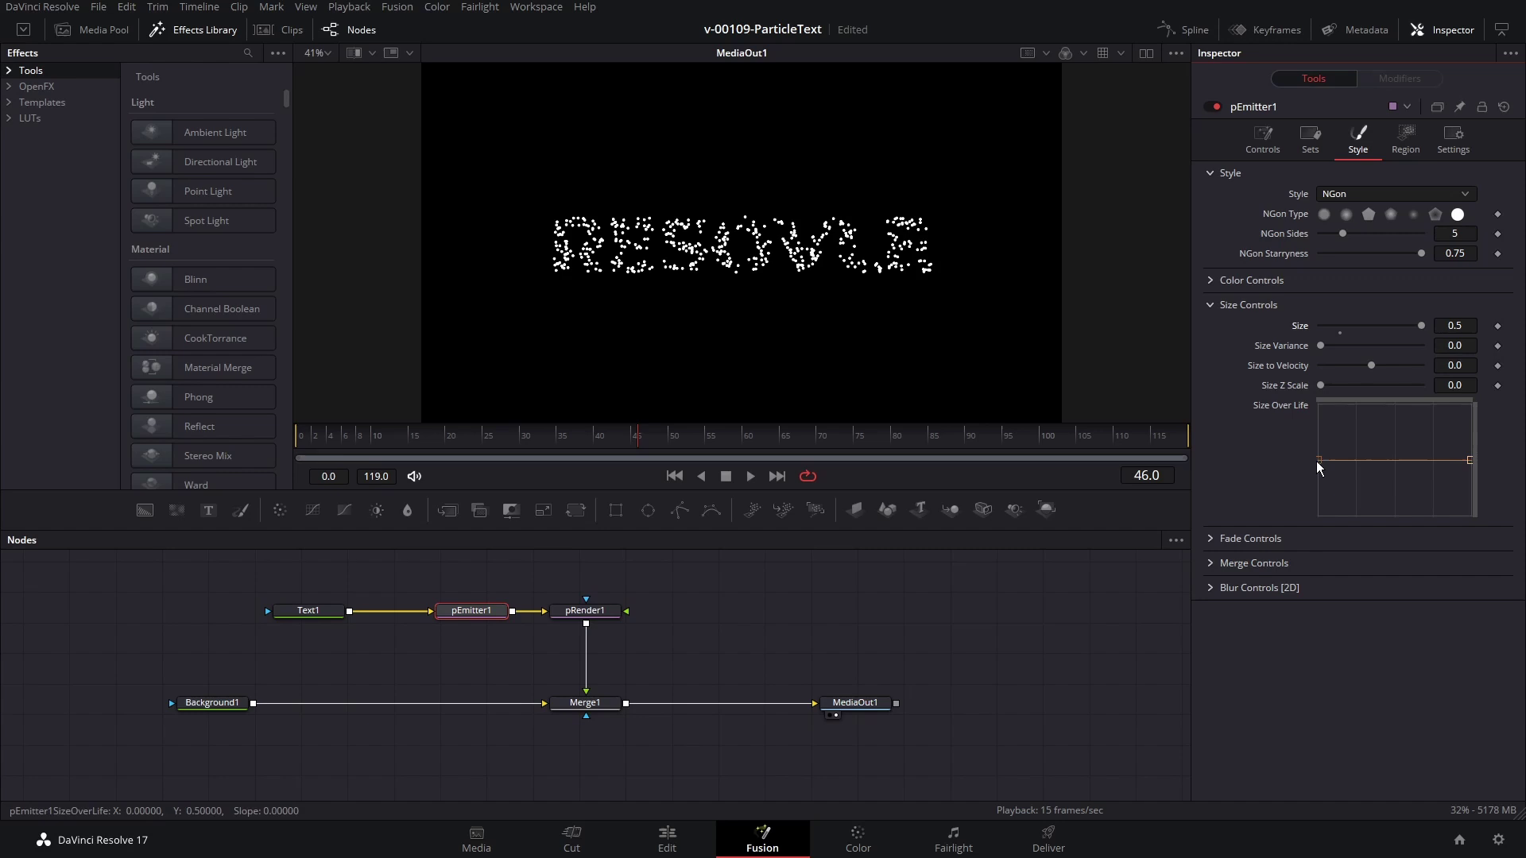
Step: Shape the size-over-life curve into a smooth bell that starts and ends at zero
left_click_drag(1317, 461, 1316, 517)
left_click(1397, 479)
left_click_drag(1397, 479, 1393, 421)
left_click_drag(1466, 463, 1467, 514)
left_click_drag(1393, 421, 1393, 428)
key("shift+s")
left_click_drag(1344, 484, 1359, 501)
left_click_drag(1444, 481, 1428, 498)
left_click_drag(547, 437, 860, 436)
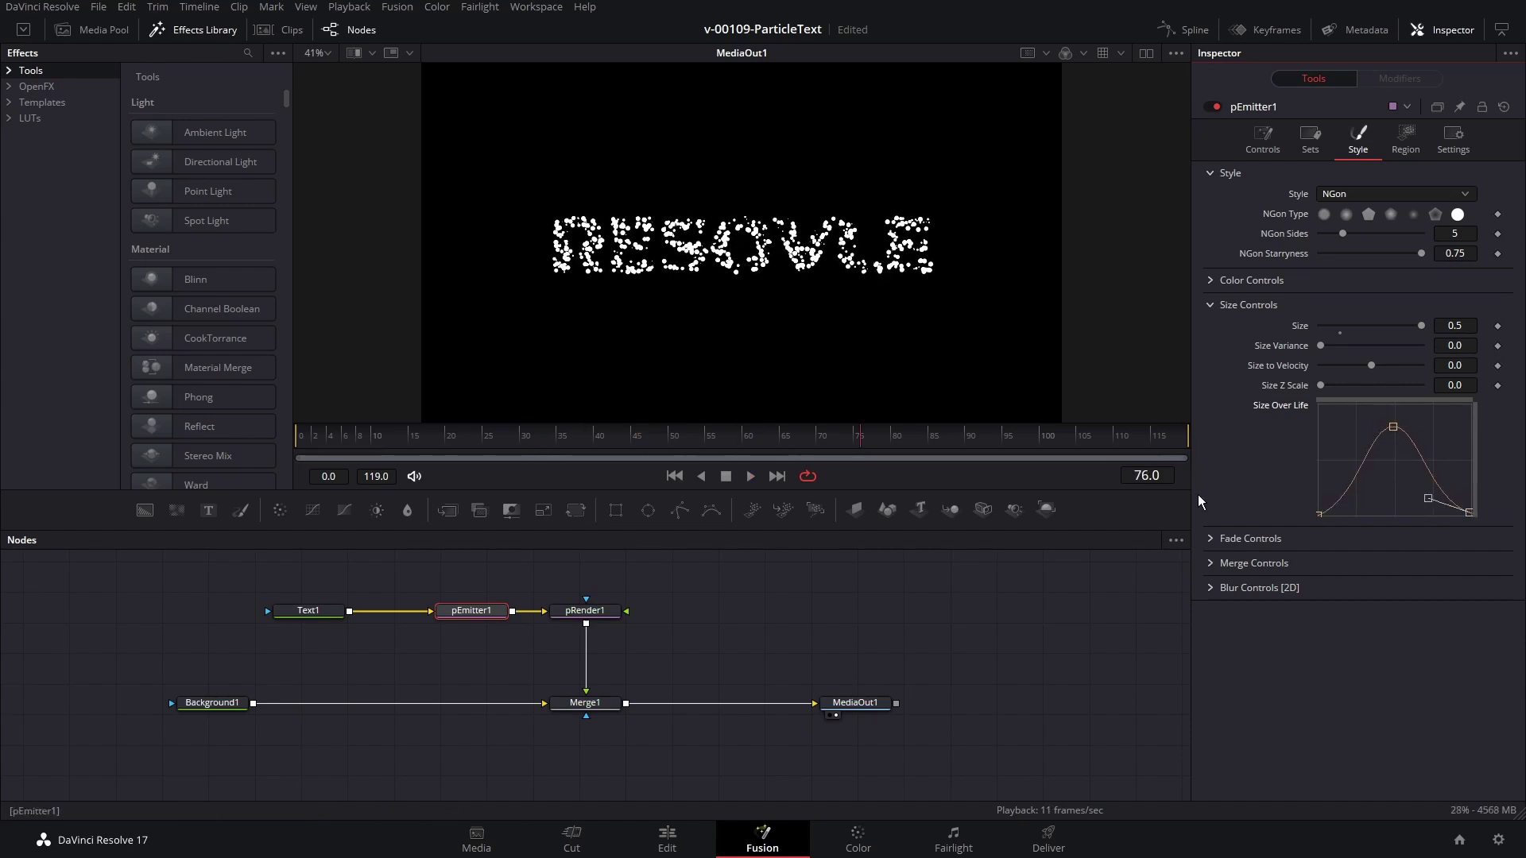
Step: Make particles fade out slightly earlier and preview from frame 38
left_click(1216, 538)
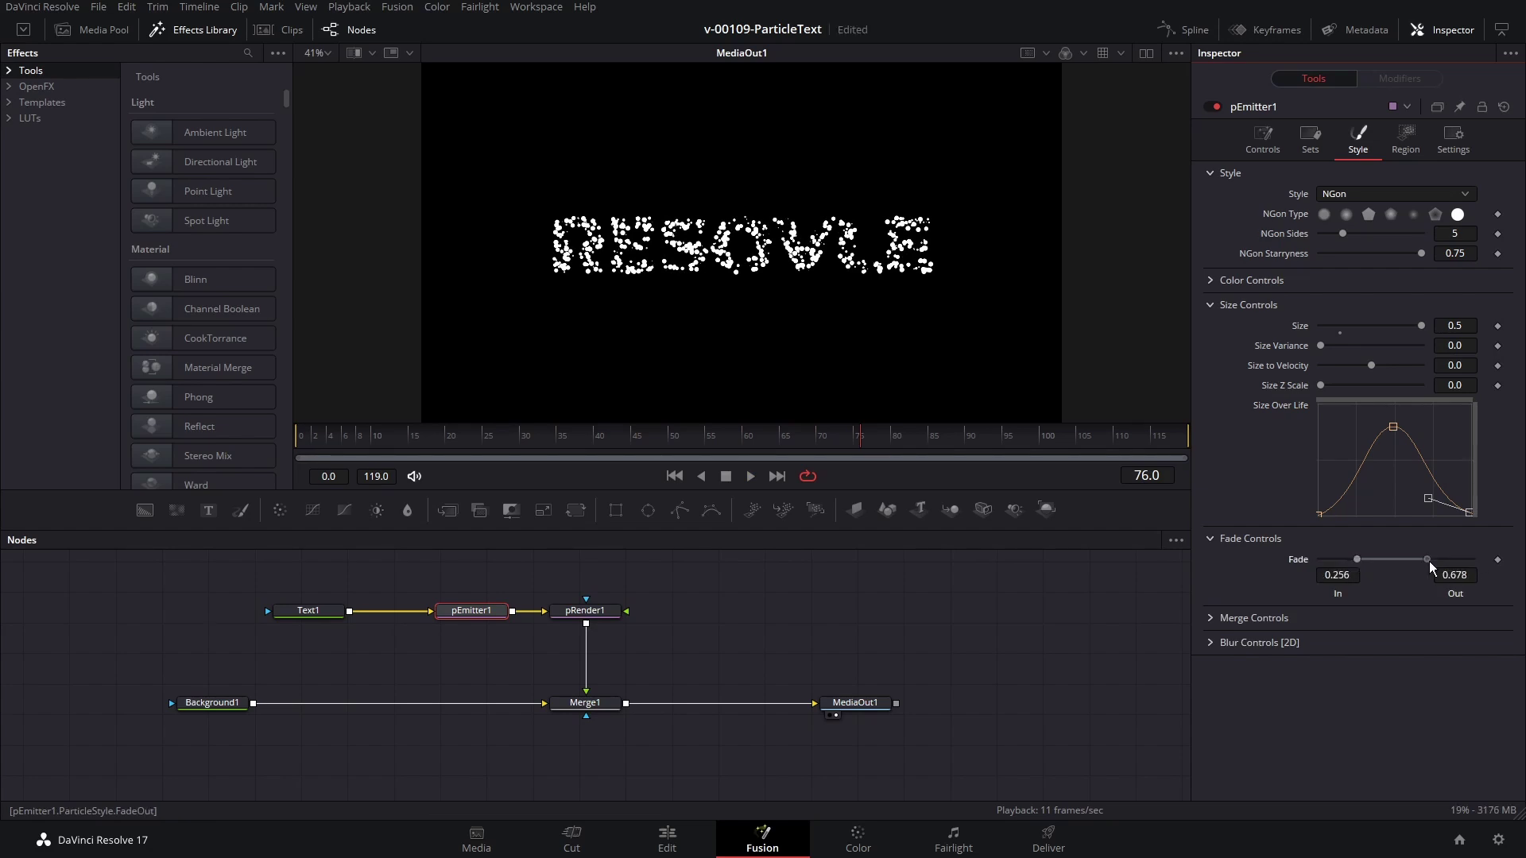
left_click_drag(1428, 561, 1420, 561)
scroll(767, 300, "up", 6)
scroll(760, 298, "down", 4)
left_click(579, 436)
key("space")
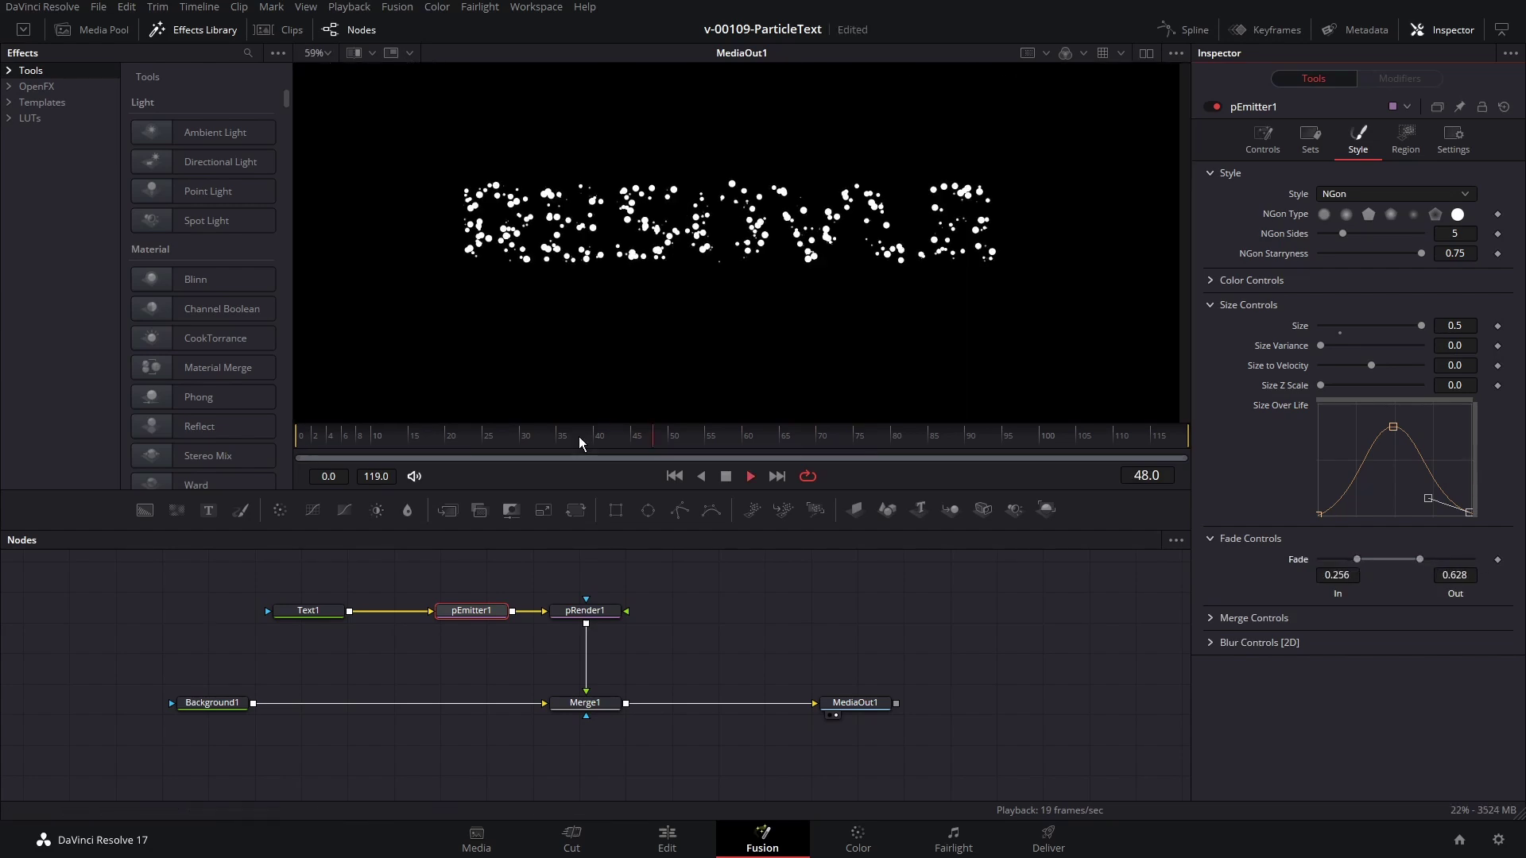
key("space")
Step: Set emitter Number to 100 and Lifespan to 25, then preview the particles
left_click(1255, 151)
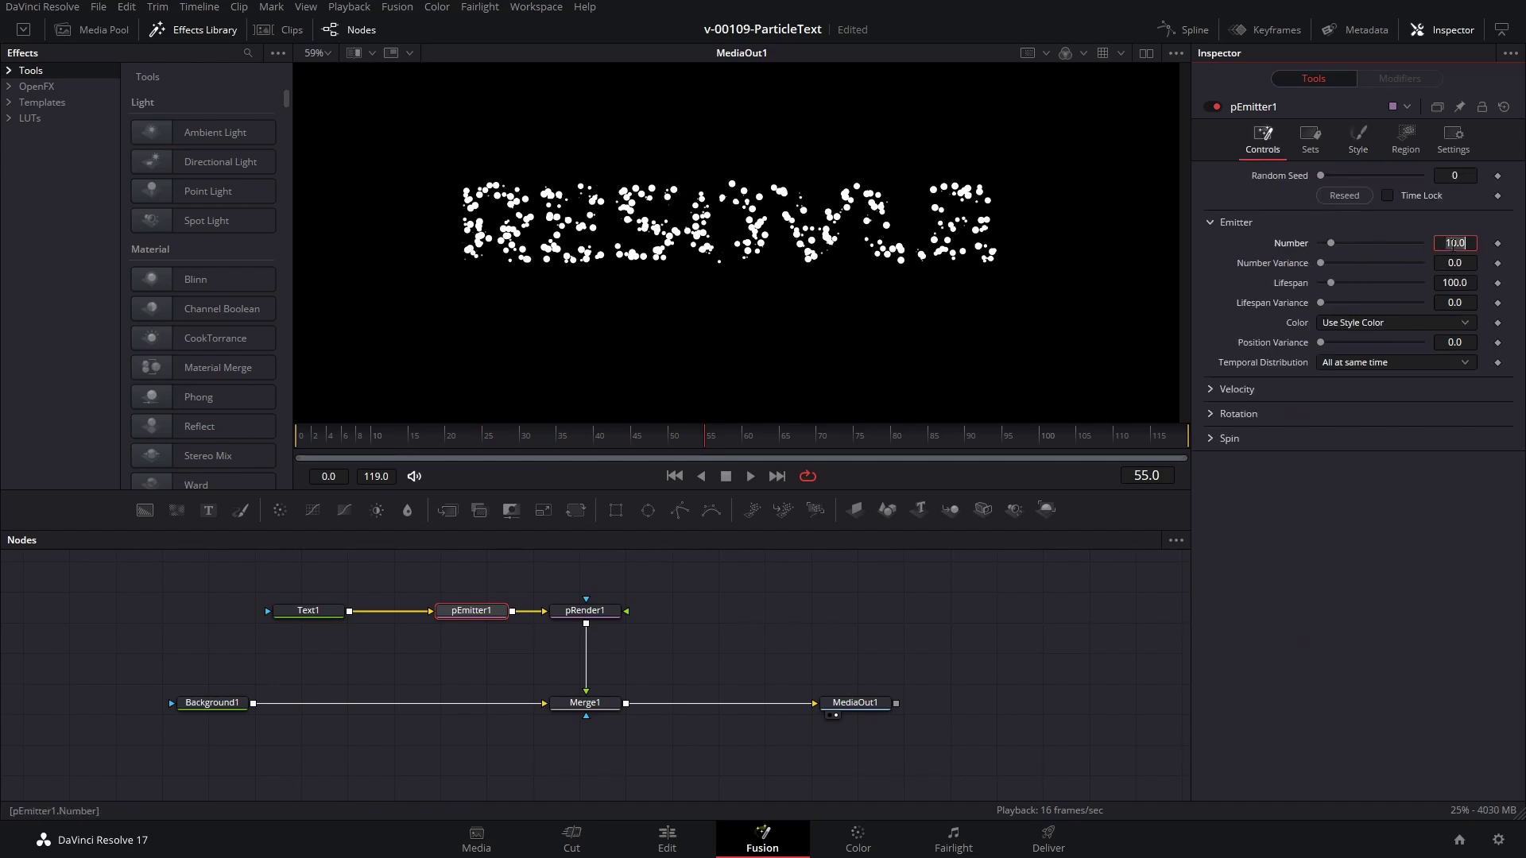
double_click(1461, 280)
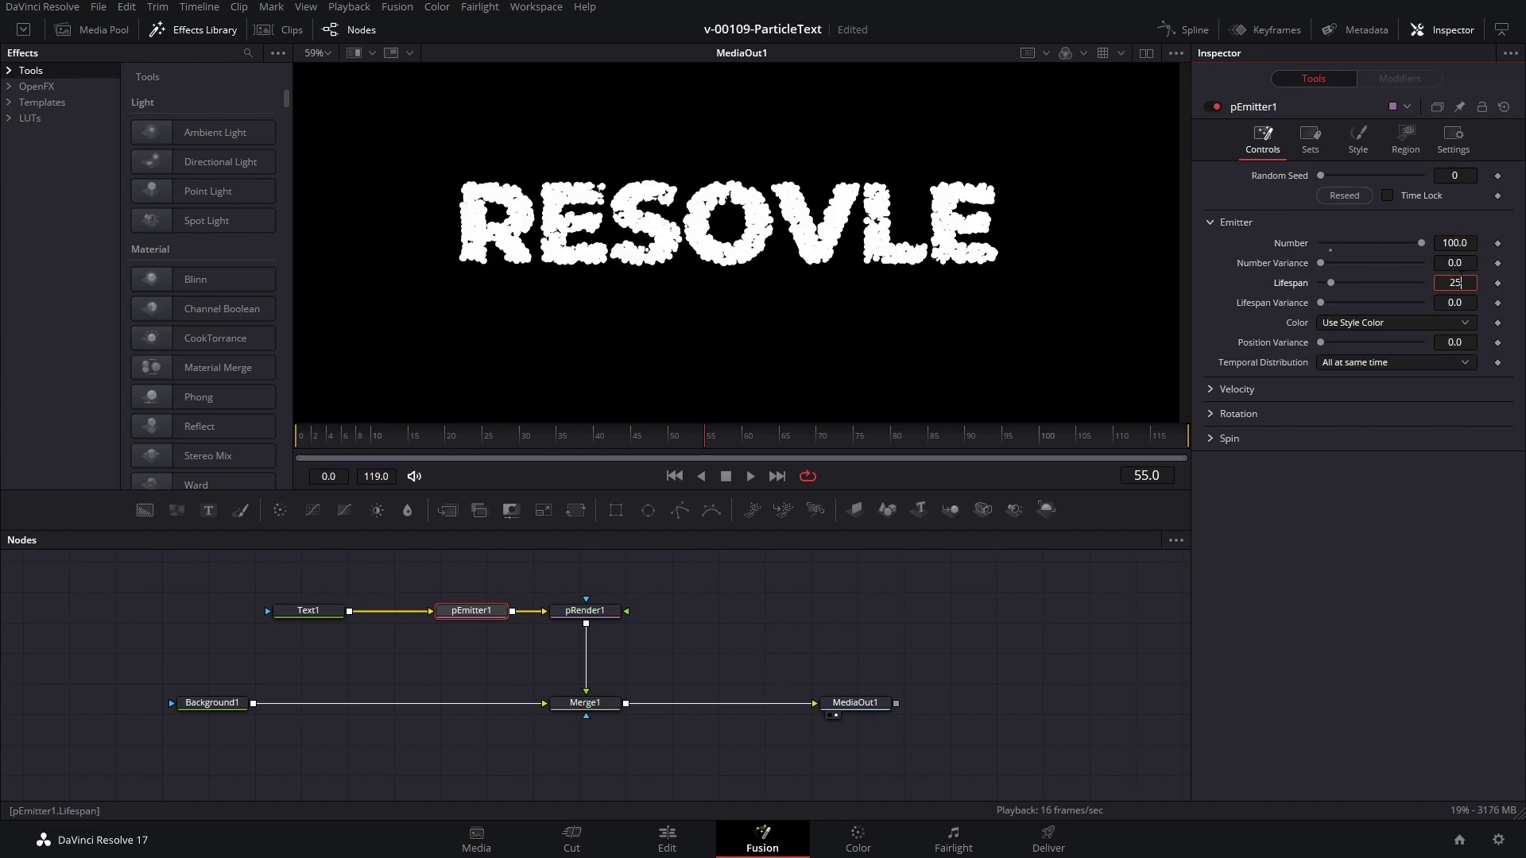
key("Return")
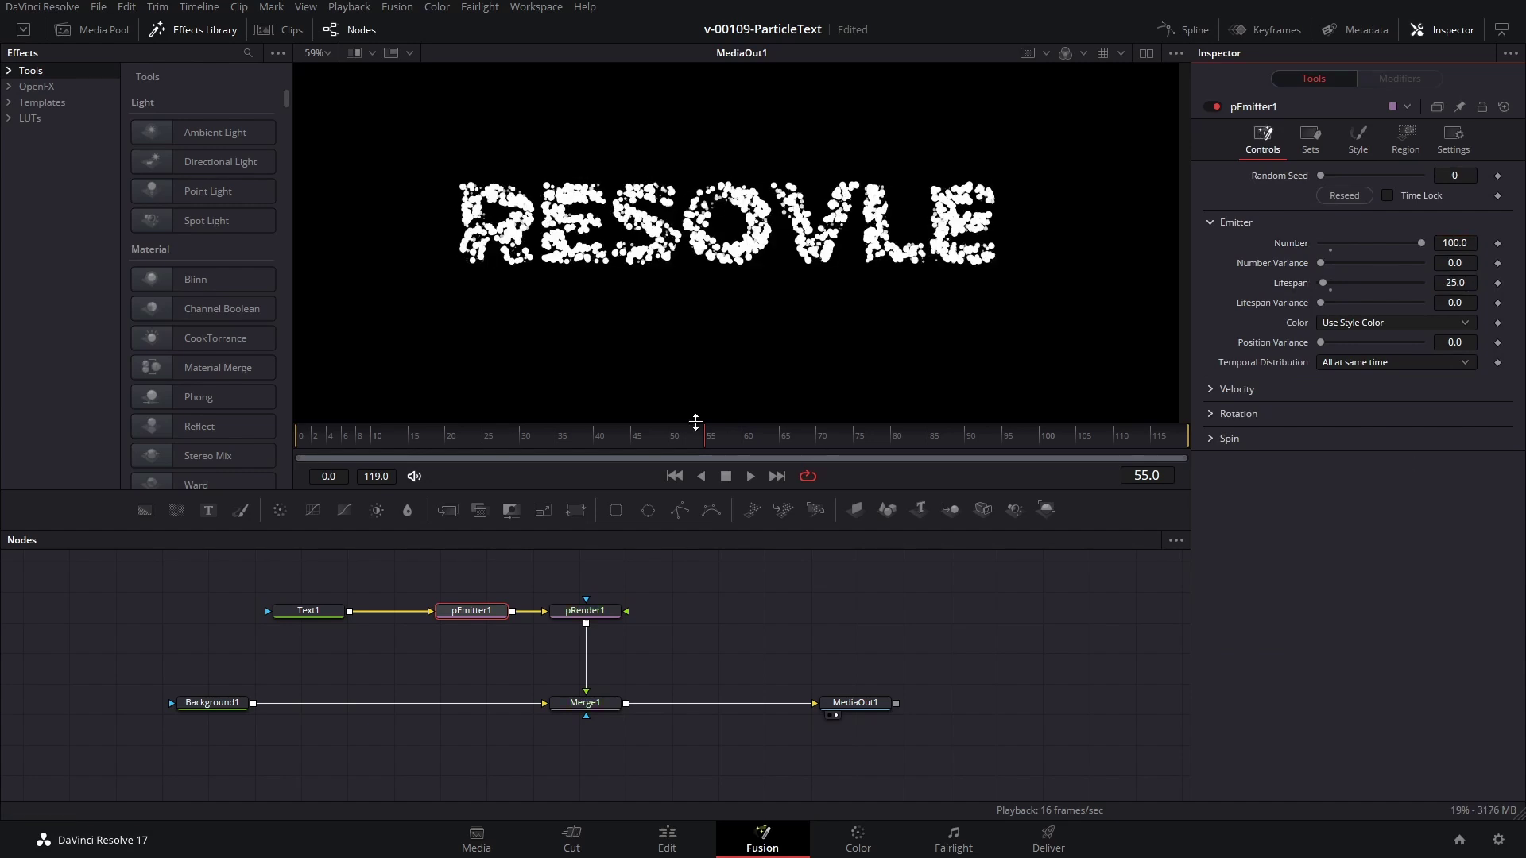
key("space")
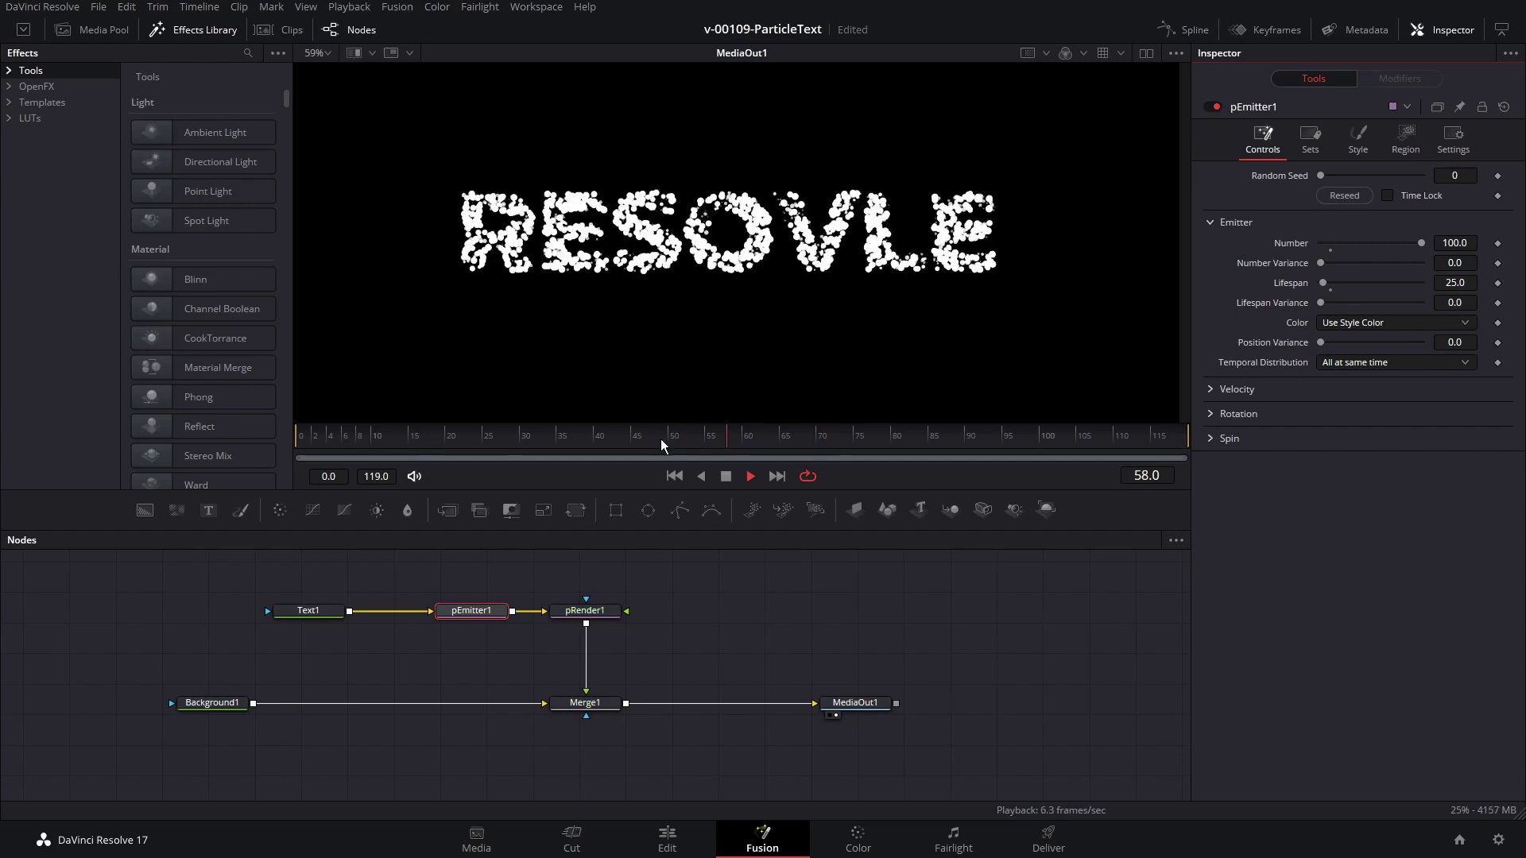
key("space")
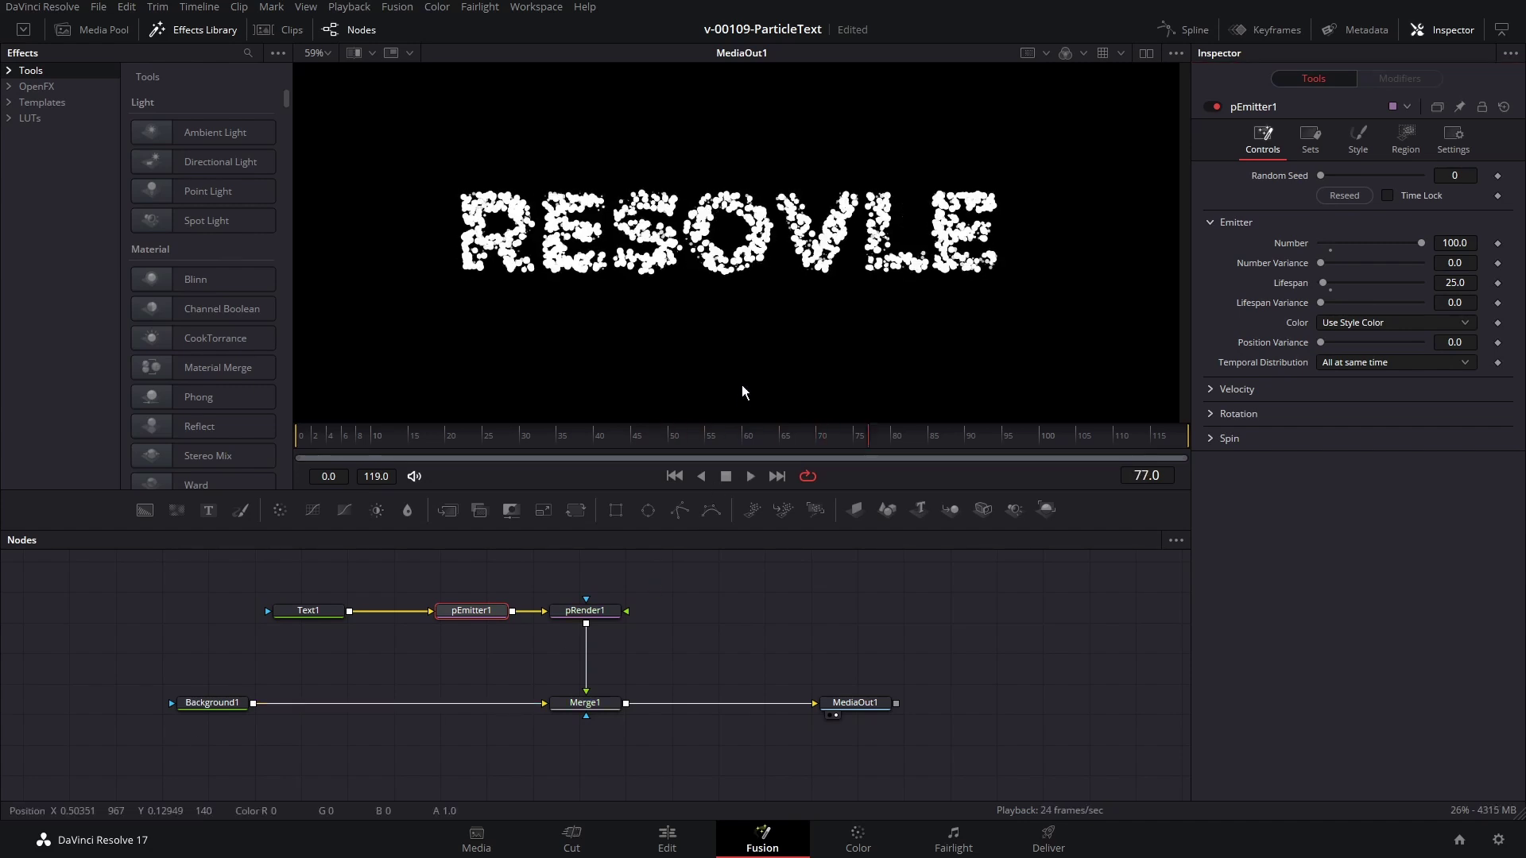
Step: Set the particle colour to yellow in the Style settings
left_click(1376, 152)
left_click(1214, 281)
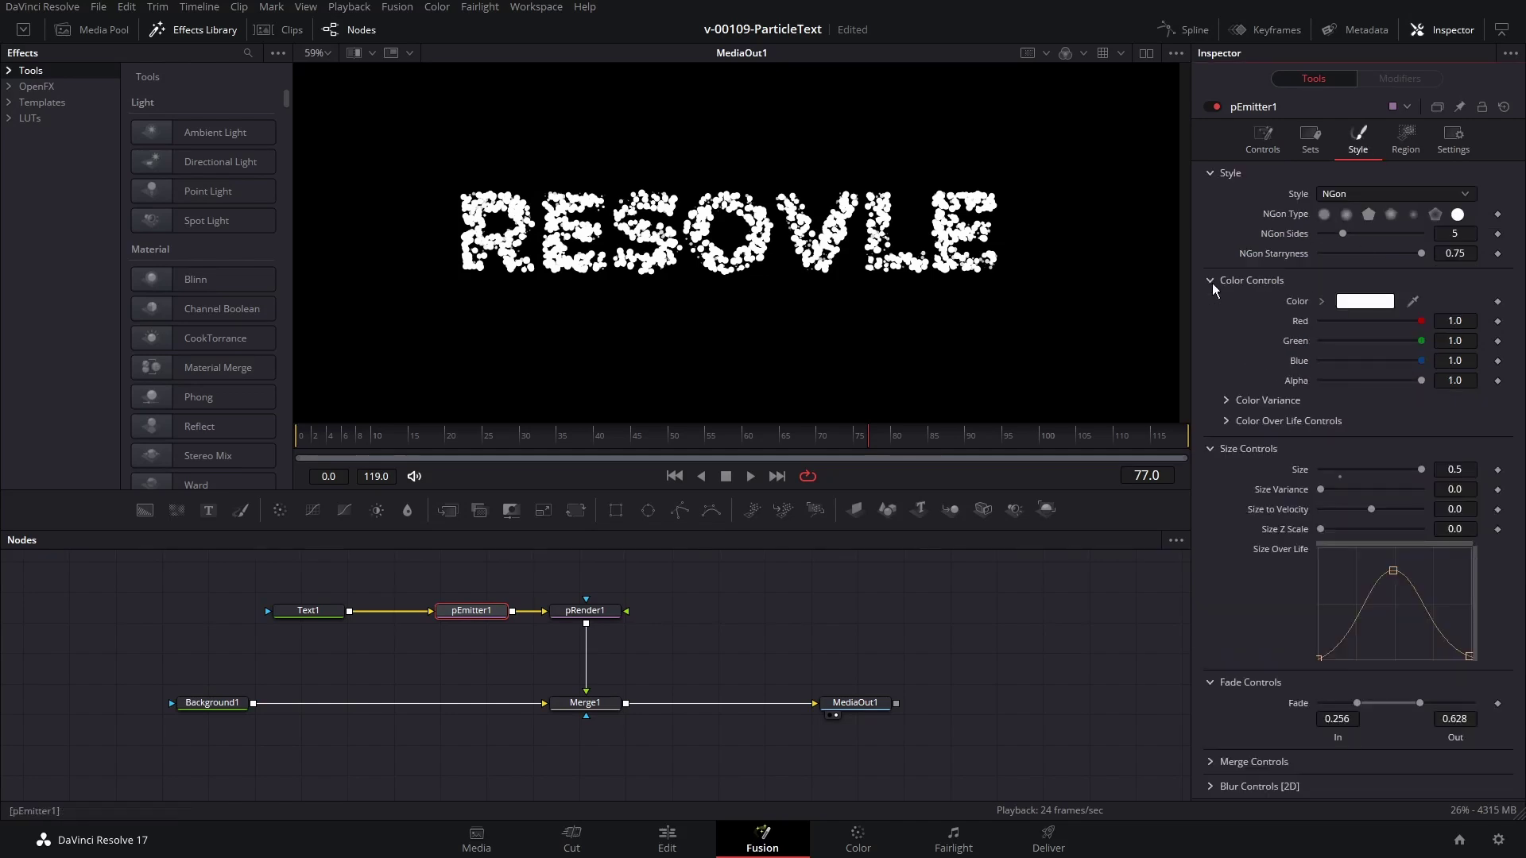
left_click(1360, 302)
left_click(895, 300)
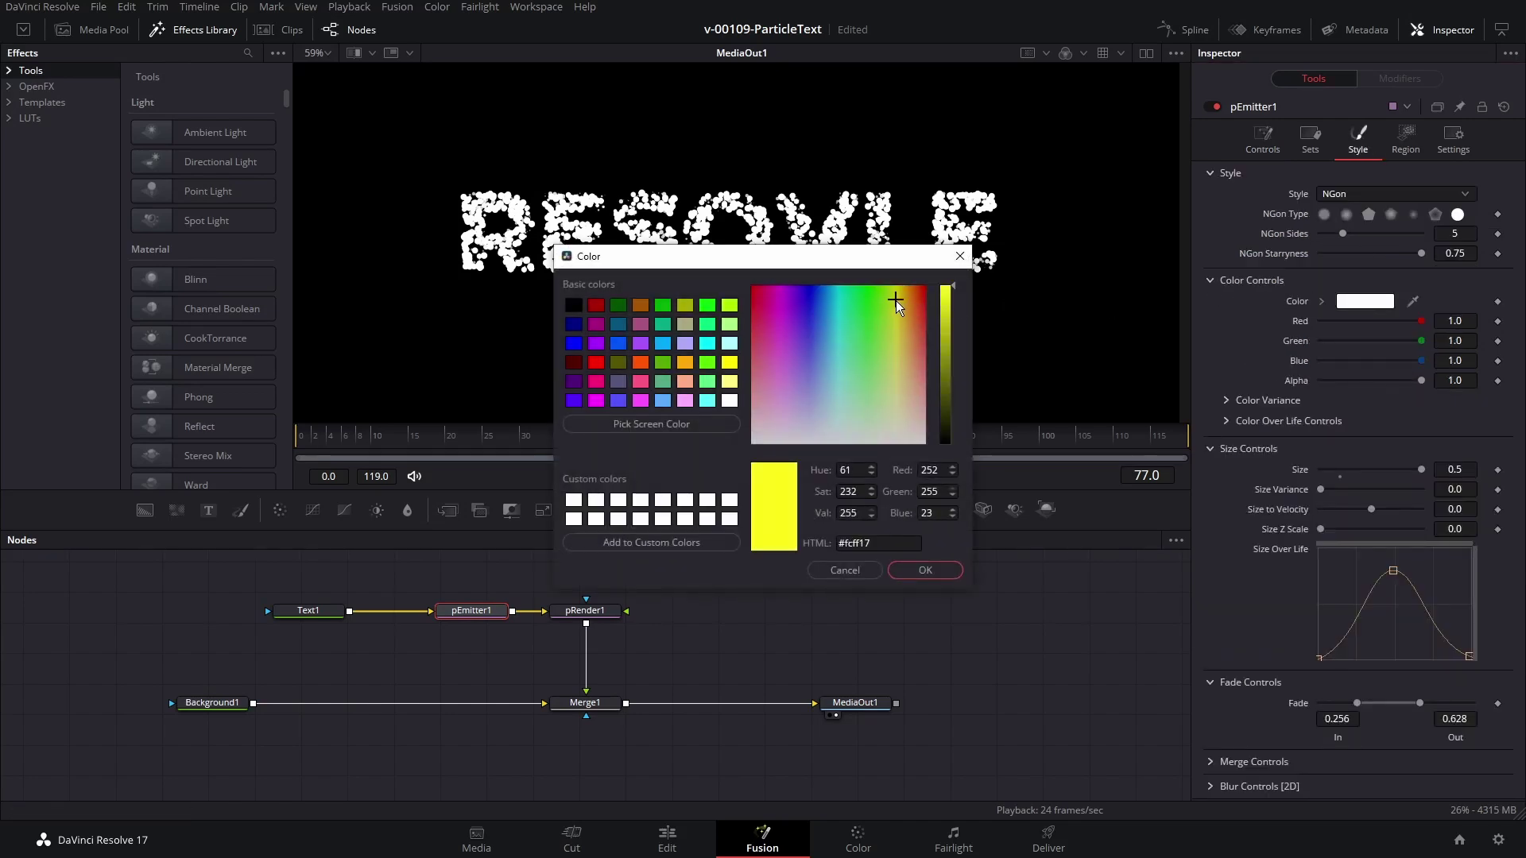
left_click(925, 569)
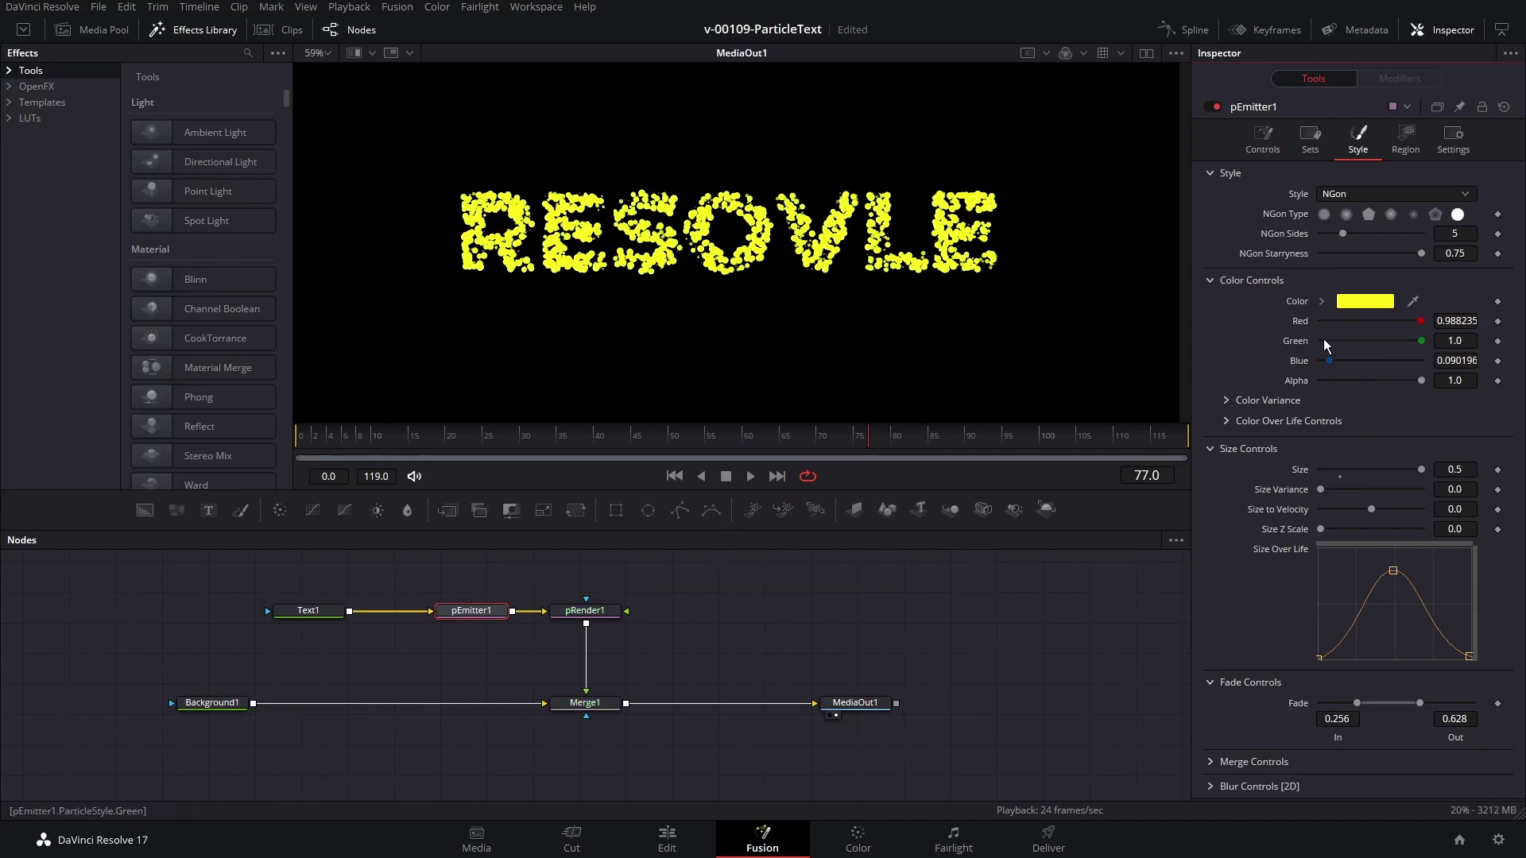
Step: Spread red, green and blue variance from -1 to 1 and unlock colour variance
left_click(1227, 401)
left_click_drag(1400, 422, 1472, 422)
left_click_drag(1399, 474, 1472, 474)
left_click_drag(1399, 524, 1470, 524)
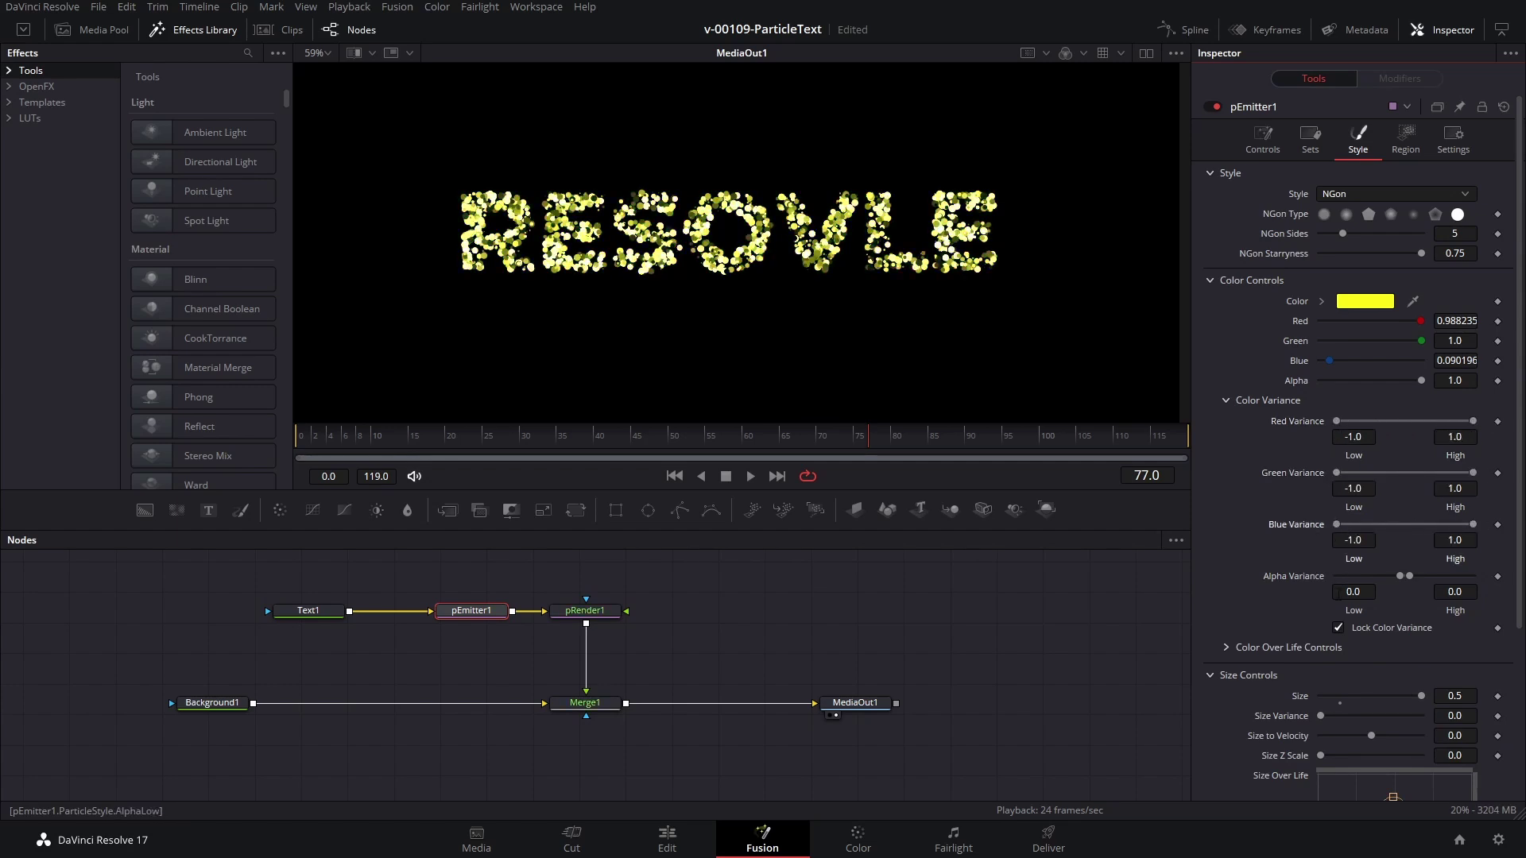
left_click(1338, 628)
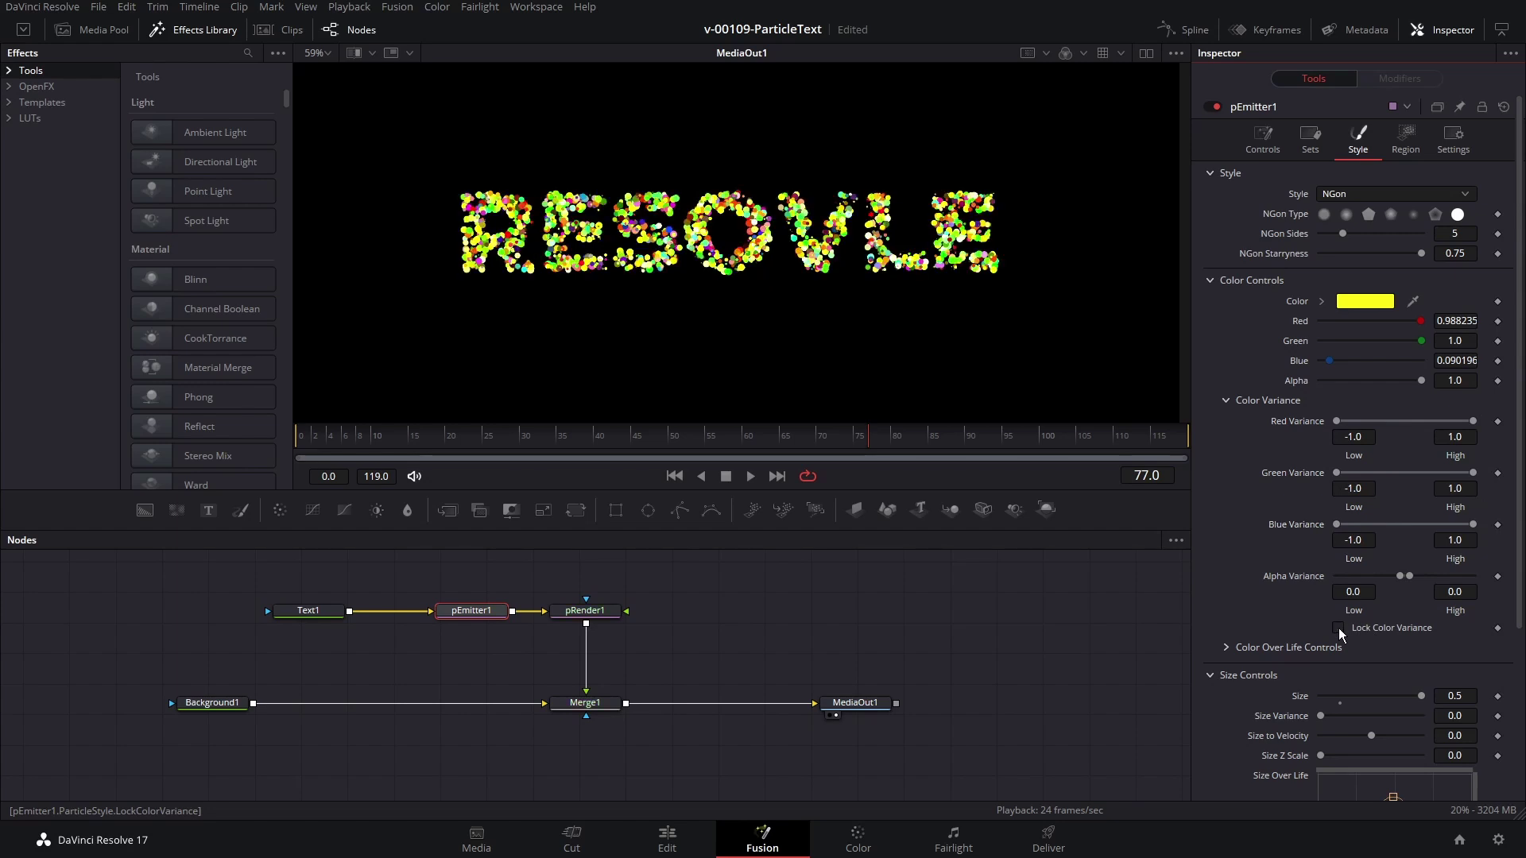
Step: Change the particle base colour to white and preview from around frame 45
left_click(1361, 302)
left_click_drag(904, 404, 1022, 454)
left_click(925, 571)
left_click(750, 476)
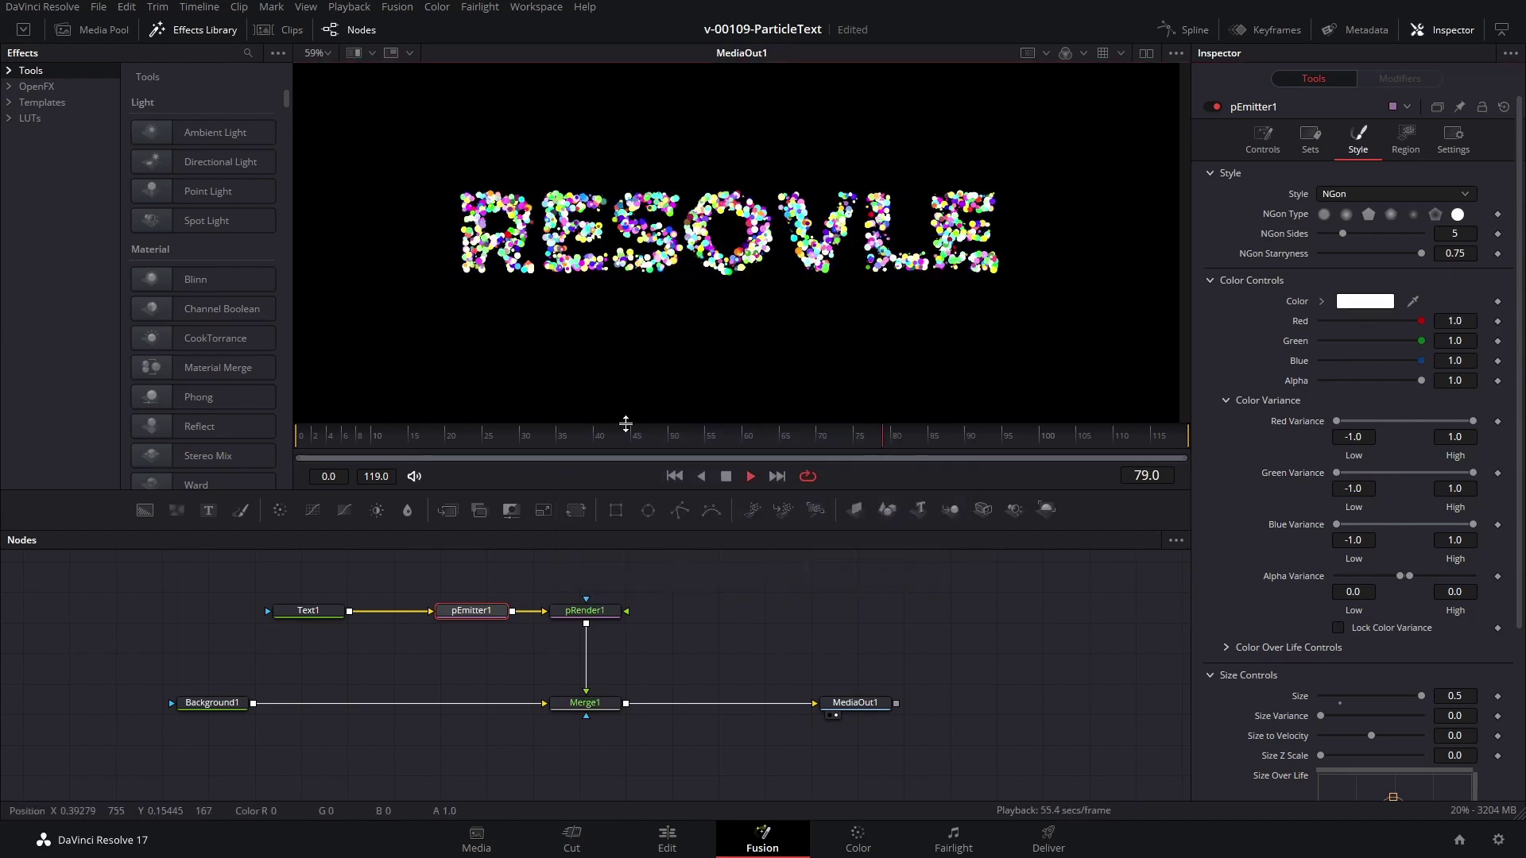
left_click(637, 446)
scroll(1409, 597, "down", 2)
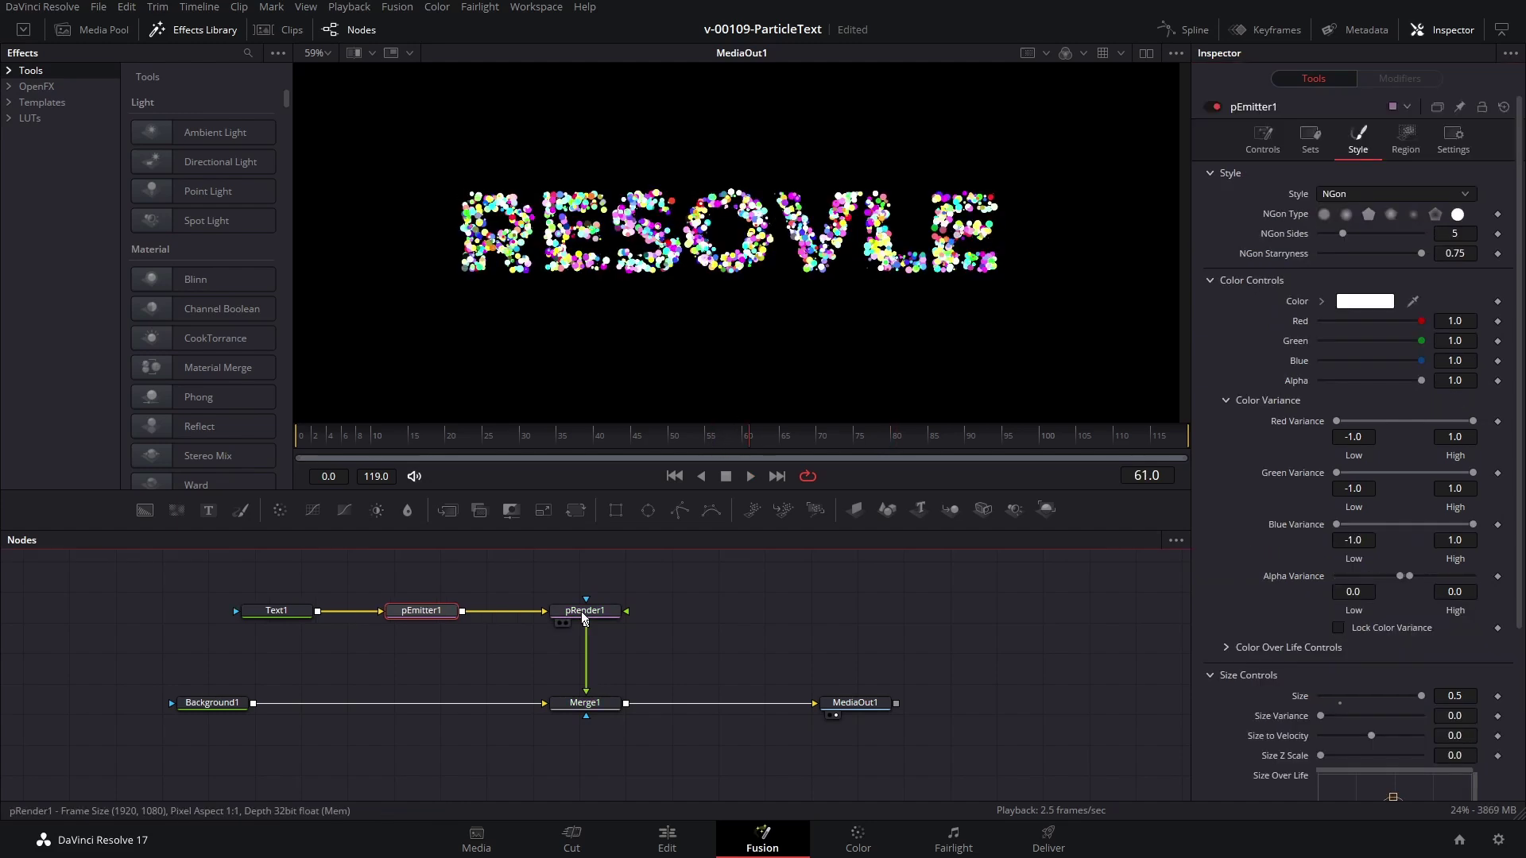
Step: Add a Soft Glow after pRender1 with Gain 1.457 and Glow Size 7.9, then preview
left_click(582, 613)
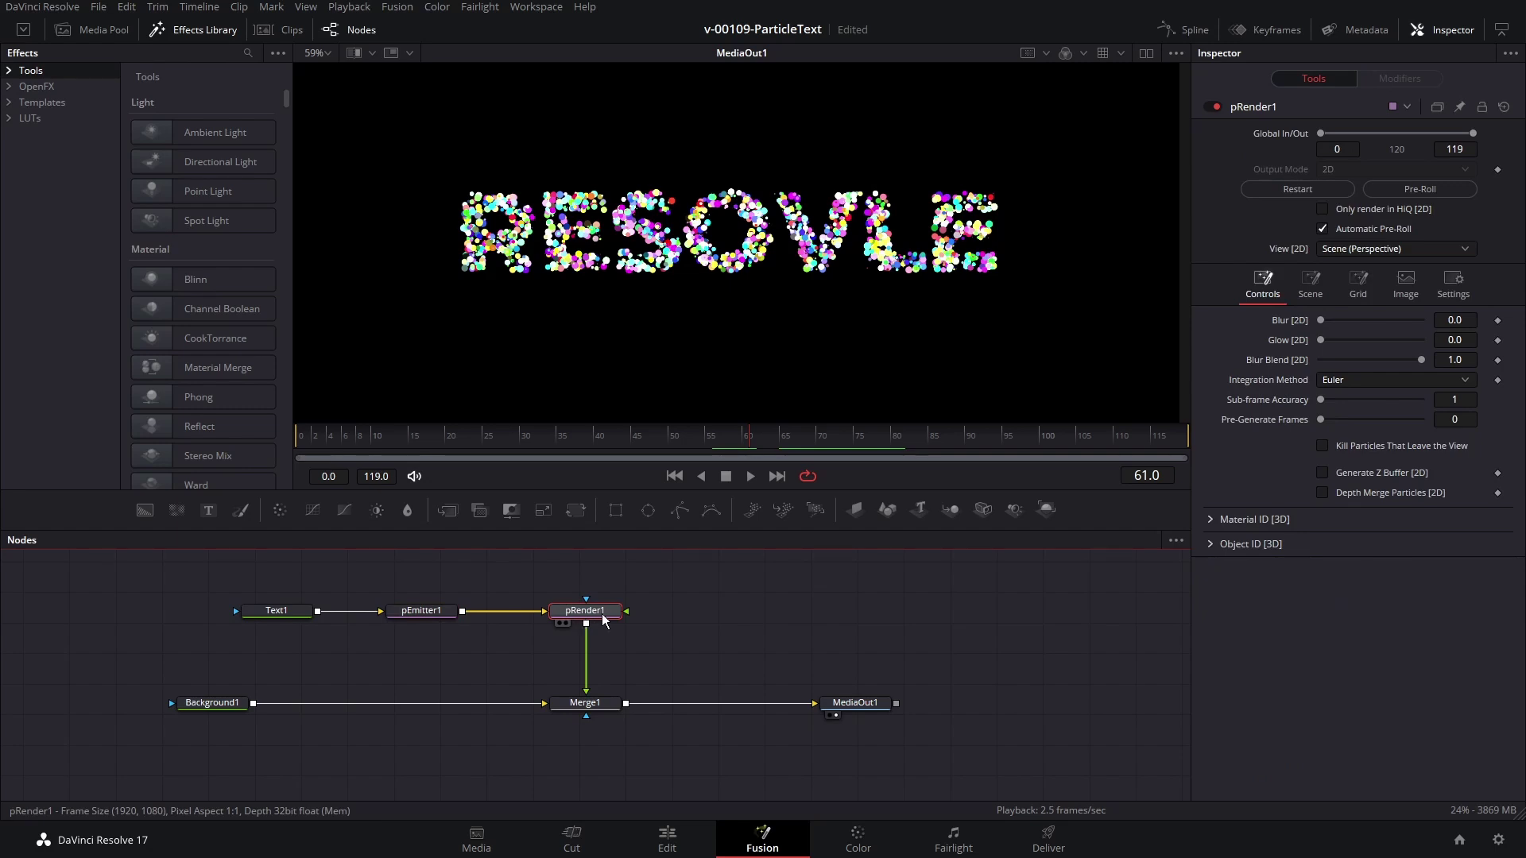
key("shift+space")
type("sof")
key("Return")
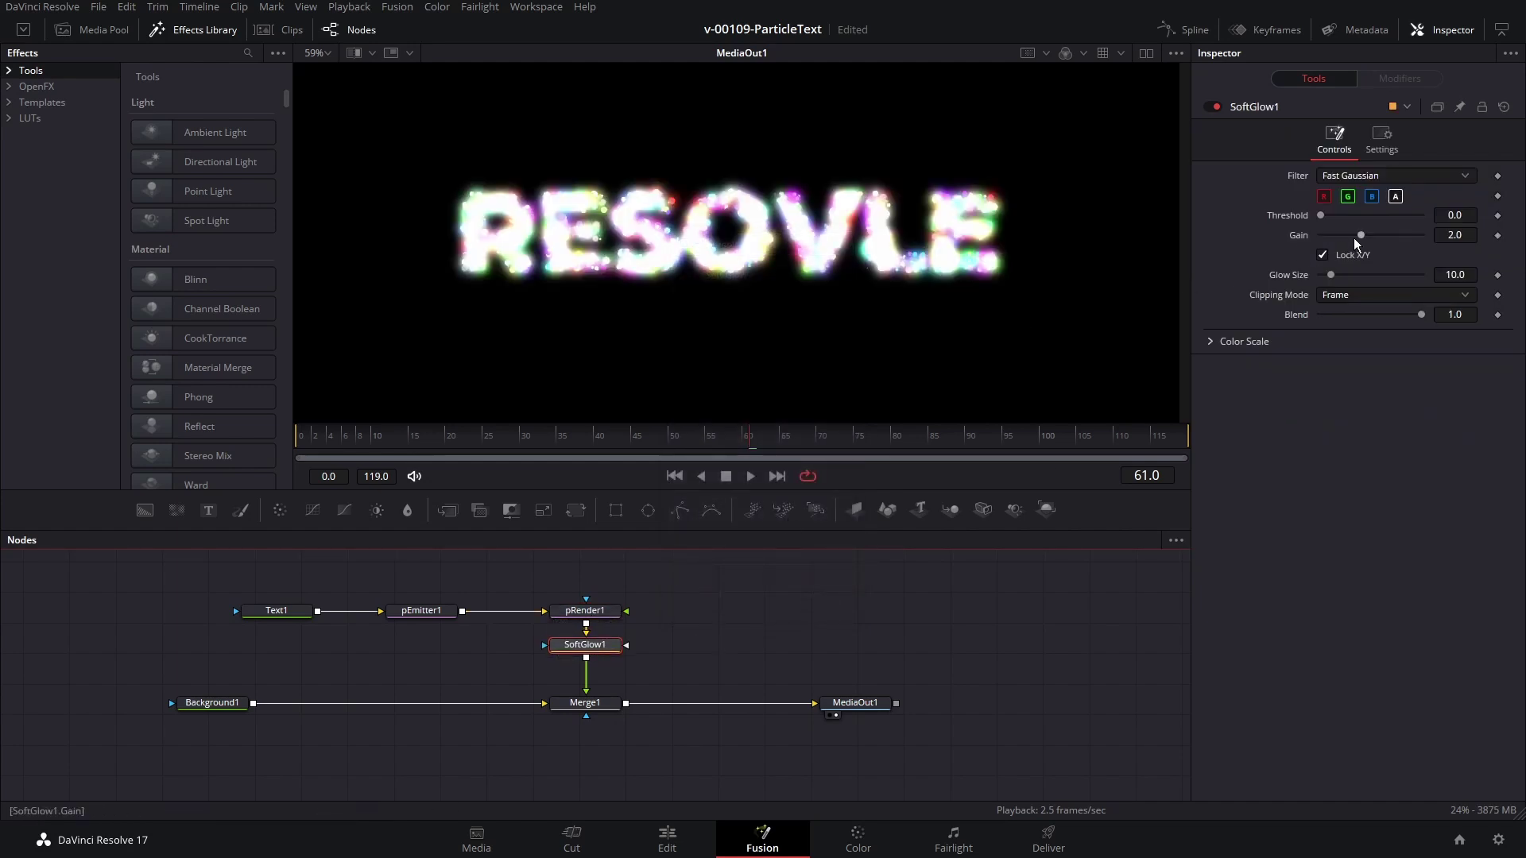
mouse_move(1358, 235)
left_mouse_down()
mouse_move(1325, 282)
mouse_move(1349, 235)
left_mouse_up()
key("space")
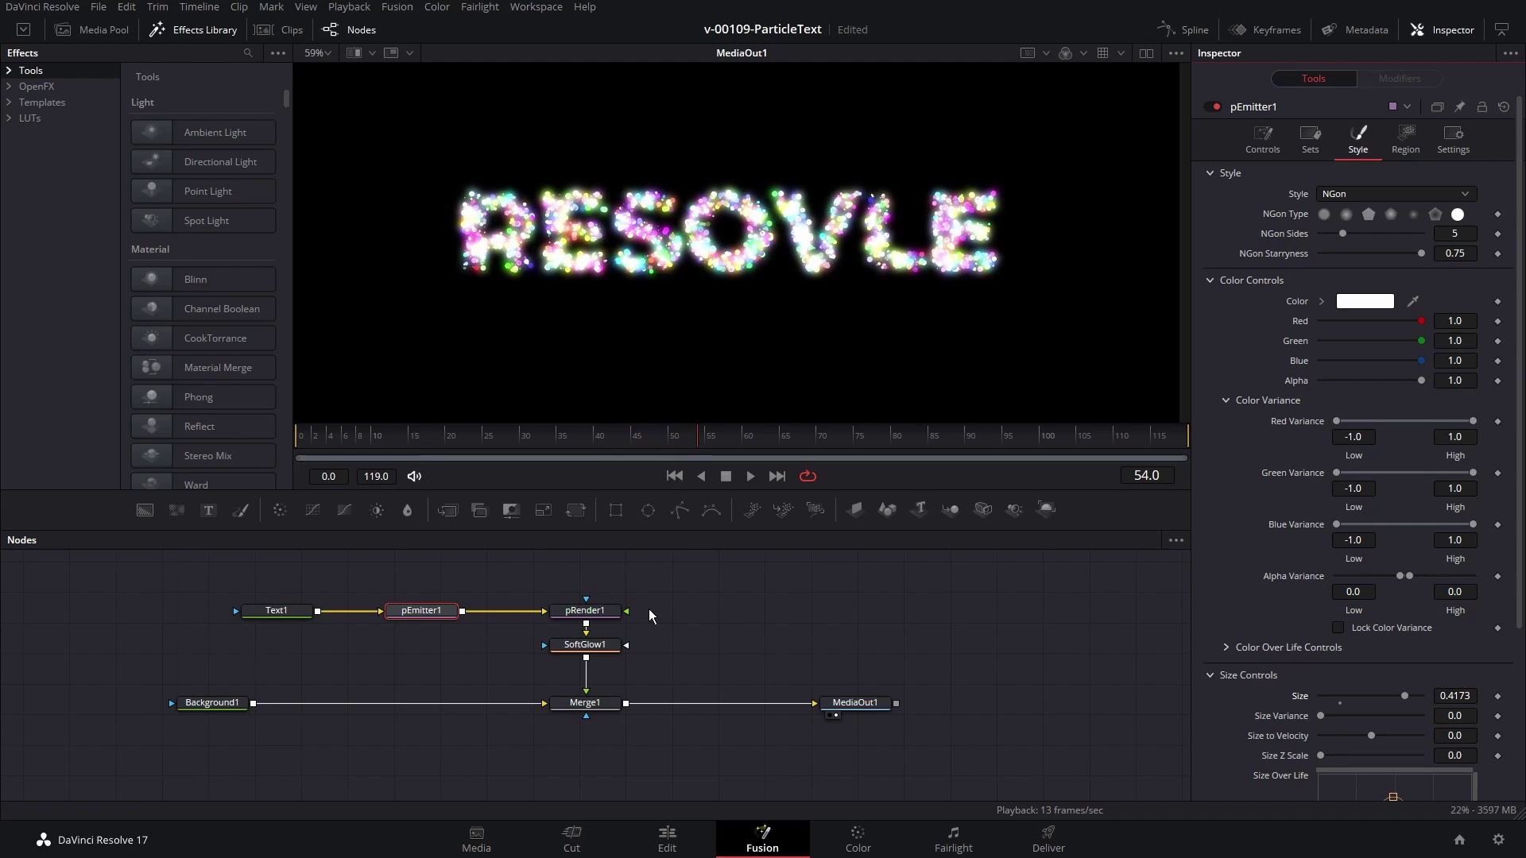
Step: Make room before Text1 and add a Rectangle mask node to the graph
left_click_drag(453, 601, 566, 606)
left_click_drag(367, 606, 403, 607)
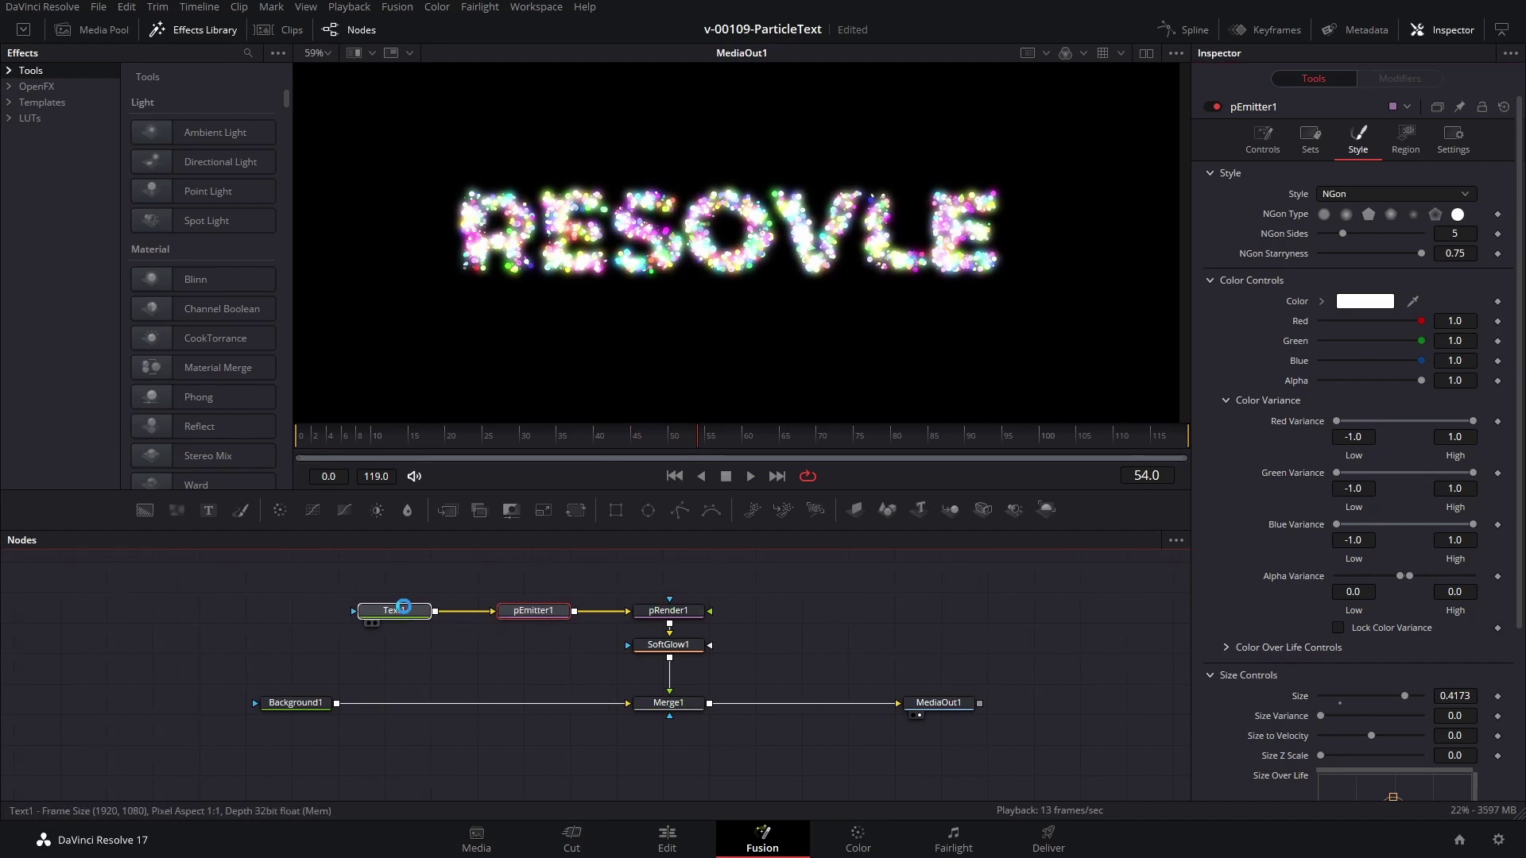
left_click_drag(616, 509, 359, 617)
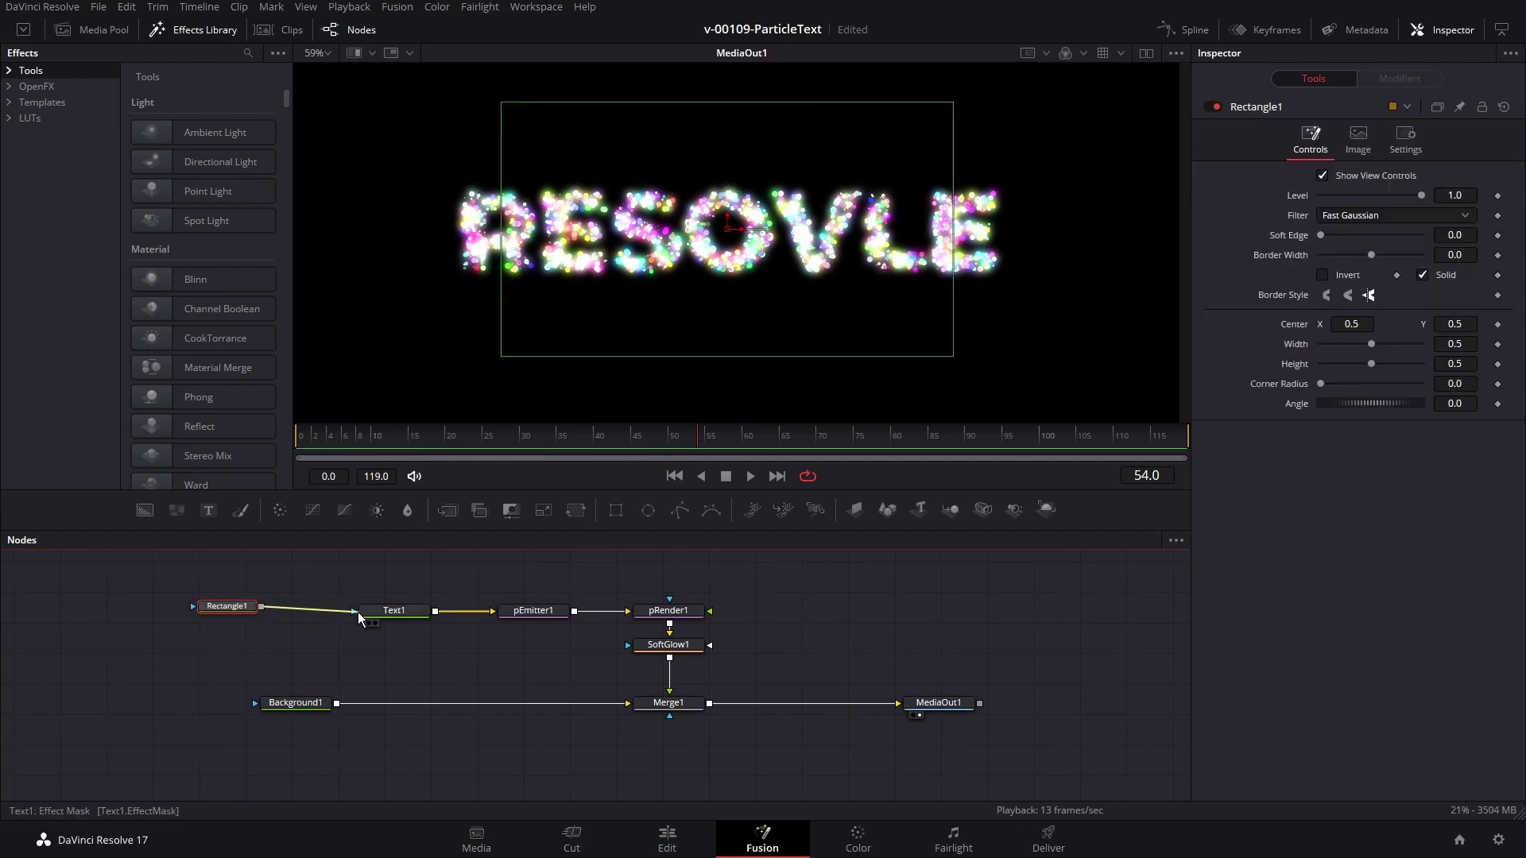
Step: Attach Rectangle1 as Text1's mask, size it around the word and soften its edge
left_click_drag(226, 606, 231, 611)
left_click_drag(684, 355, 656, 302)
left_click_drag(509, 268, 451, 267)
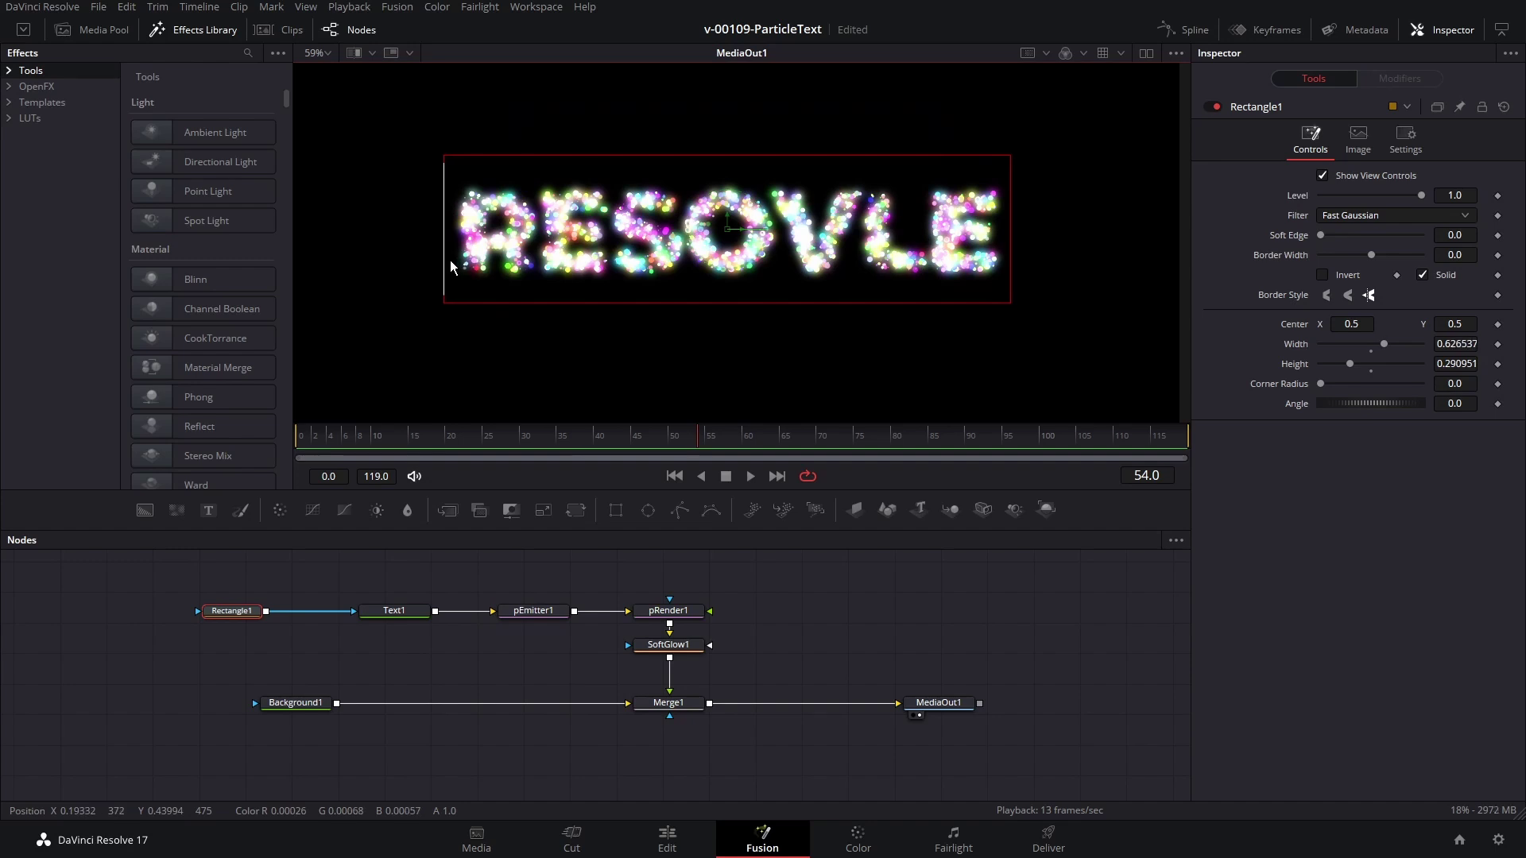
left_click_drag(1320, 236, 1331, 238)
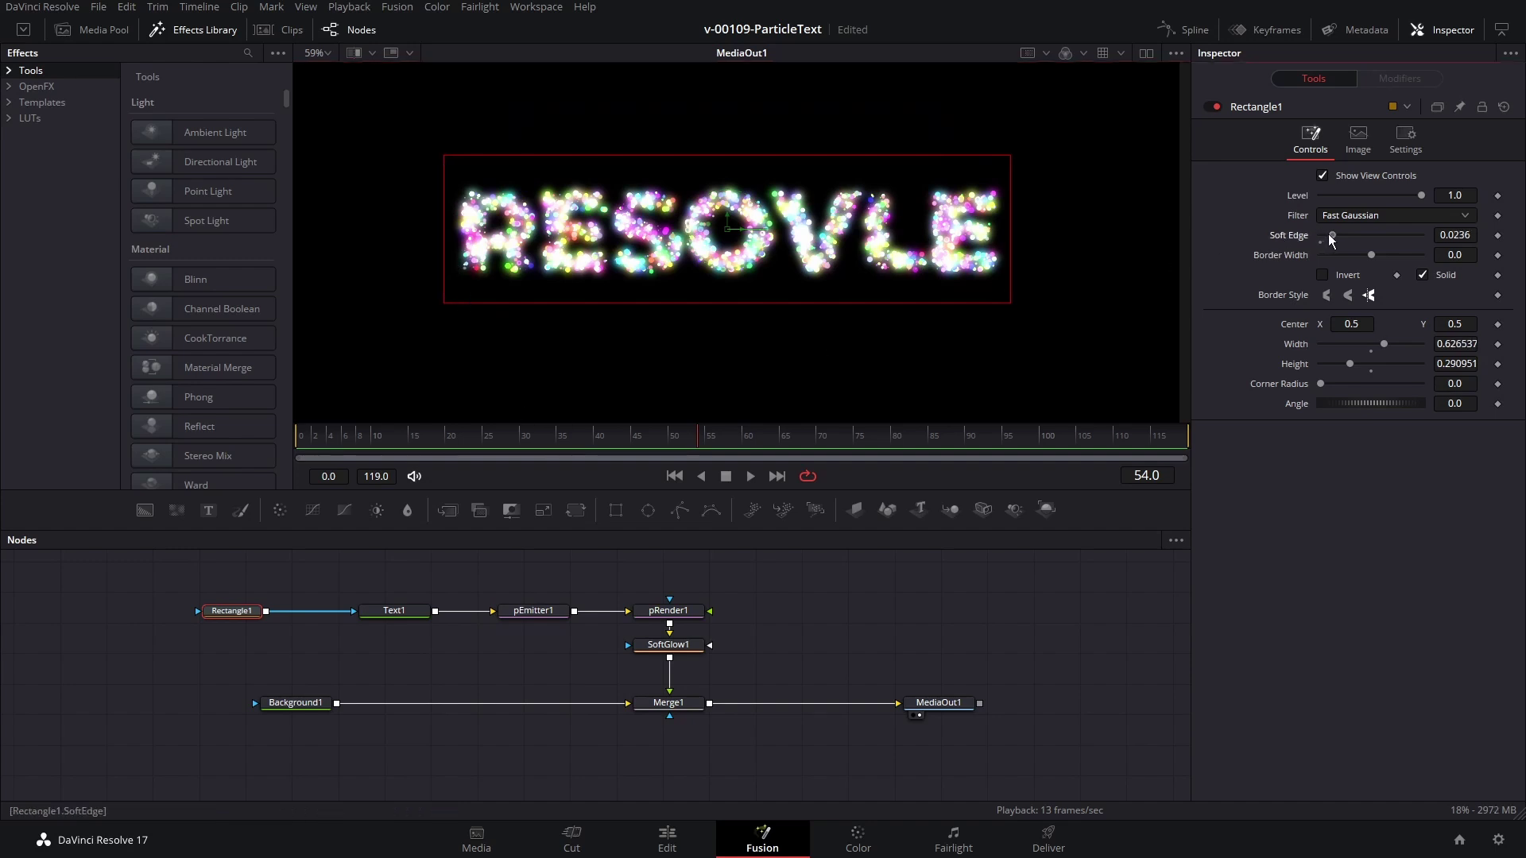
left_click_drag(311, 436, 278, 433)
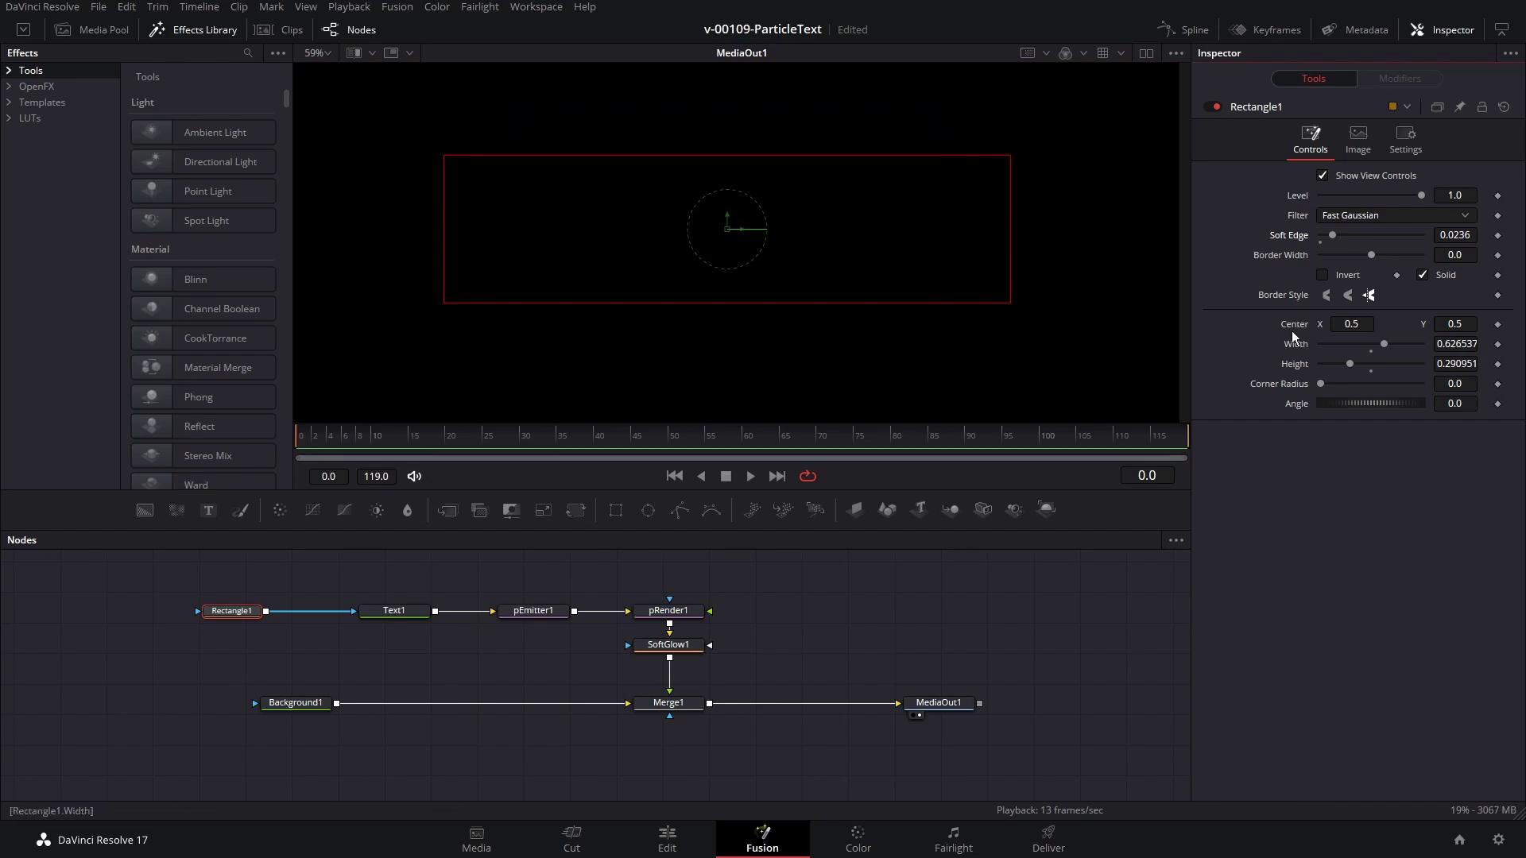
Step: Keyframe the mask's Center X for a wipe-in, preview it, then discard it and place pEmitter1 beside Text1
mouse_move(1361, 322)
left_mouse_down()
mouse_move(1340, 323)
mouse_move(1361, 324)
left_mouse_up()
left_click(1497, 324)
left_click(779, 439)
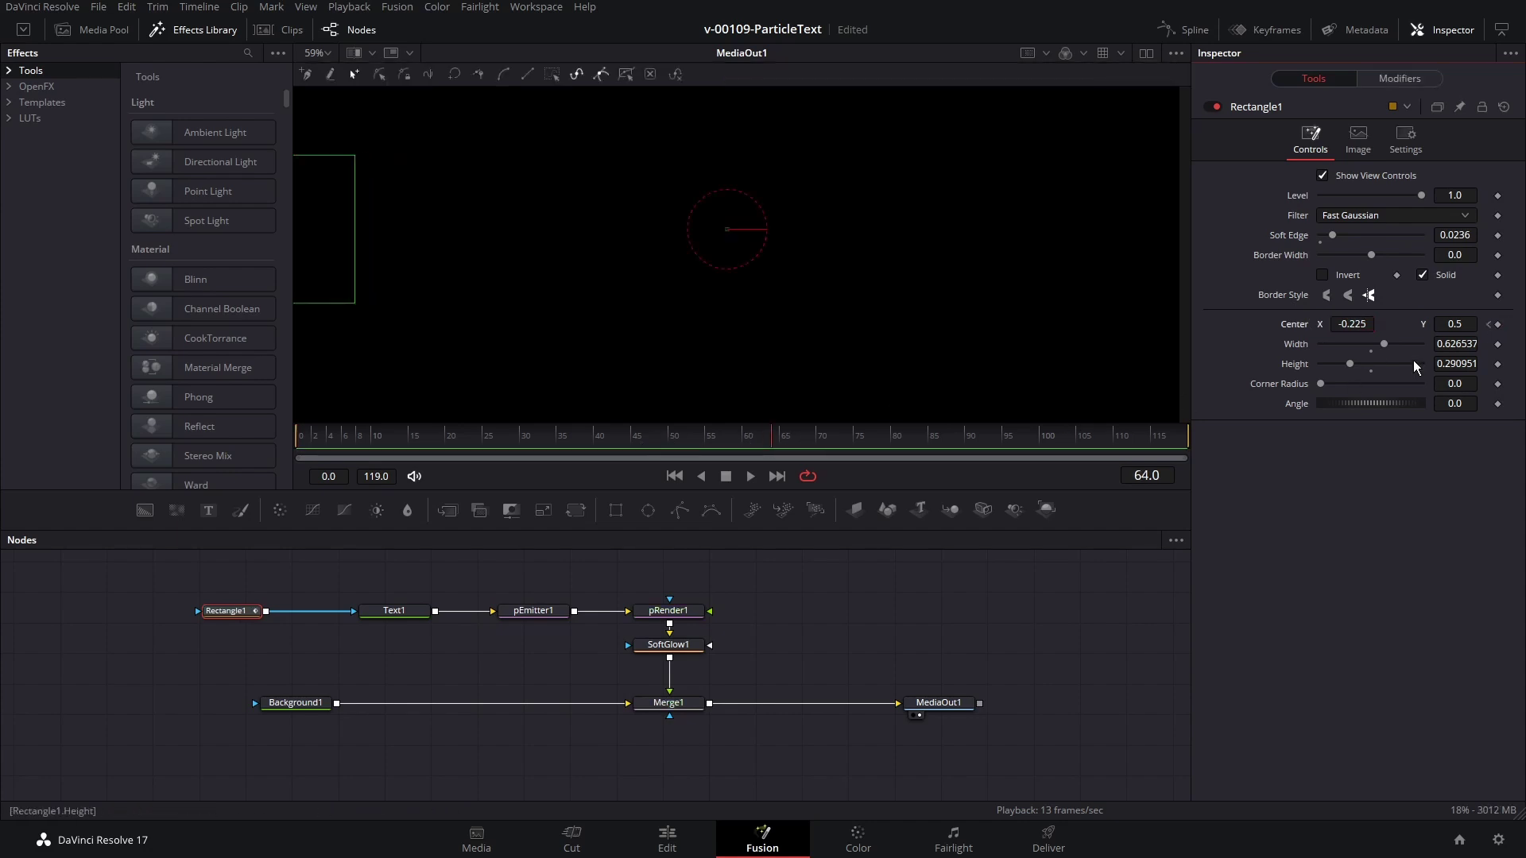
left_click(375, 437)
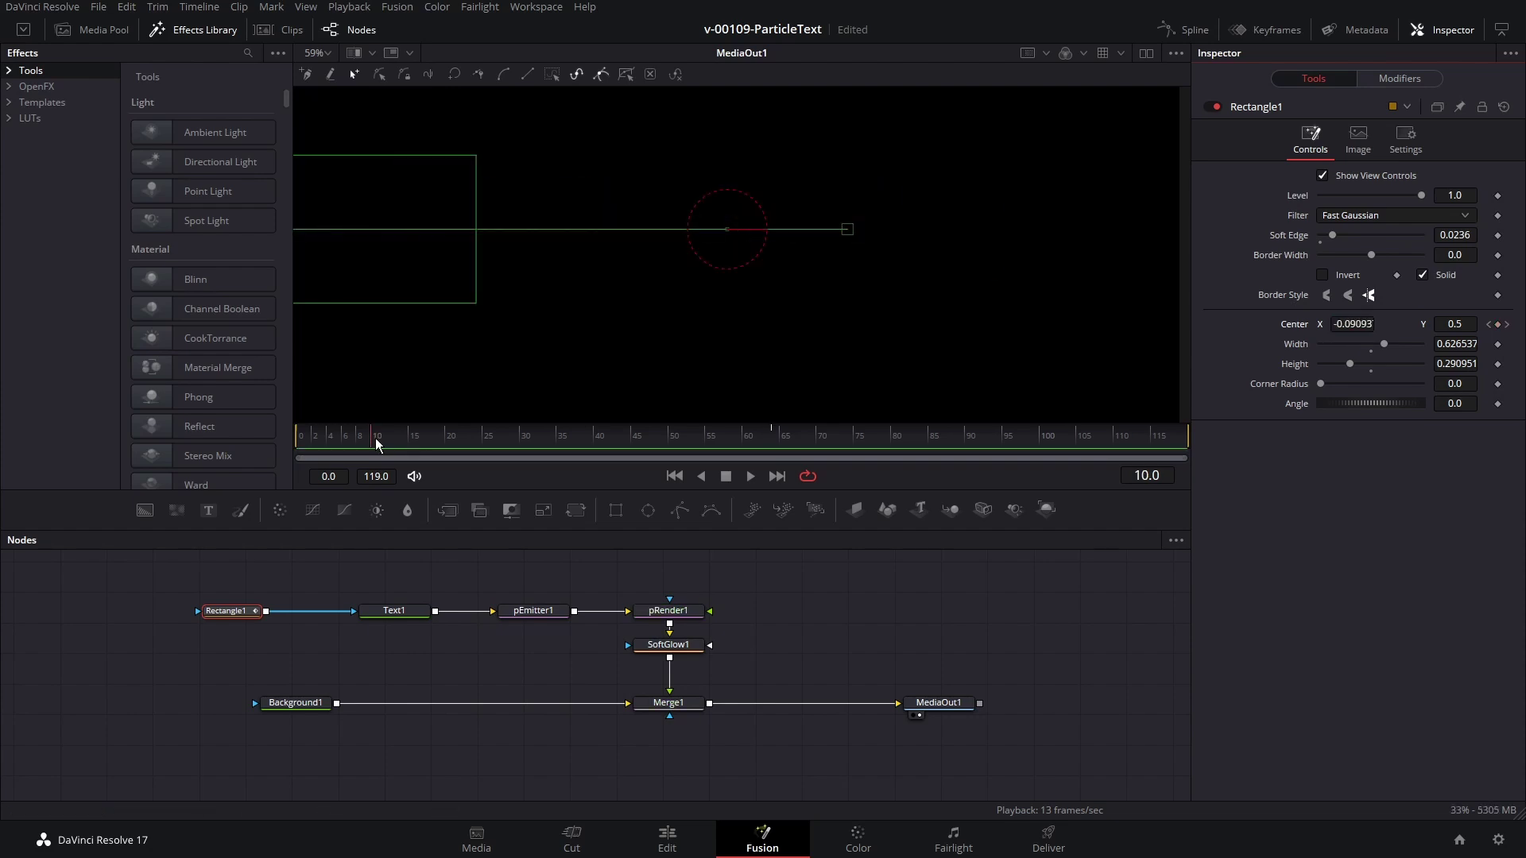
key("space")
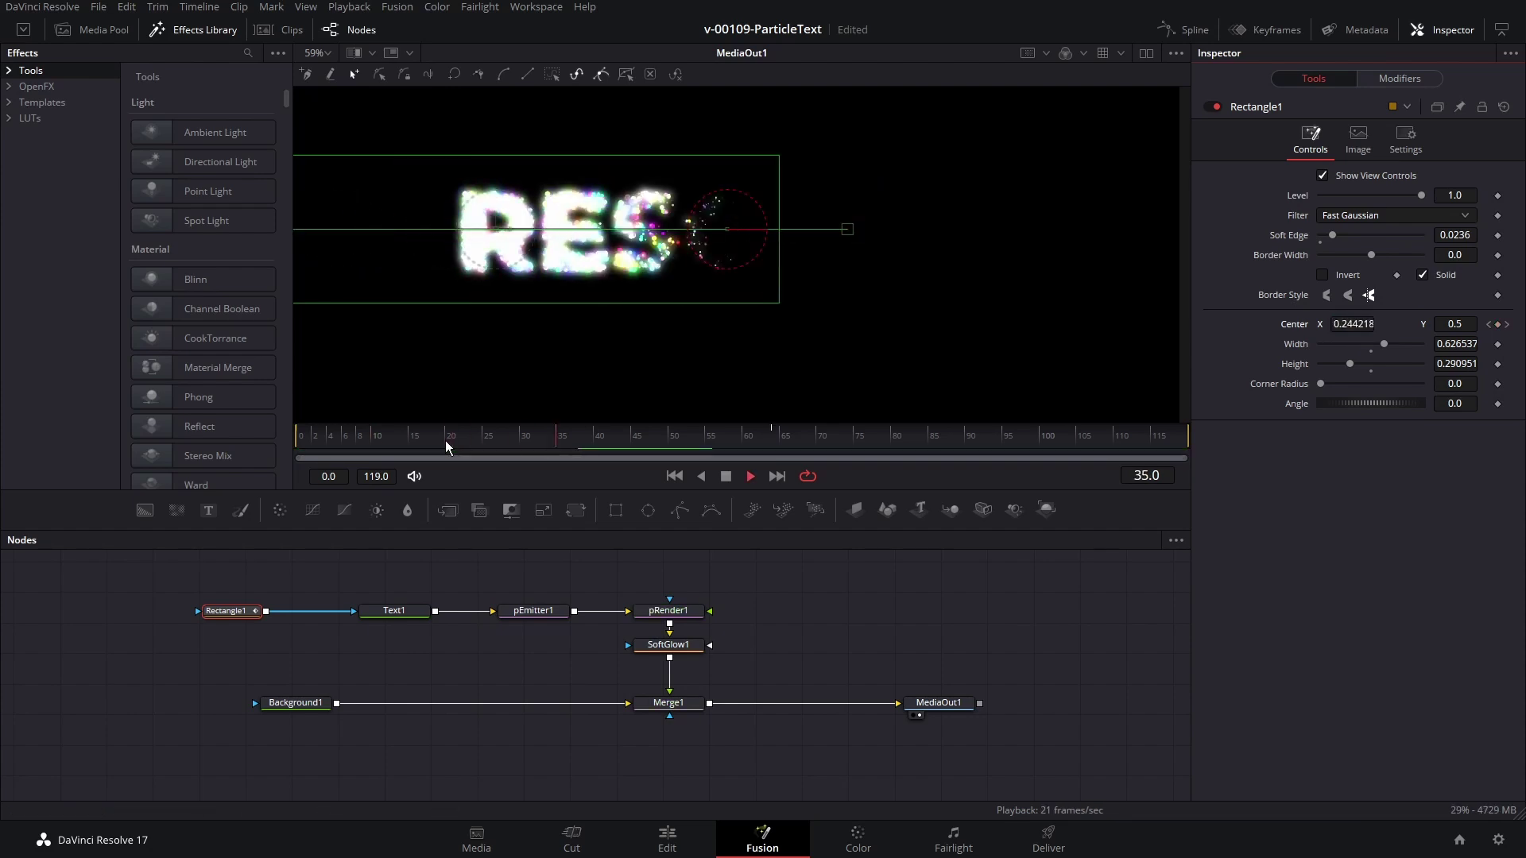
left_click(243, 614)
left_click_drag(540, 612, 406, 613)
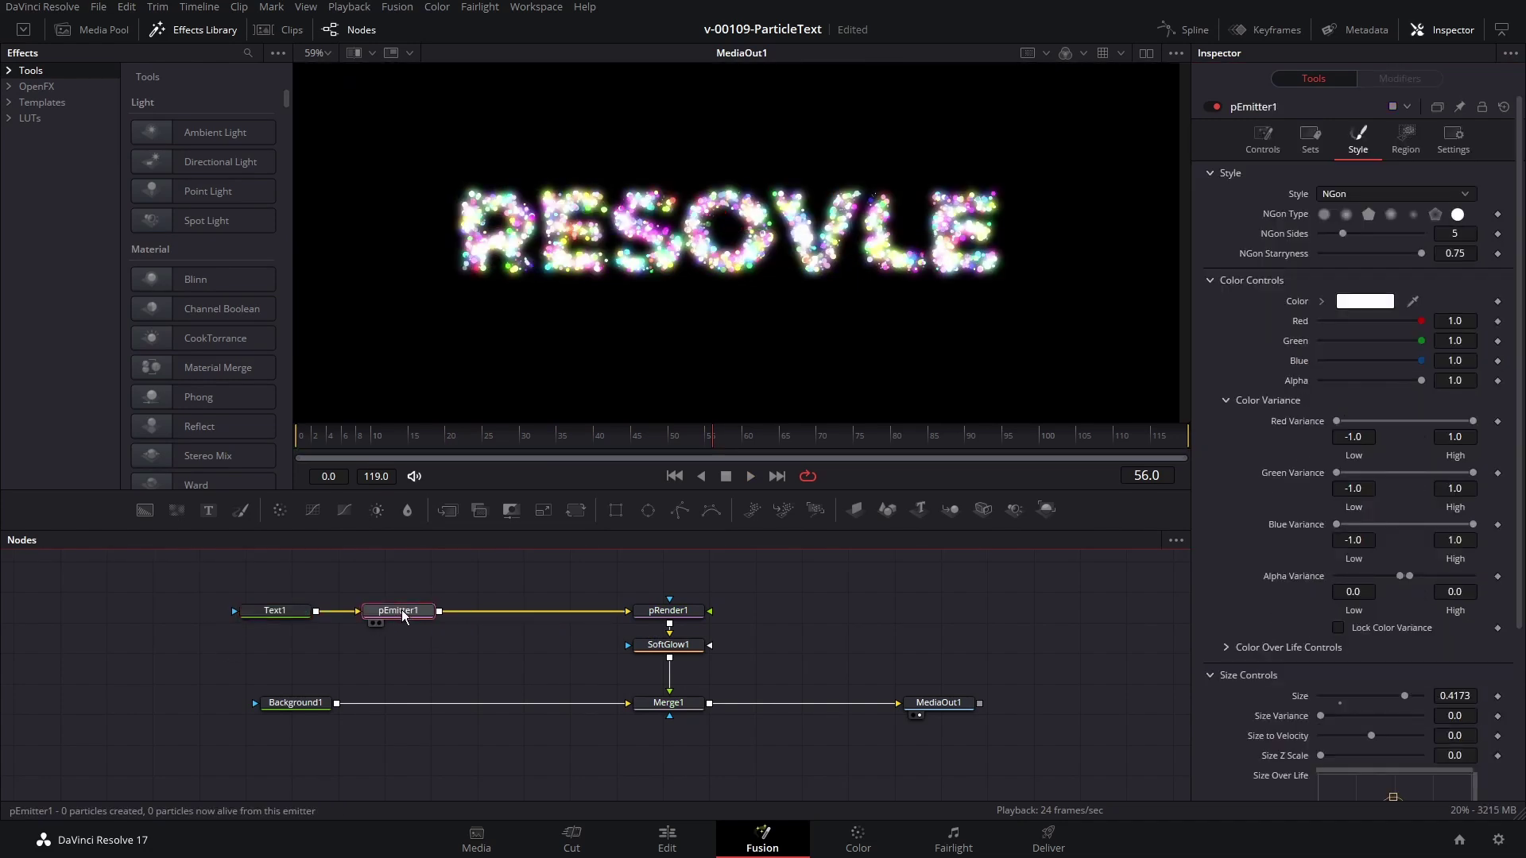
Step: Add pTurbulence after pEmitter1 and raise its X, Y and Z strengths
key("shift+space")
type("sof")
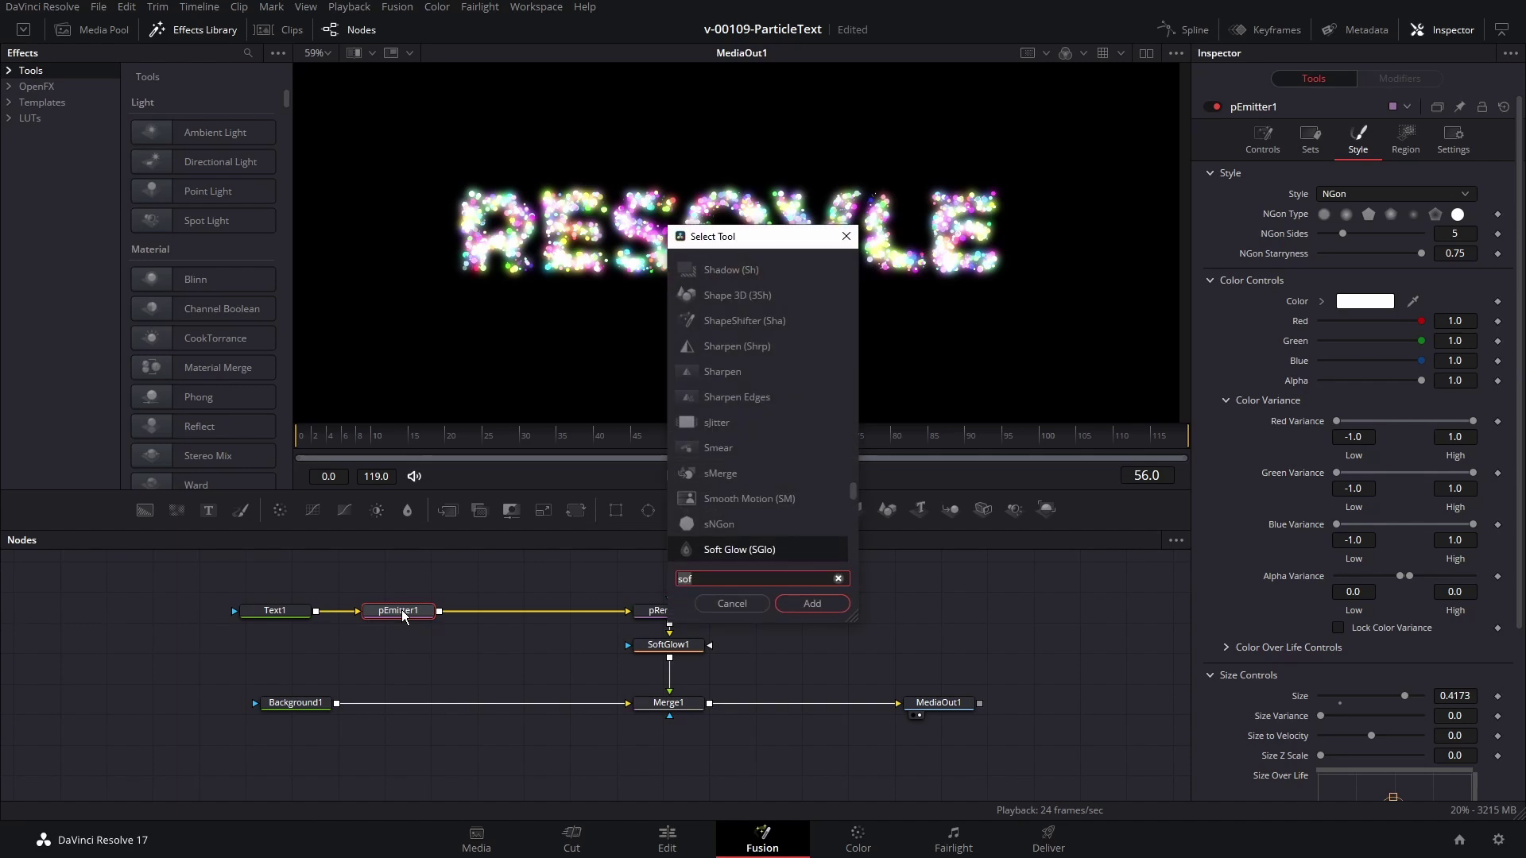
key("BackSpace")
key("BackSpace")
key("BackSpace")
type("pr")
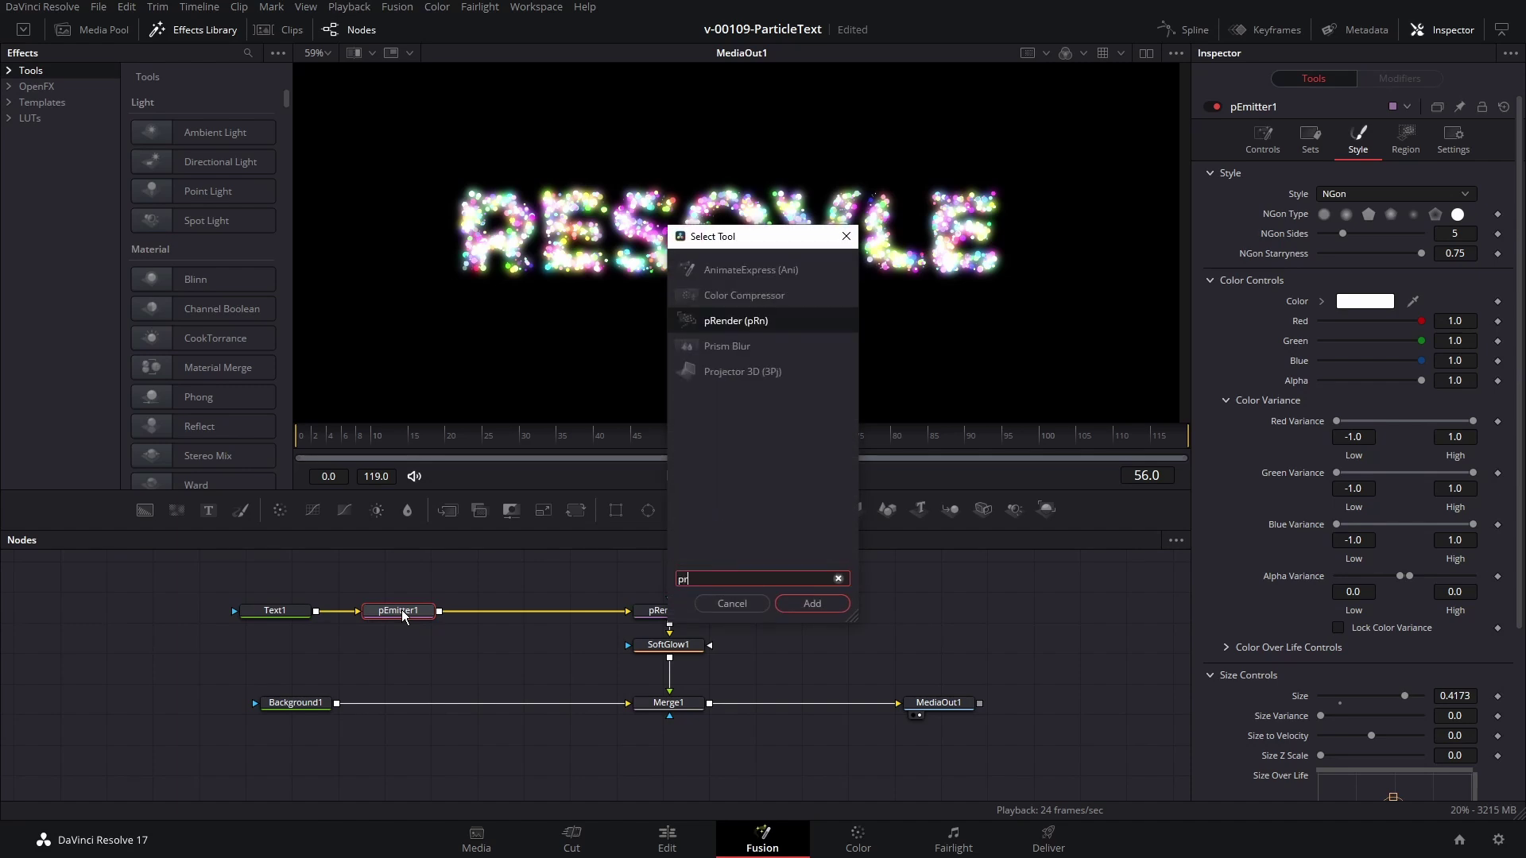
key("BackSpace")
type("tu")
key("Return")
left_click_drag(485, 612, 496, 612)
left_click_drag(1330, 216, 1348, 256)
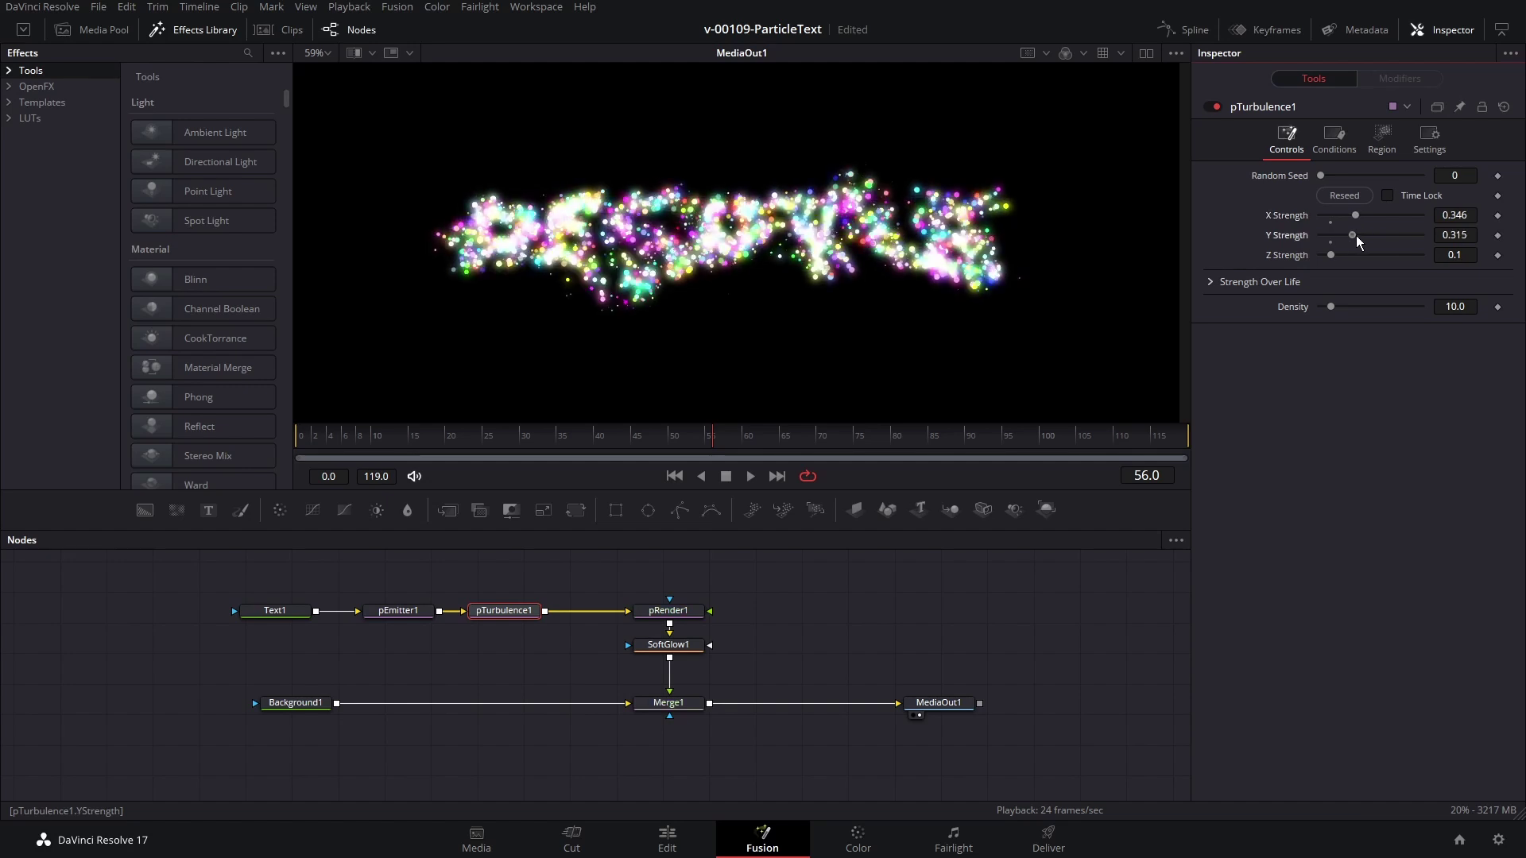
left_click_drag(1330, 307, 1367, 314)
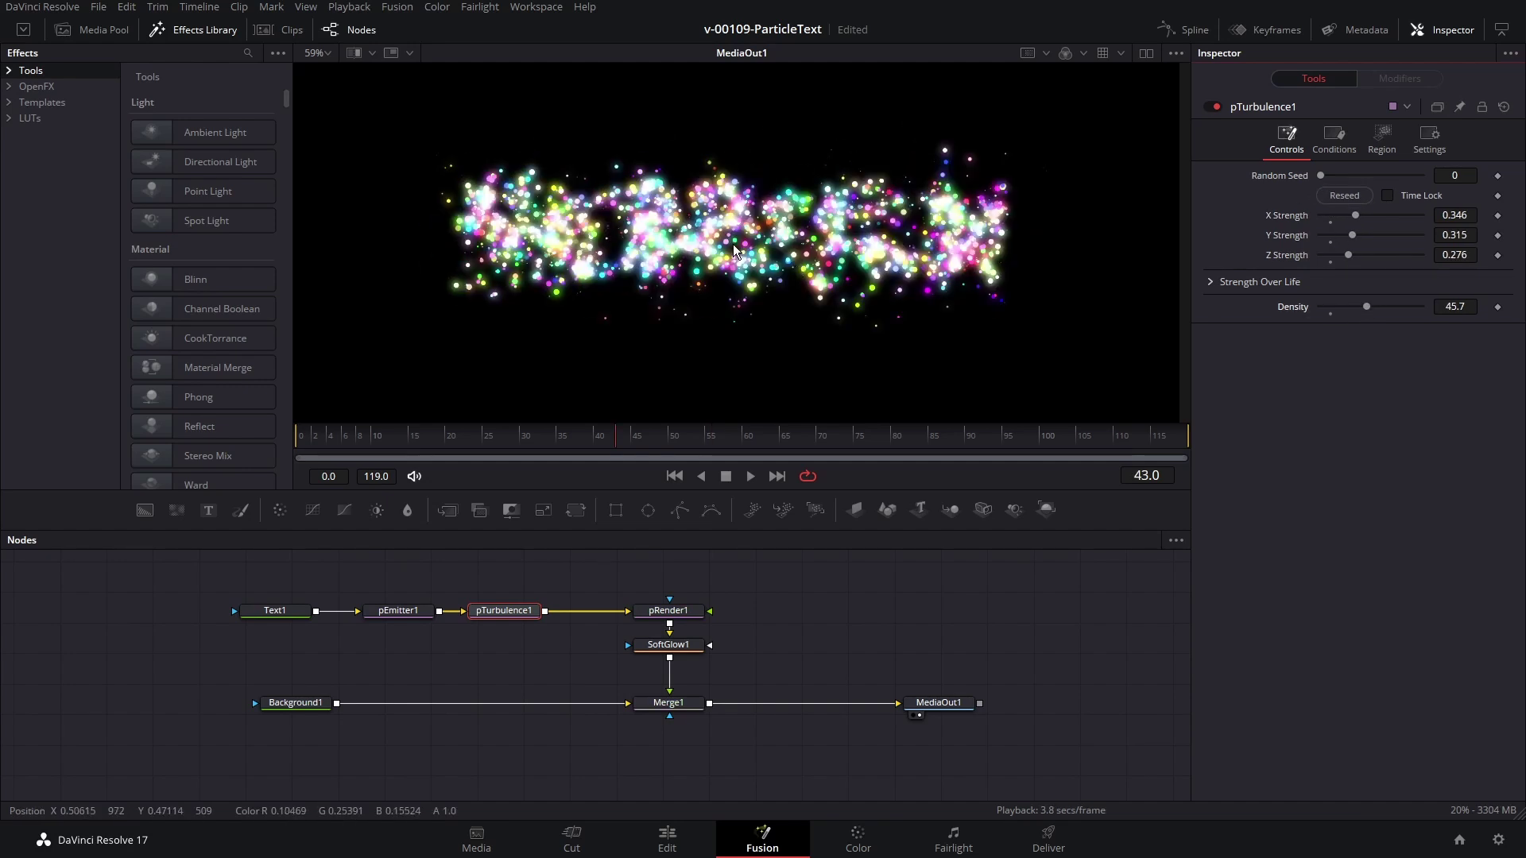
Step: Set turbulence conditions to full probability applying only to older particles, then preview
left_click(1333, 136)
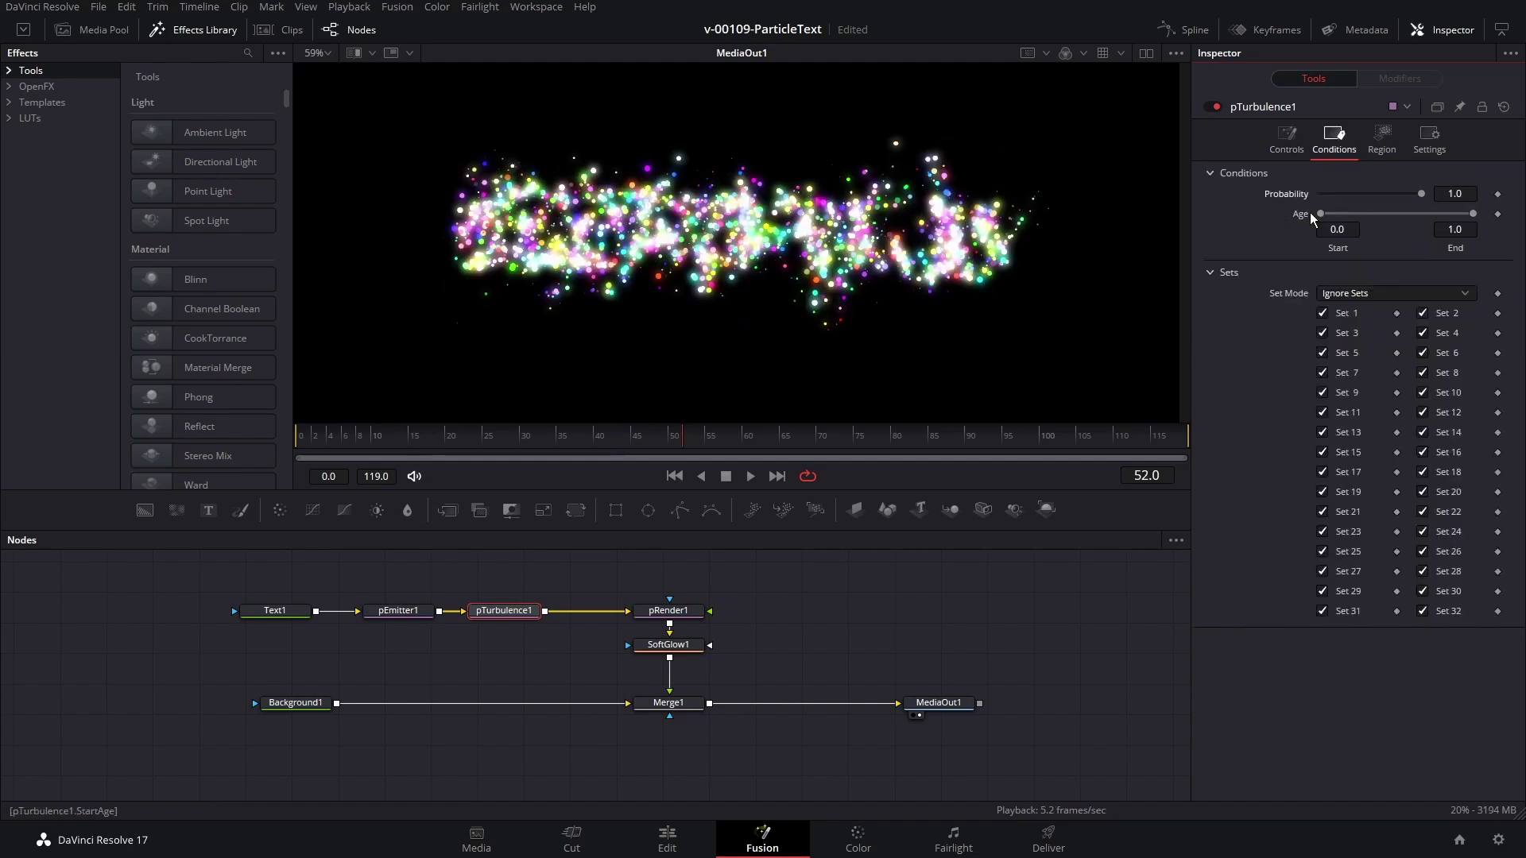
left_click_drag(1406, 194, 1427, 195)
left_click_drag(1320, 213, 1443, 214)
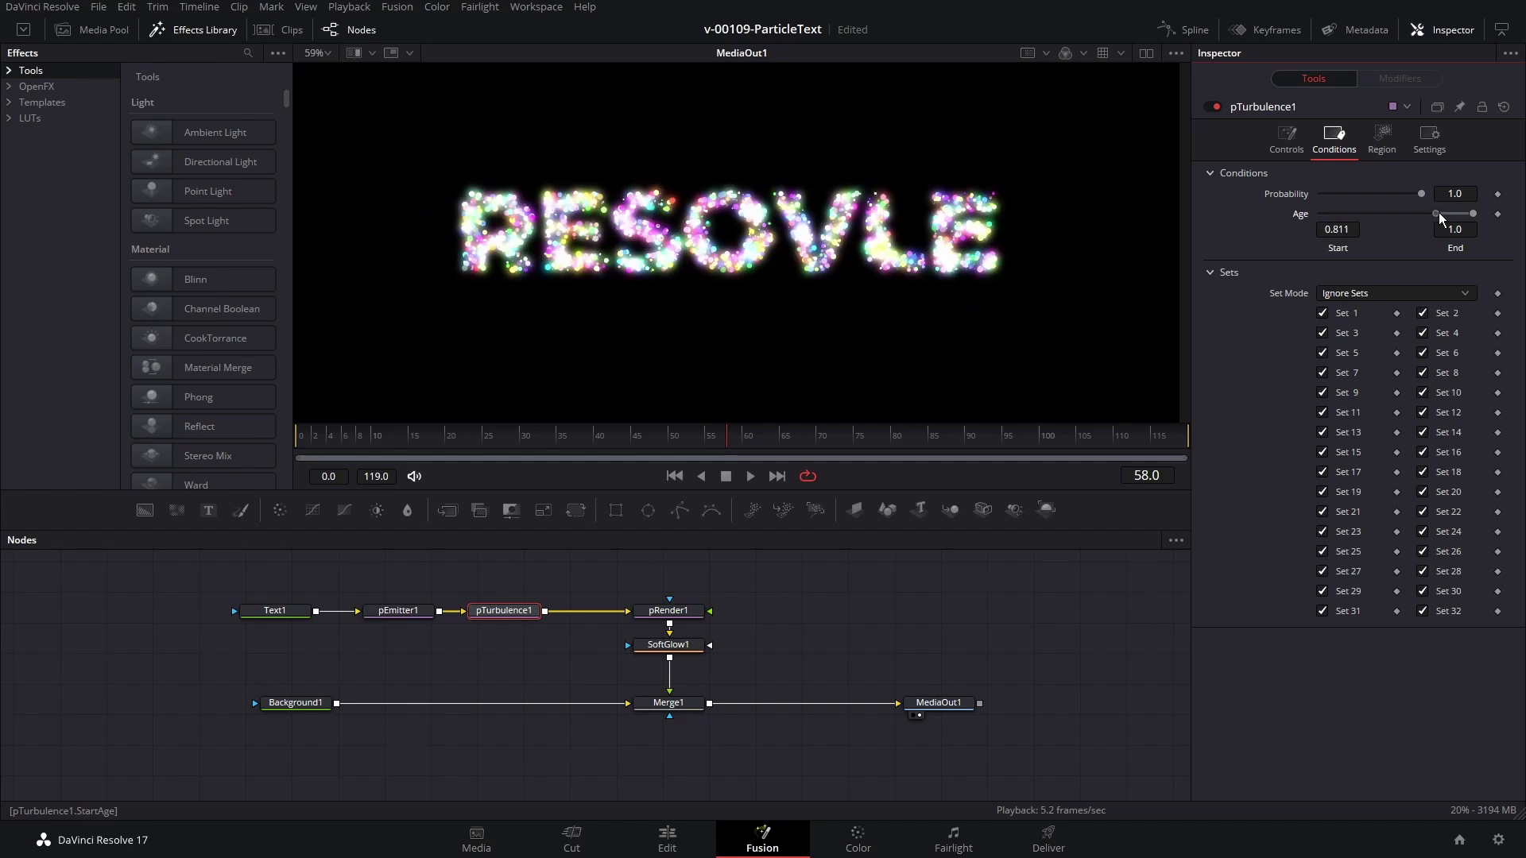
left_click_drag(1413, 219, 1405, 220)
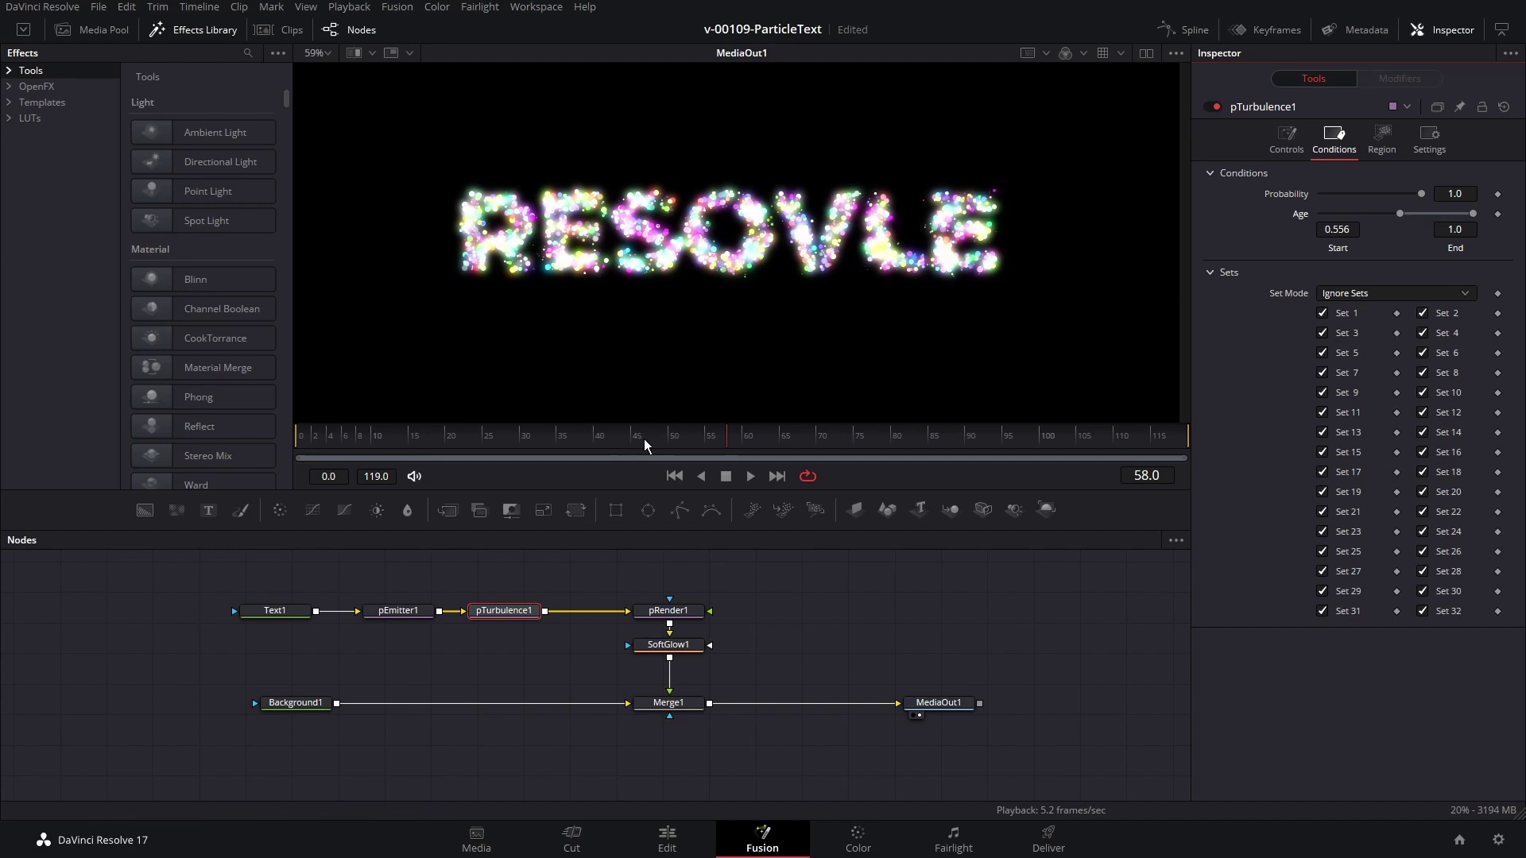
key("space")
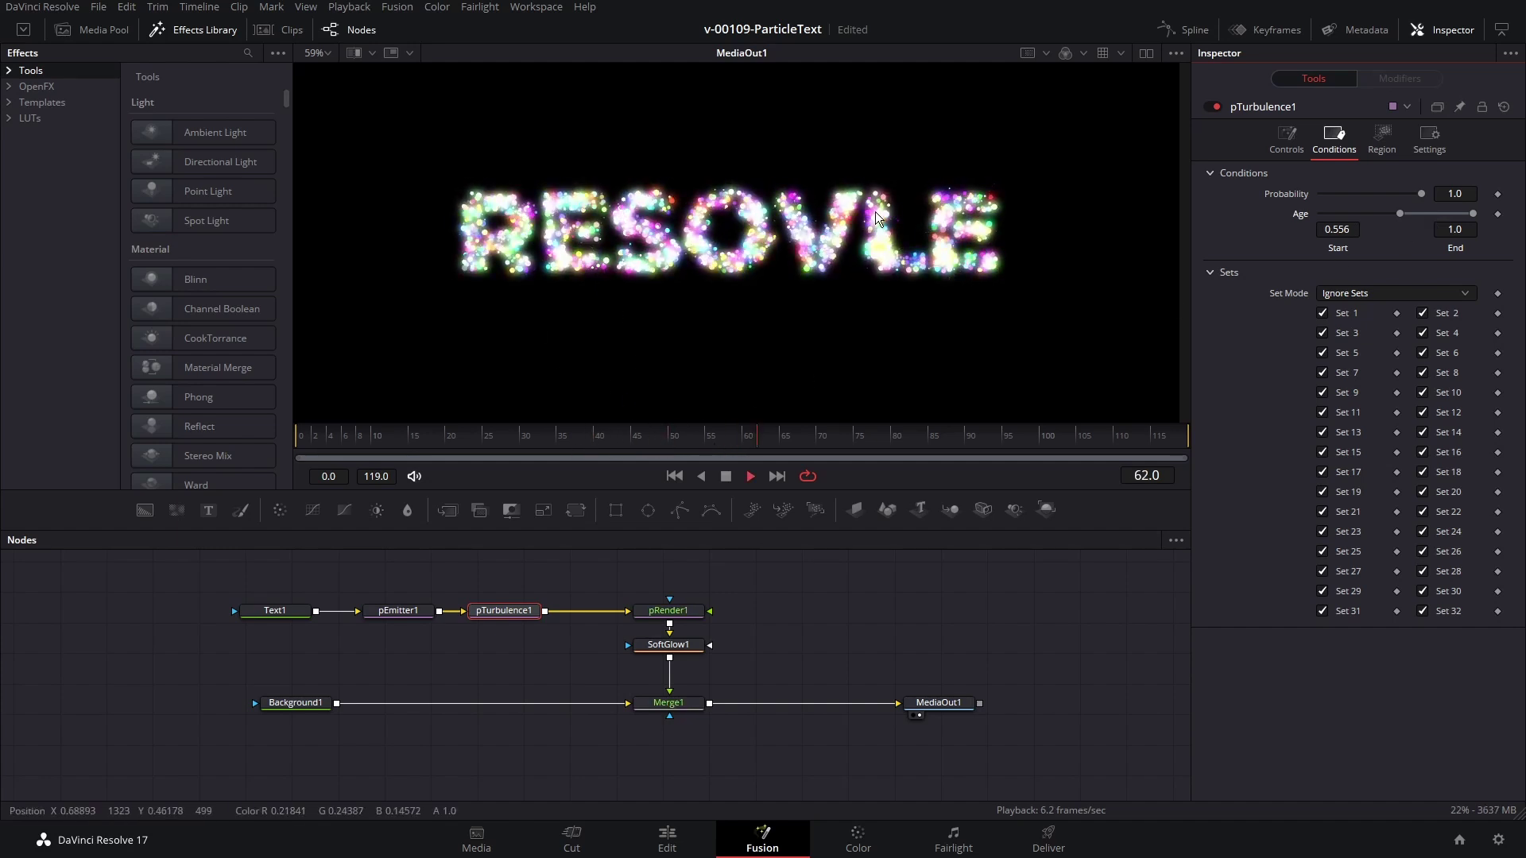
key("space")
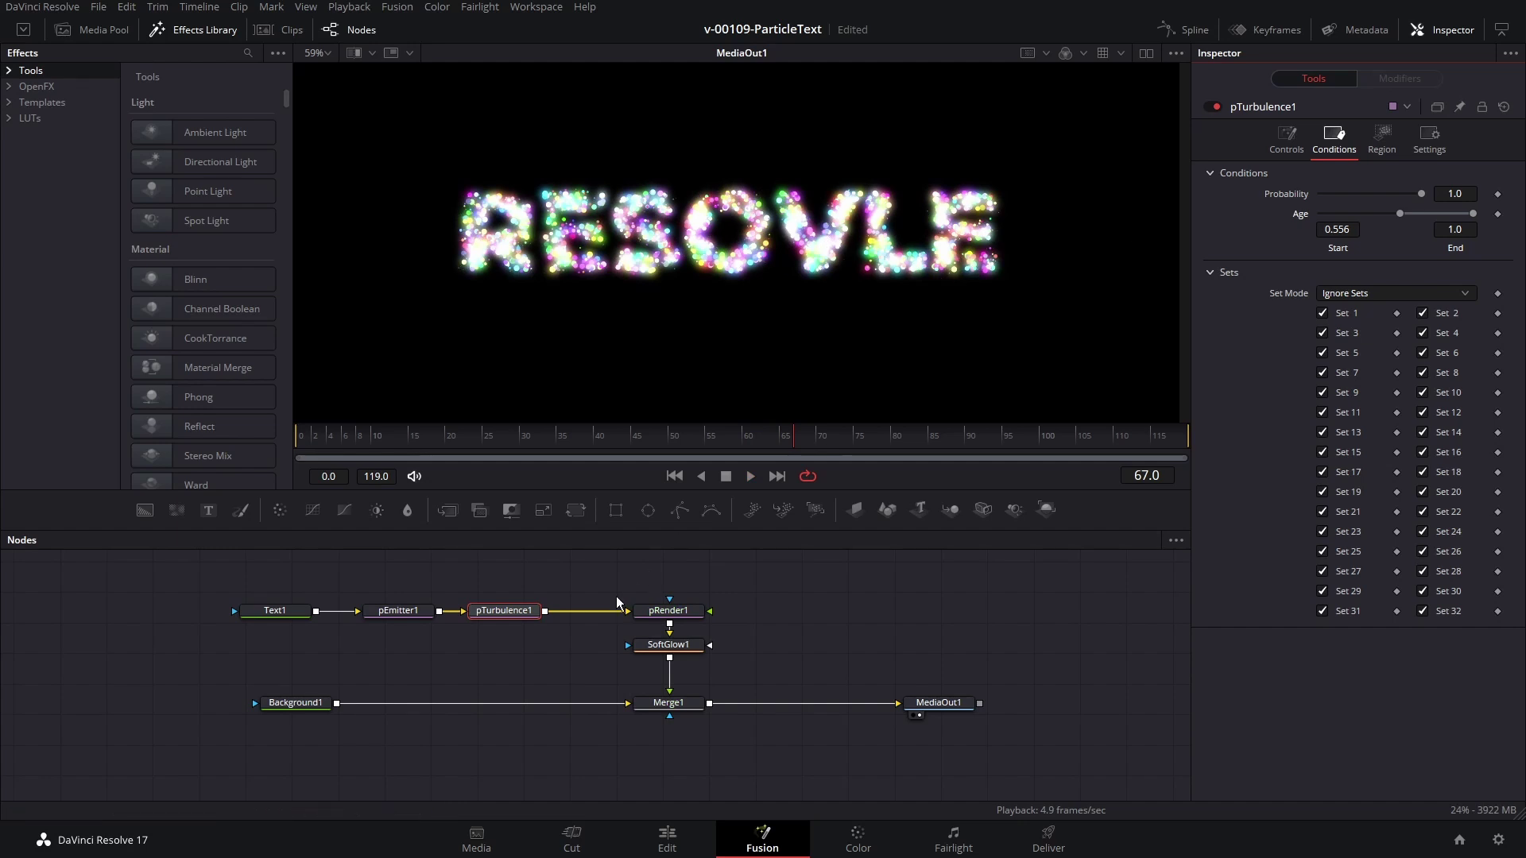
Step: Reshape pEmitter1's size-over-life curve so particles grow toward the end of life
left_click(414, 611)
scroll(1460, 688, "down", 5)
left_click_drag(1394, 609, 1397, 653)
key("Delete")
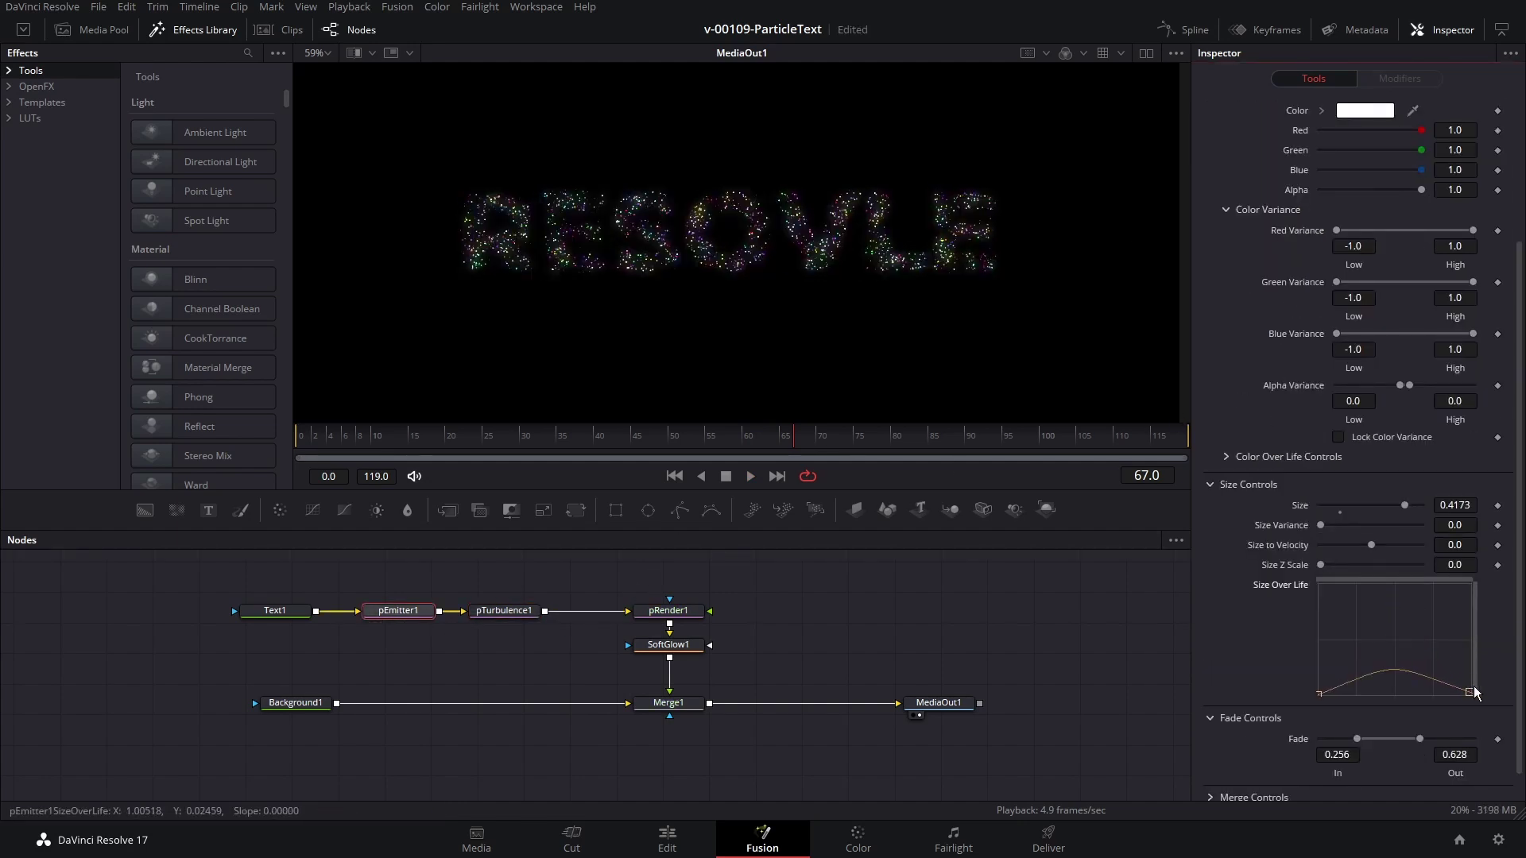
left_click_drag(1468, 694, 1464, 620)
left_click_drag(1384, 595, 1399, 624)
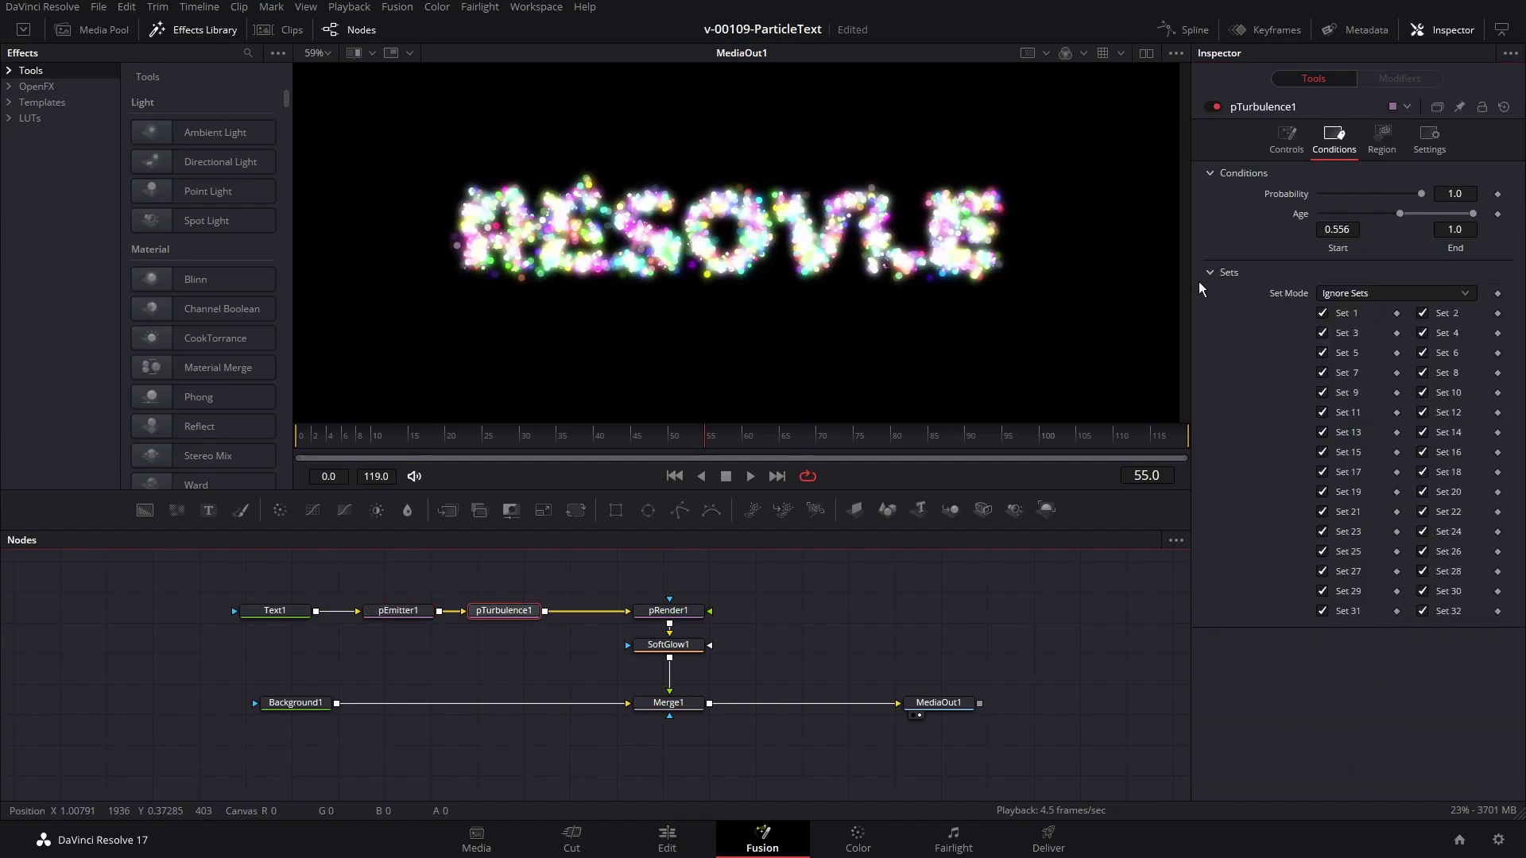
Step: Raise turbulence to X 0.425, Y 0.638, Z 0.677, preview to frame 77, then disable pTurbulence1
left_click(1287, 140)
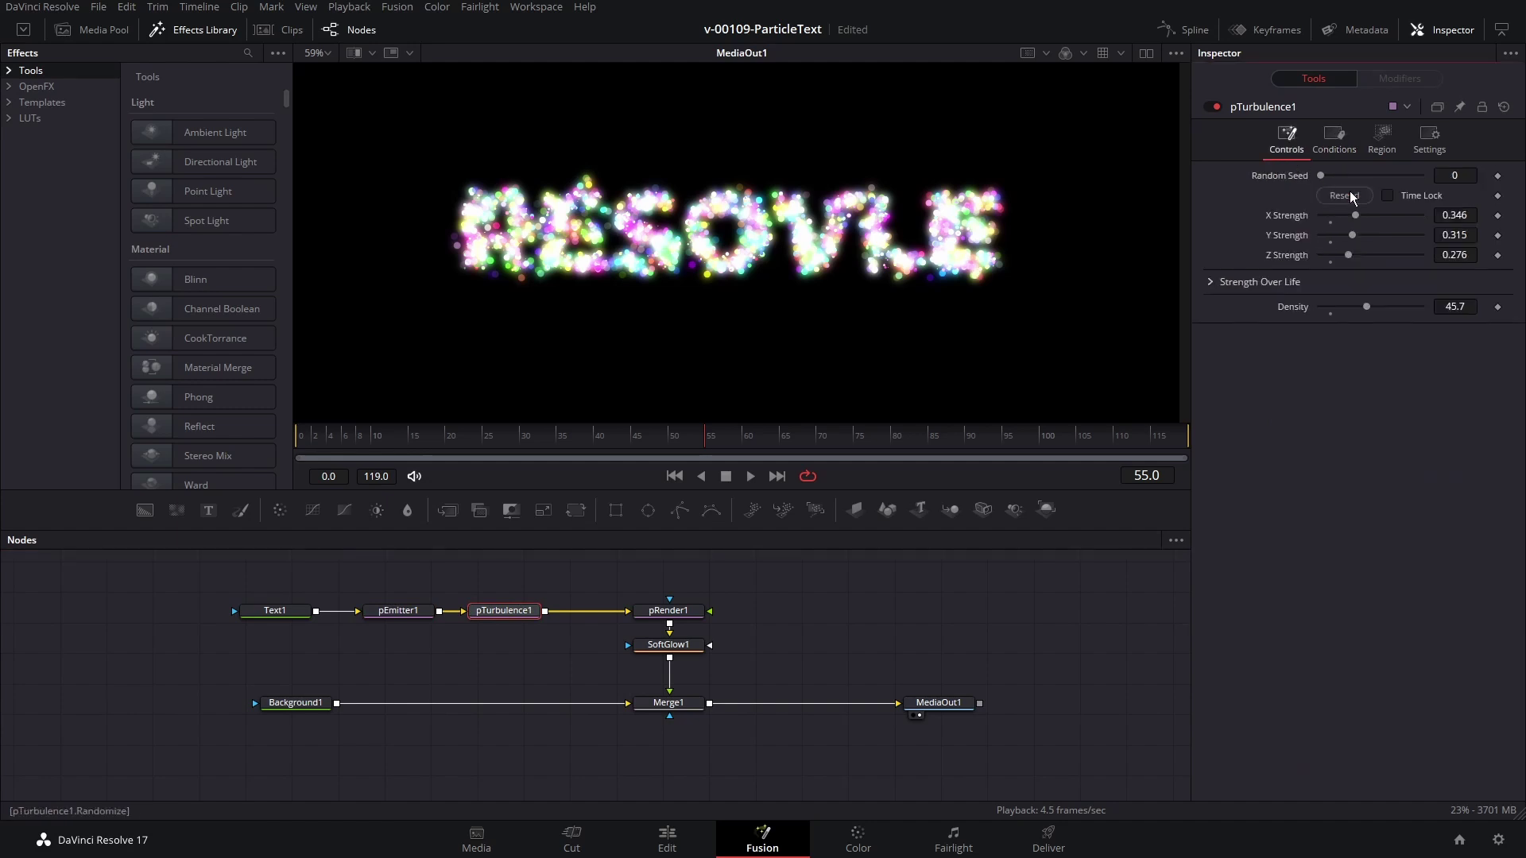
left_click_drag(1353, 255, 1386, 217)
left_click(1402, 236)
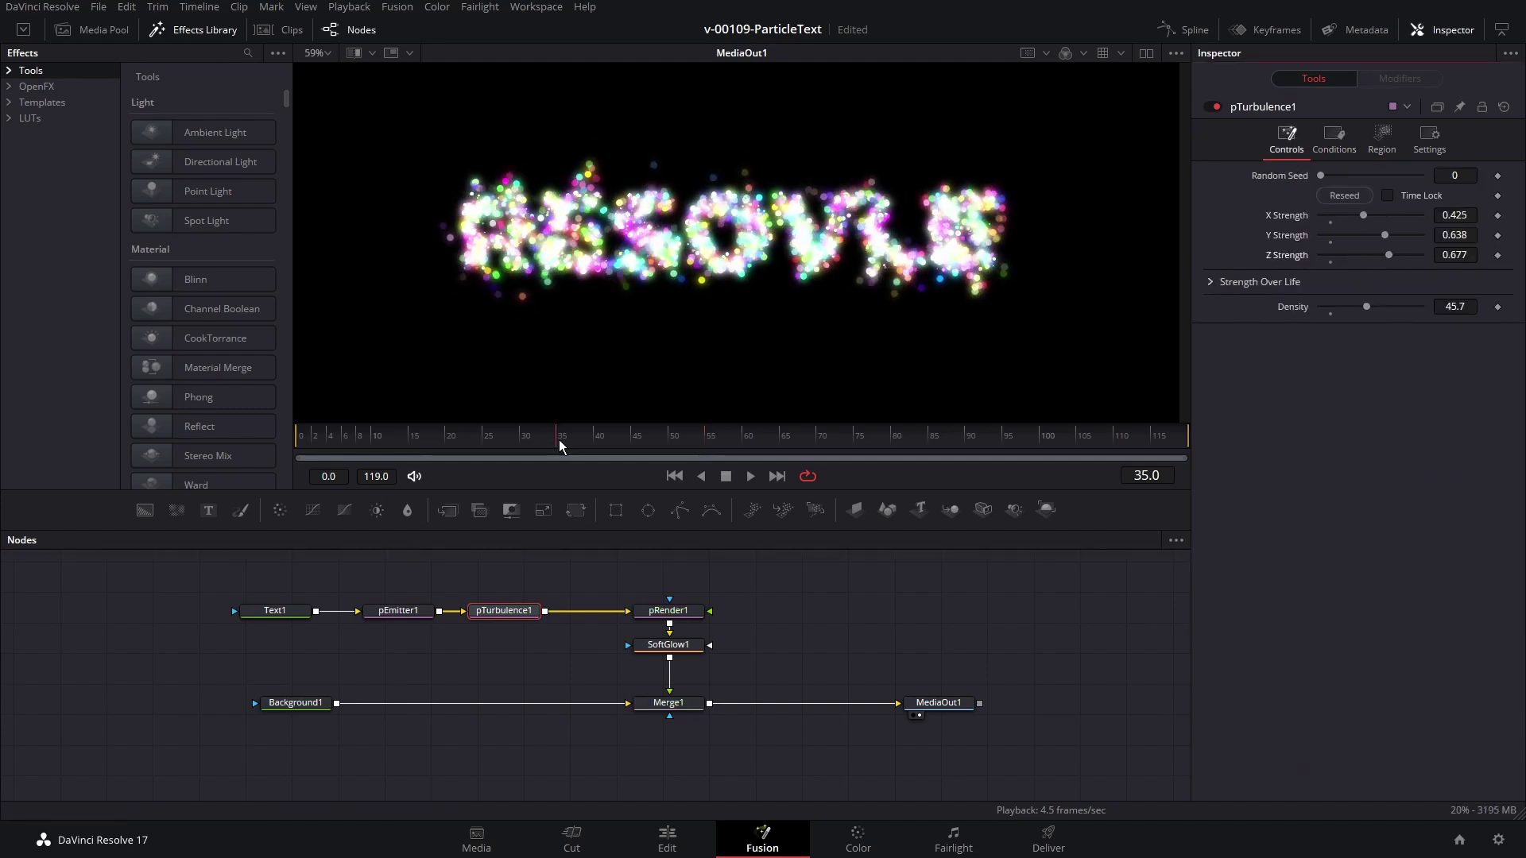
left_click(556, 439)
key("space")
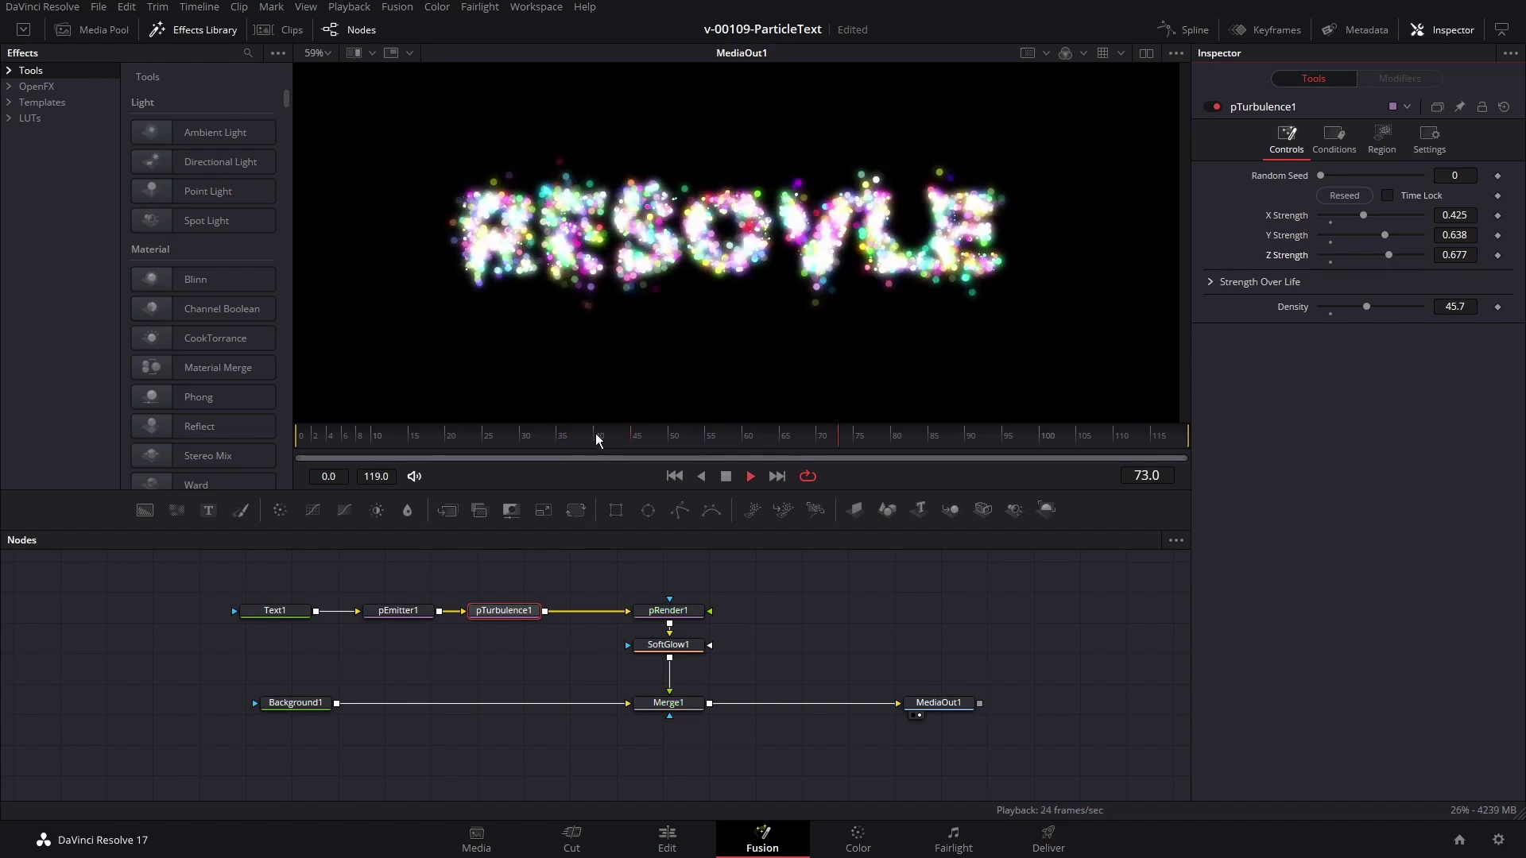
key("space")
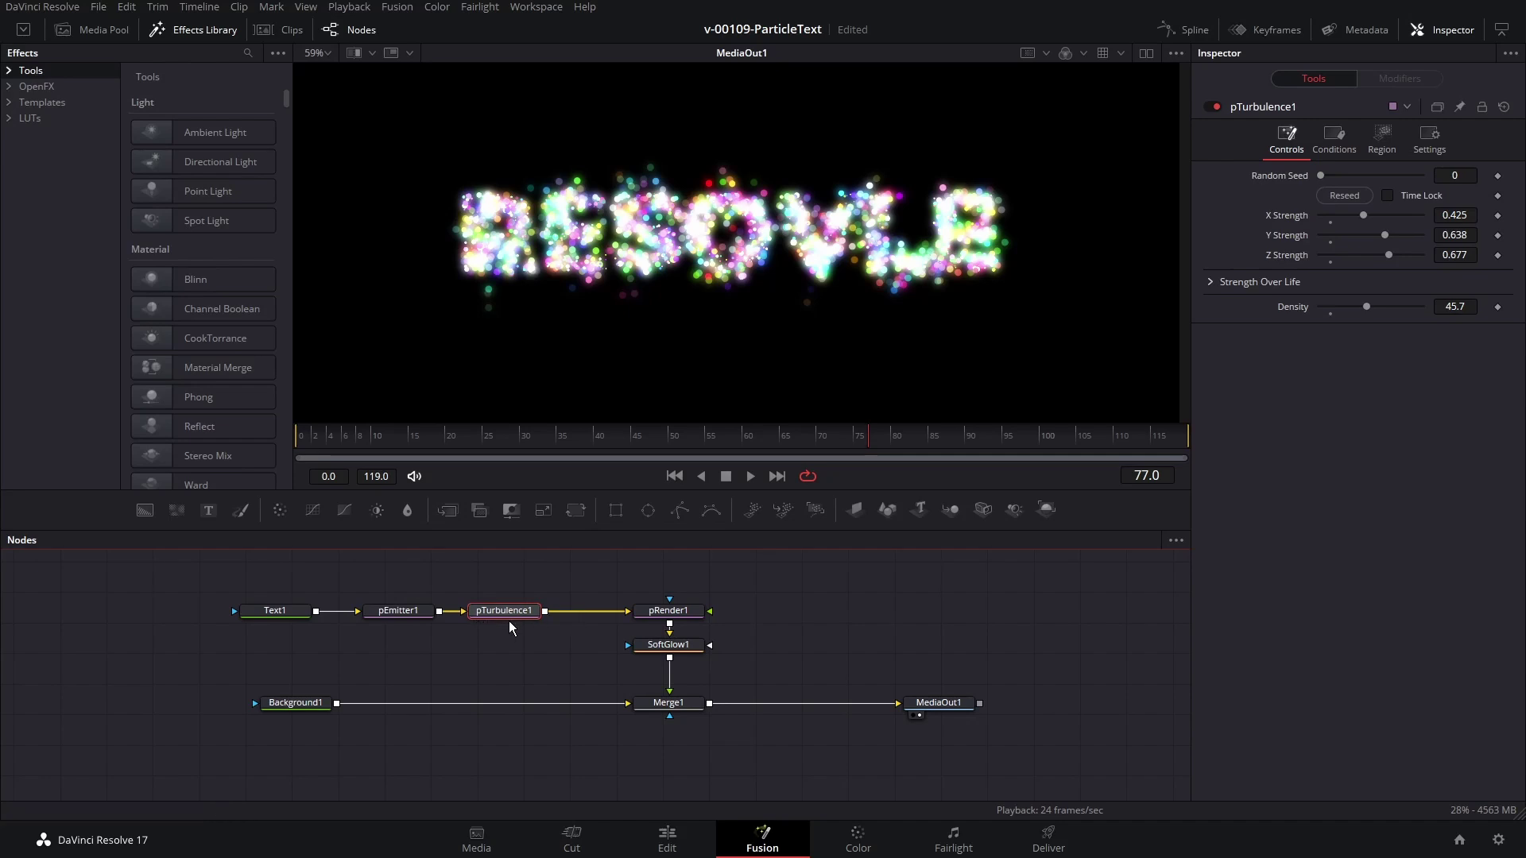
left_click(1216, 109)
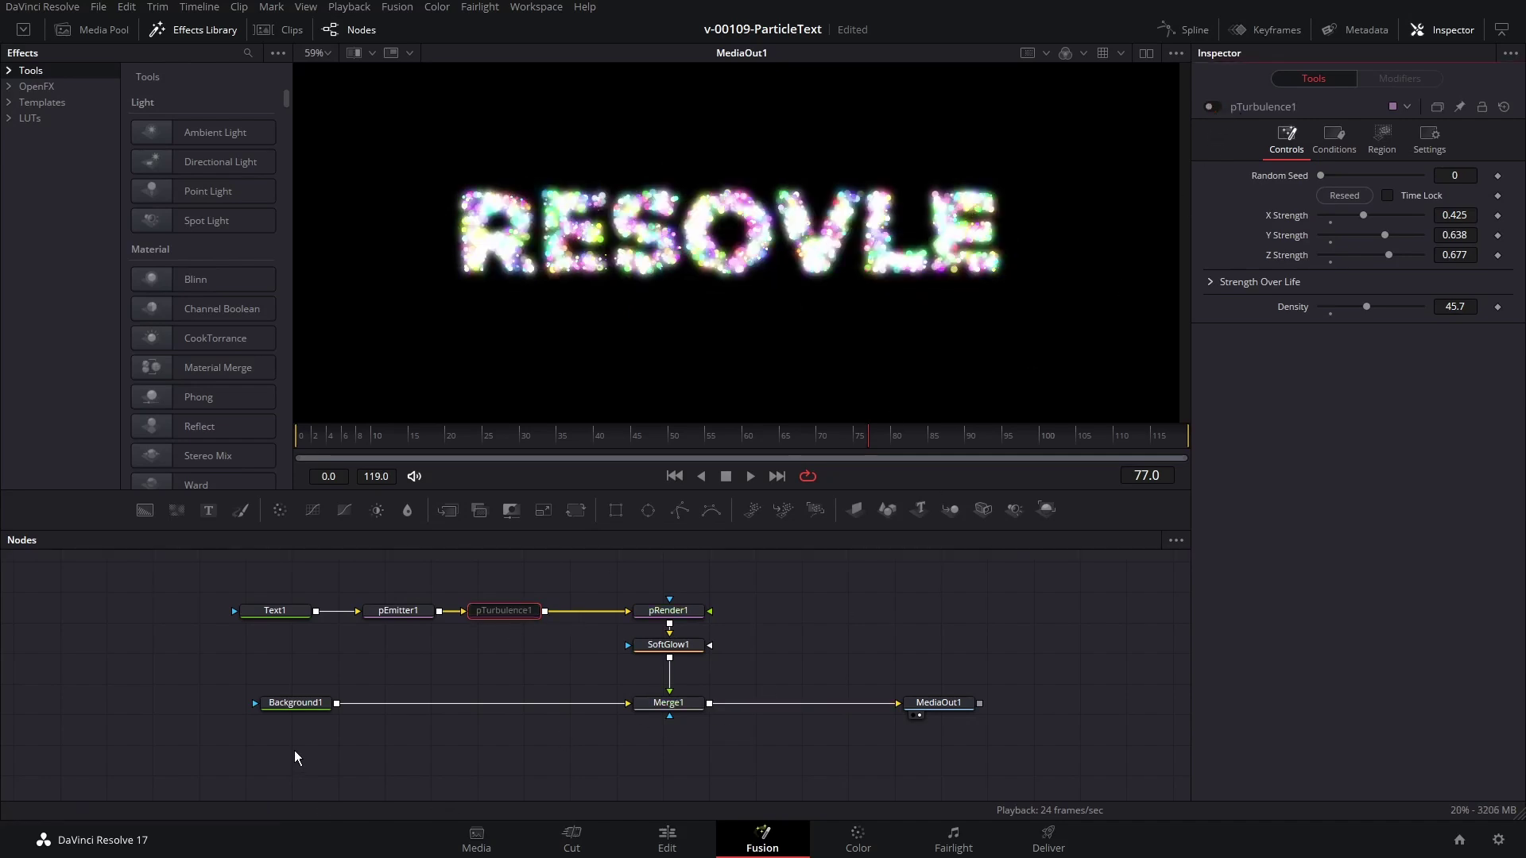
left_click_drag(237, 666, 1022, 768)
Step: Insert Merge2 after SoftGlow1 and connect Text1 to its foreground input
left_click_drag(700, 708, 704, 735)
left_click(679, 669)
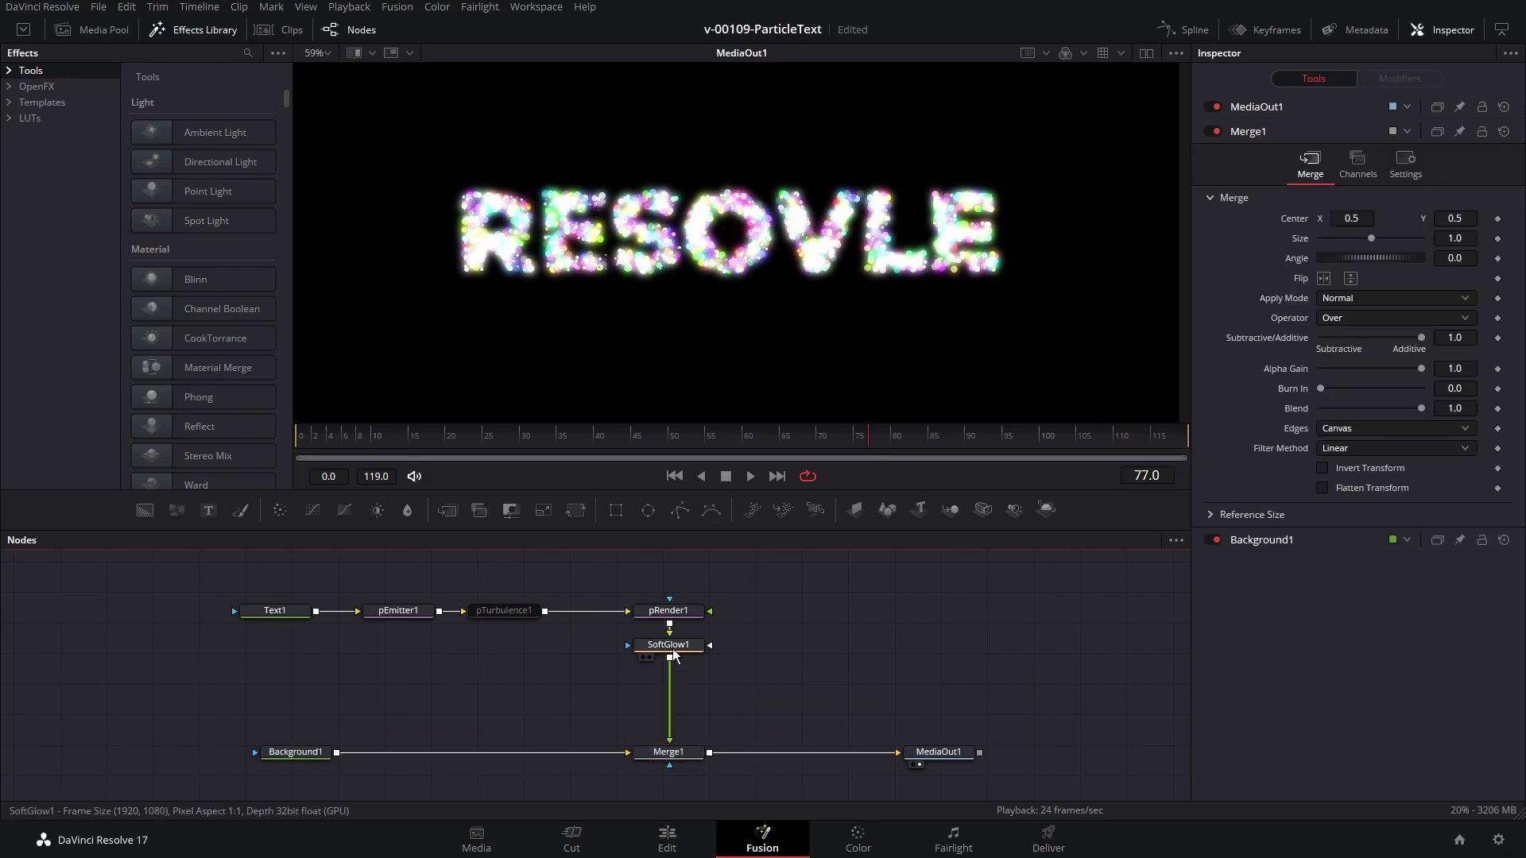
left_click(672, 651)
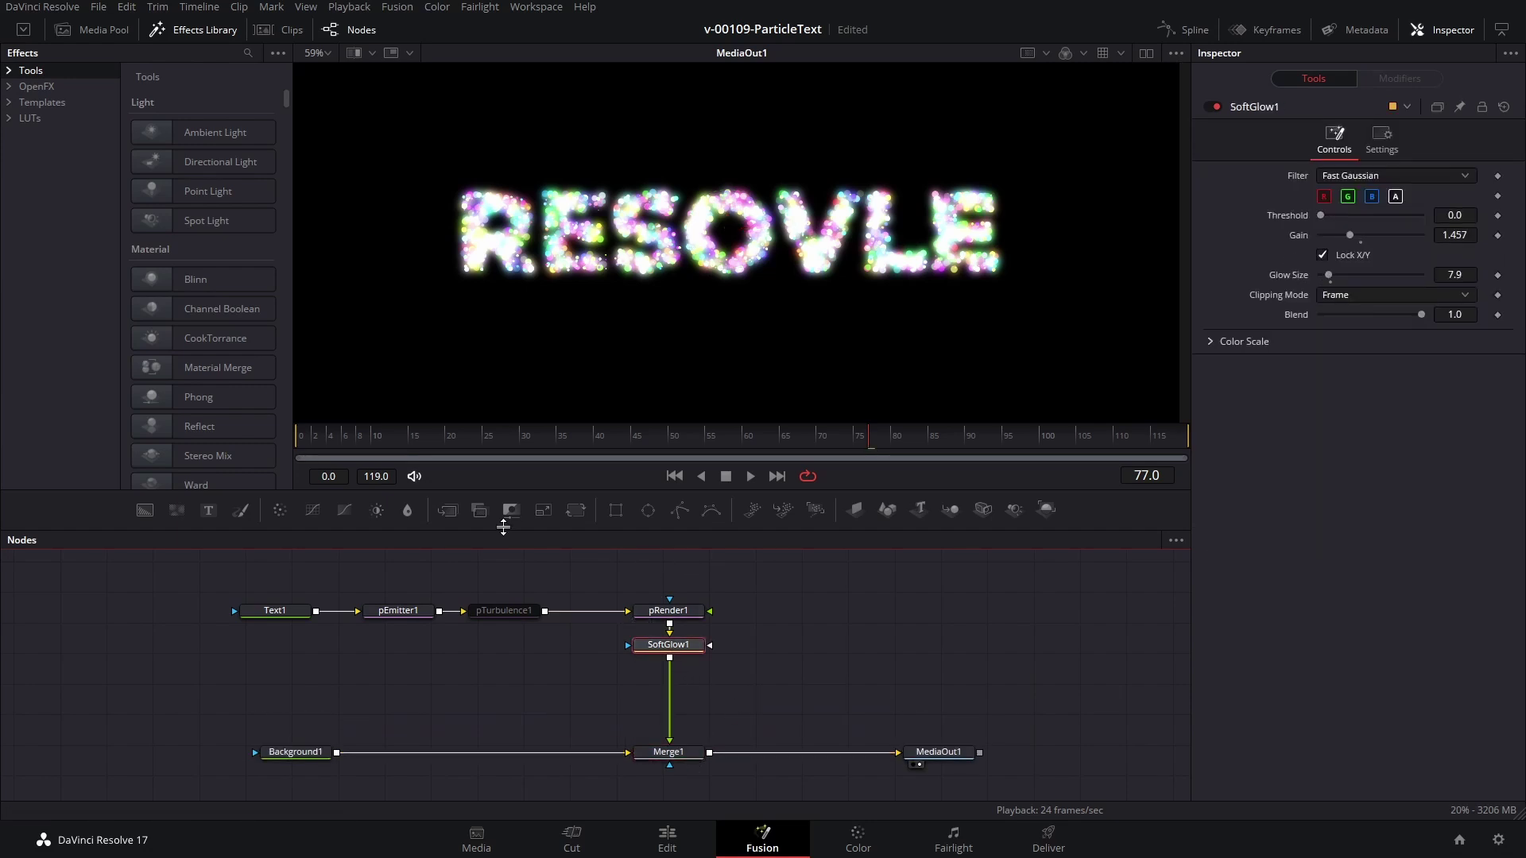
left_click(449, 513)
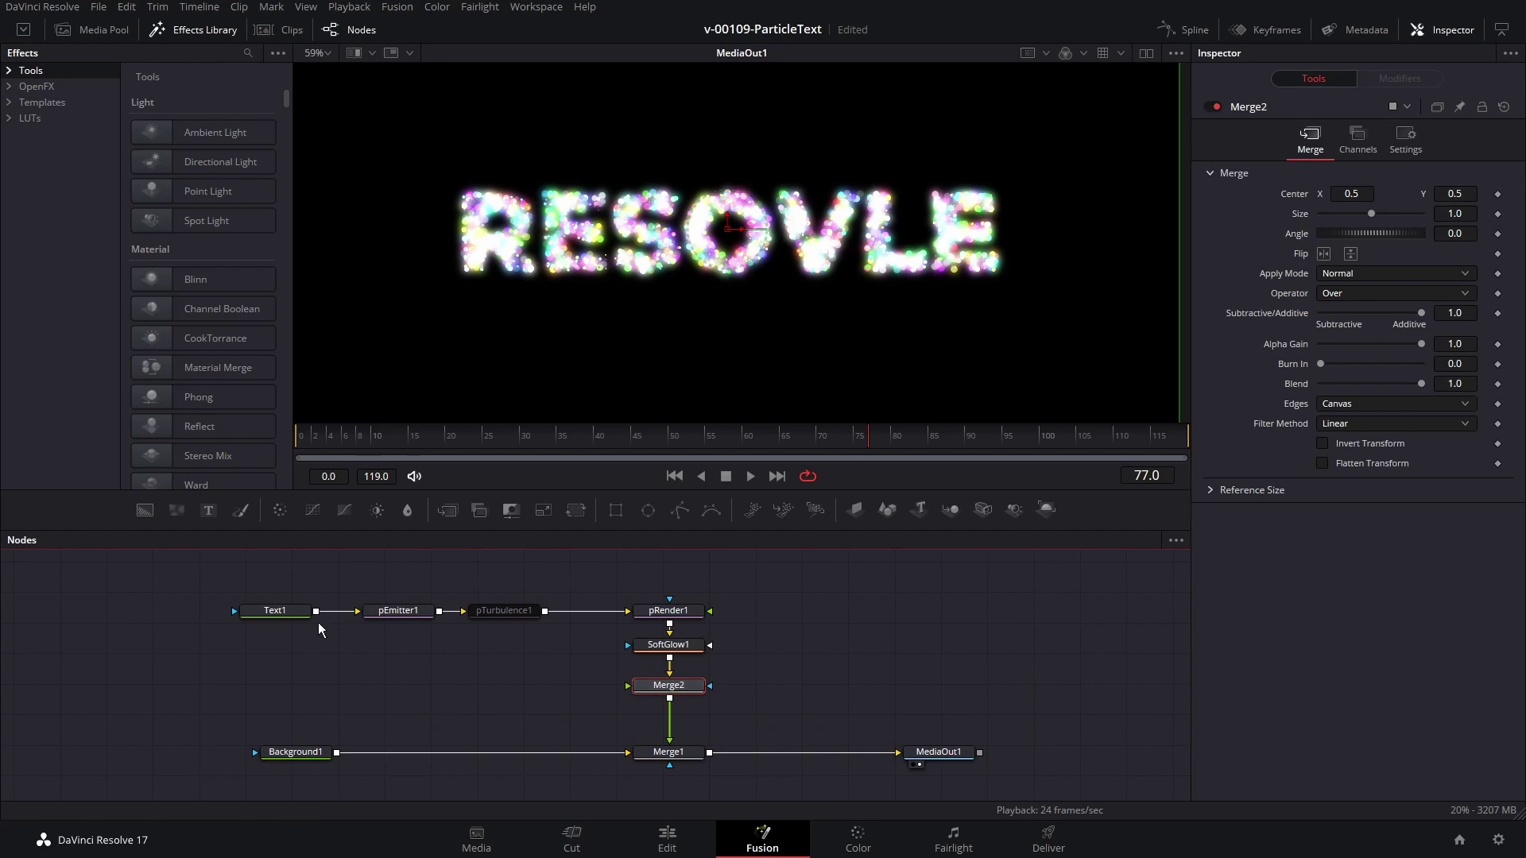
left_click_drag(316, 613, 628, 686)
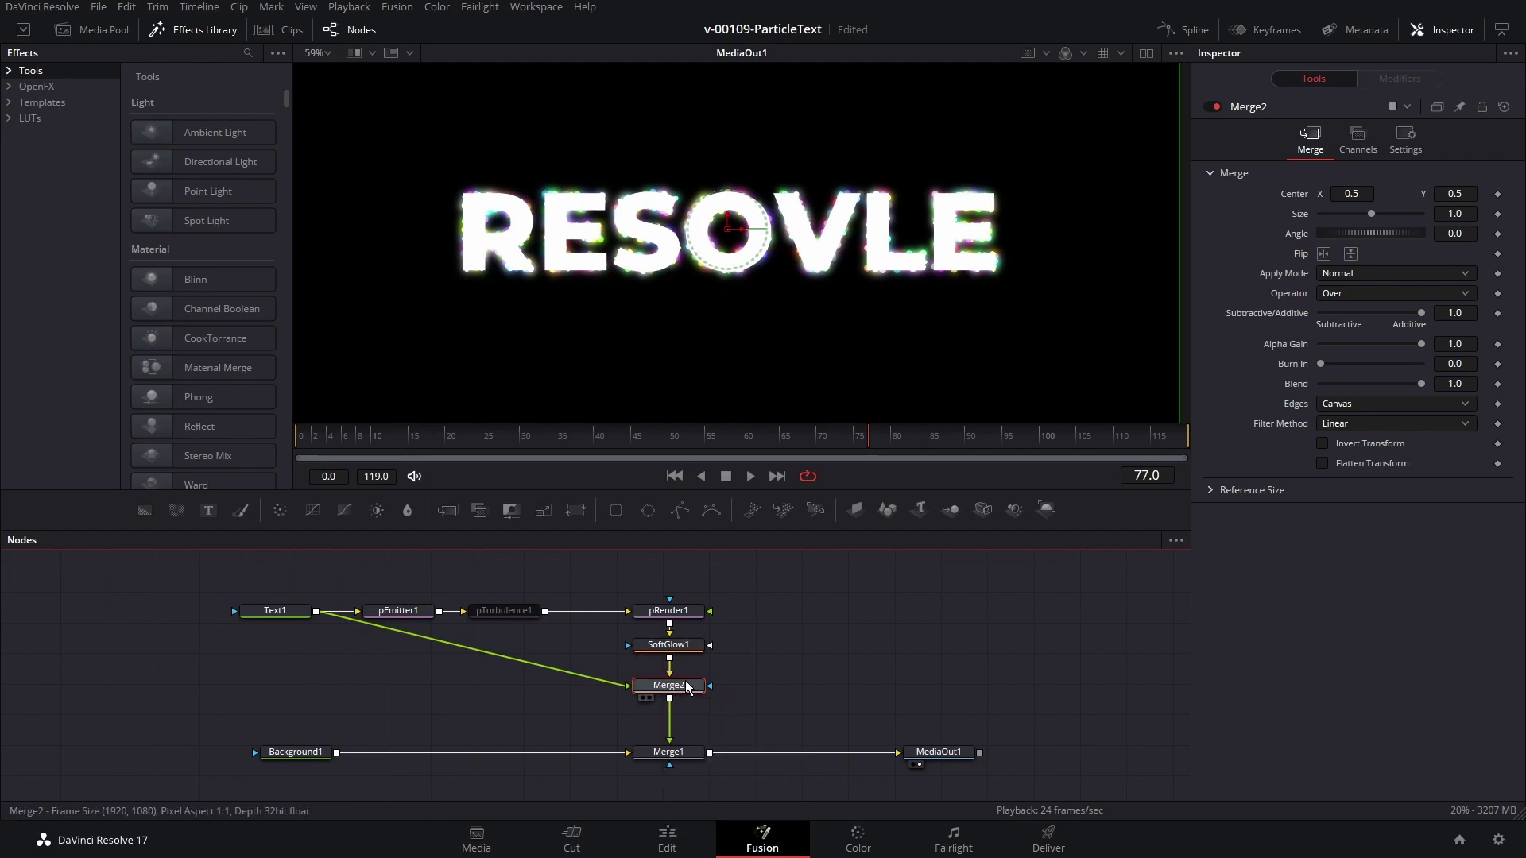
Step: Reframe the viewer on the text and play back to frame 53 to check the layering
scroll(628, 292, "up", 5)
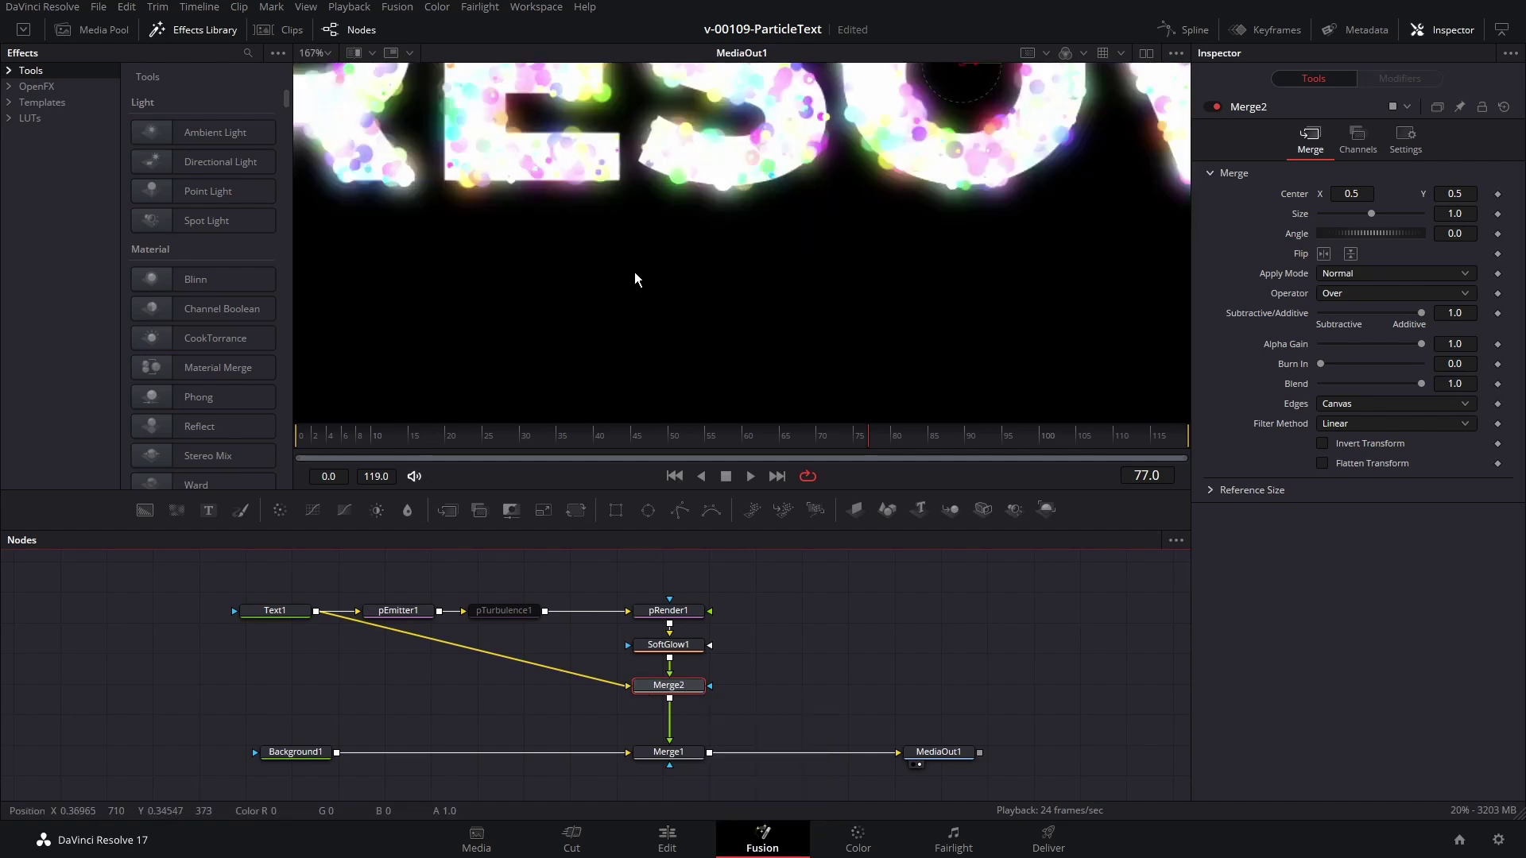
scroll(685, 191, "down", 3)
left_click_drag(693, 186, 694, 188)
left_click_drag(694, 188, 691, 280)
key("space")
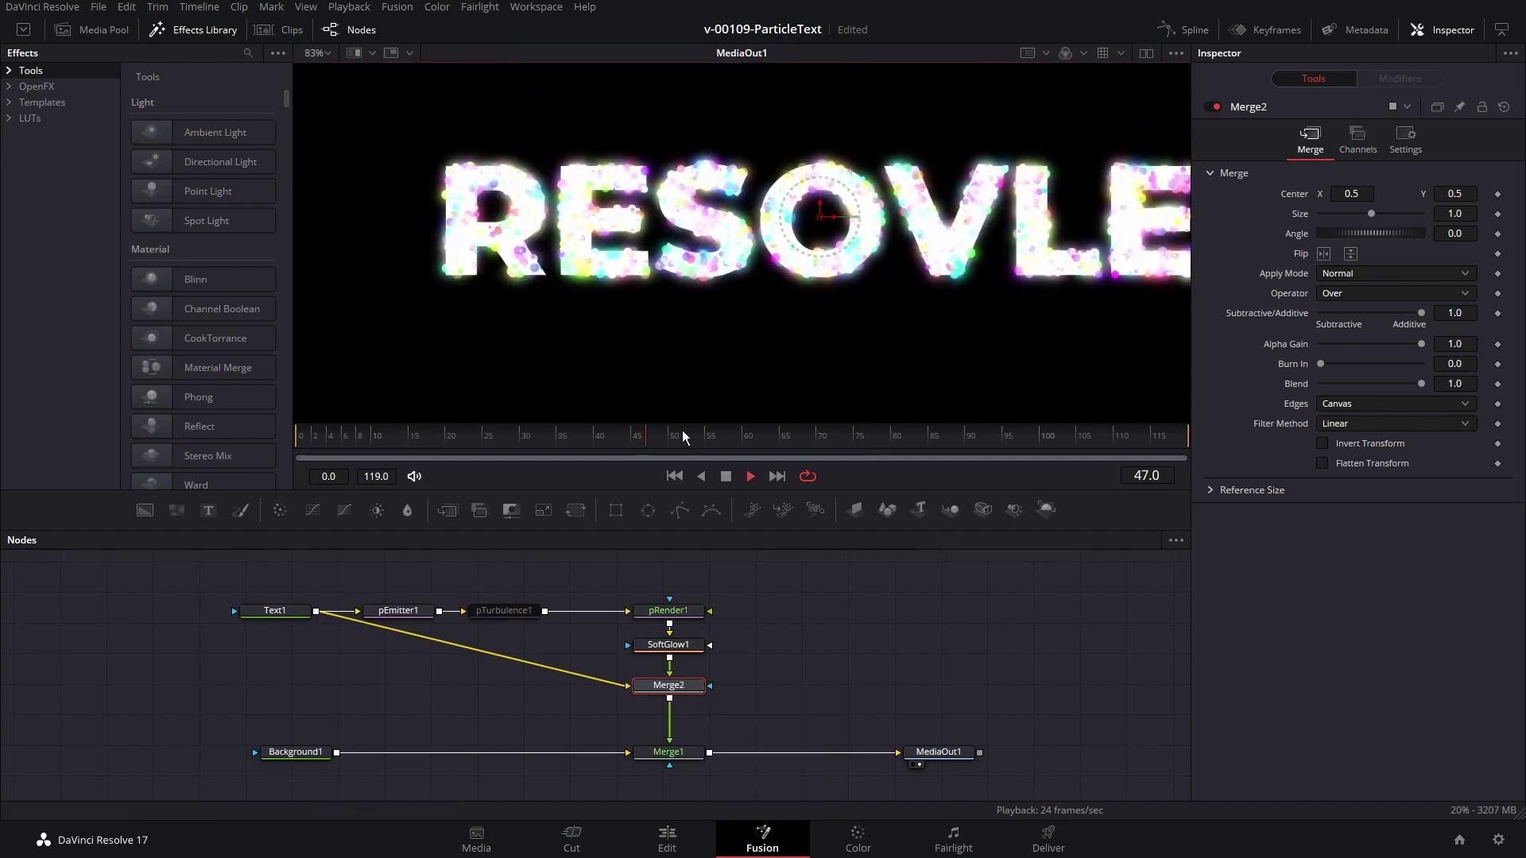
key("space")
left_click_drag(679, 591, 607, 617)
left_click(320, 637)
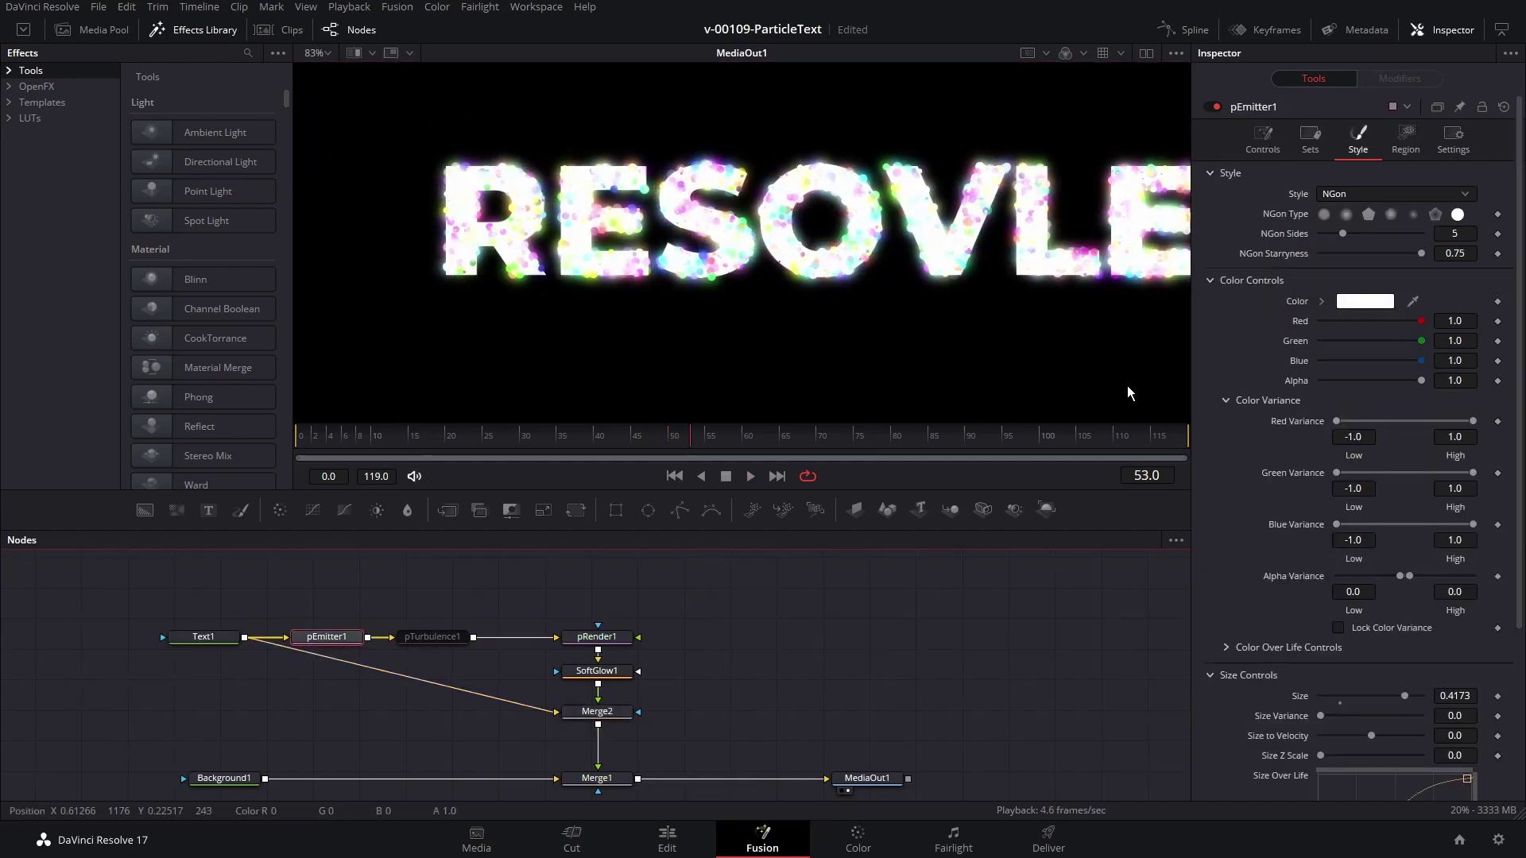
Step: Reset pEmitter1's red, green and blue colour variance to 0 and pick a dark blue particle colour
double_click(1301, 421)
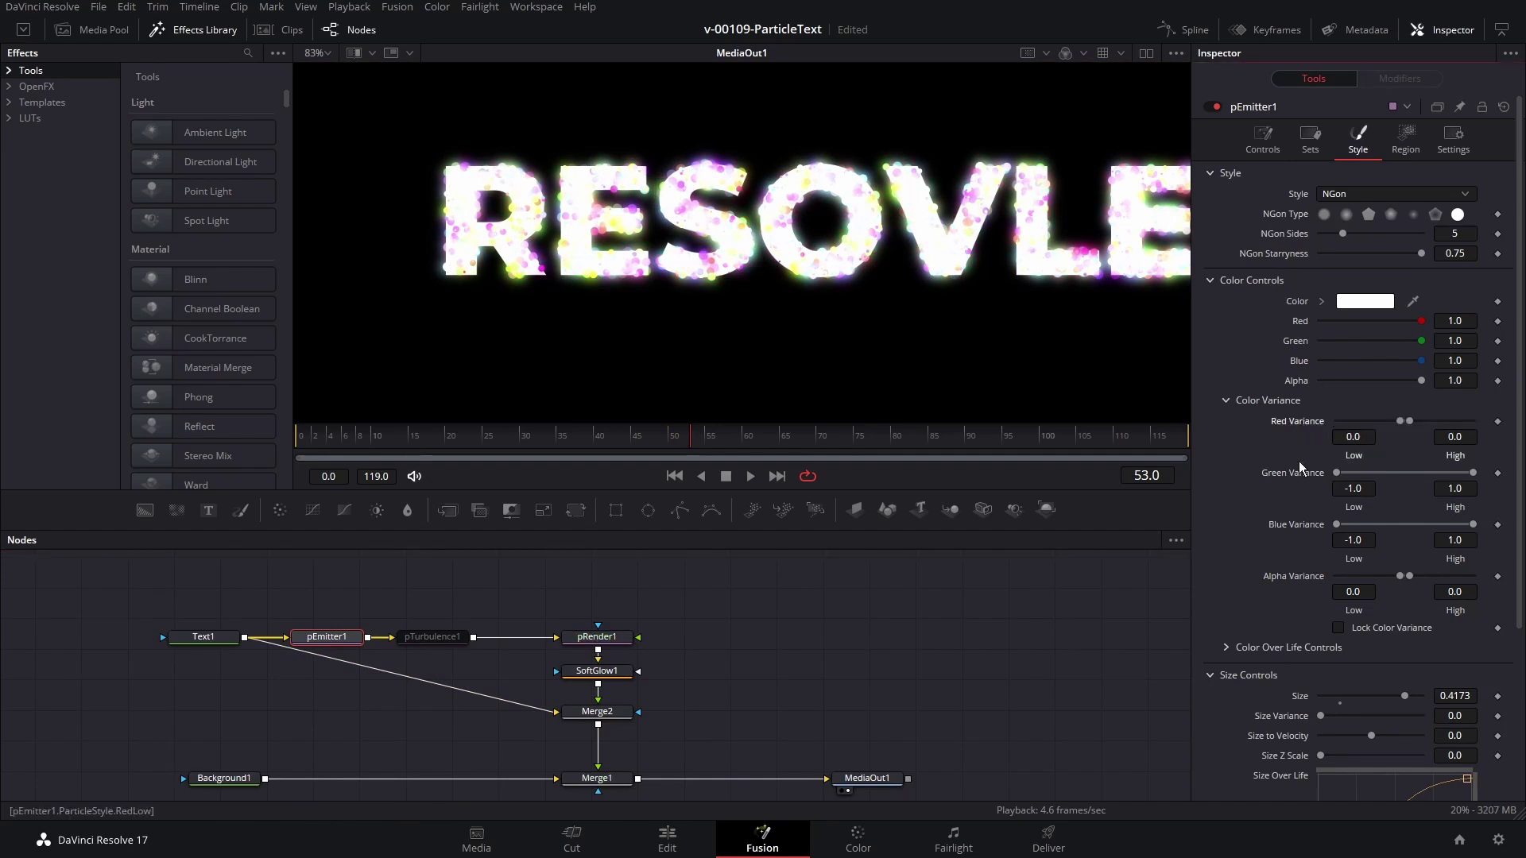
double_click(1293, 473)
double_click(1295, 525)
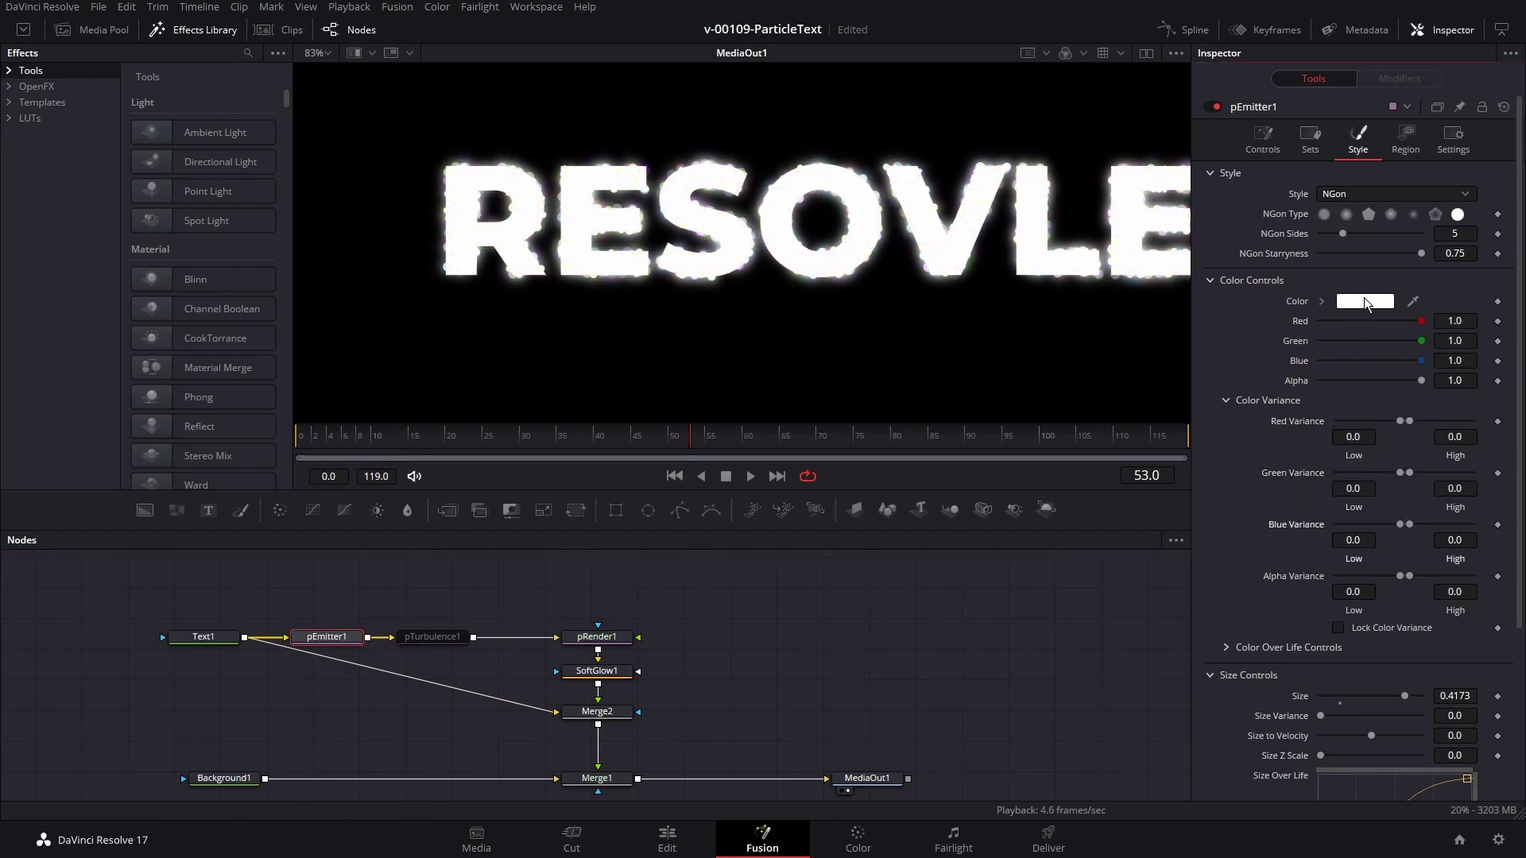
left_click(1366, 303)
left_click(819, 325)
left_click(950, 357)
left_click(926, 571)
Step: Set the particles' Burn In to 1.0 and save the project
scroll(742, 259, "up", 5)
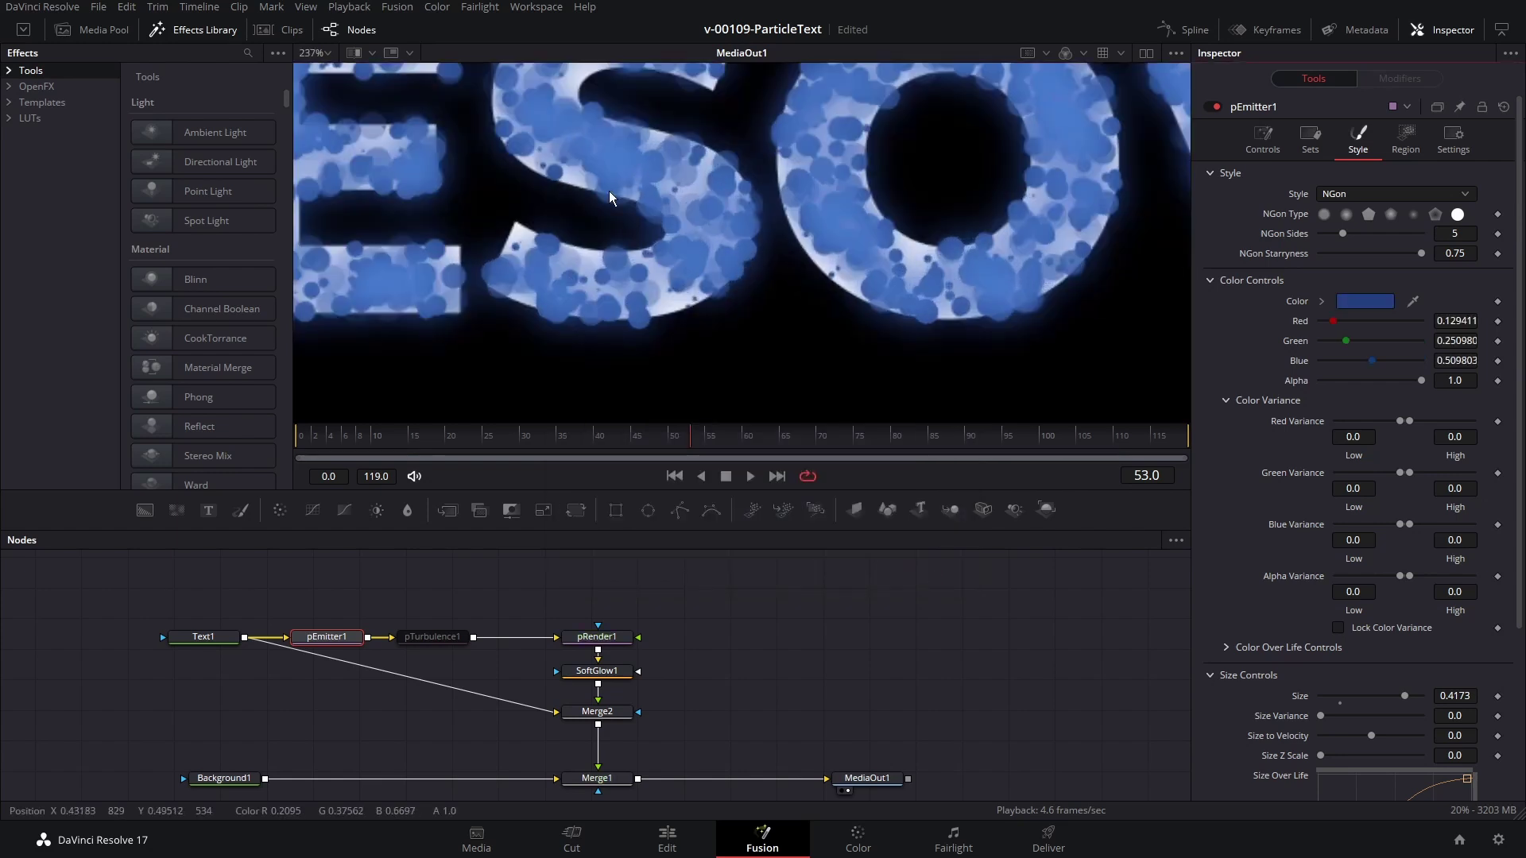
scroll(712, 205, "down", 3)
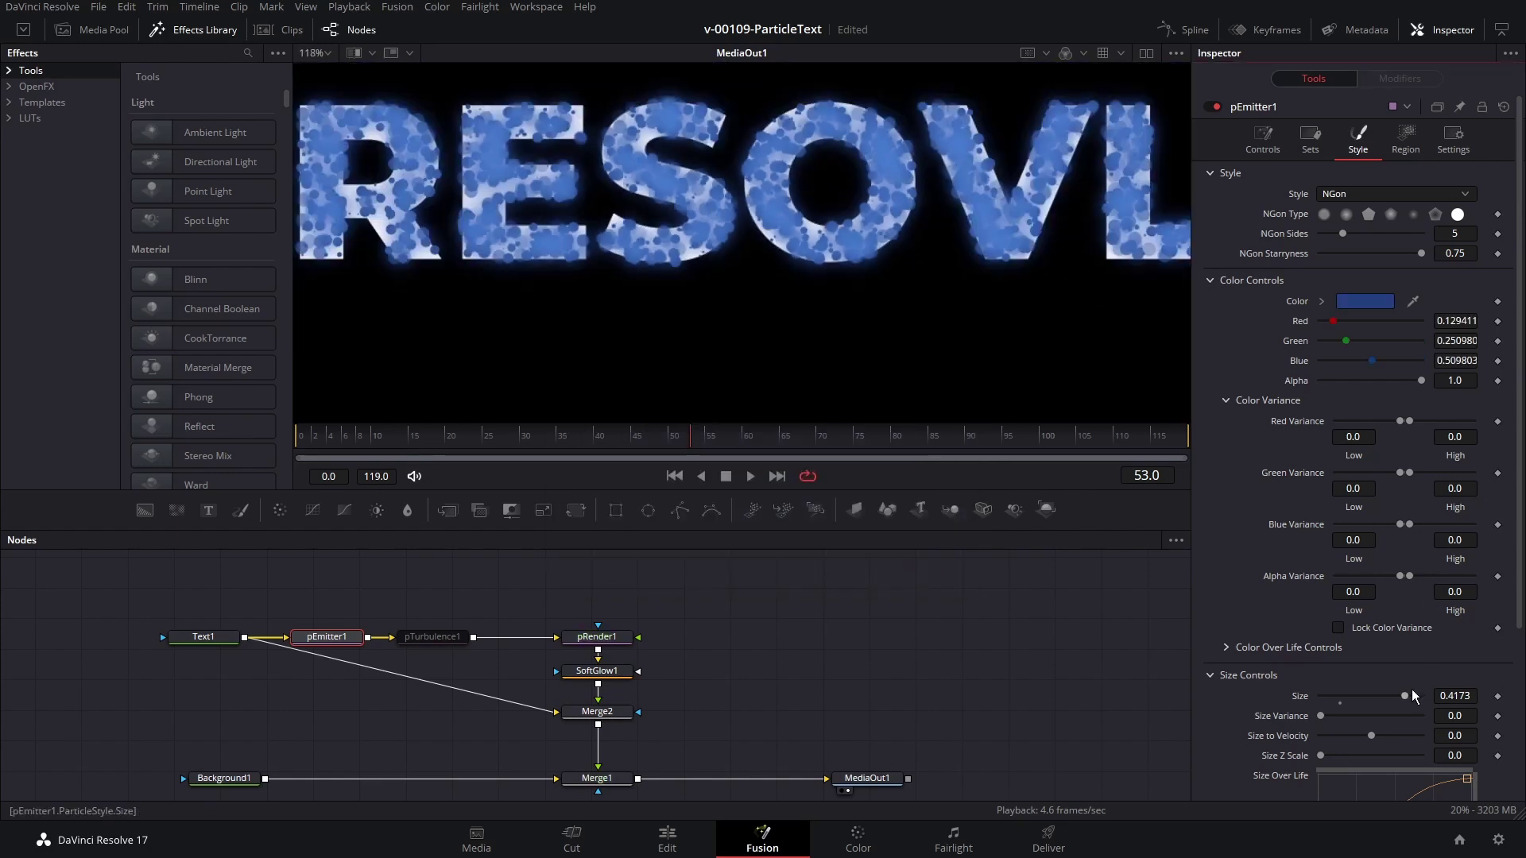
scroll(739, 287, "down", 2)
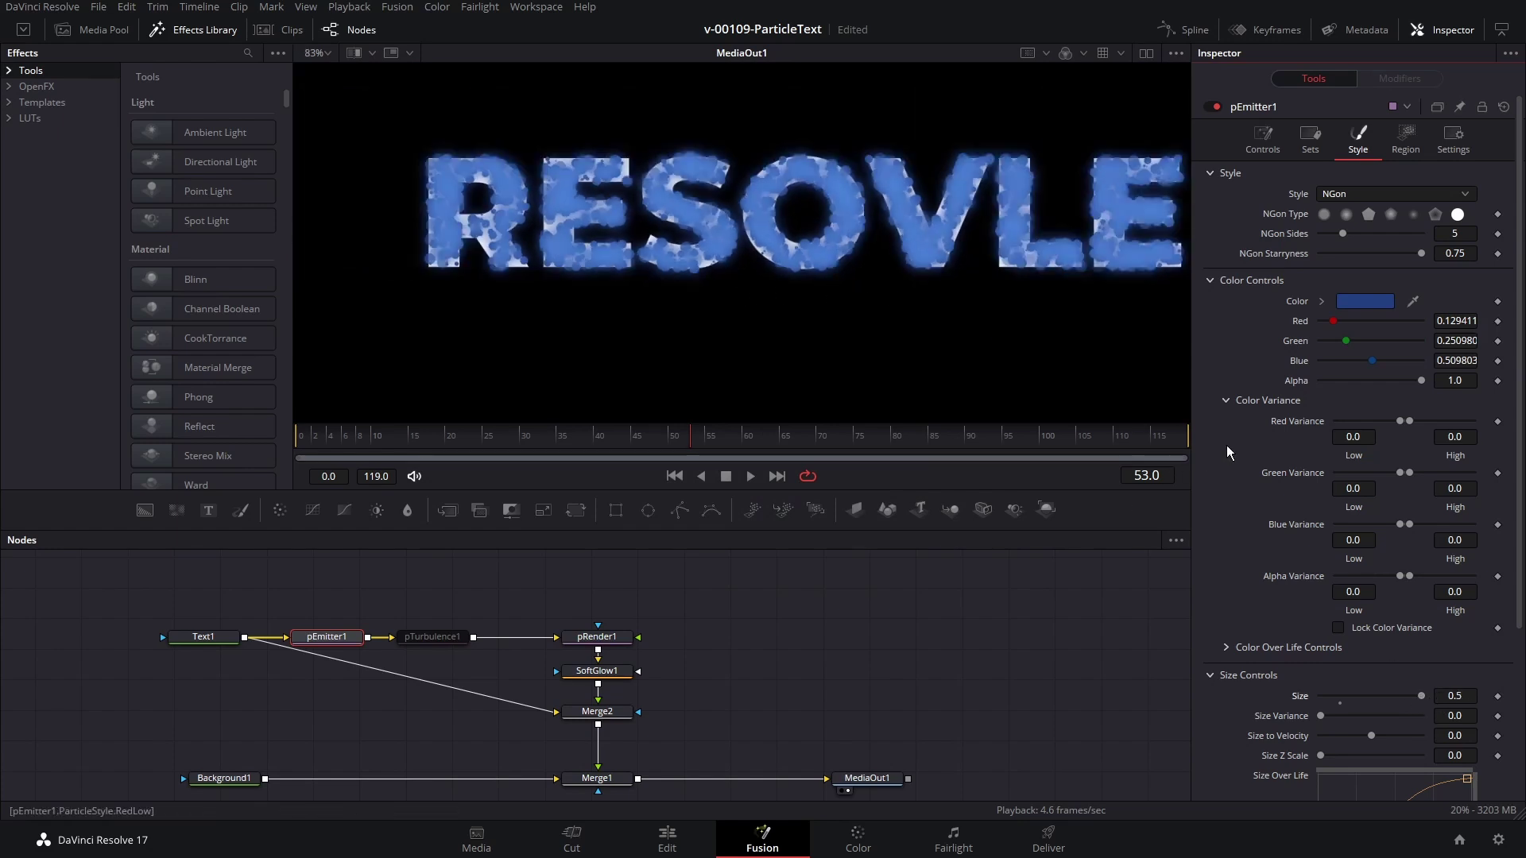
scroll(1227, 449, "down", 3)
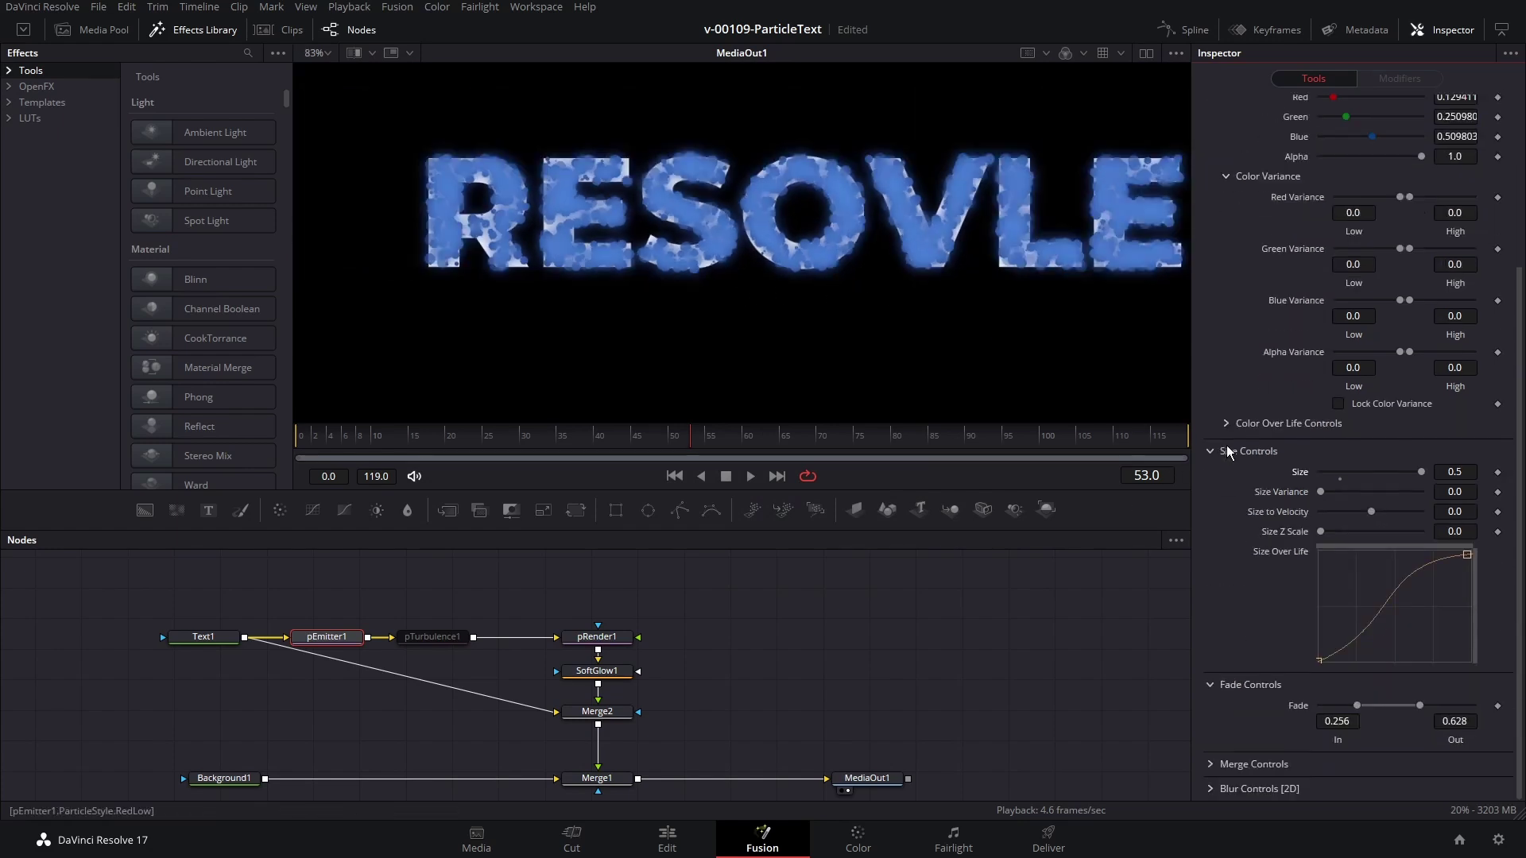
left_click(1210, 766)
scroll(1256, 699, "down", 1)
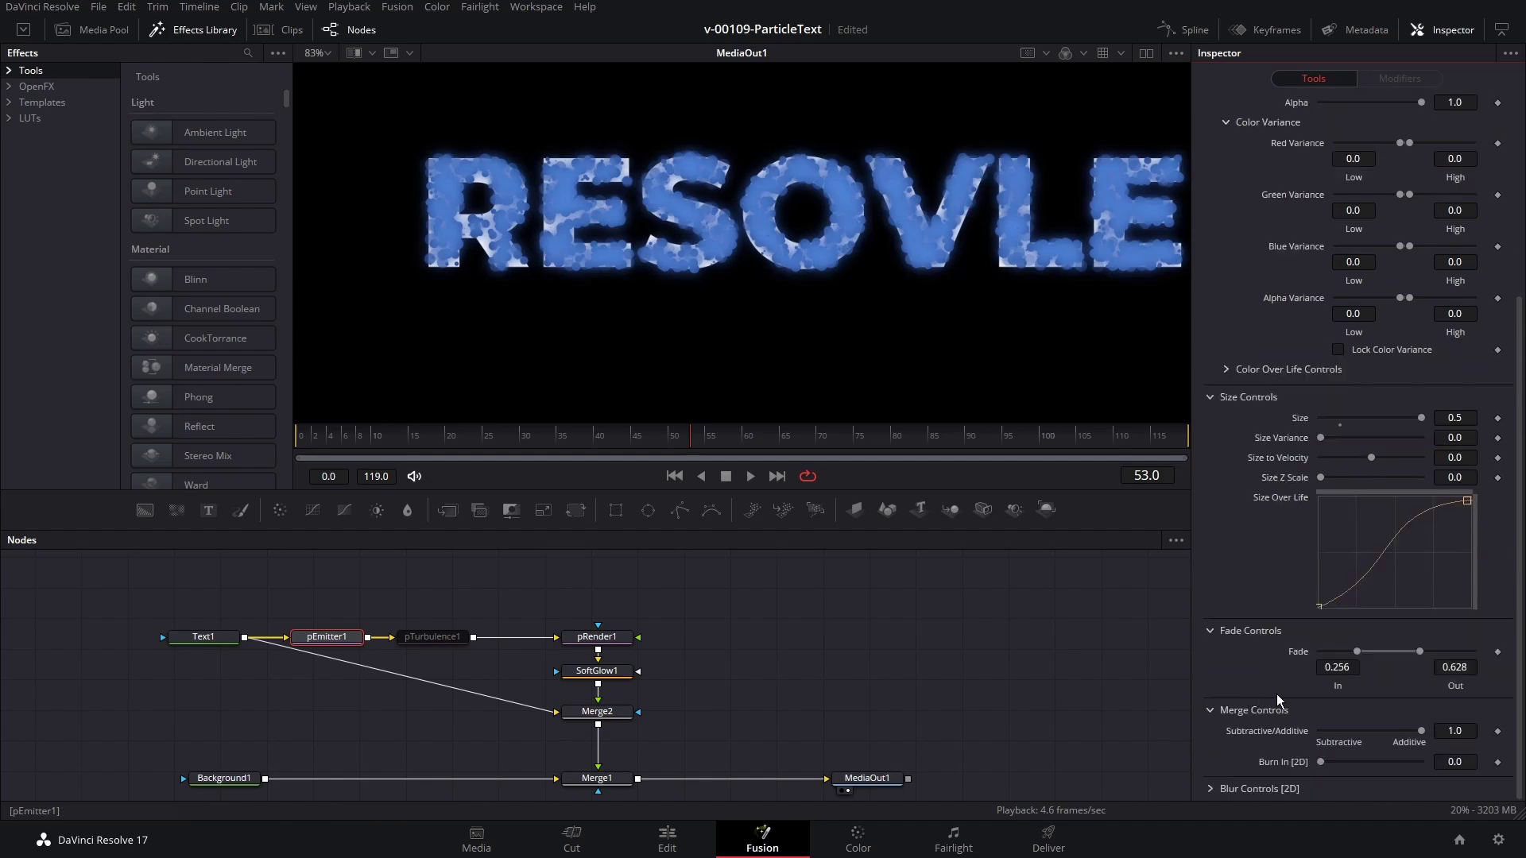
left_click_drag(1320, 762, 1438, 766)
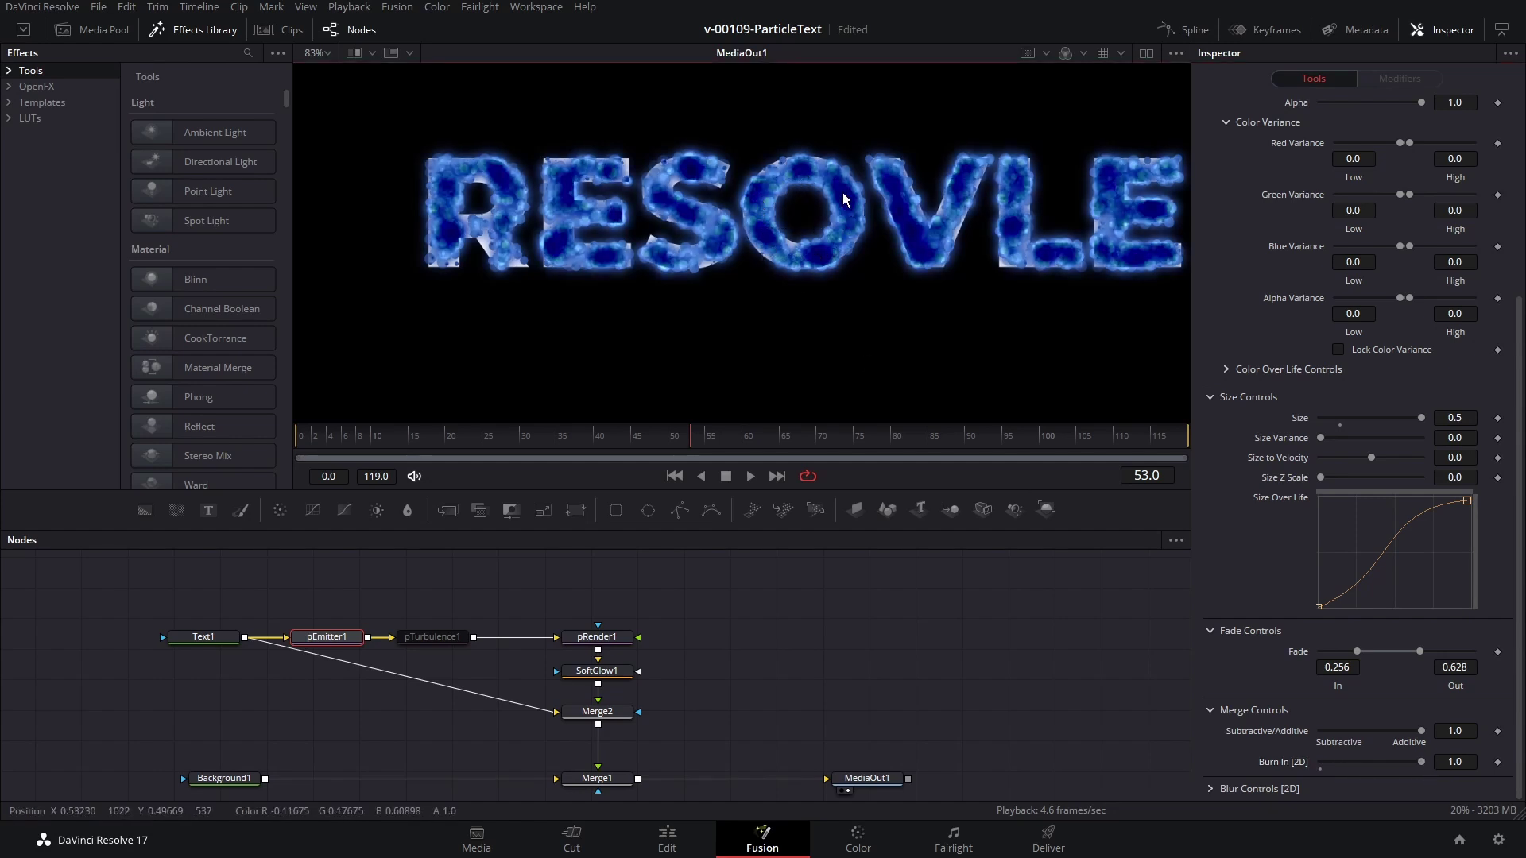
key("ctrl+s")
Step: Raise the particle Size to 0.709
scroll(1223, 417, "up", 2)
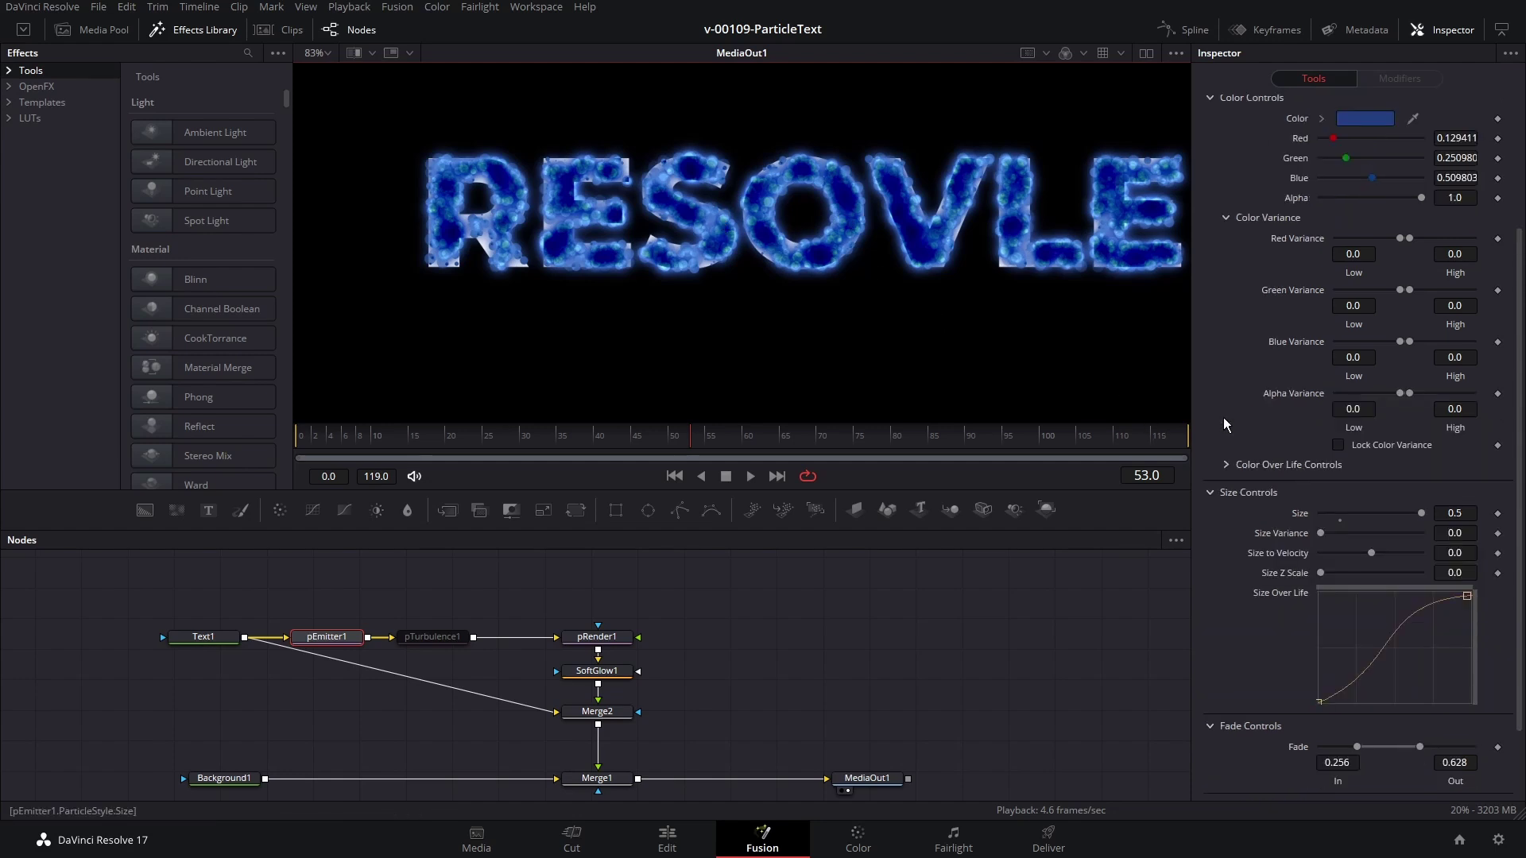
scroll(1223, 417, "up", 4)
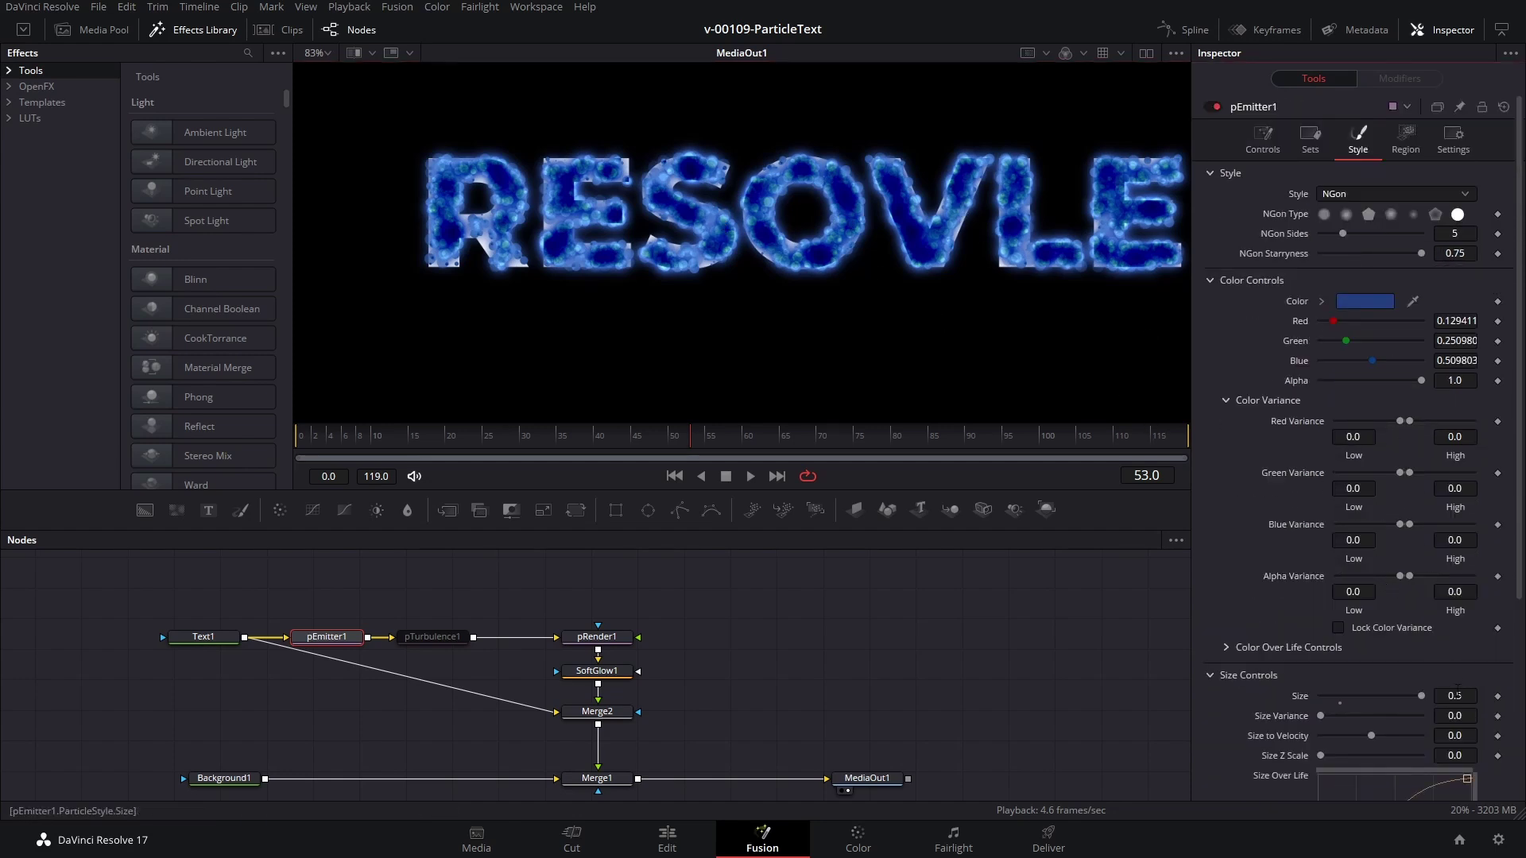
key("Return")
left_click_drag(1422, 696, 1392, 698)
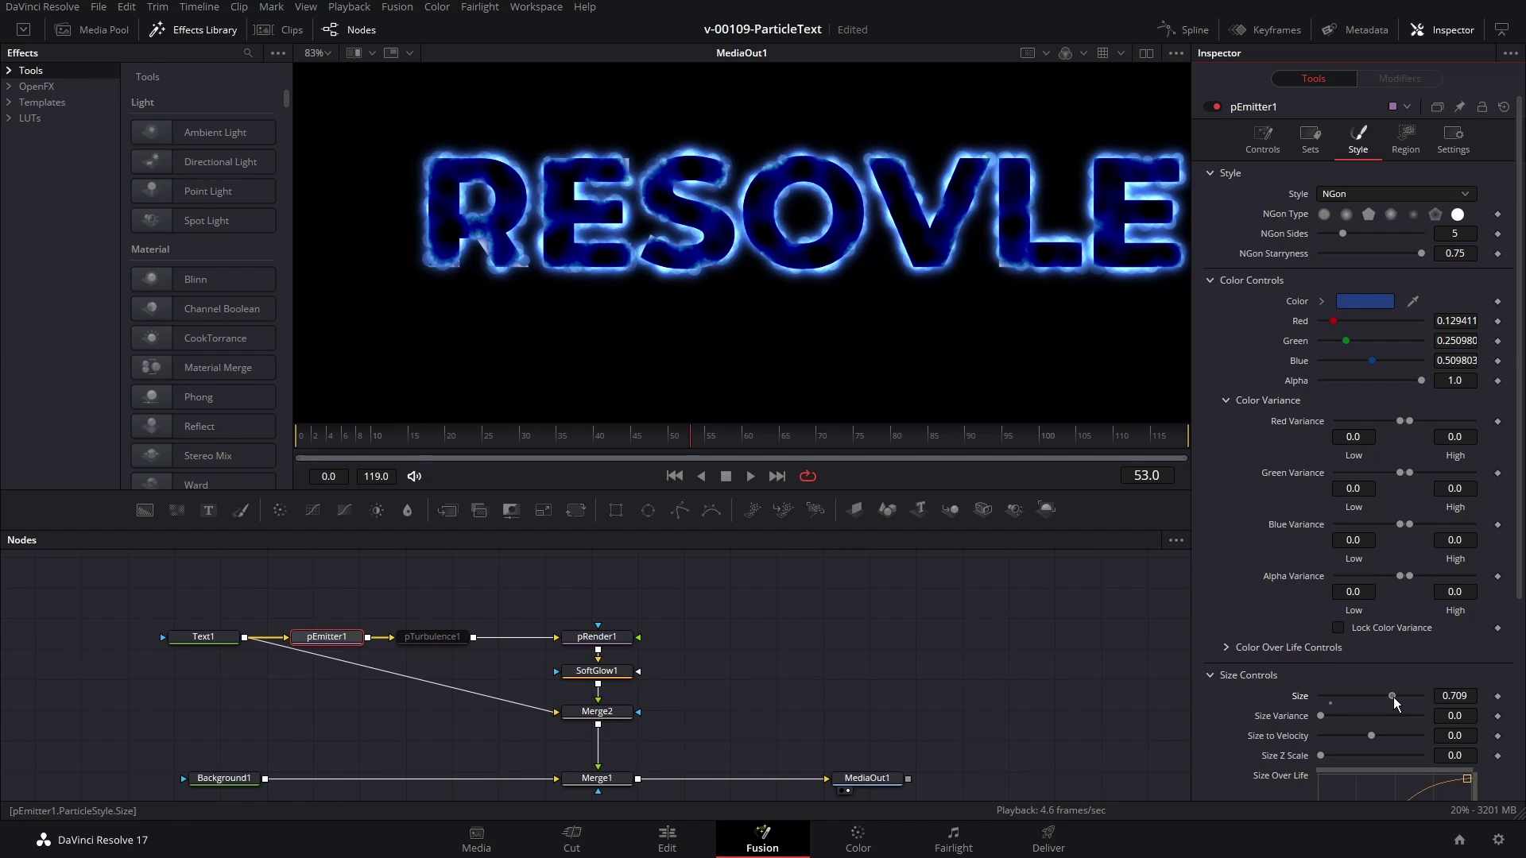
Step: Tune the soft glow after pRender1 to Gain about 1.299 with Glow Size 7.9
left_click(596, 671)
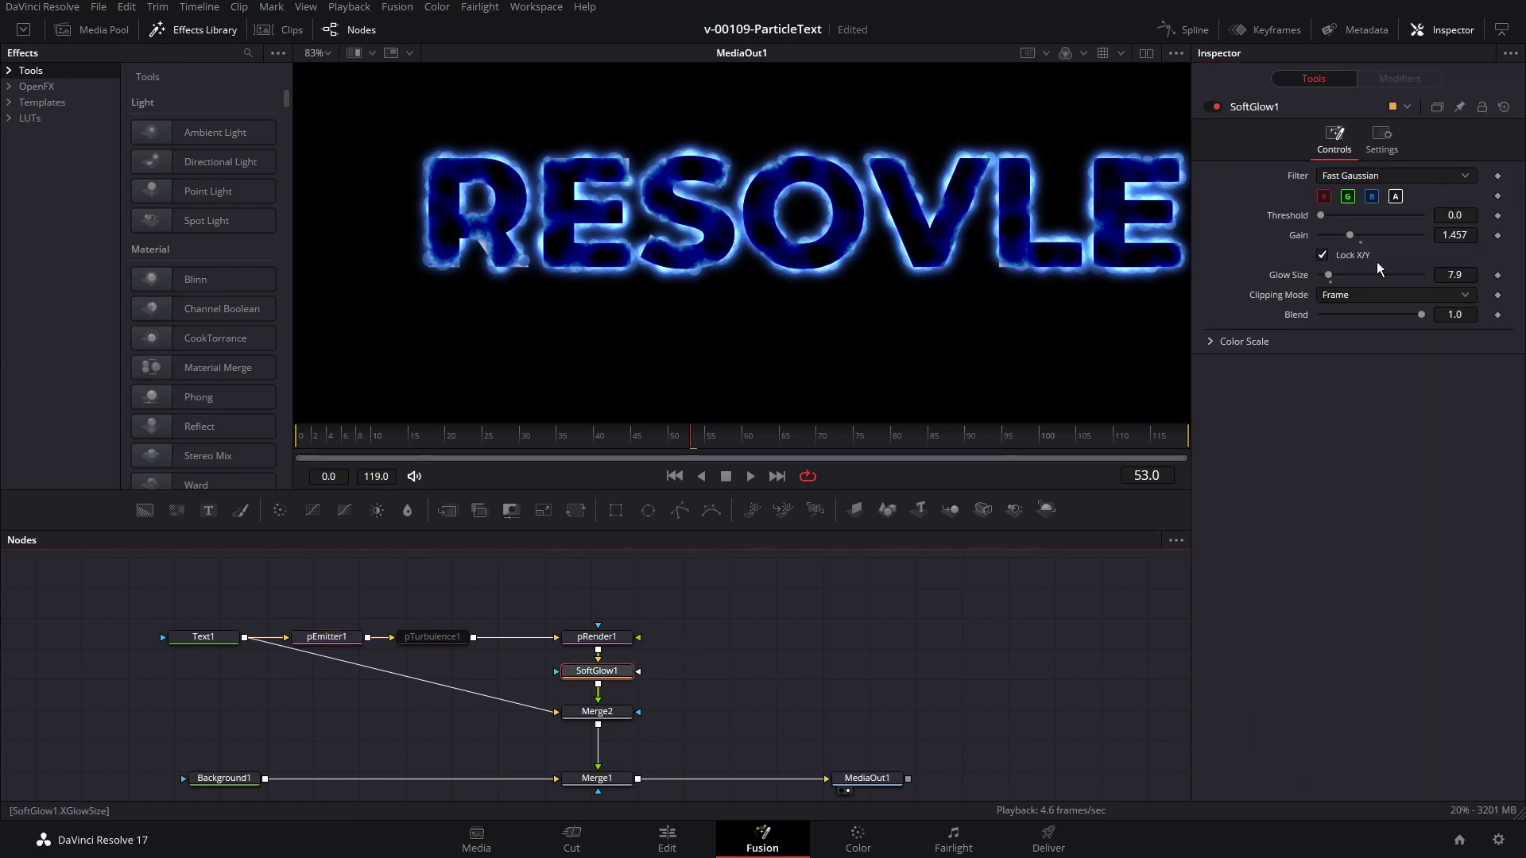
mouse_move(1348, 234)
left_mouse_down()
mouse_move(1370, 236)
mouse_move(1350, 241)
left_mouse_up()
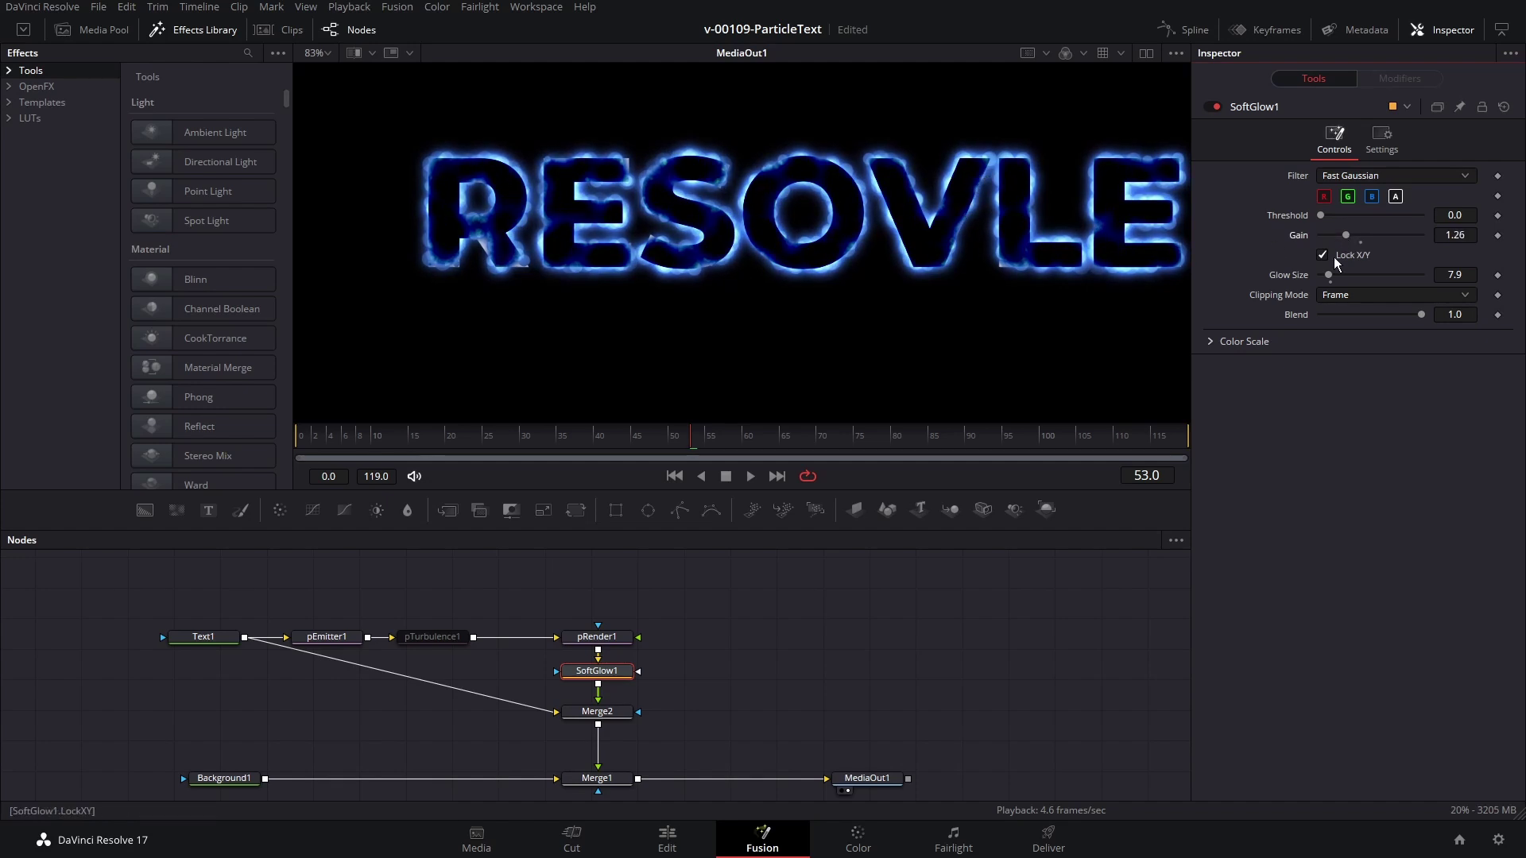
left_click_drag(1347, 241, 1347, 236)
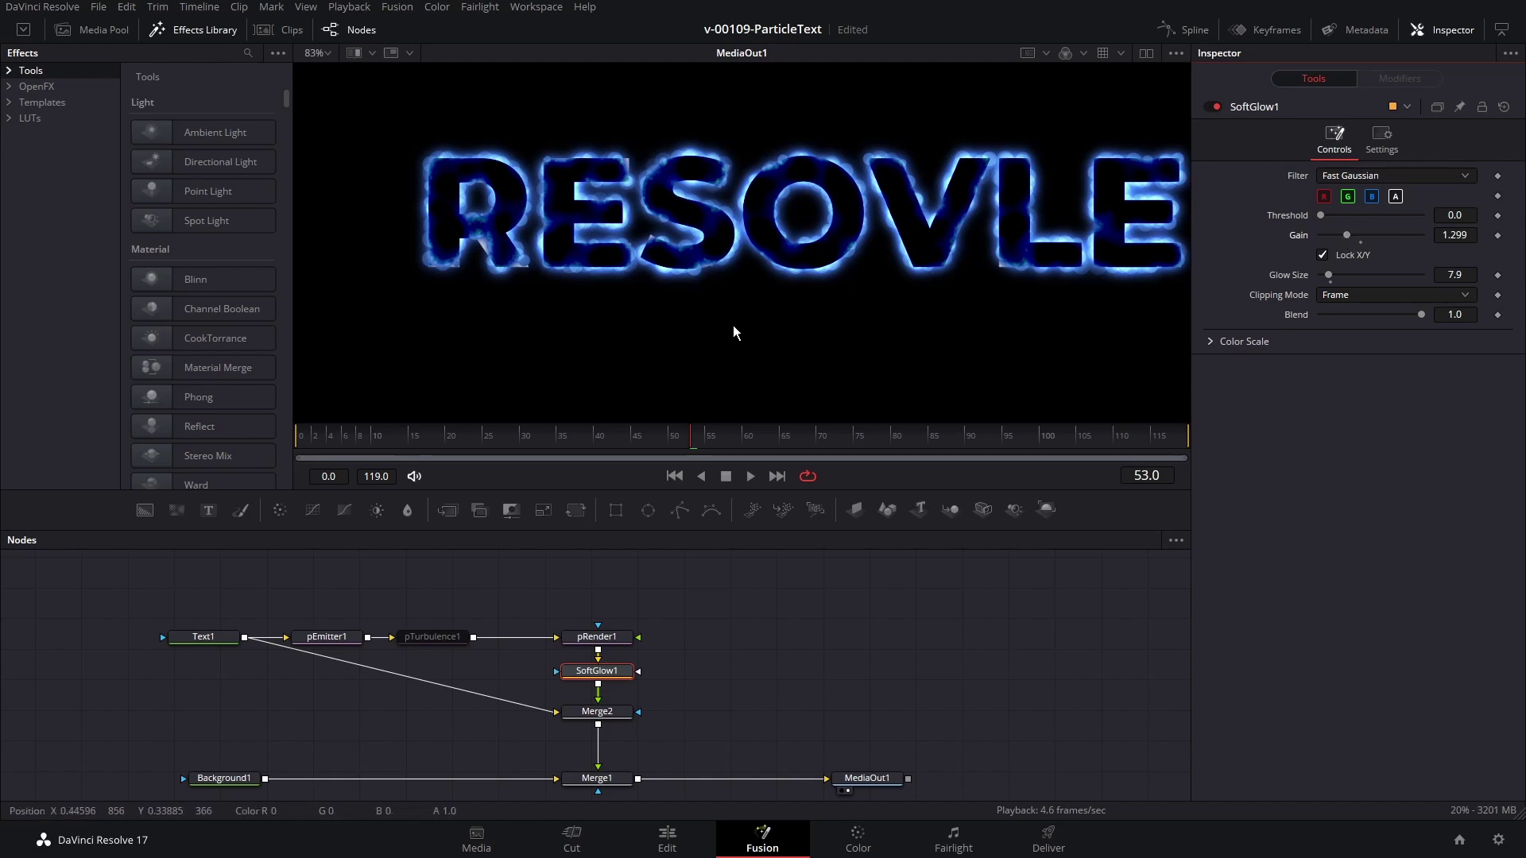
scroll(733, 326, "down", 2)
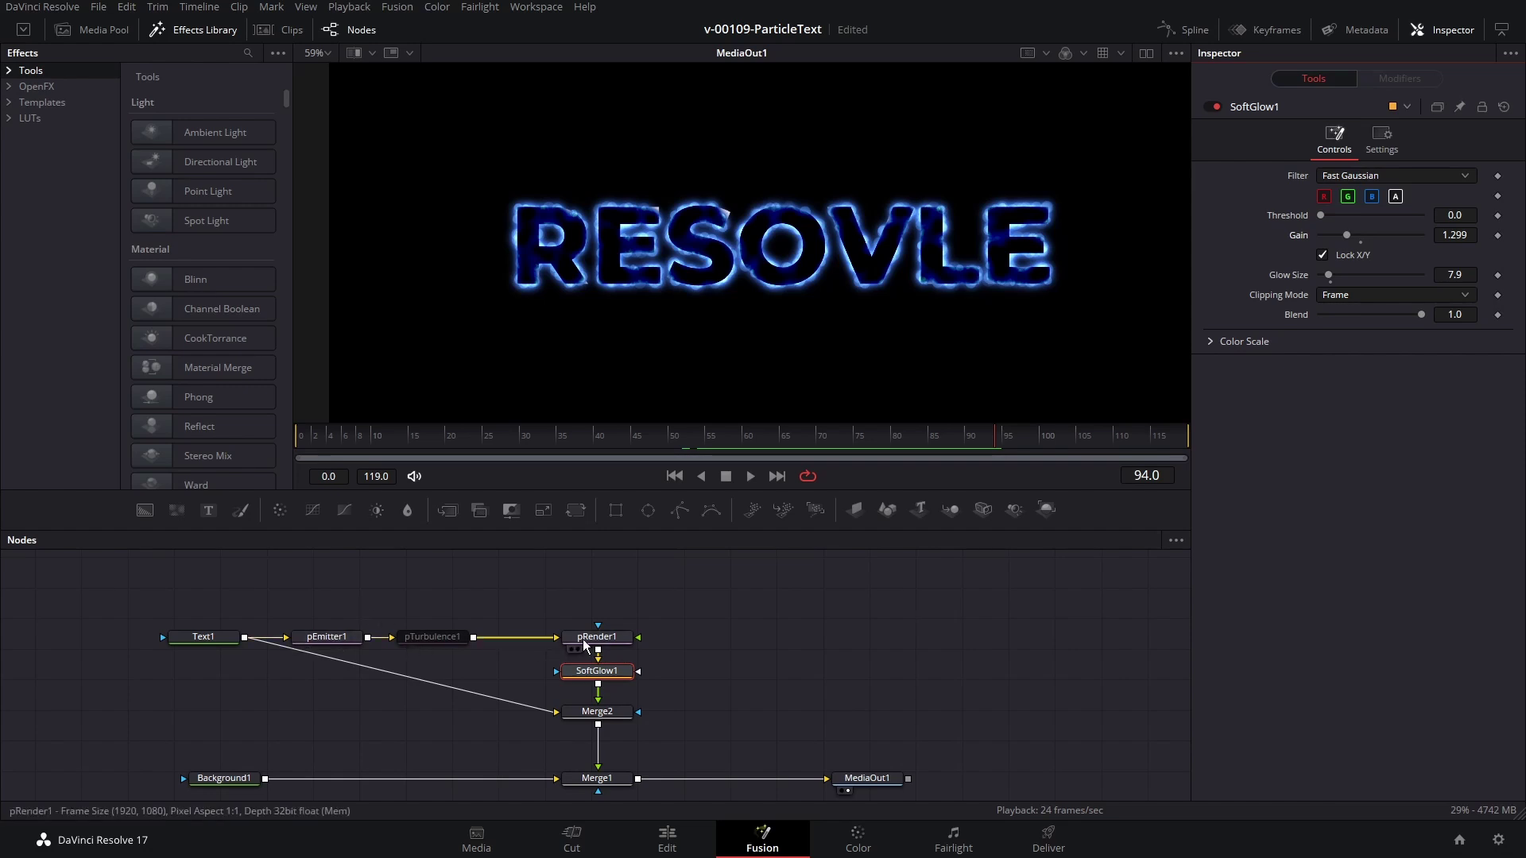
left_click(327, 636)
Step: Set the particle Size to 0.5
left_click(1455, 505)
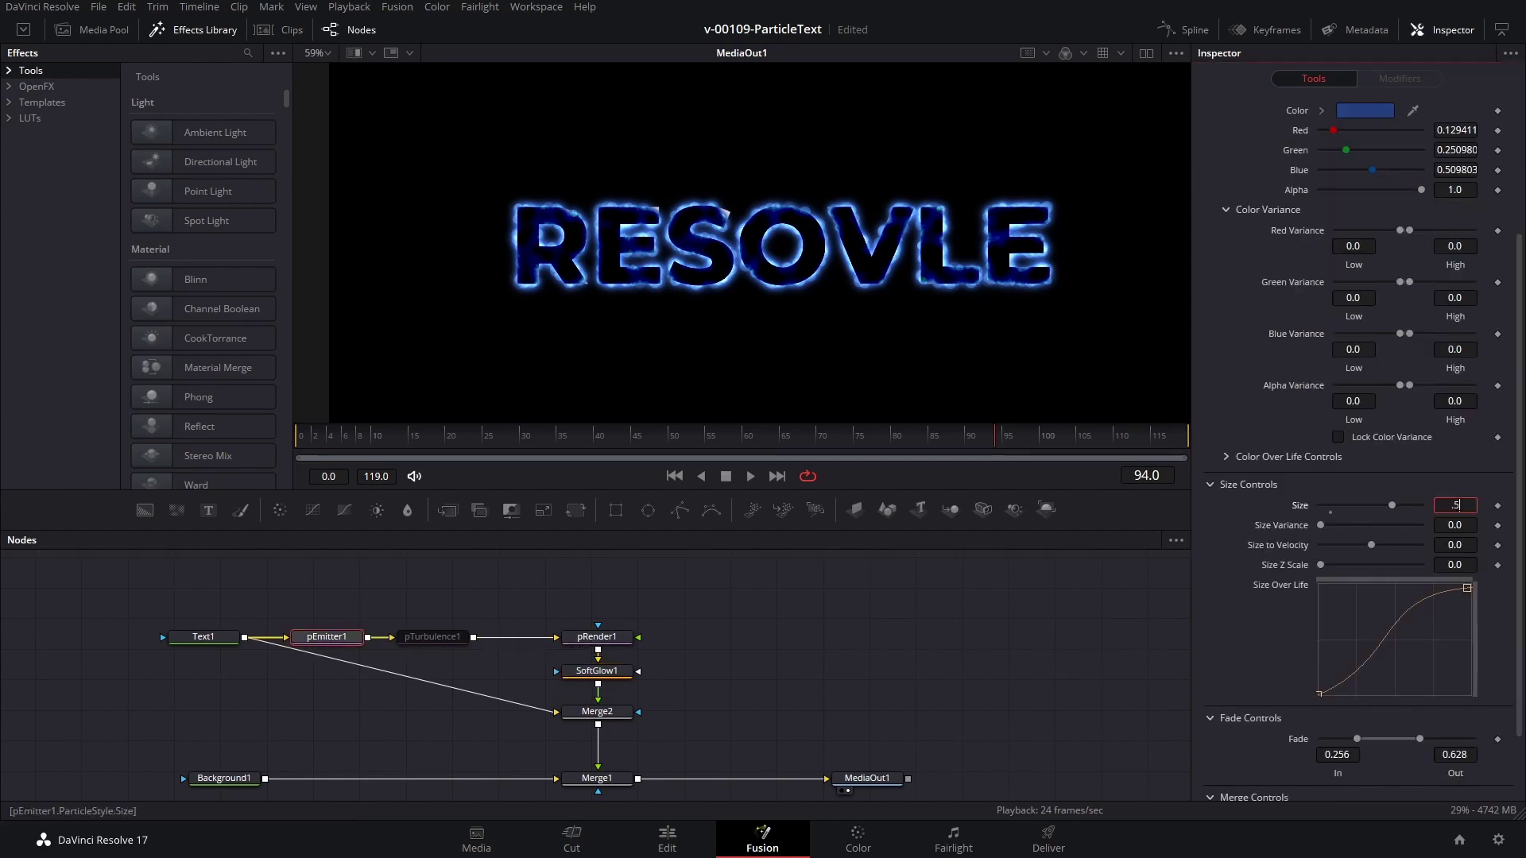
key("Return")
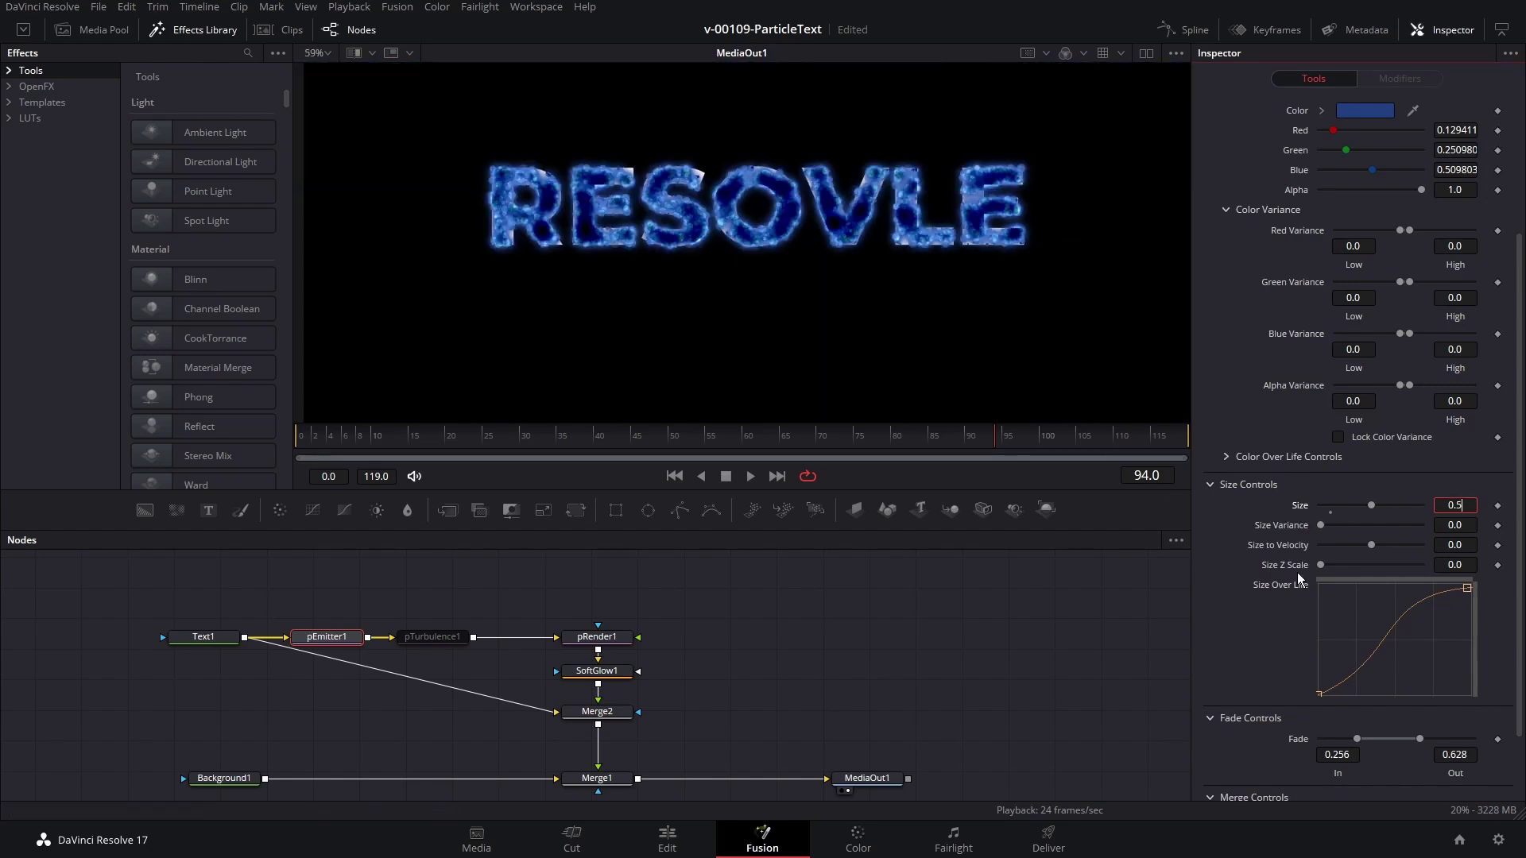
scroll(1349, 670, "down", 1)
scroll(1423, 762, "up", 3)
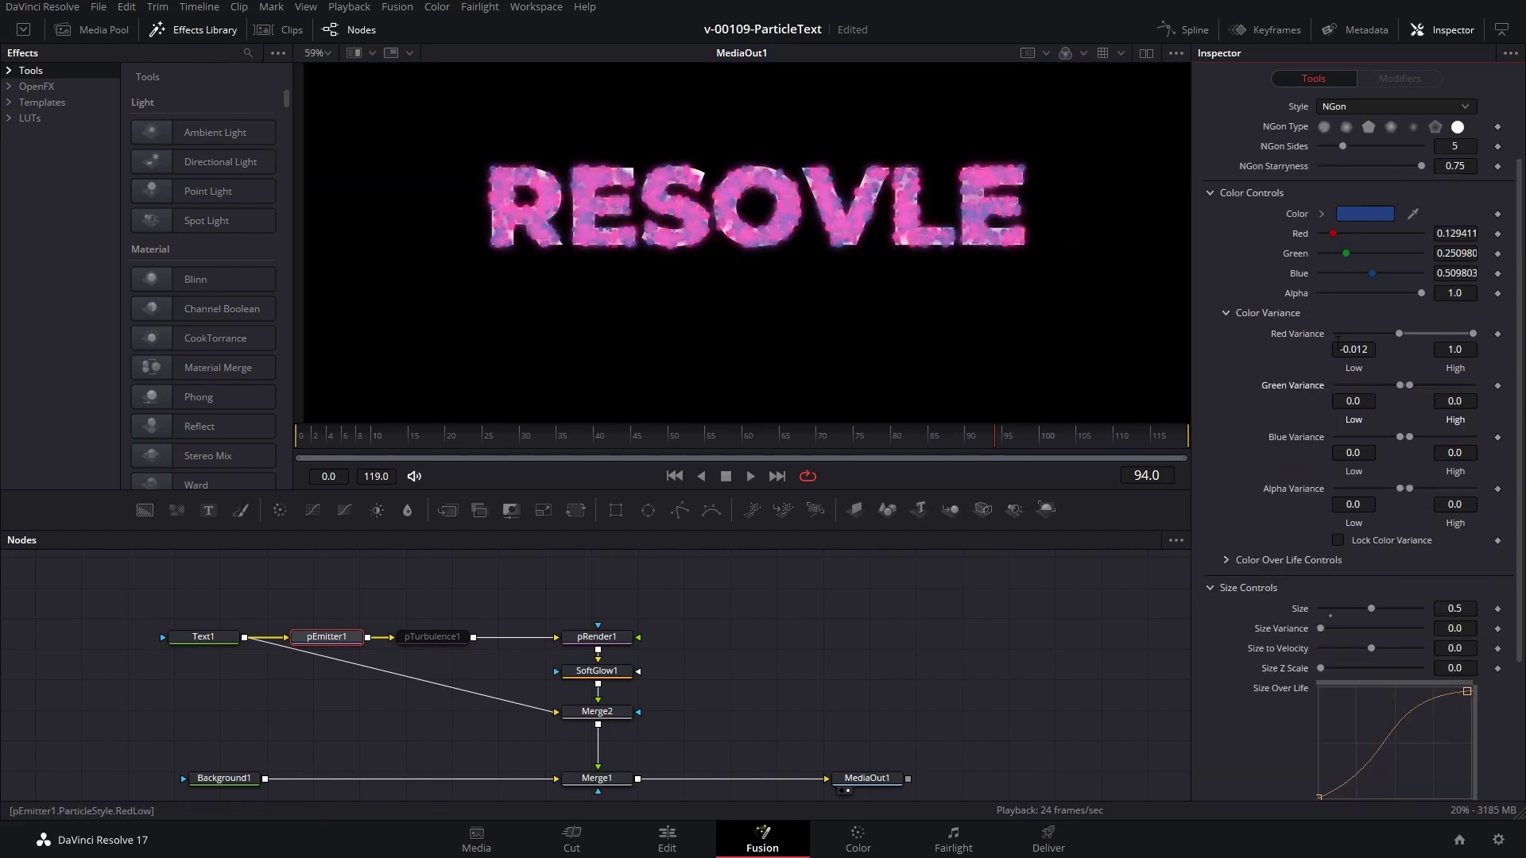
Step: Make the particle colour white with red, green and blue variance from -1 to 1
left_click(1368, 213)
left_click_drag(908, 332, 917, 445)
left_click_drag(945, 350, 945, 288)
left_click(919, 563)
left_click_drag(1409, 333, 1474, 334)
left_click_drag(1399, 385, 1475, 385)
left_click_drag(1399, 437, 1473, 437)
Step: Delete Merge2 so the glow feeds Merge1 directly
scroll(720, 244, "up", 4)
scroll(720, 233, "down", 3)
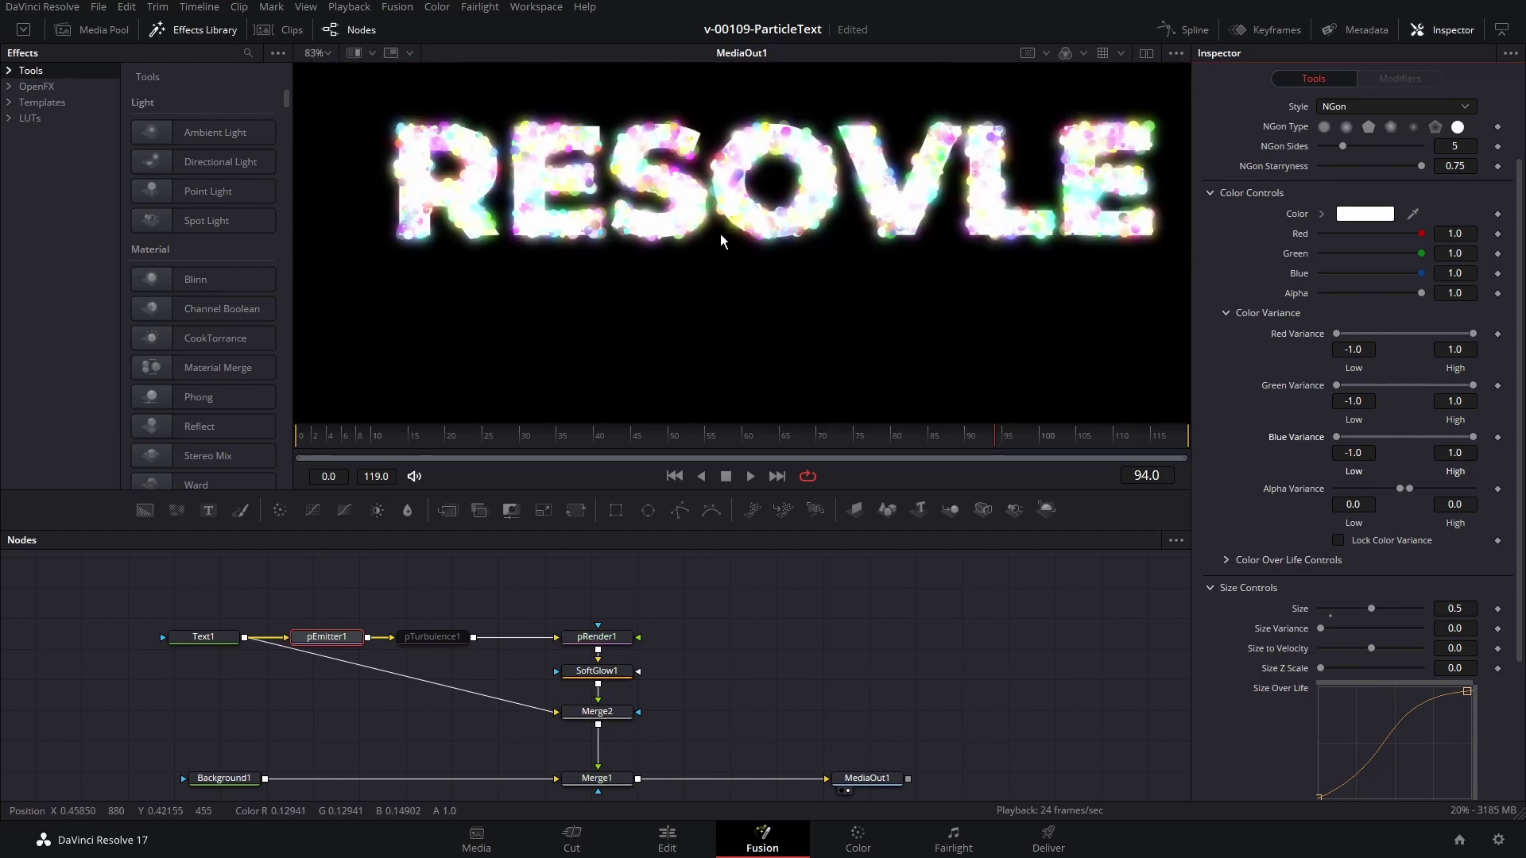
left_click(597, 711)
scroll(645, 336, "down", 2)
left_click_drag(597, 711, 522, 731)
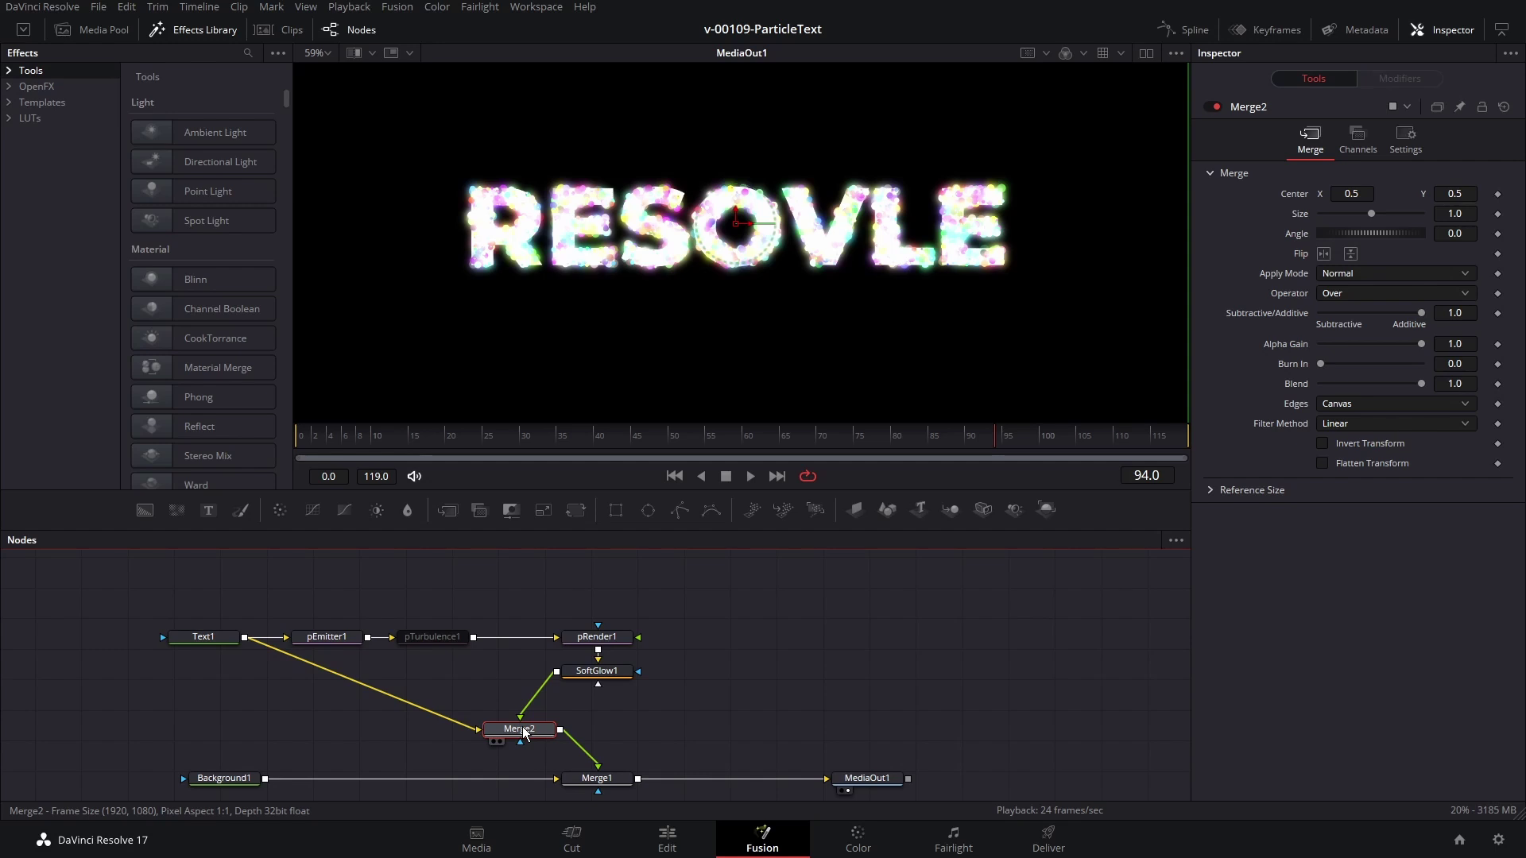
key("Delete")
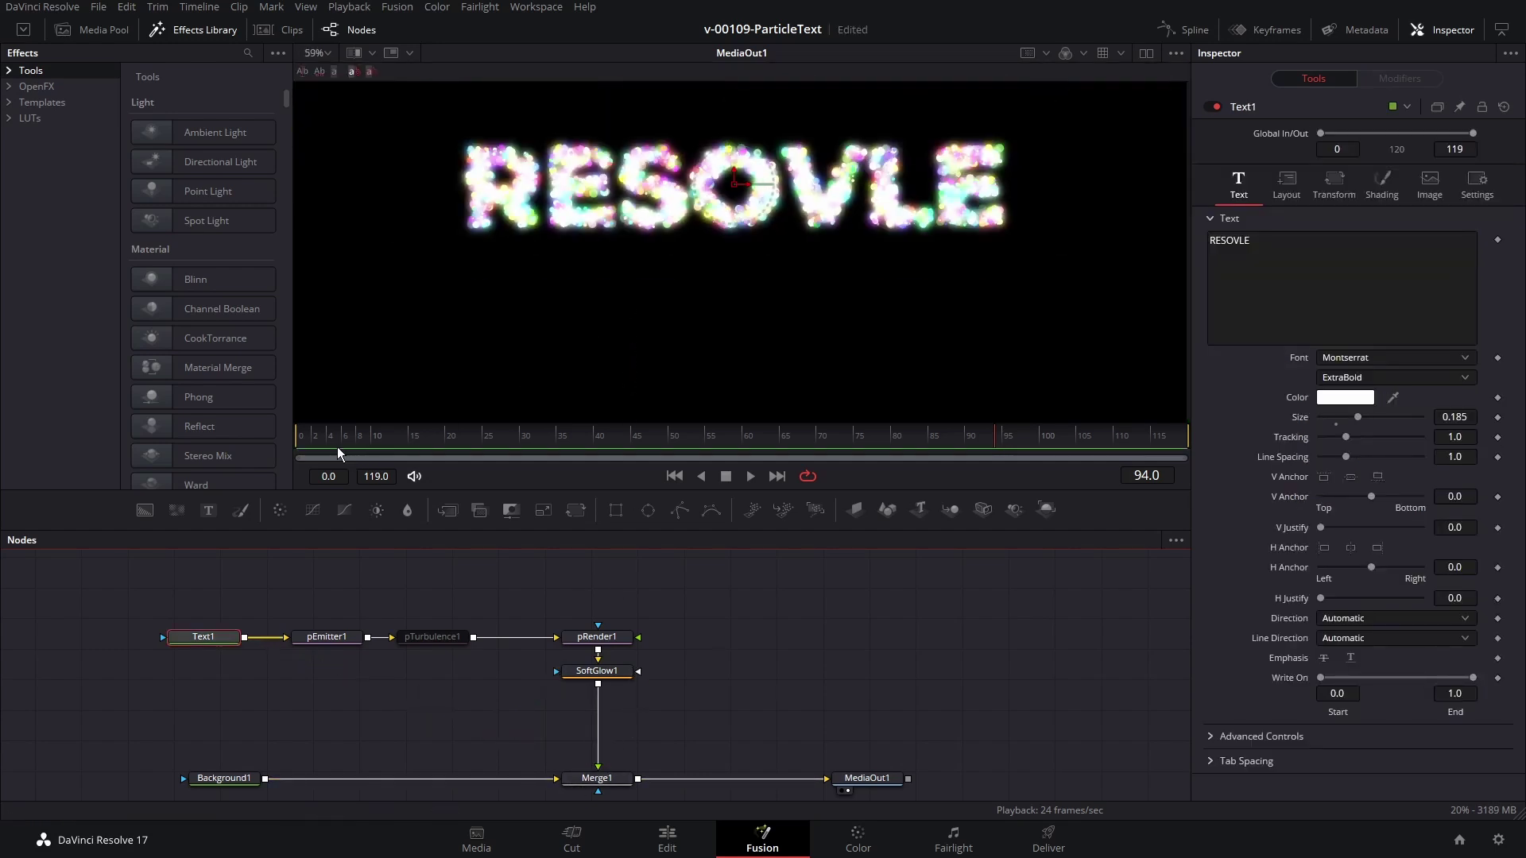
Step: Enable pTurbulence1 and raise its Density to 83.5
left_click(431, 635)
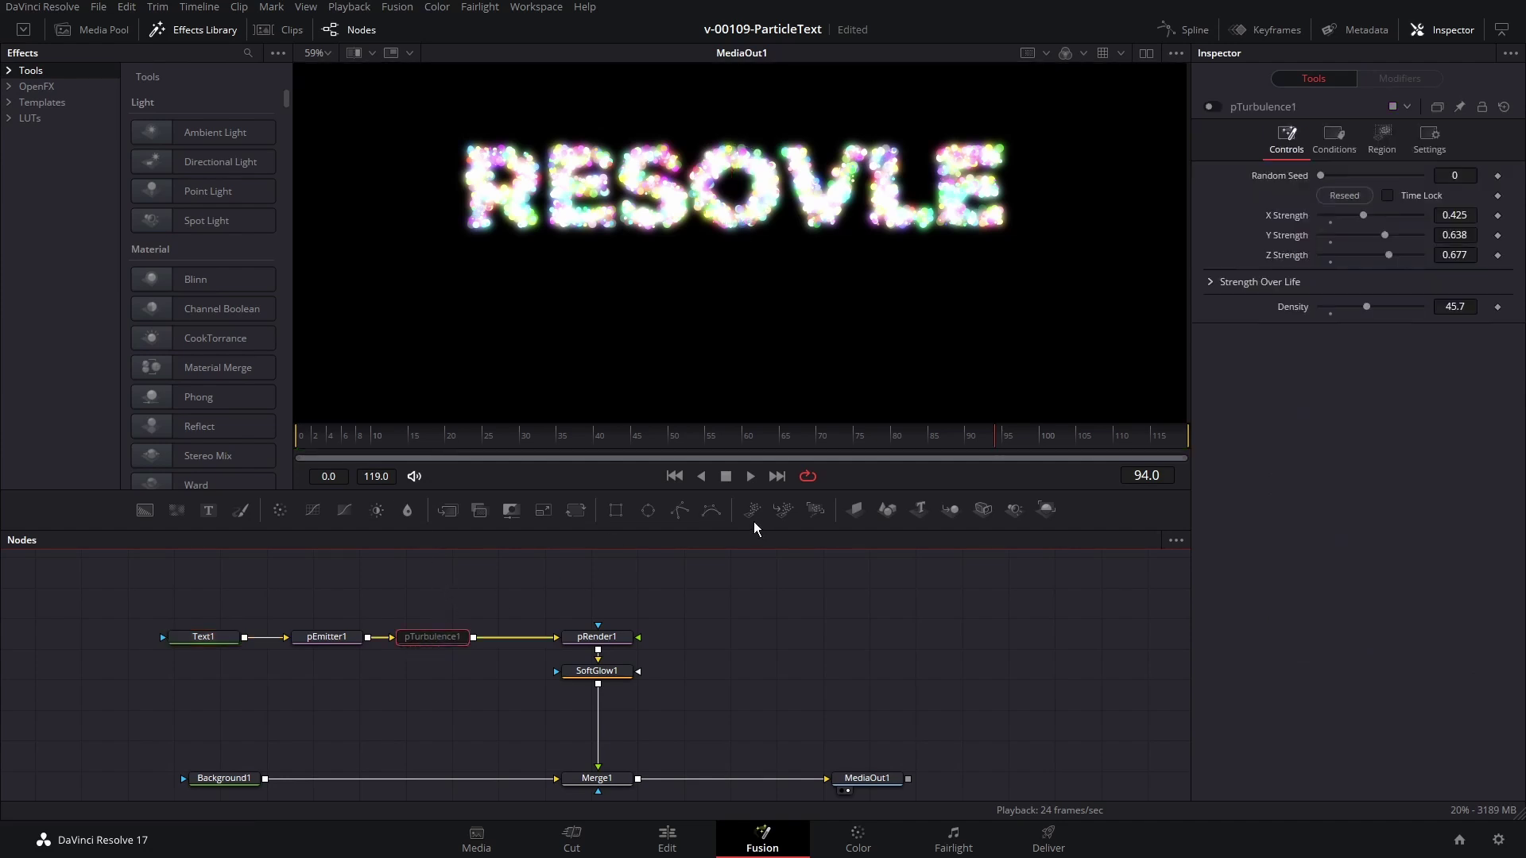
left_click(1362, 215)
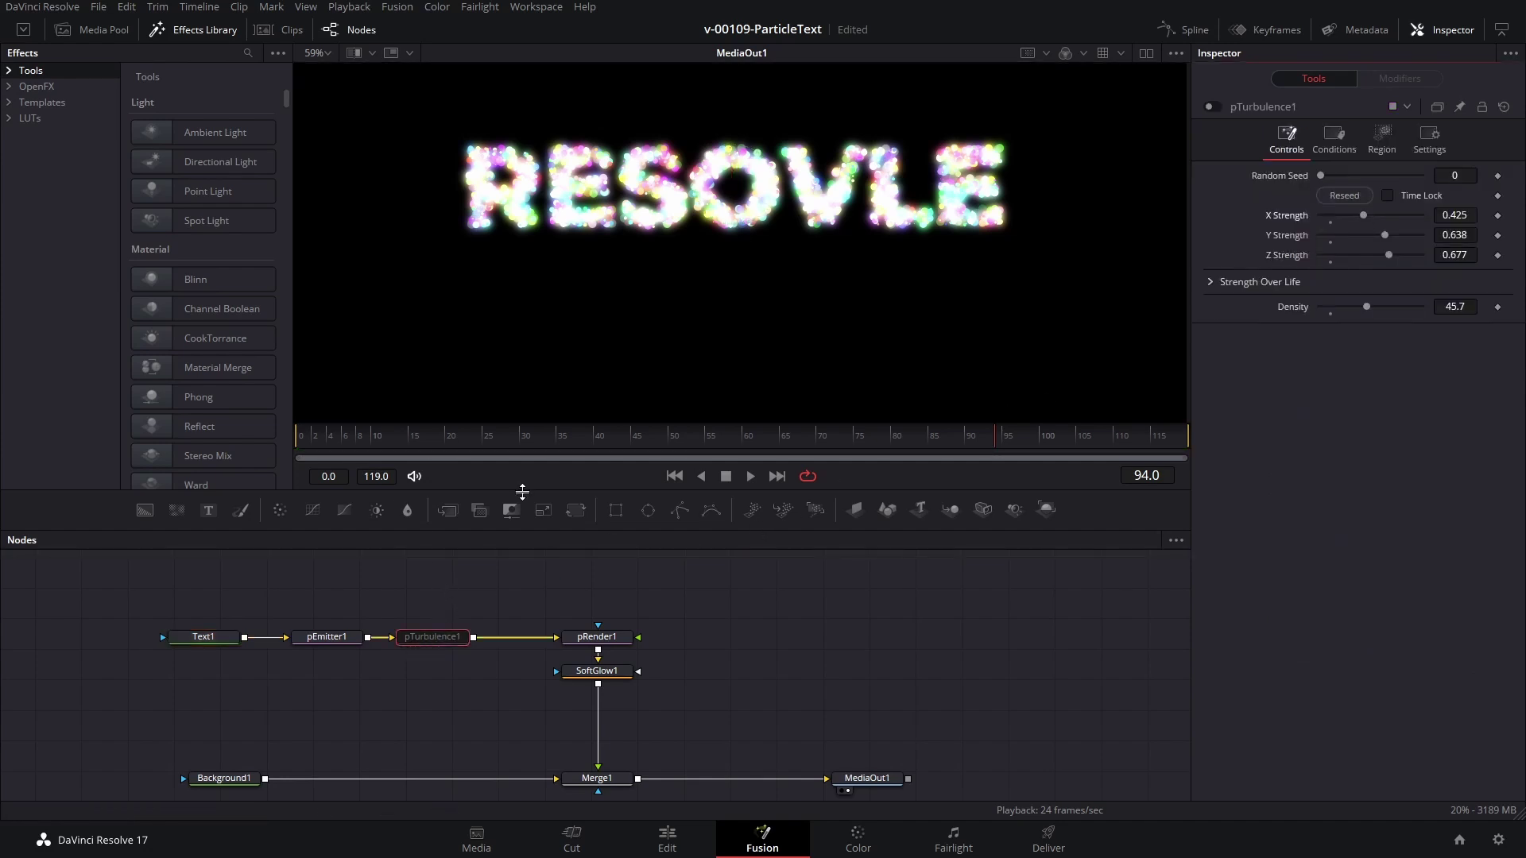
left_click(1211, 106)
left_click_drag(1411, 216, 1449, 237)
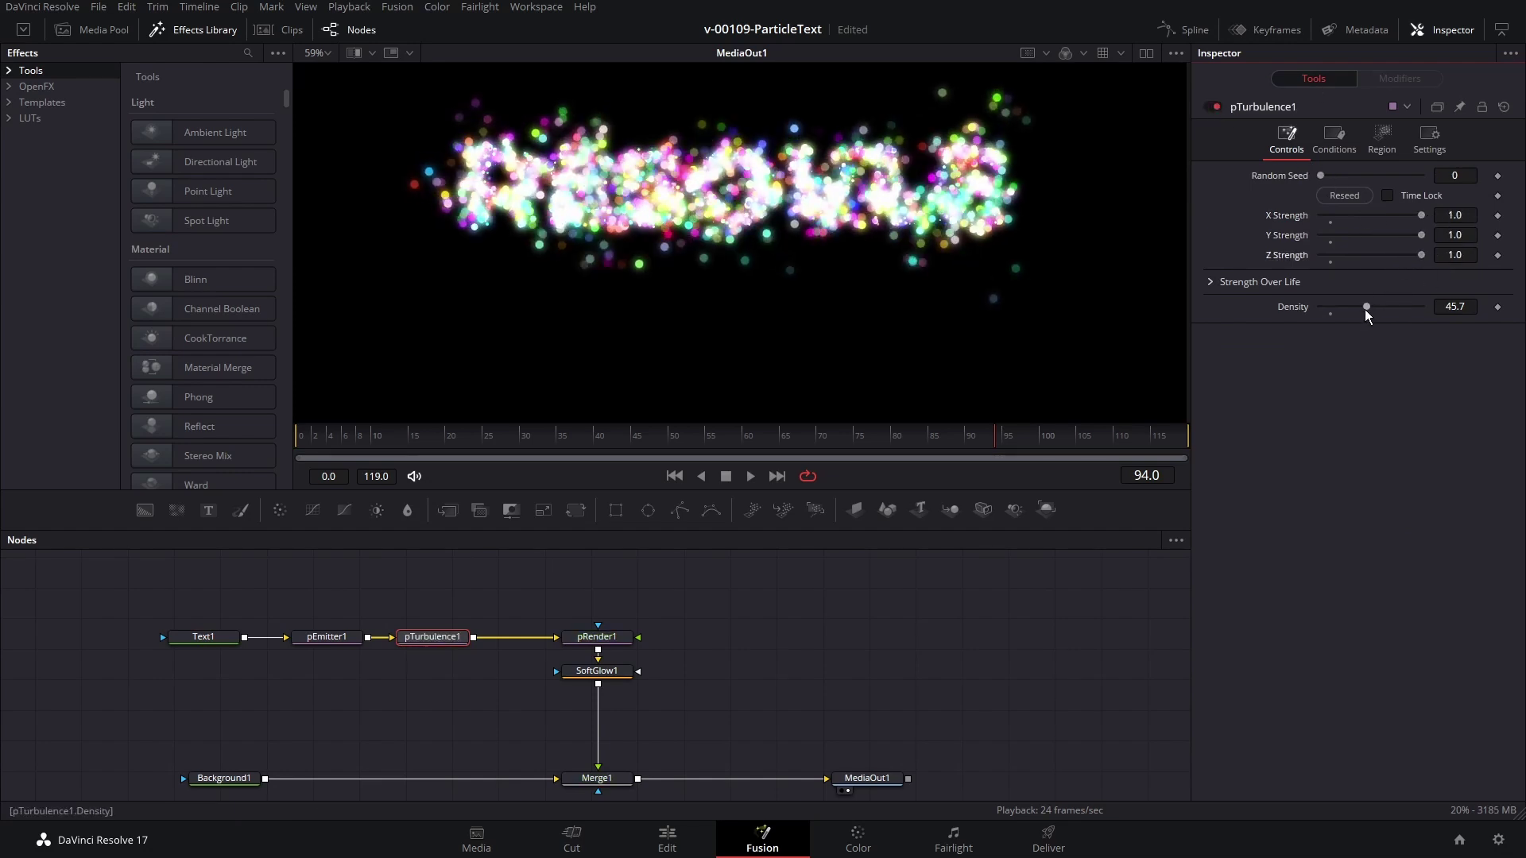
left_click_drag(1396, 309, 1403, 309)
Step: Set turbulence X and Y Strength to 4.0 and Z to 3.811, then preview the scattering
double_click(1455, 216)
type("3")
key("Tab")
type("3")
key("Tab")
type("3")
scroll(860, 247, "down", 2)
left_click_drag(1396, 235, 1437, 235)
left_click_drag(1396, 216, 1417, 255)
left_click(298, 439)
key("space")
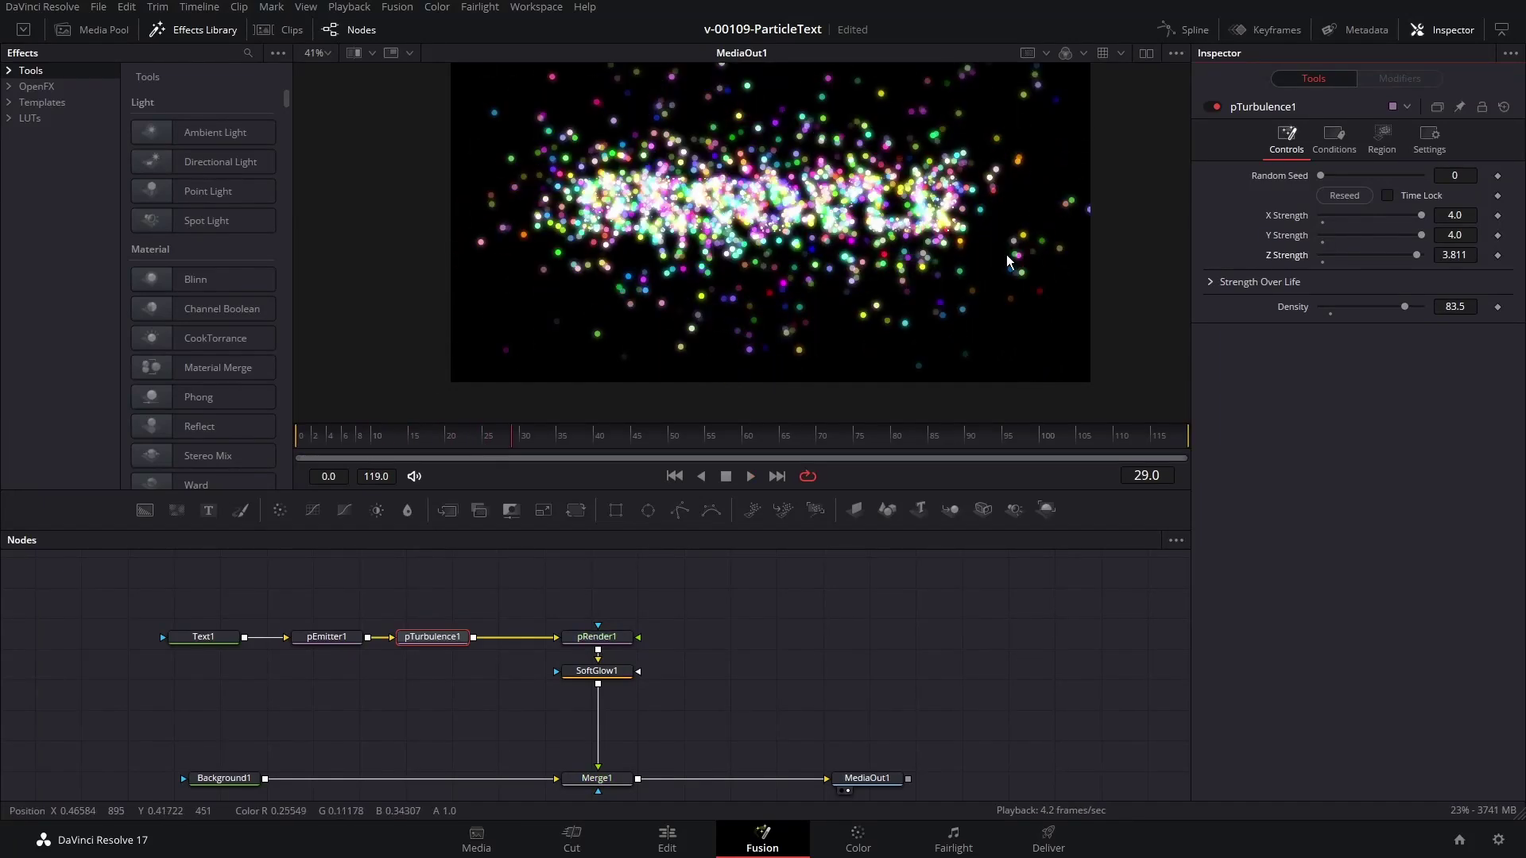
key("space")
left_click(342, 638)
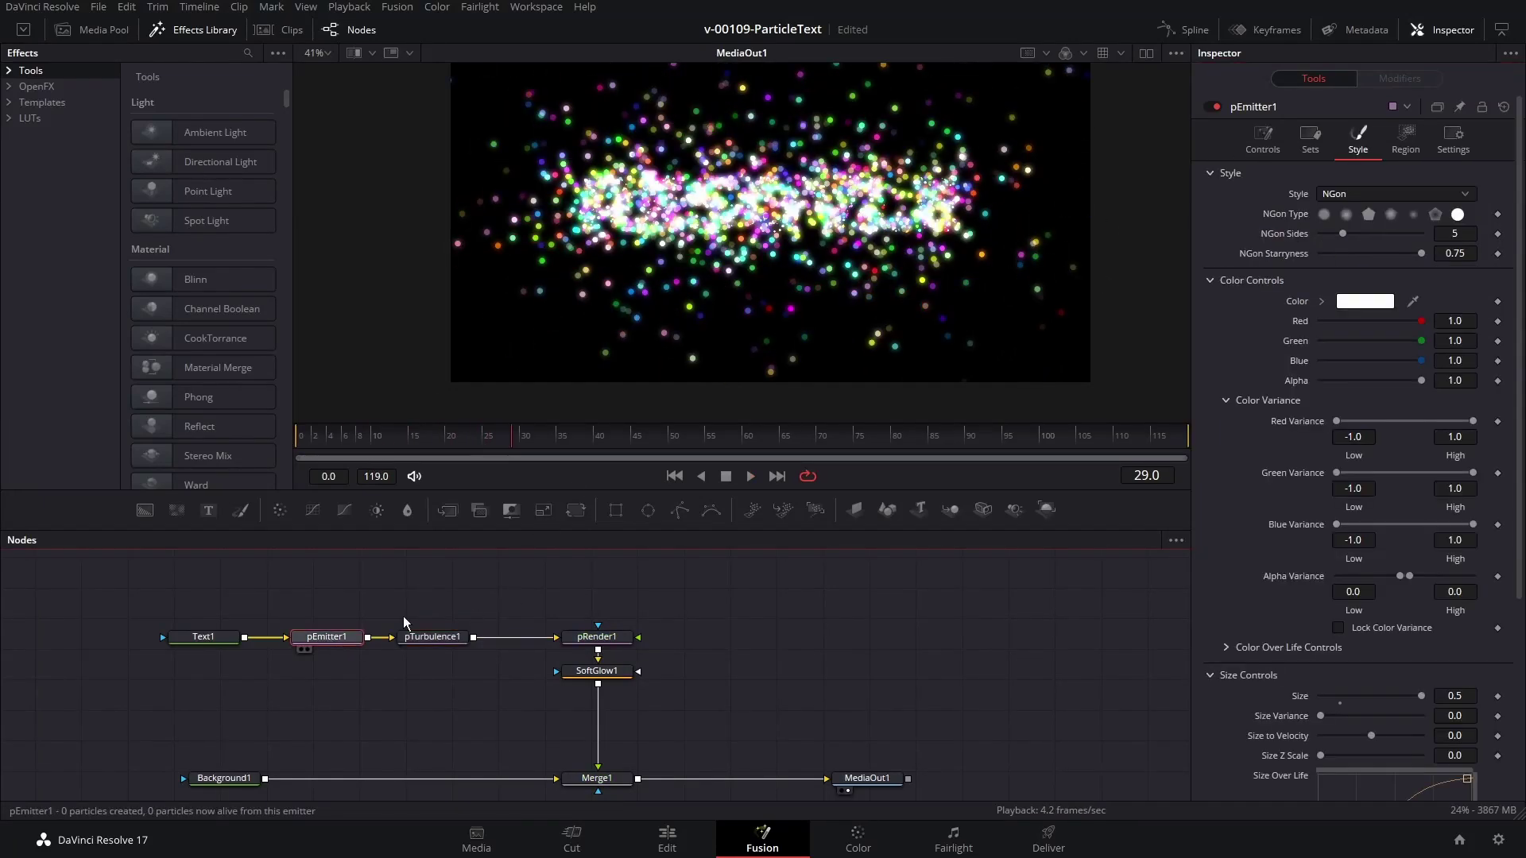
Step: Keyframe pEmitter1's Number at 500 on frame 0 and 0 on frame 1
left_click(1262, 139)
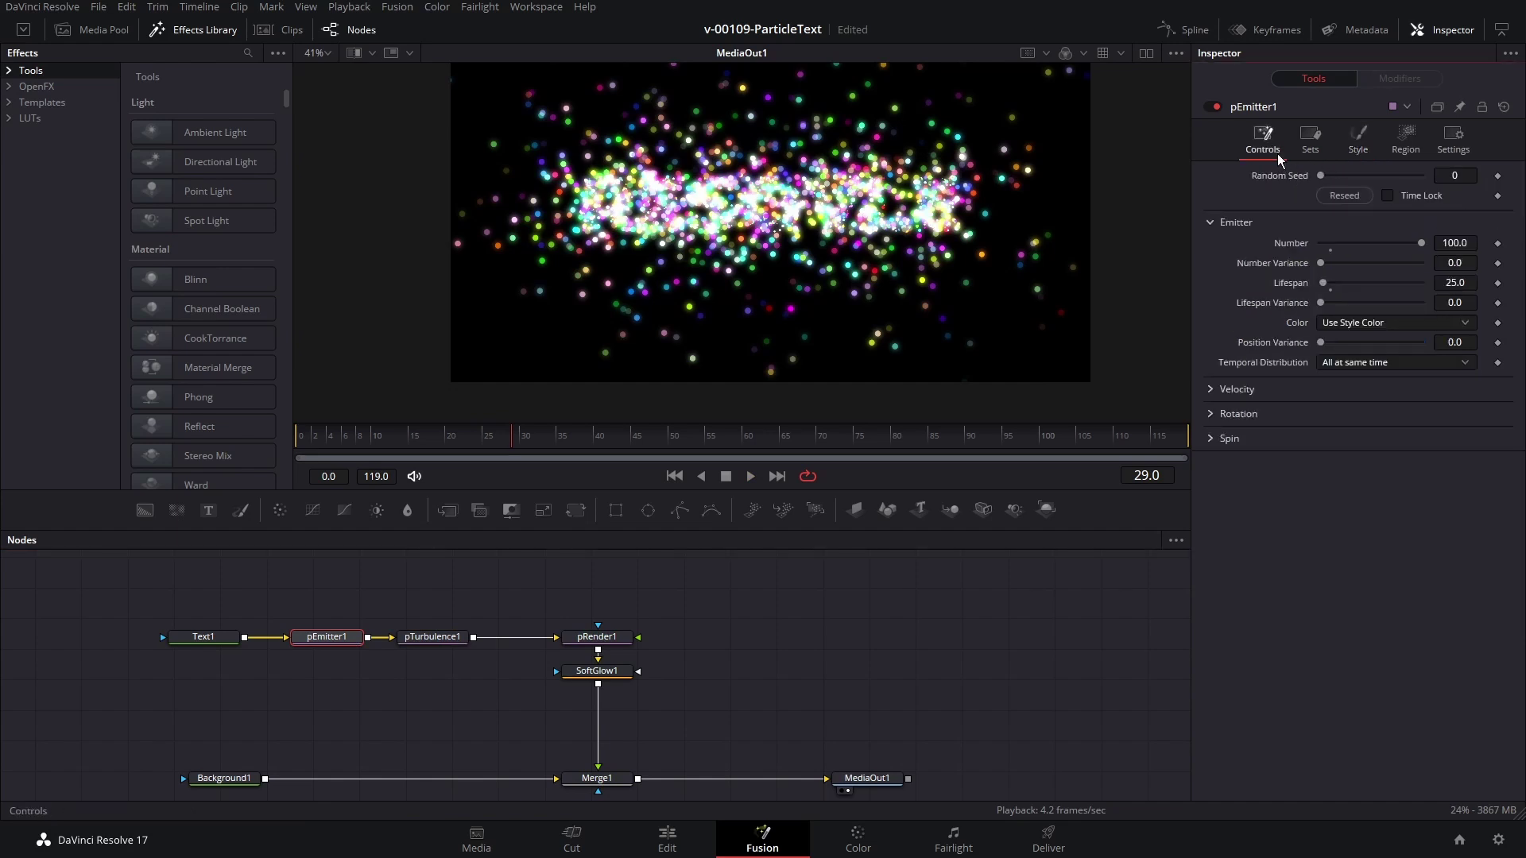
left_click_drag(365, 434, 273, 435)
double_click(1455, 244)
type("10")
key("Return")
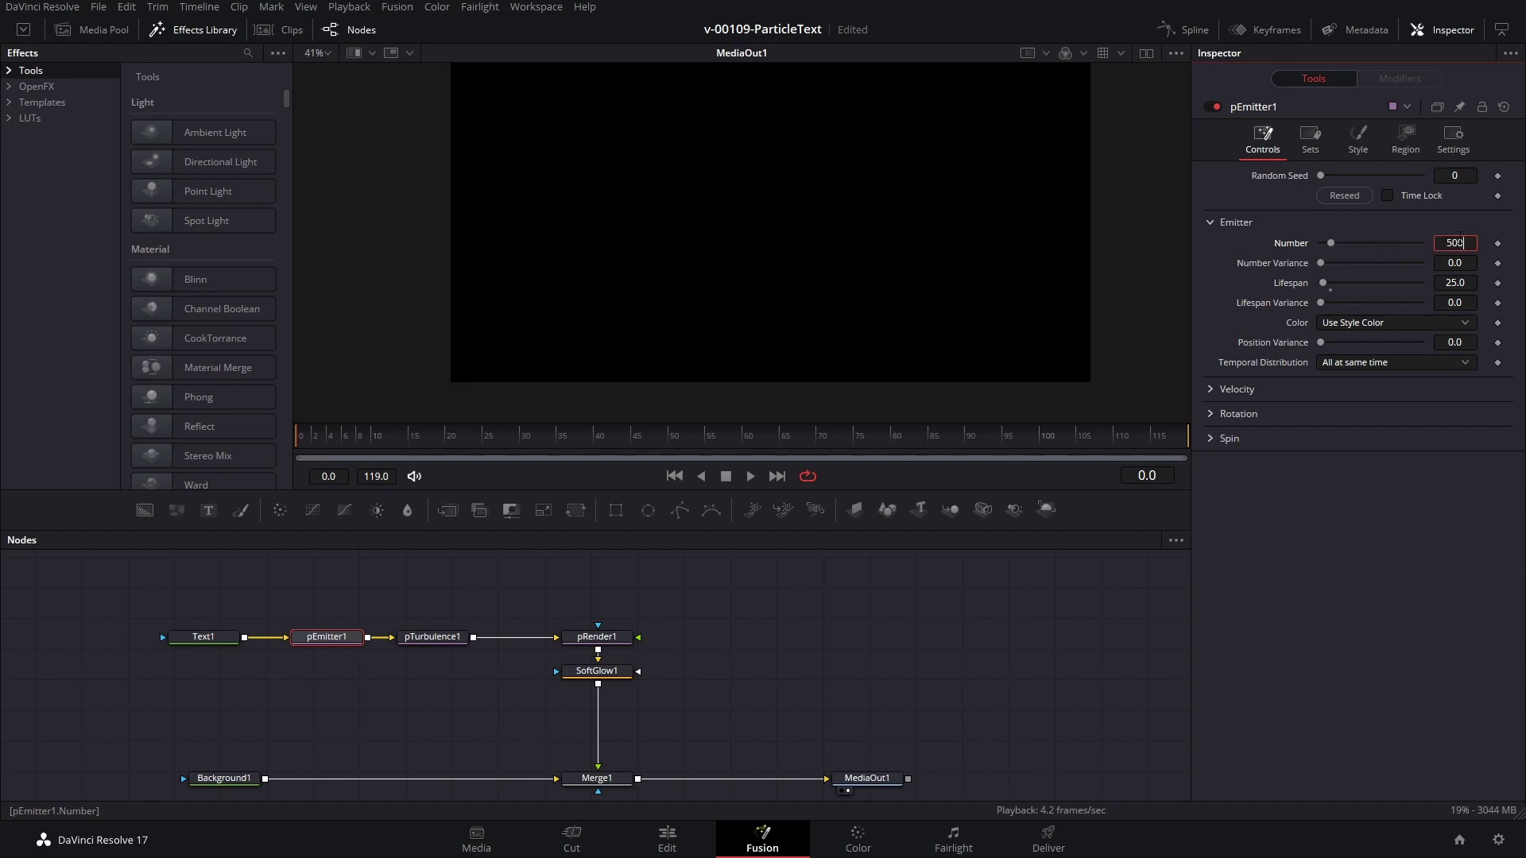
left_click(1498, 244)
left_click_drag(1382, 243, 1275, 240)
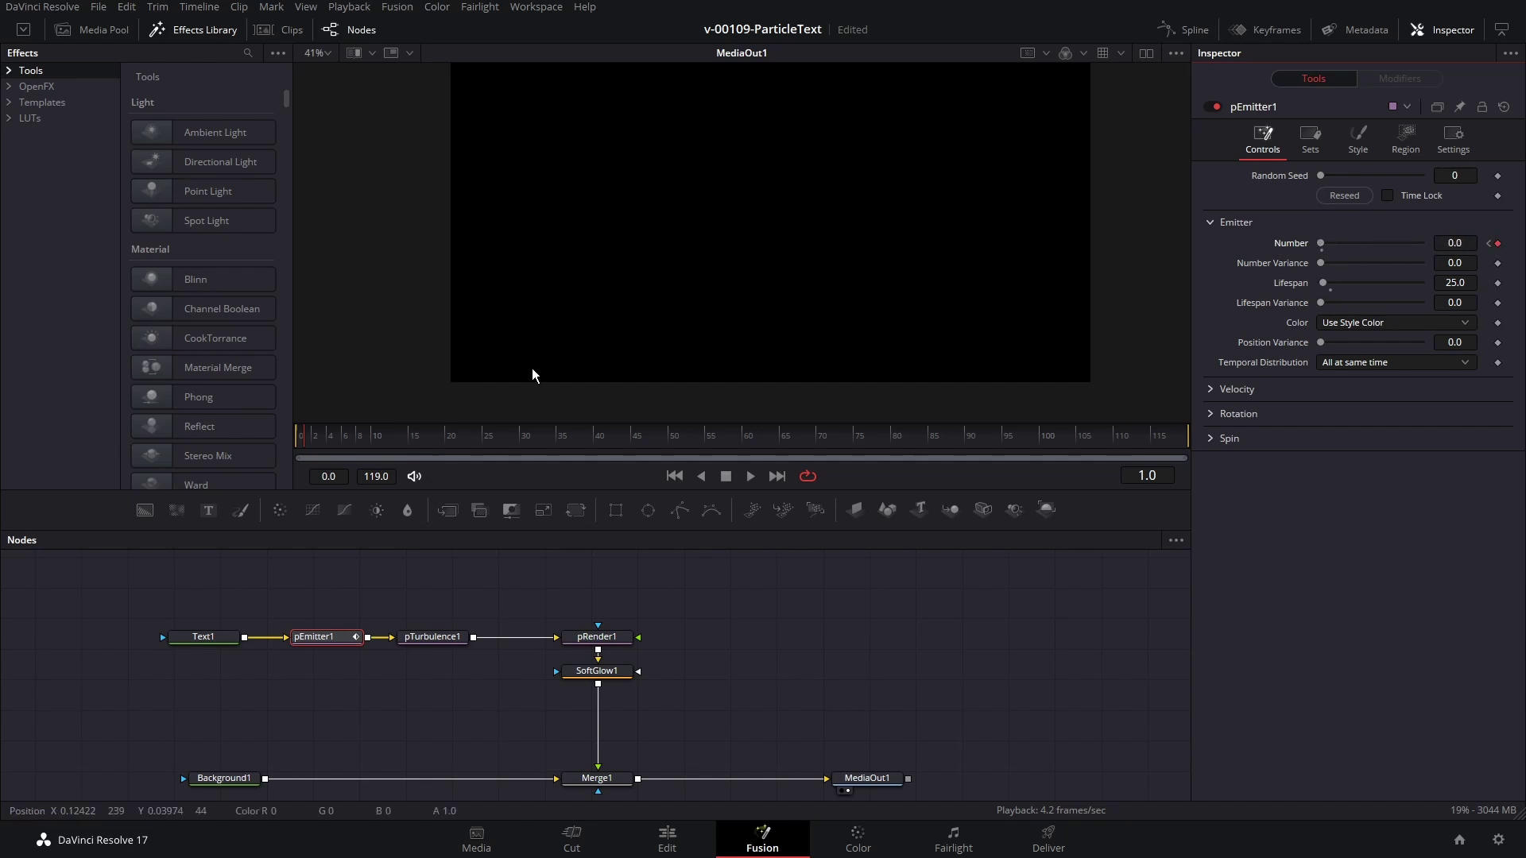
Step: Set the particle Lifespan to 110 and play to frame 44 to watch the lettering
left_click(1454, 283)
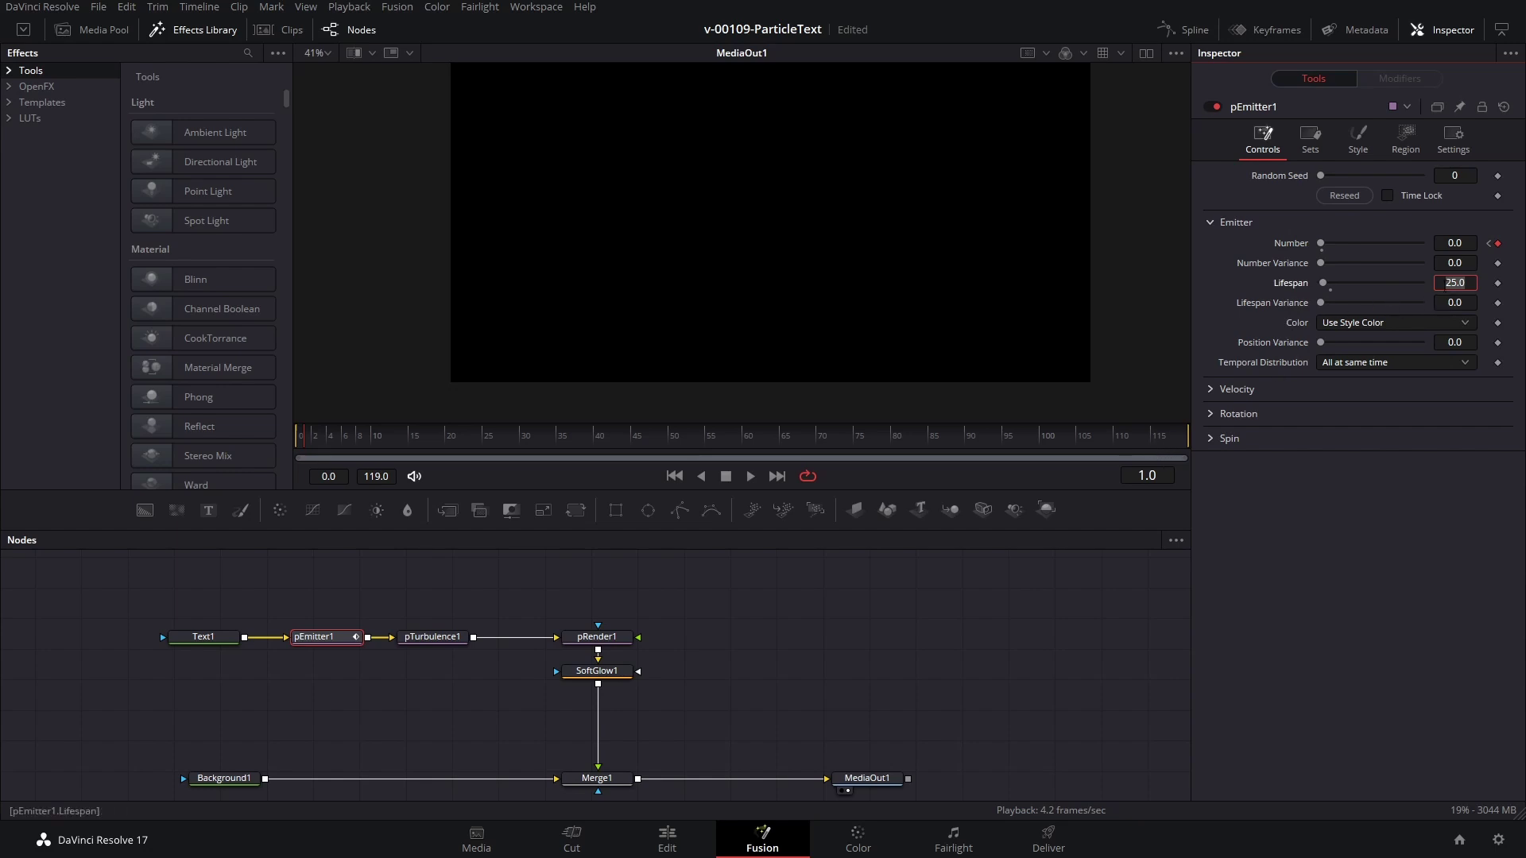
key("Return")
key("space")
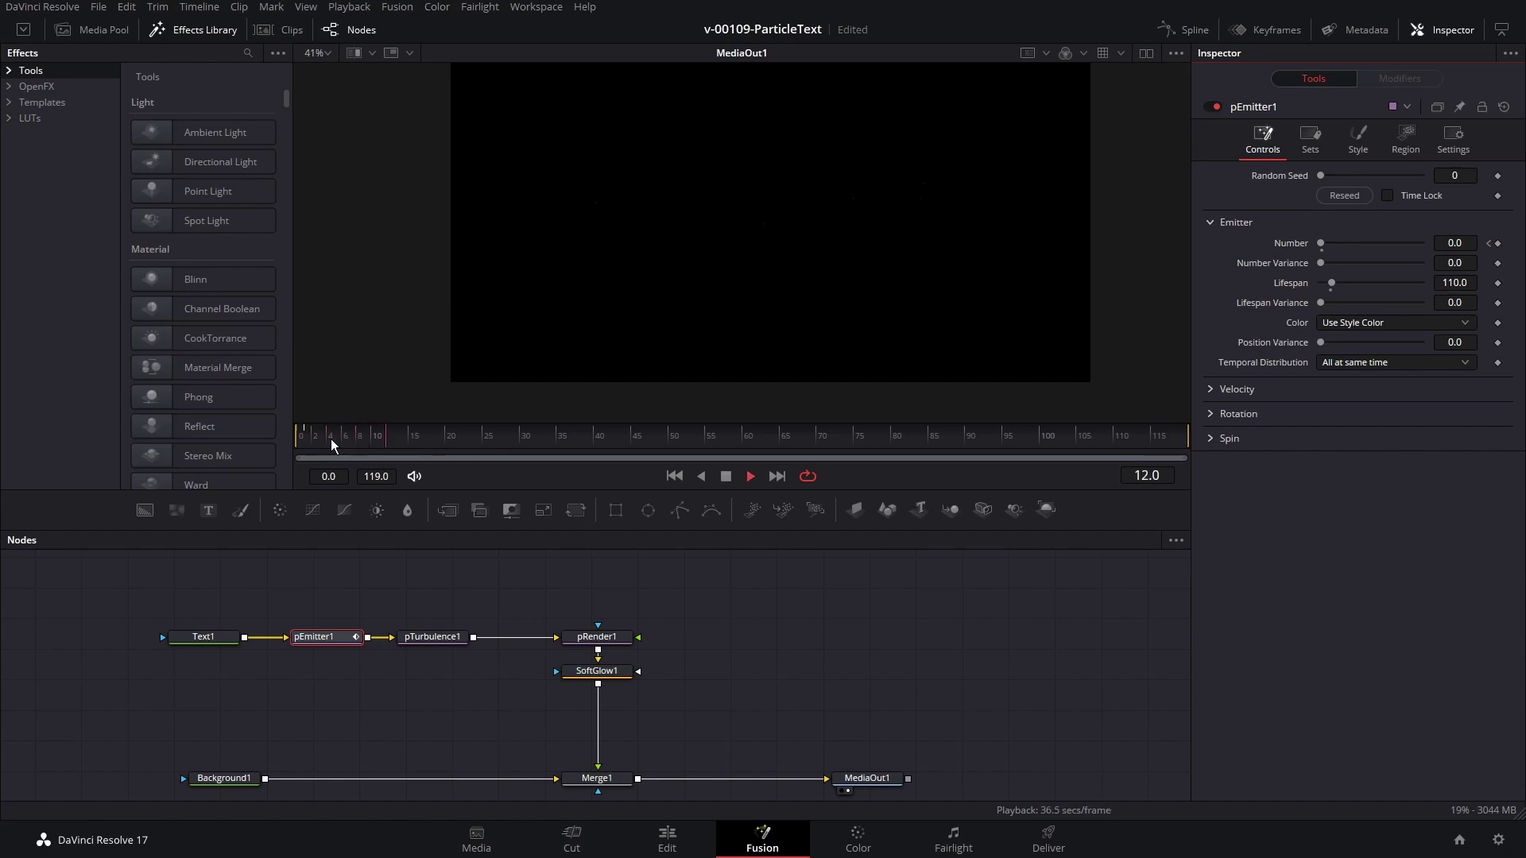
key("space")
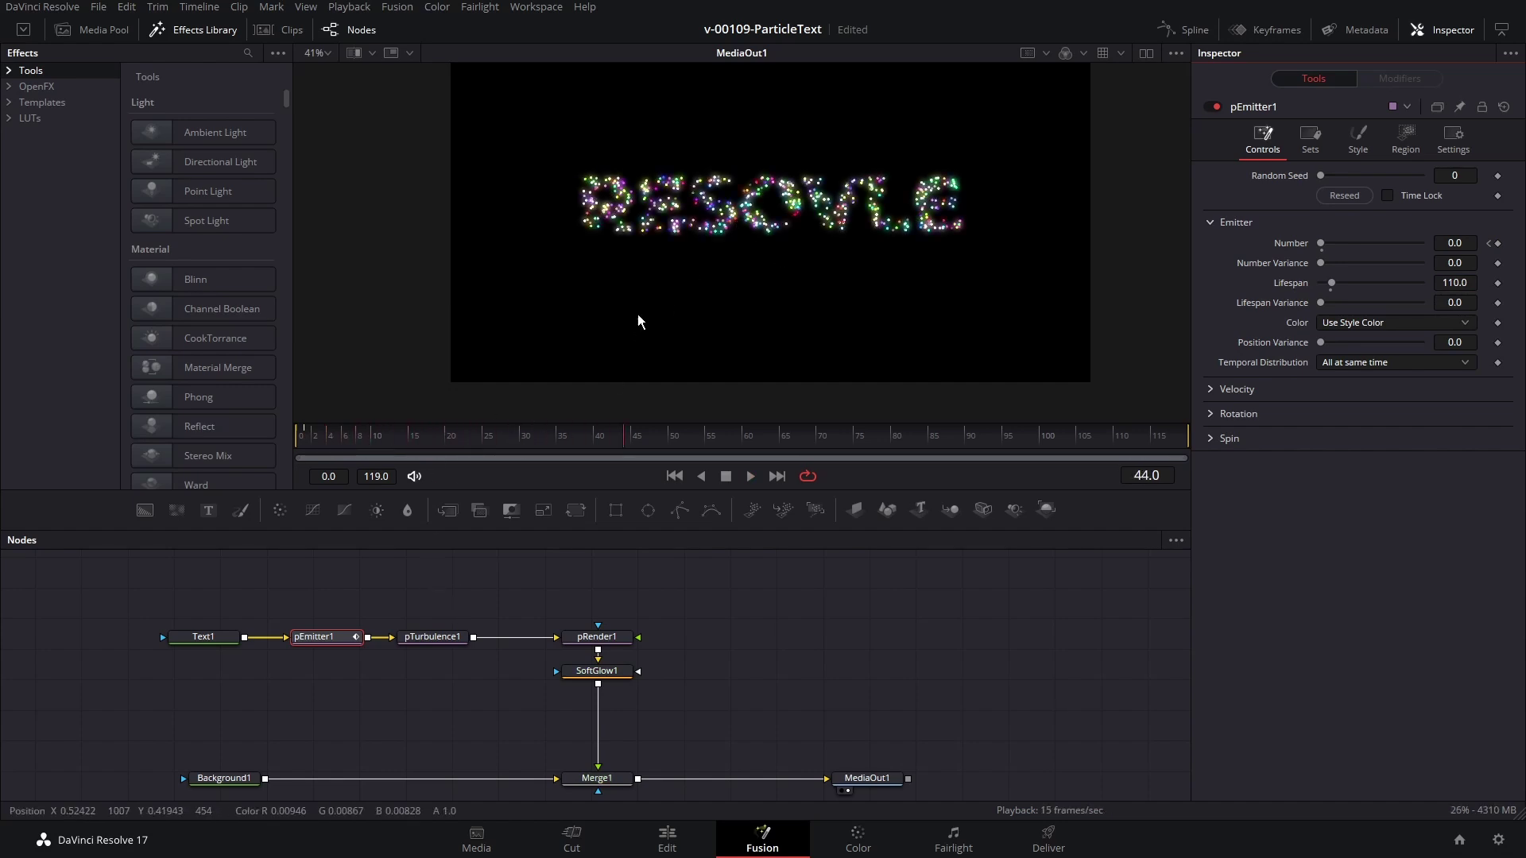
Step: Set pTurbulence1's Age Start to 0 and preview the change from an earlier frame
left_click(431, 637)
left_click(1332, 137)
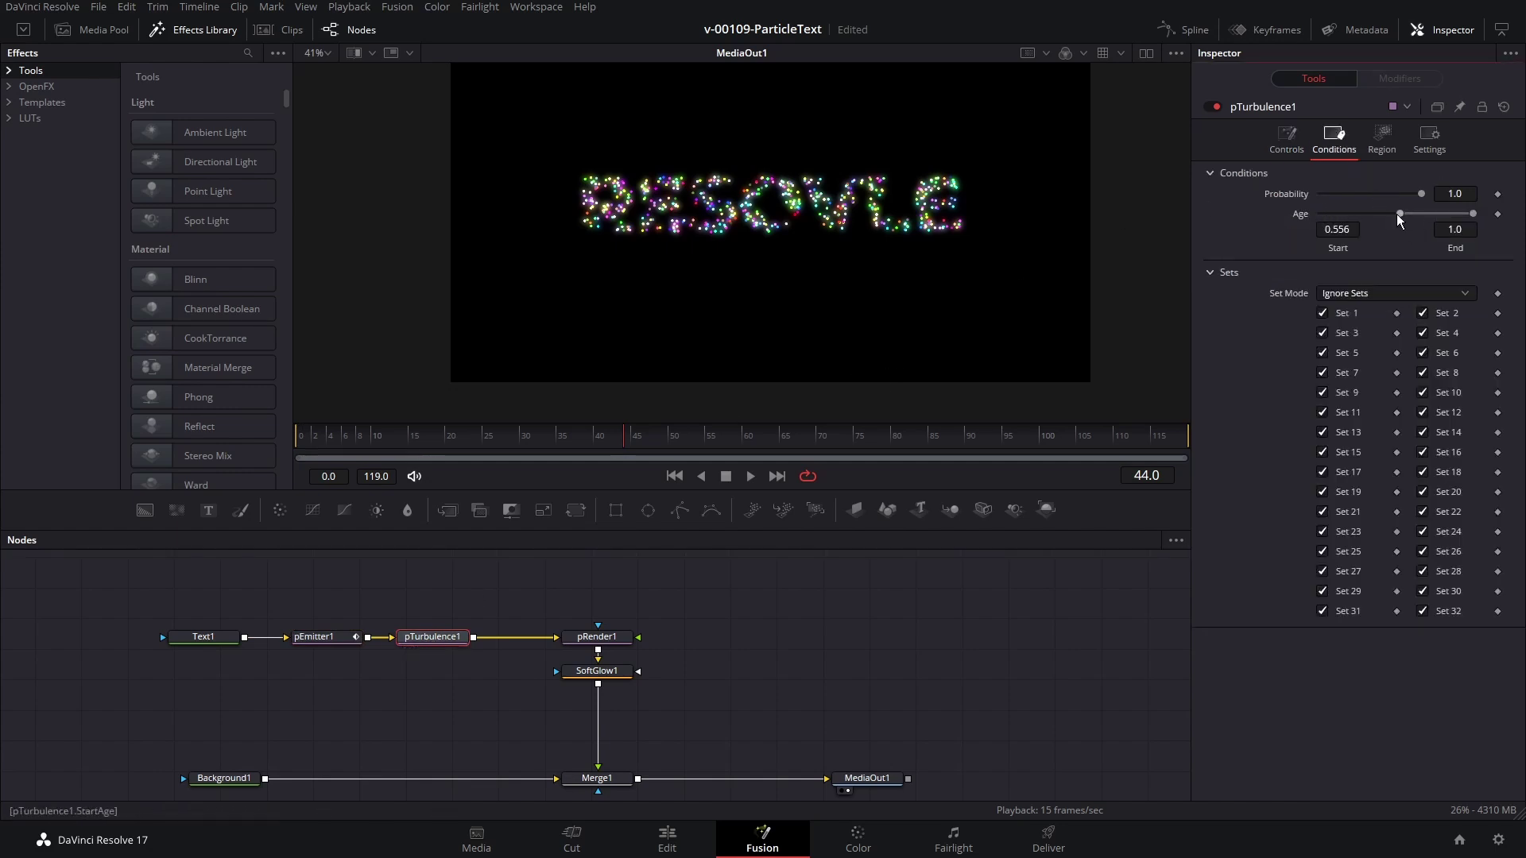
left_click_drag(1364, 214, 1305, 216)
left_click(376, 445)
key("space")
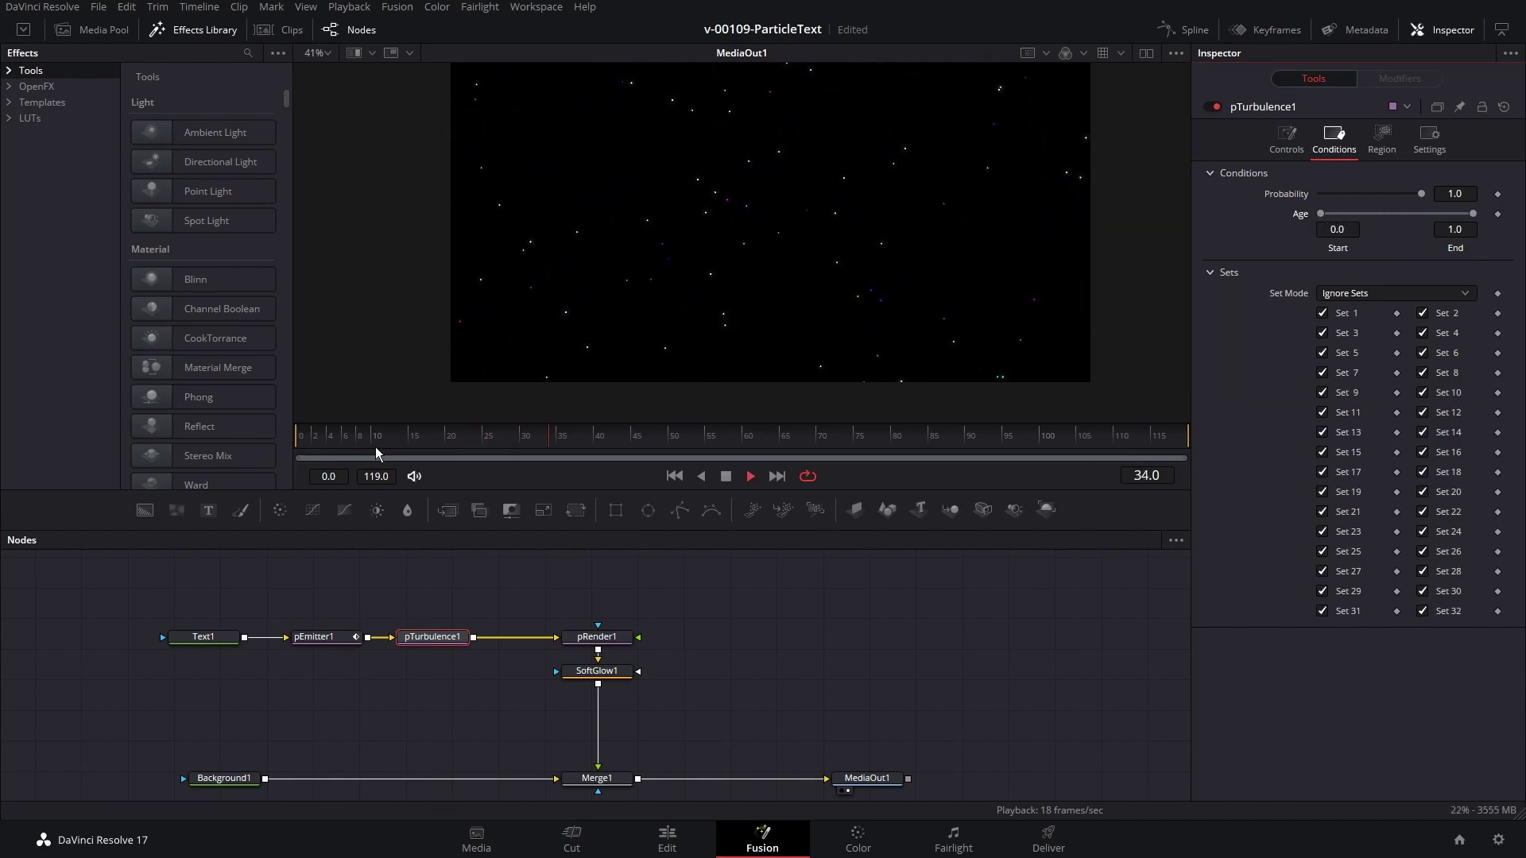
left_click(393, 437)
Step: Lower the turbulence strengths to X 0.535, Y 0.283 and Z 0.1
left_click(1289, 141)
left_click_drag(1378, 216, 1330, 242)
double_click(1303, 217)
double_click(1299, 236)
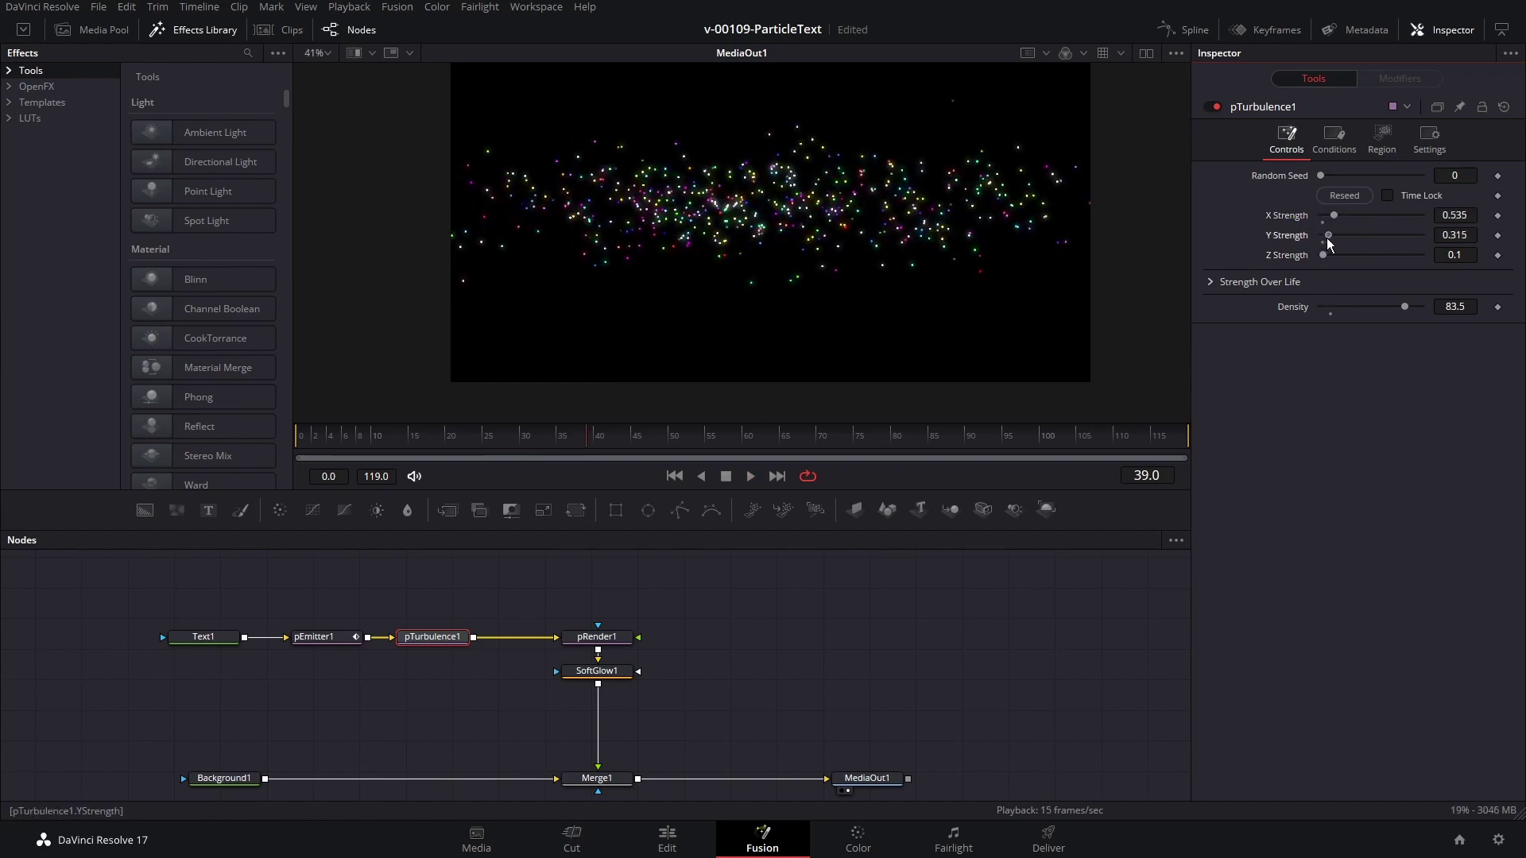
Step: Set pEmitter1's Fade In 0 and Out 1.0, and raise the Size Over Life curve's first point
left_click(322, 650)
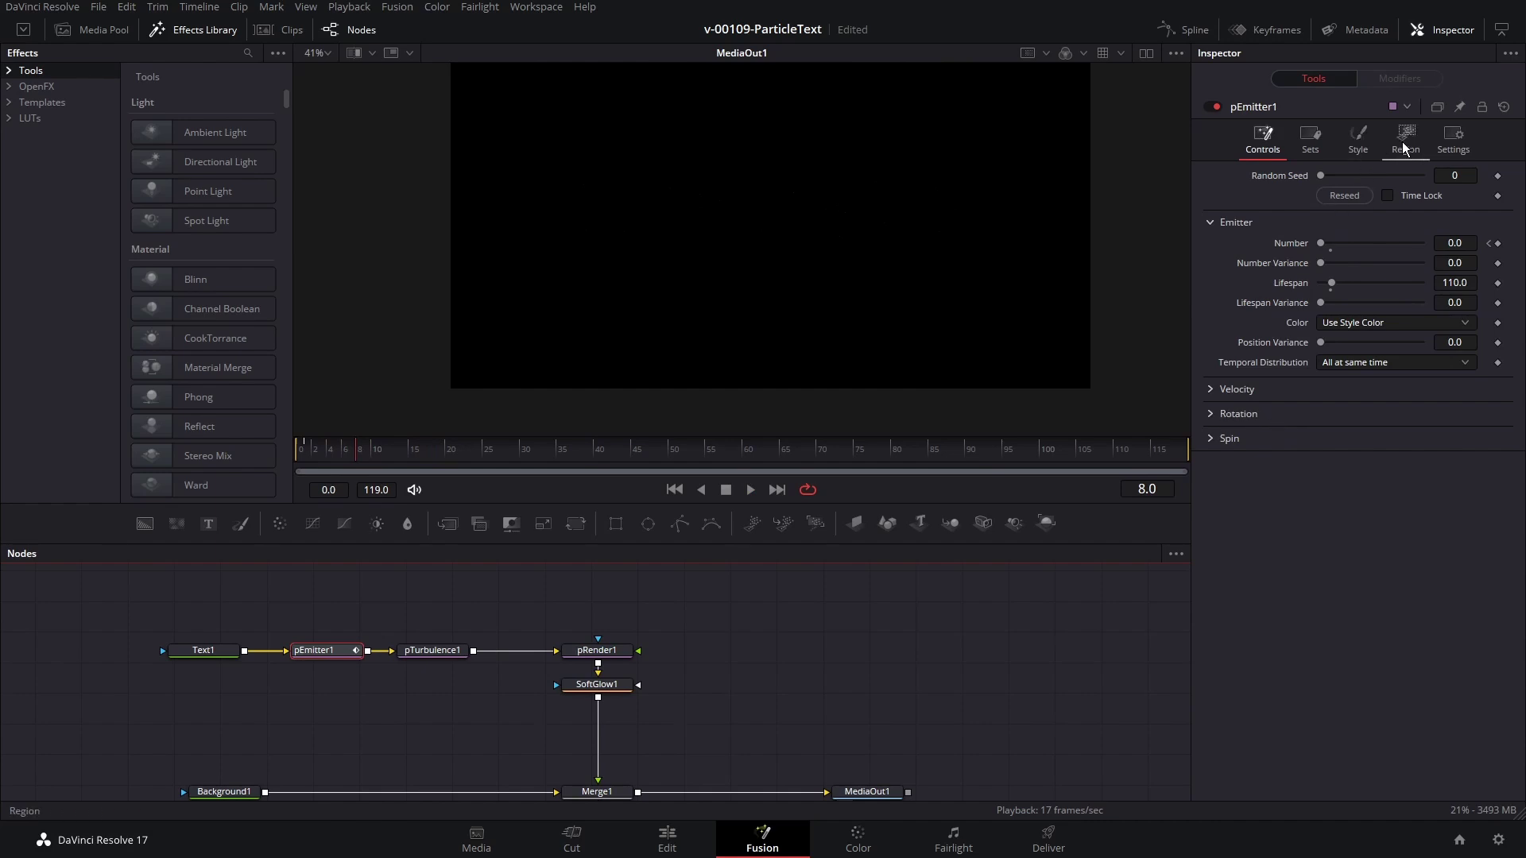
left_click(1367, 152)
scroll(1311, 666, "down", 5)
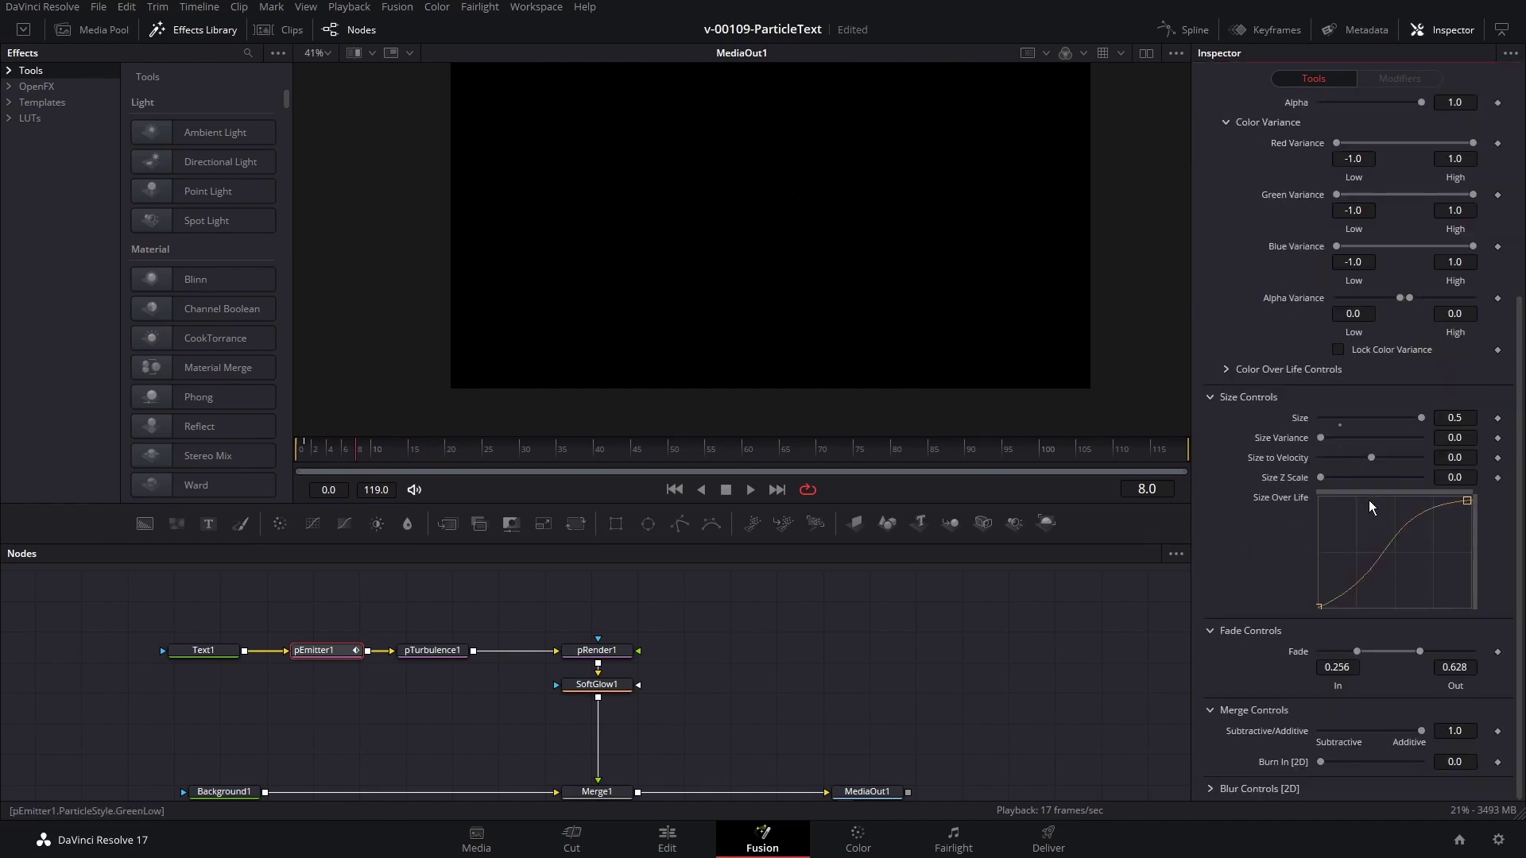
left_click_drag(1420, 652, 1475, 652)
left_click_drag(1319, 607, 1305, 545)
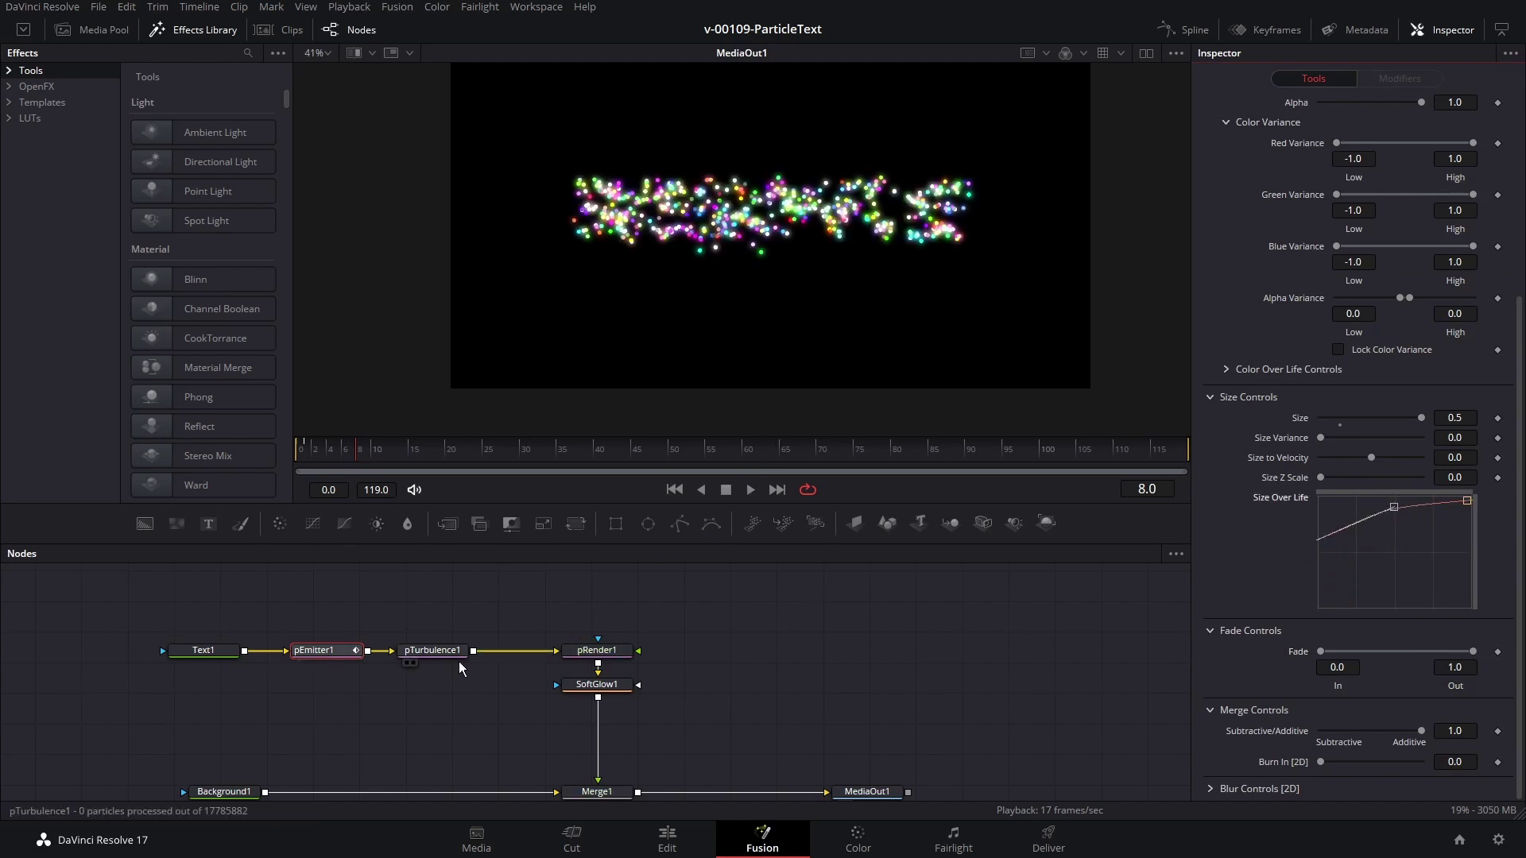
Step: Play from frame 0 to frame 49 to check the particles are visible throughout
left_click(425, 650)
left_click_drag(338, 452, 284, 455)
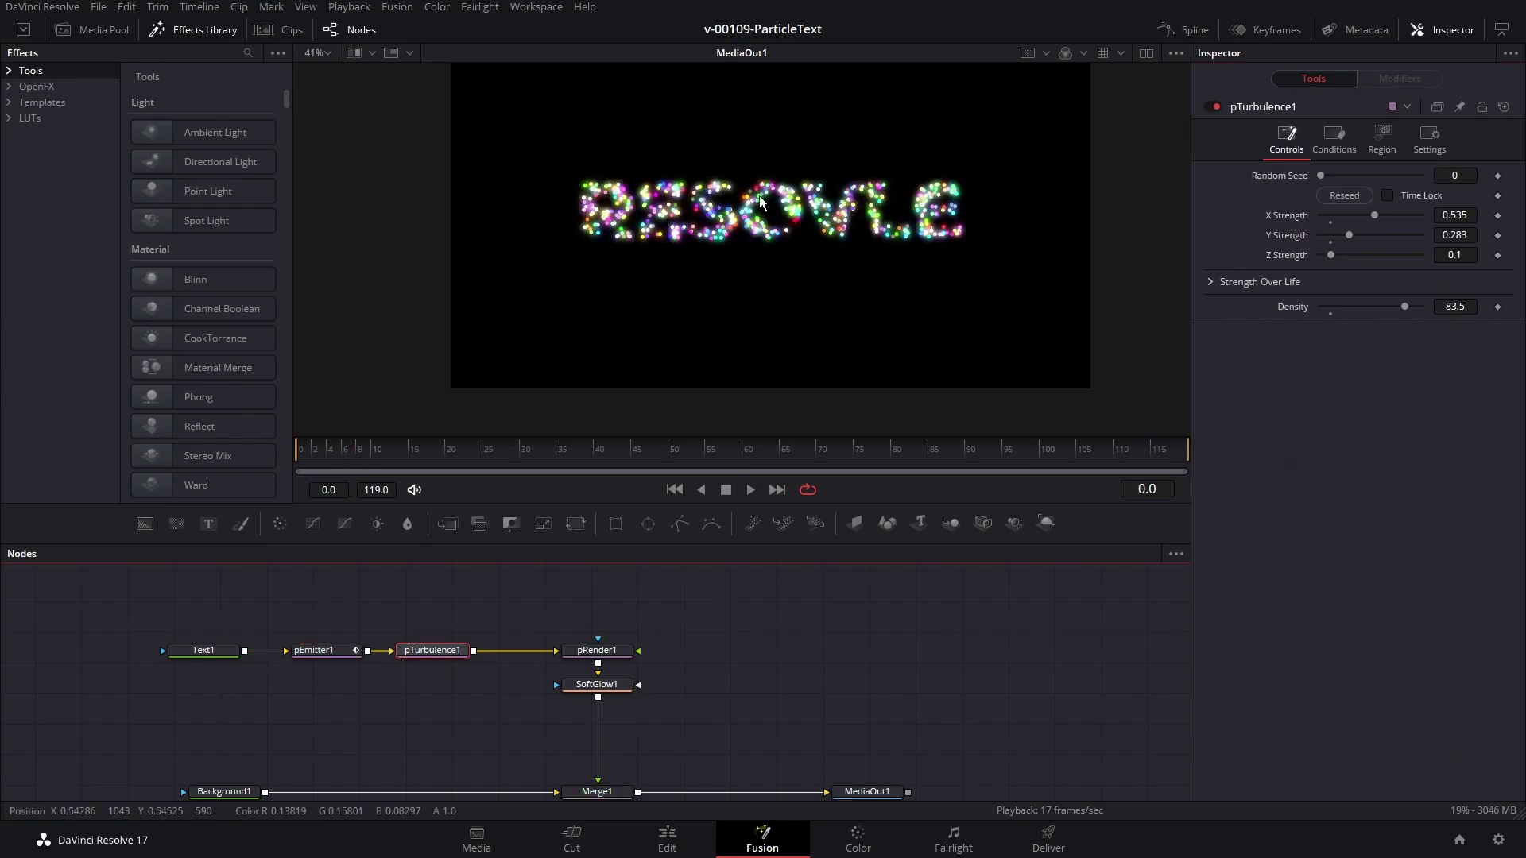
key("space")
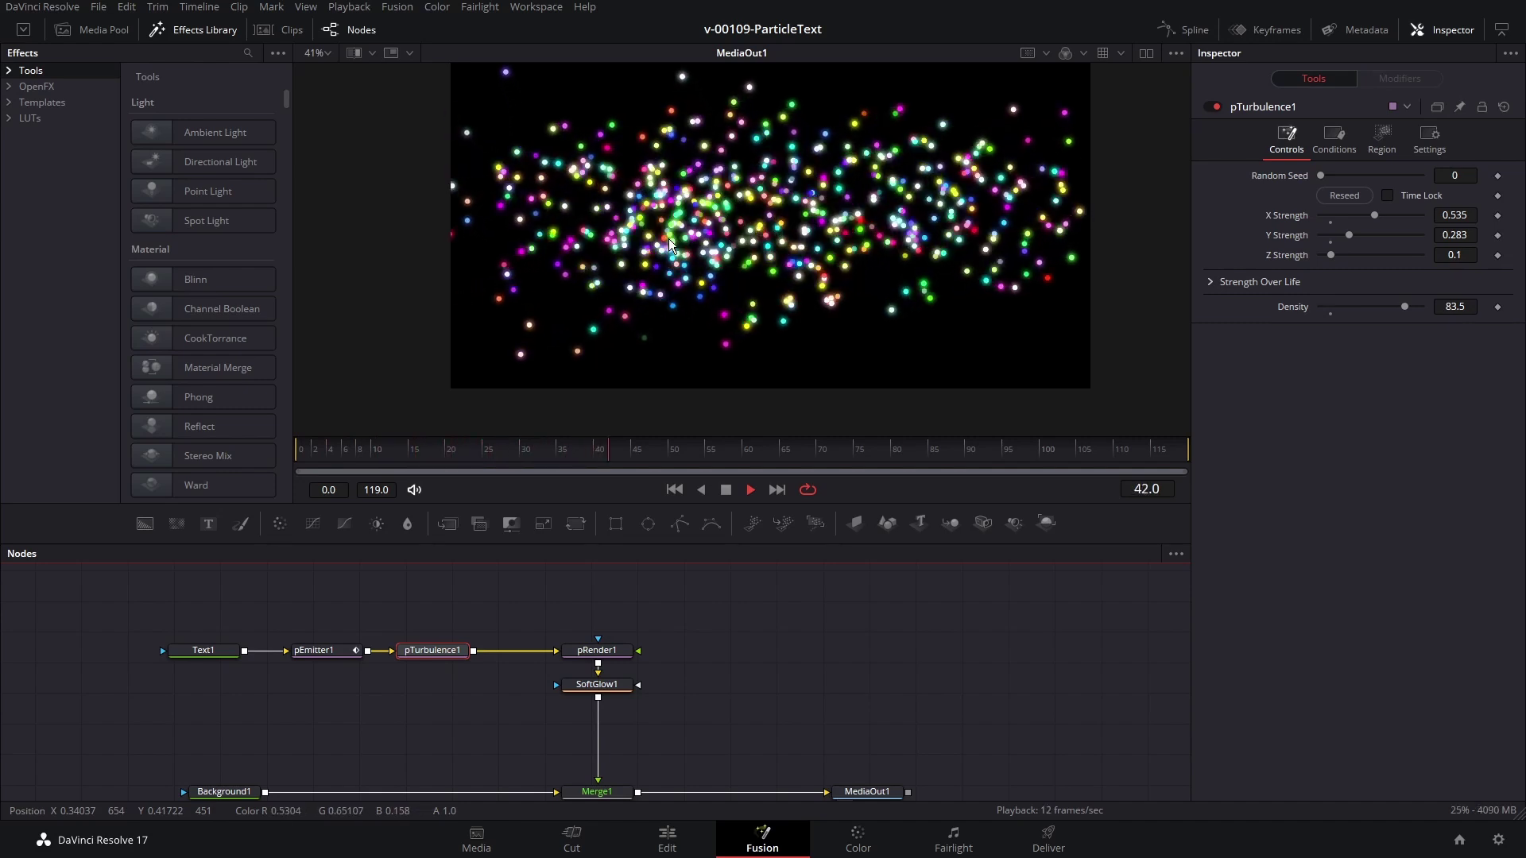
key("space")
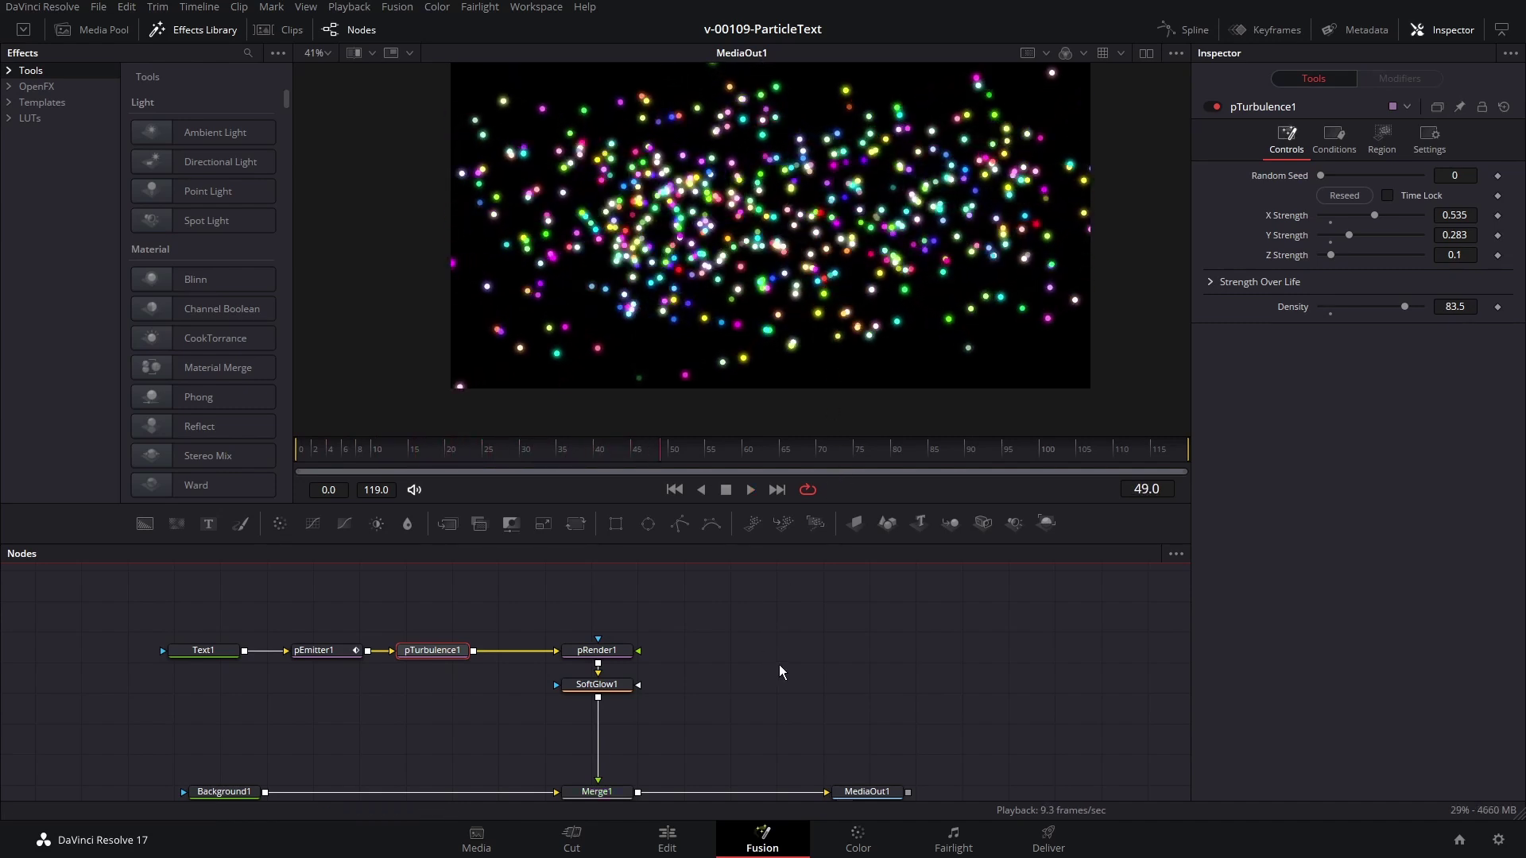
left_click_drag(777, 669, 766, 599)
left_click(585, 626)
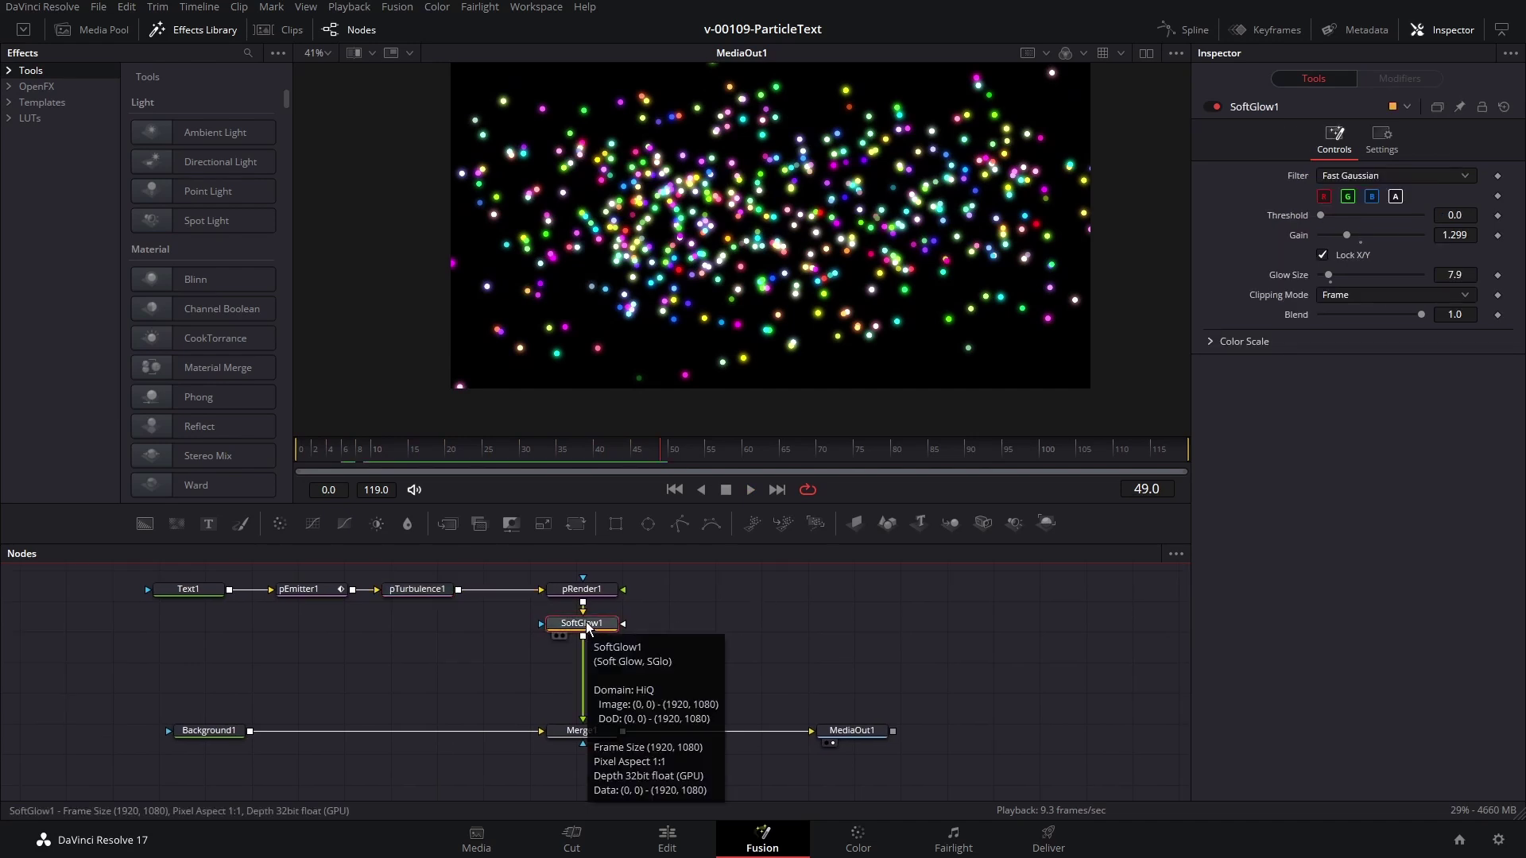
Step: Add a TimeSpeed node after SoftGlow1 with Speed -1 and play from frame 15
key("shift+space")
type("time")
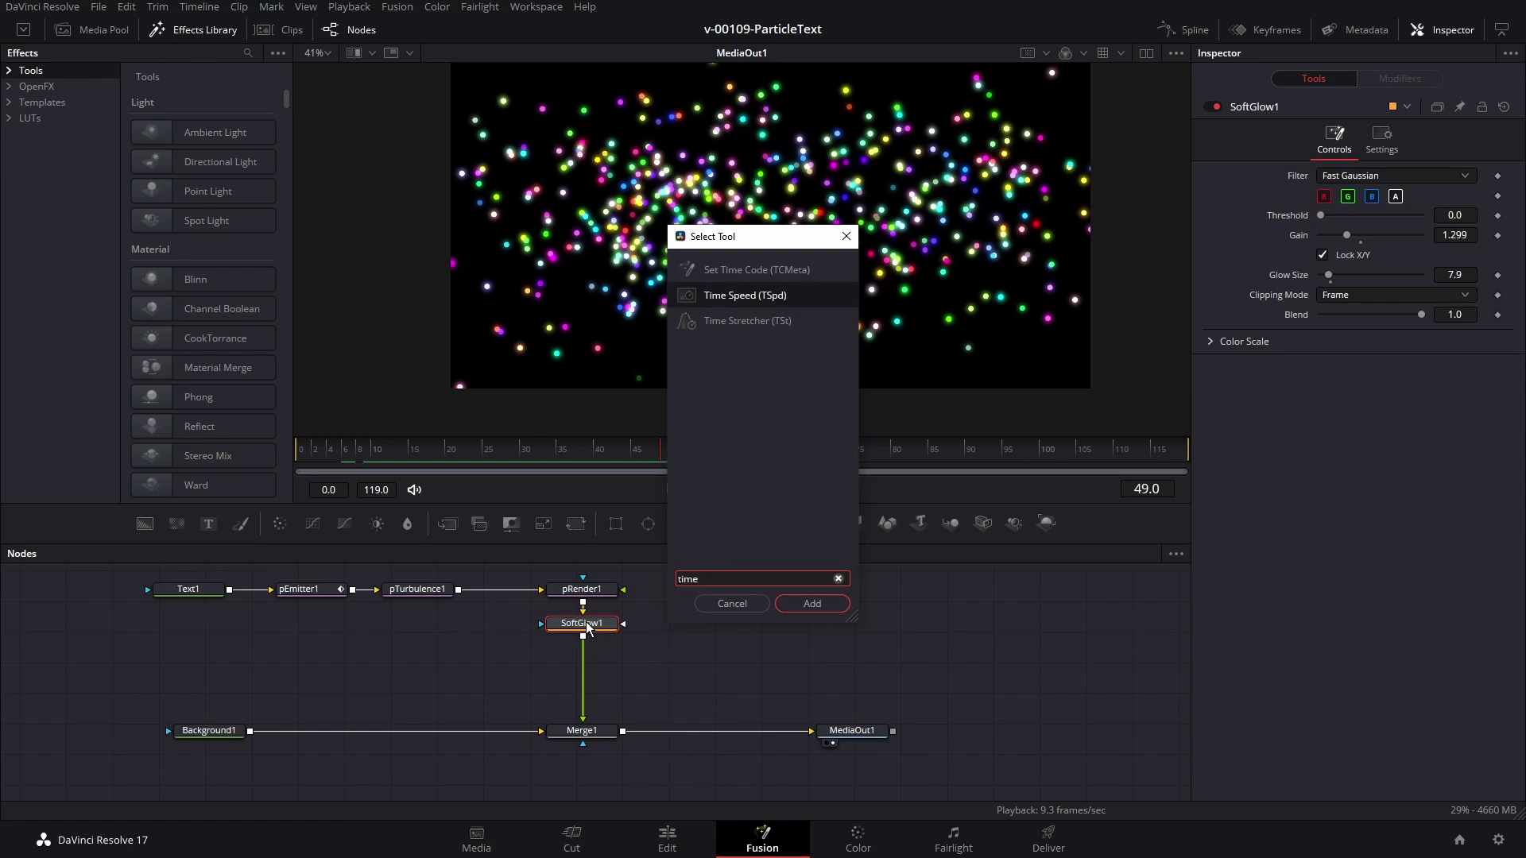
key("Return")
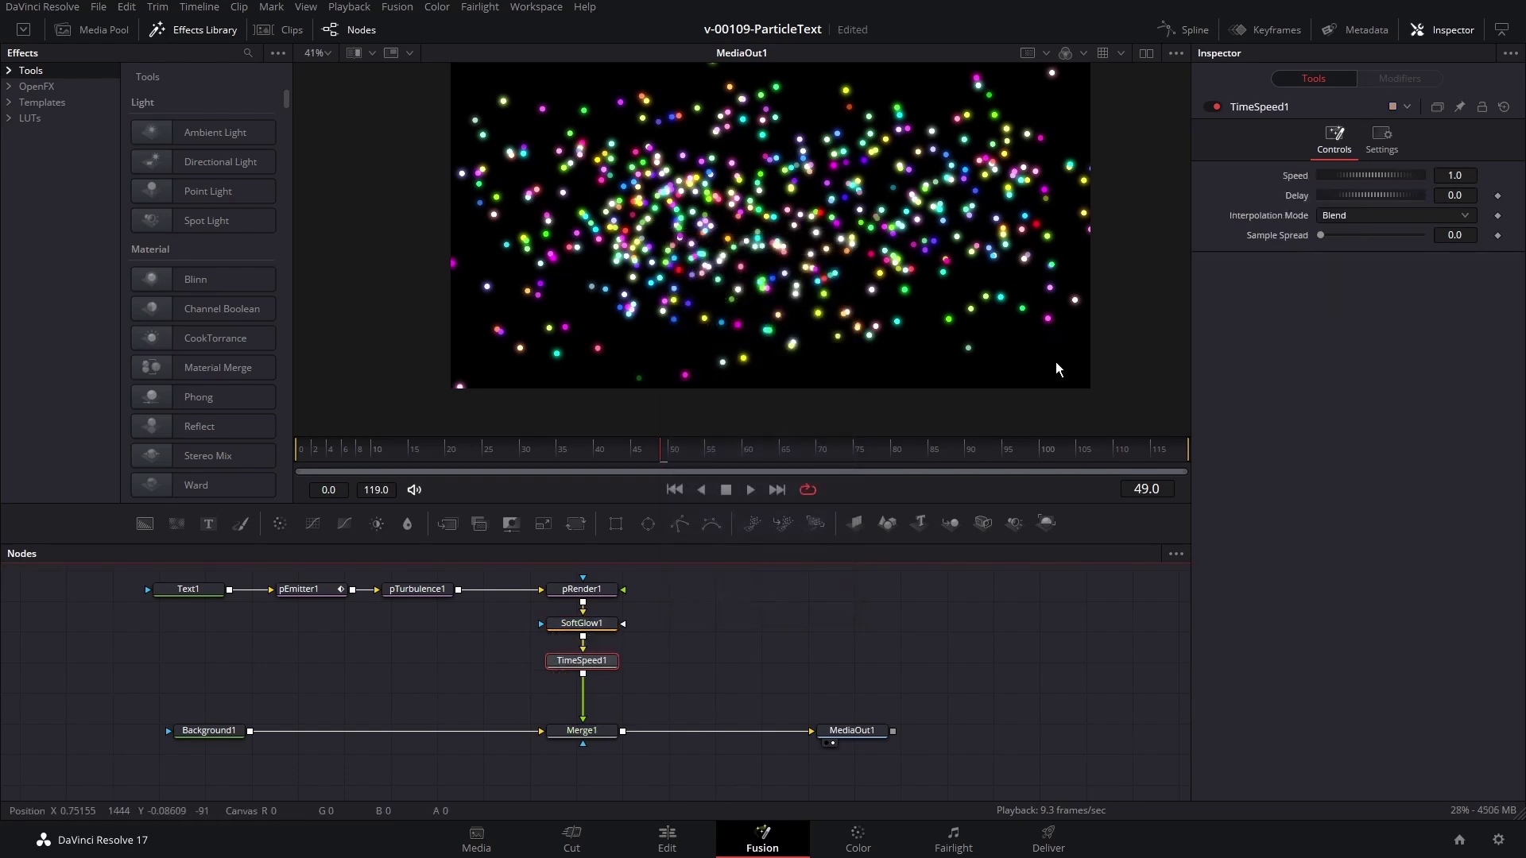
left_click(1461, 175)
type("-1")
key("Return")
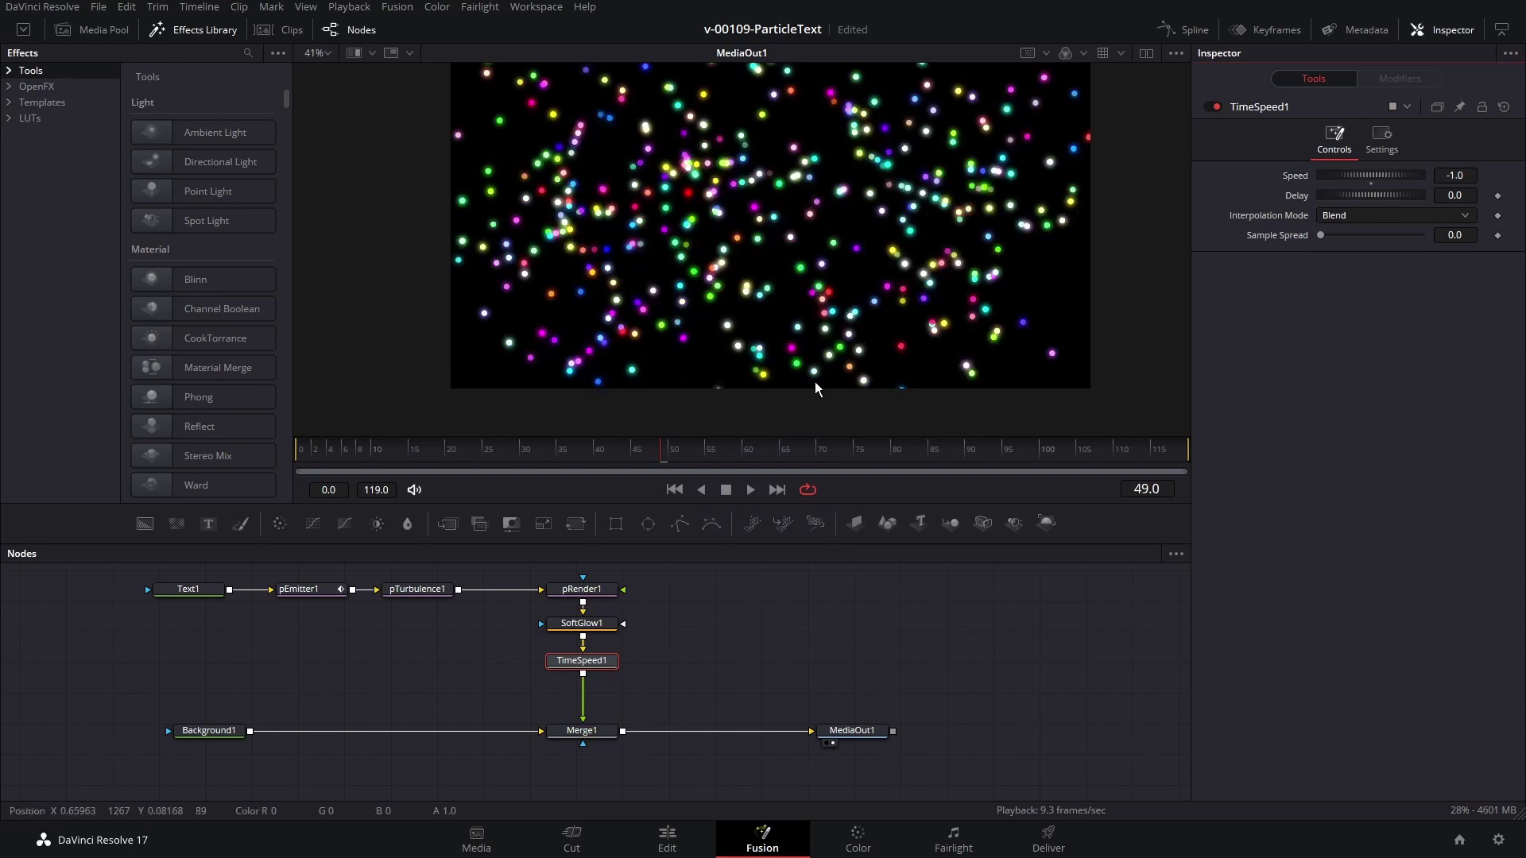
left_click(411, 453)
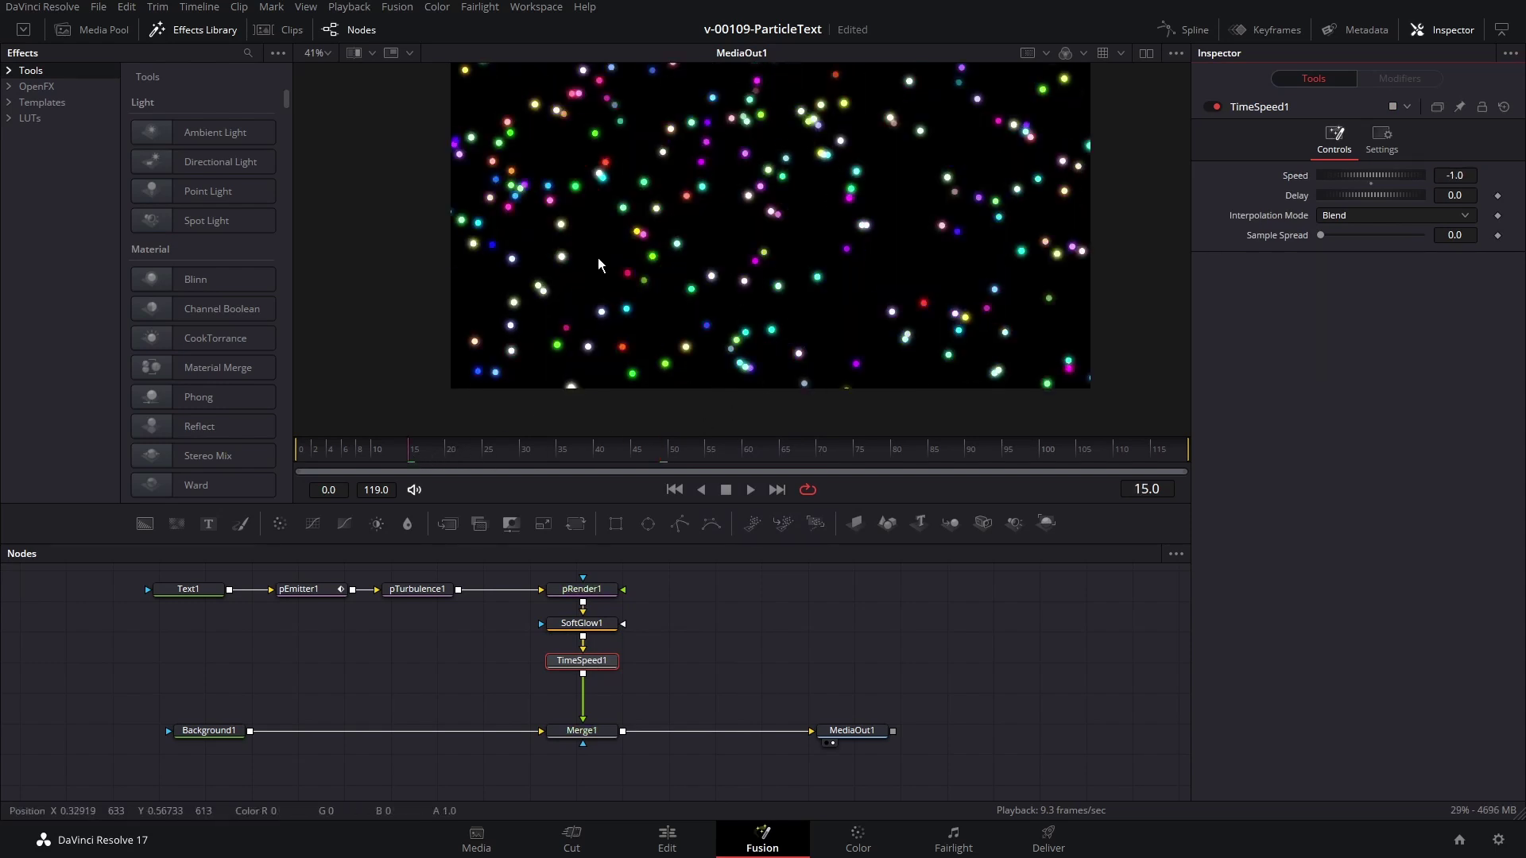
key("space")
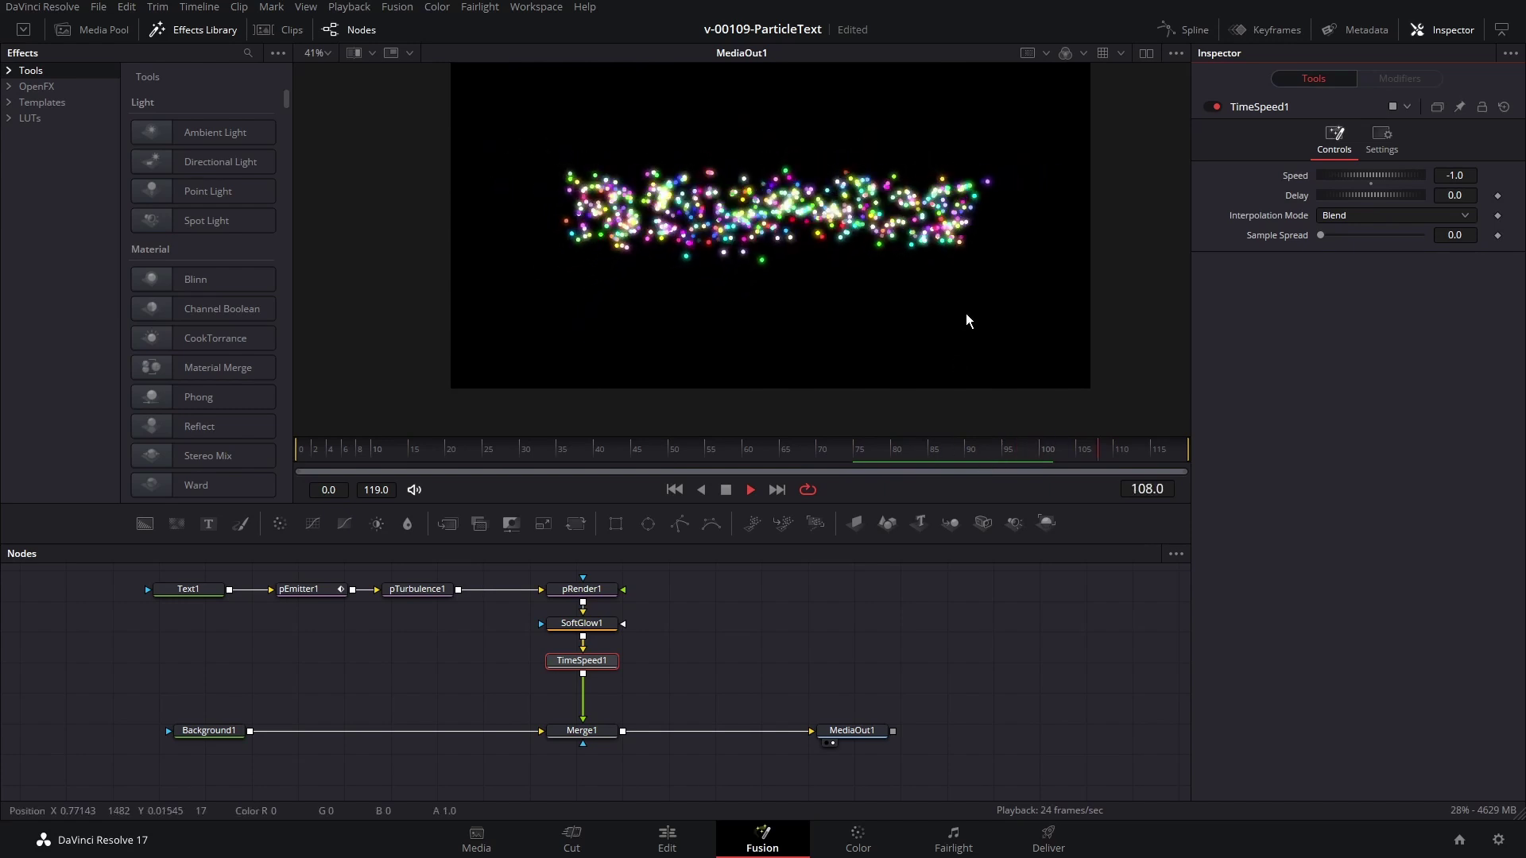
left_click(582, 623)
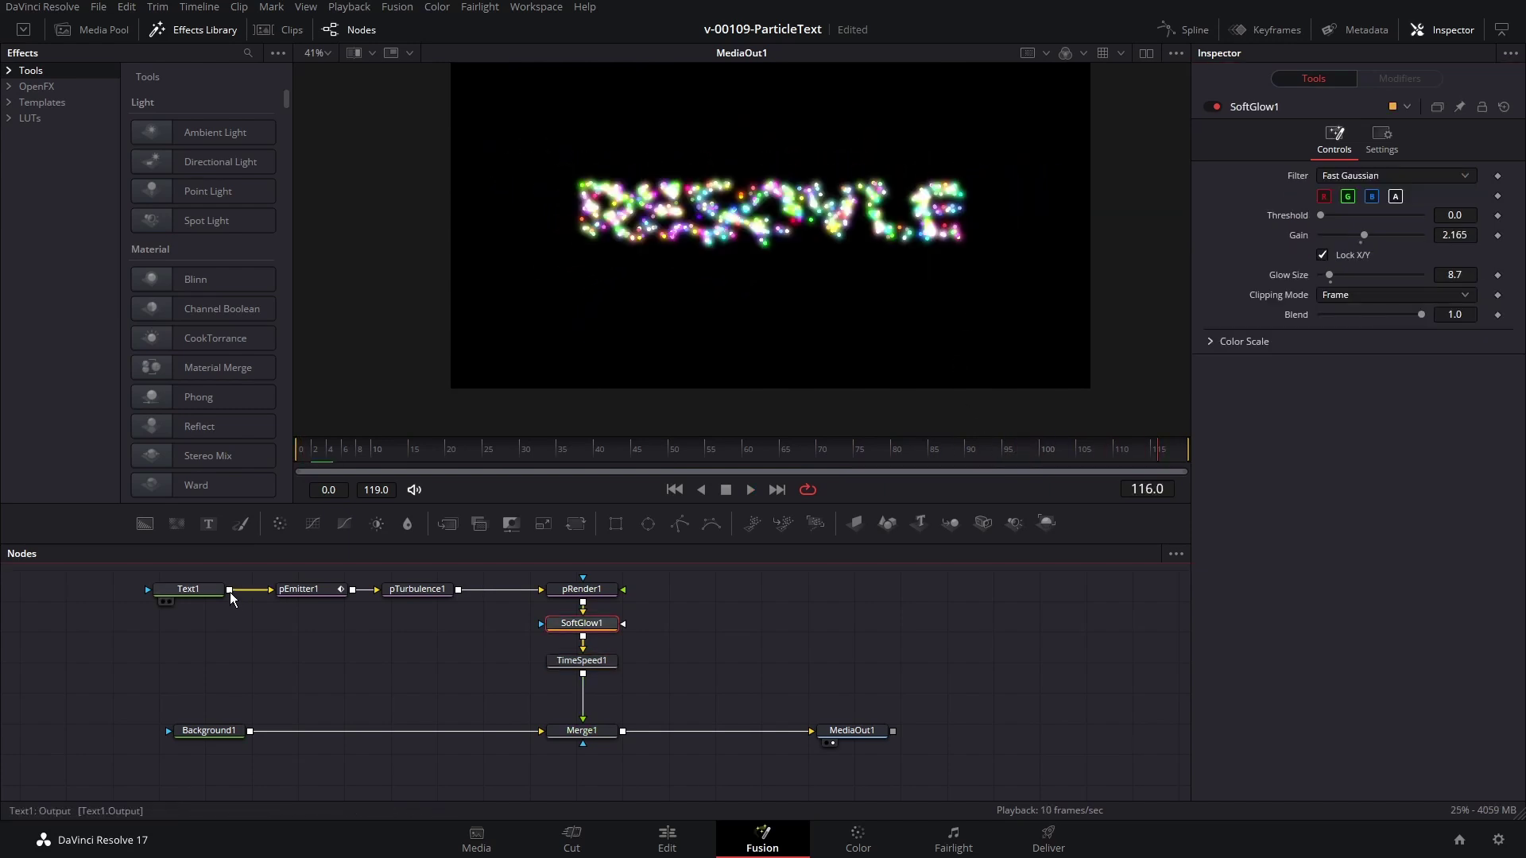
left_click_drag(231, 598, 658, 666)
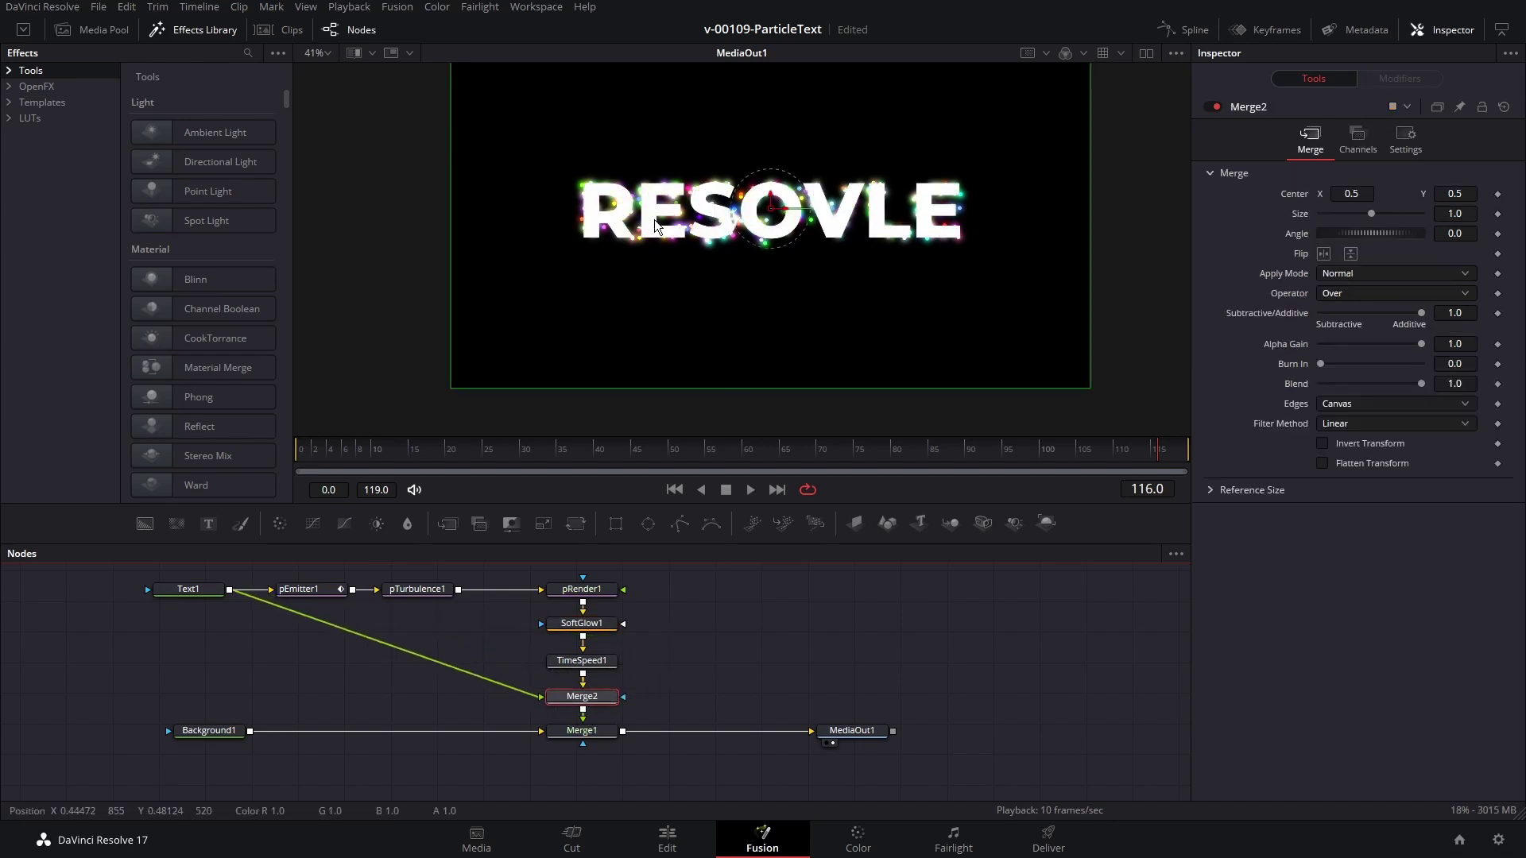
key("Delete")
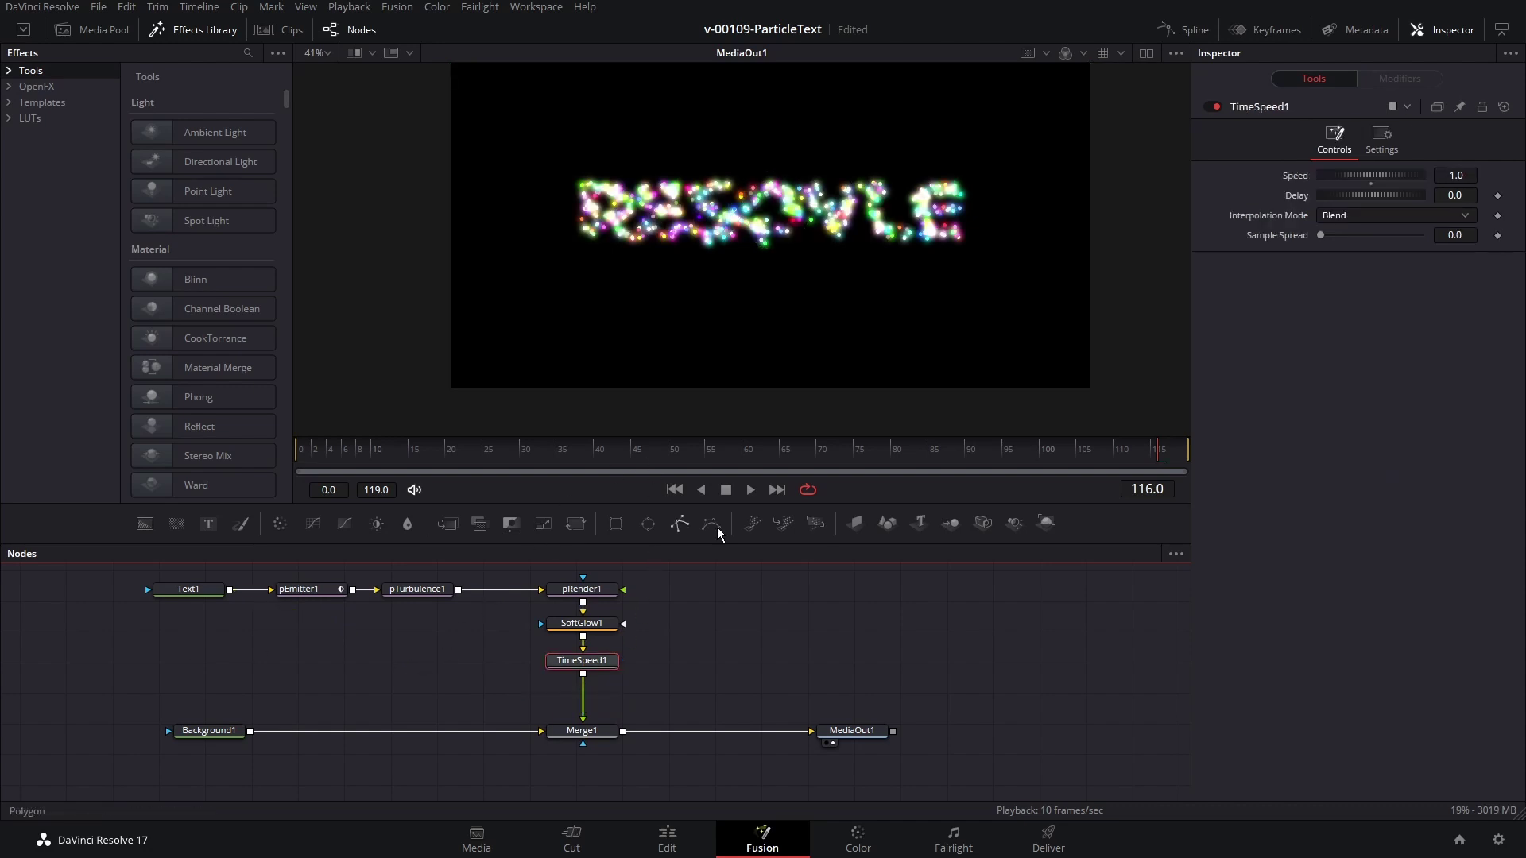
Step: Switch pEmitter1's particle Style to Line
left_click(306, 589)
left_click(1359, 195)
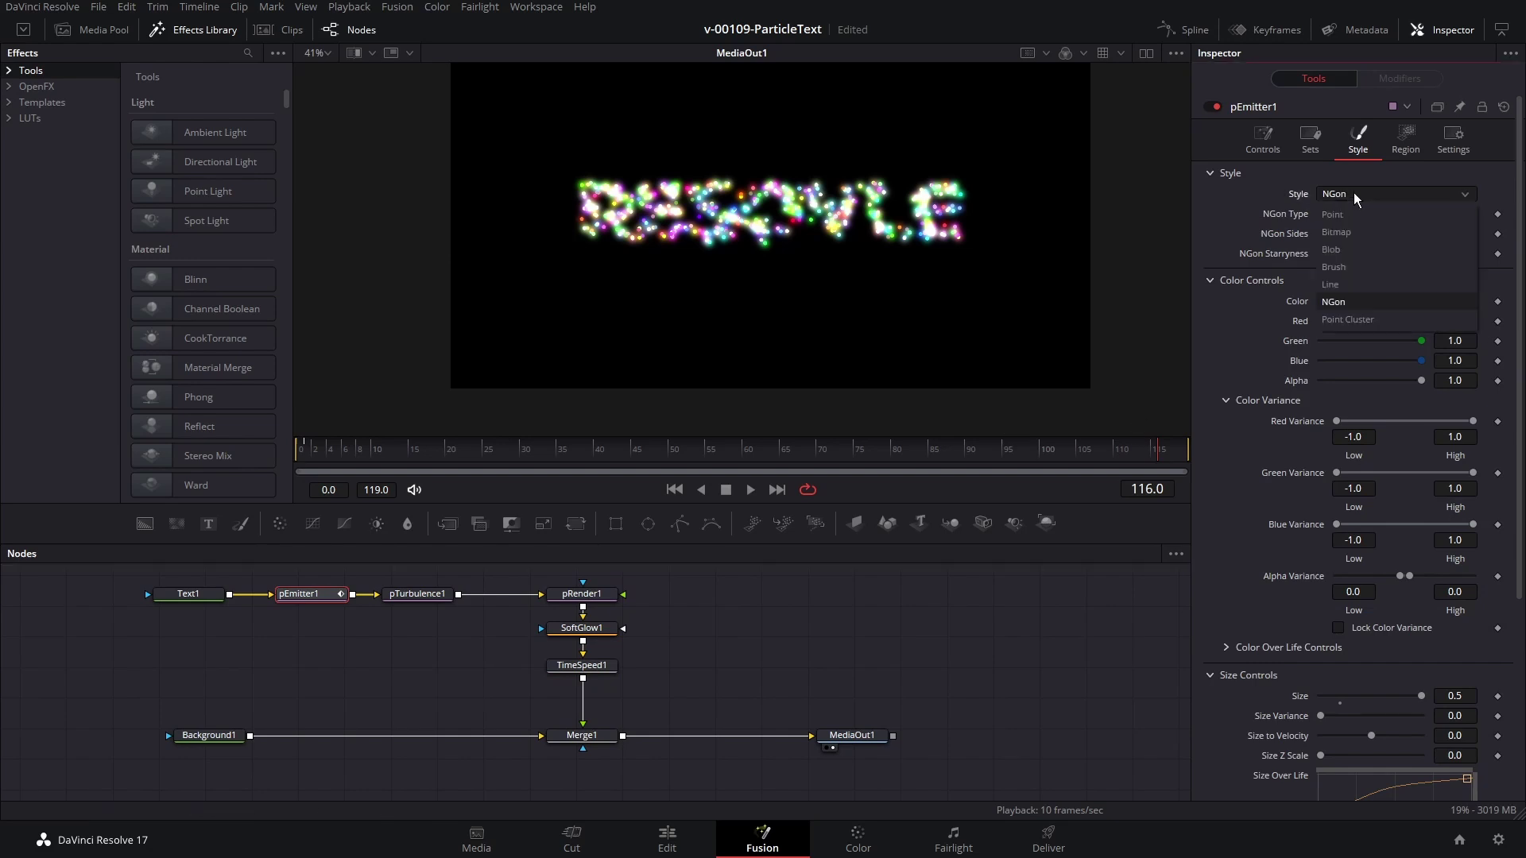
left_click(1343, 285)
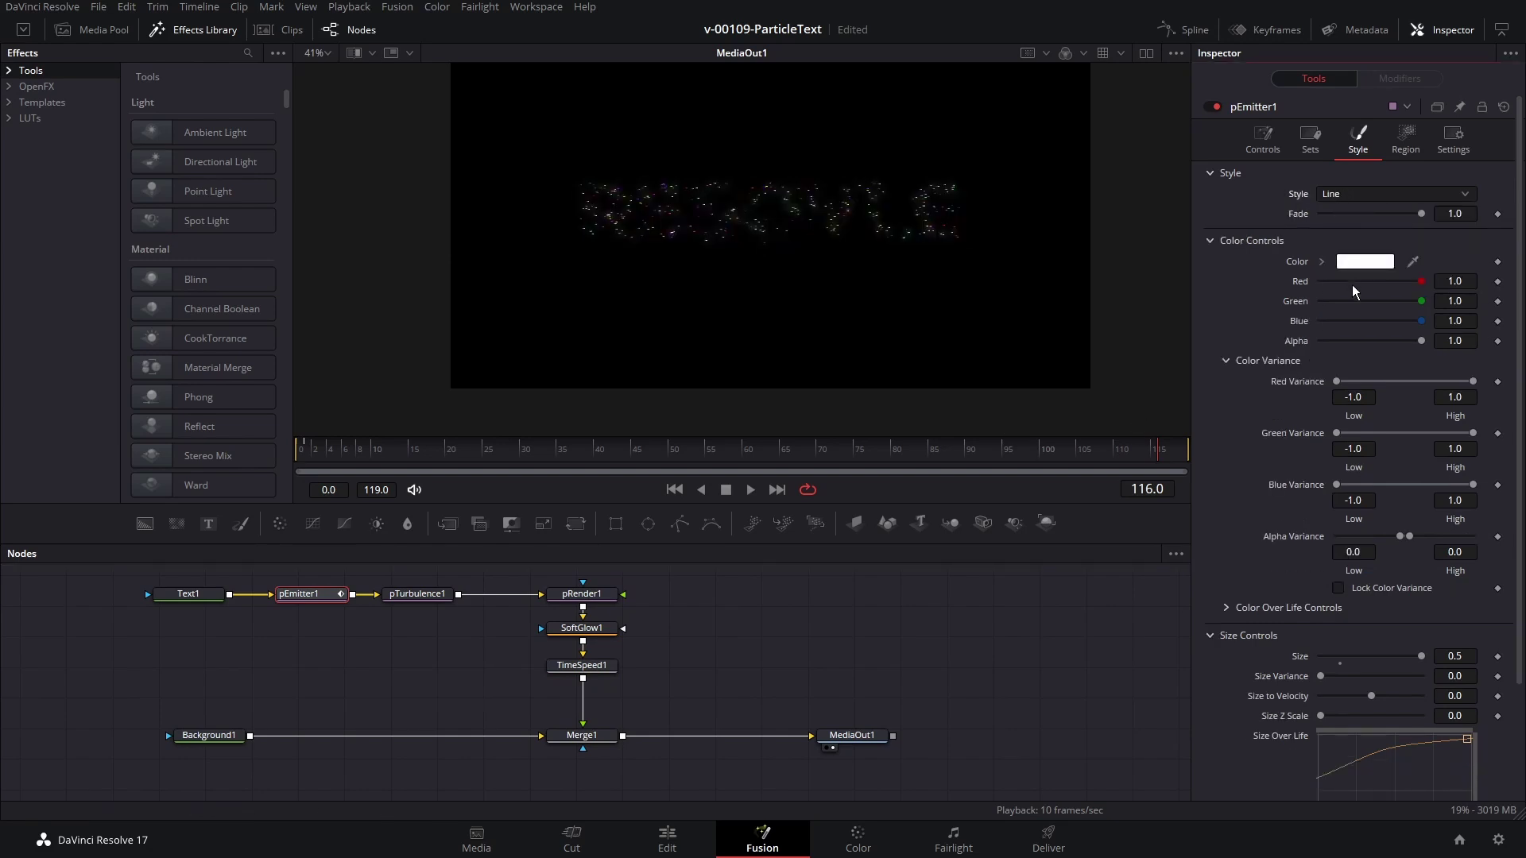
scroll(885, 256, "up", 5)
scroll(884, 254, "down", 4)
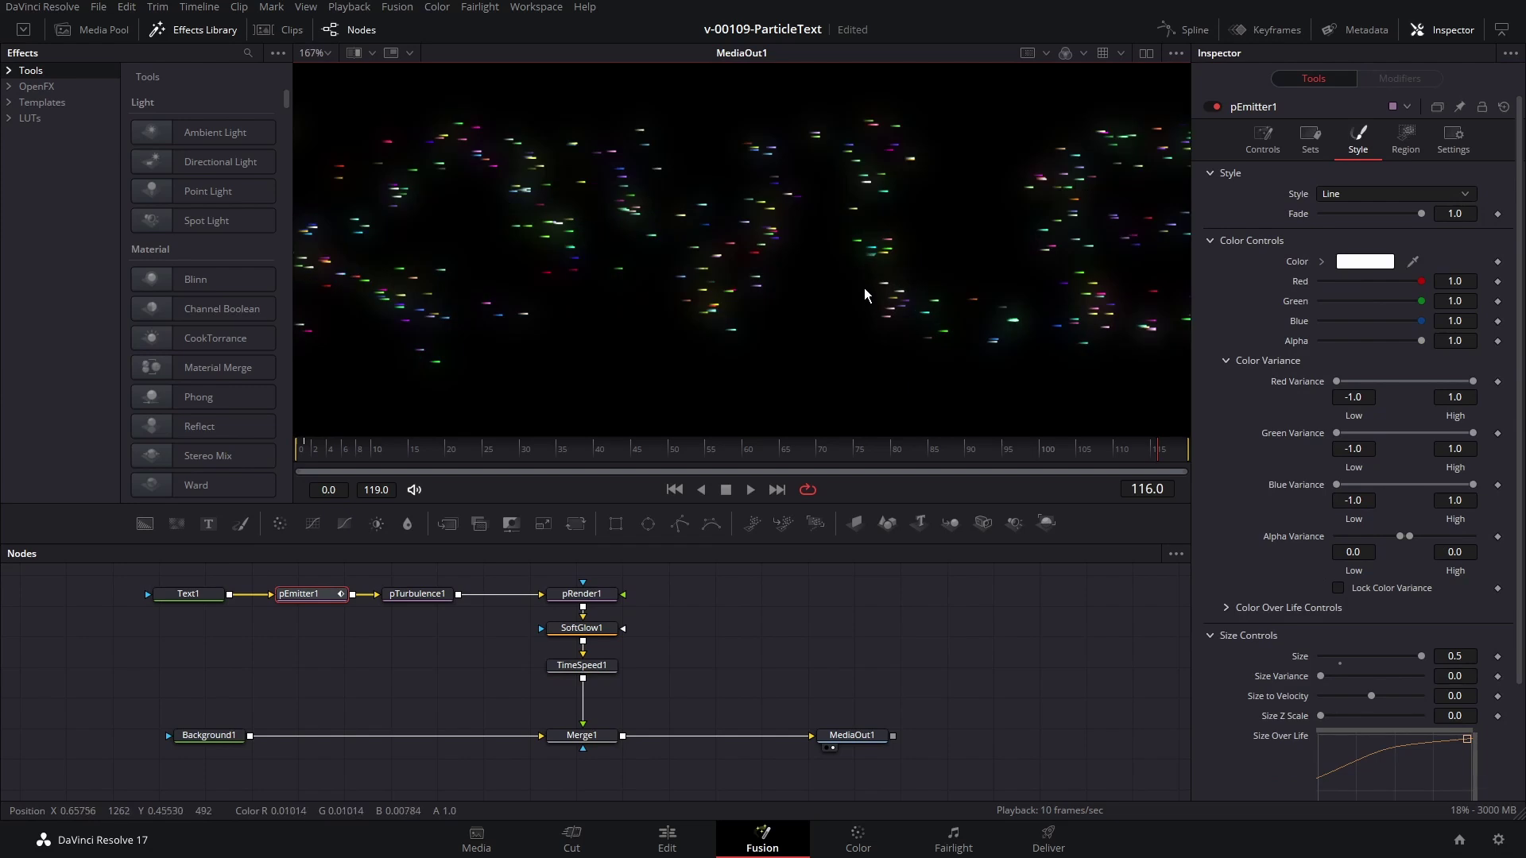
scroll(1399, 604, "down", 3)
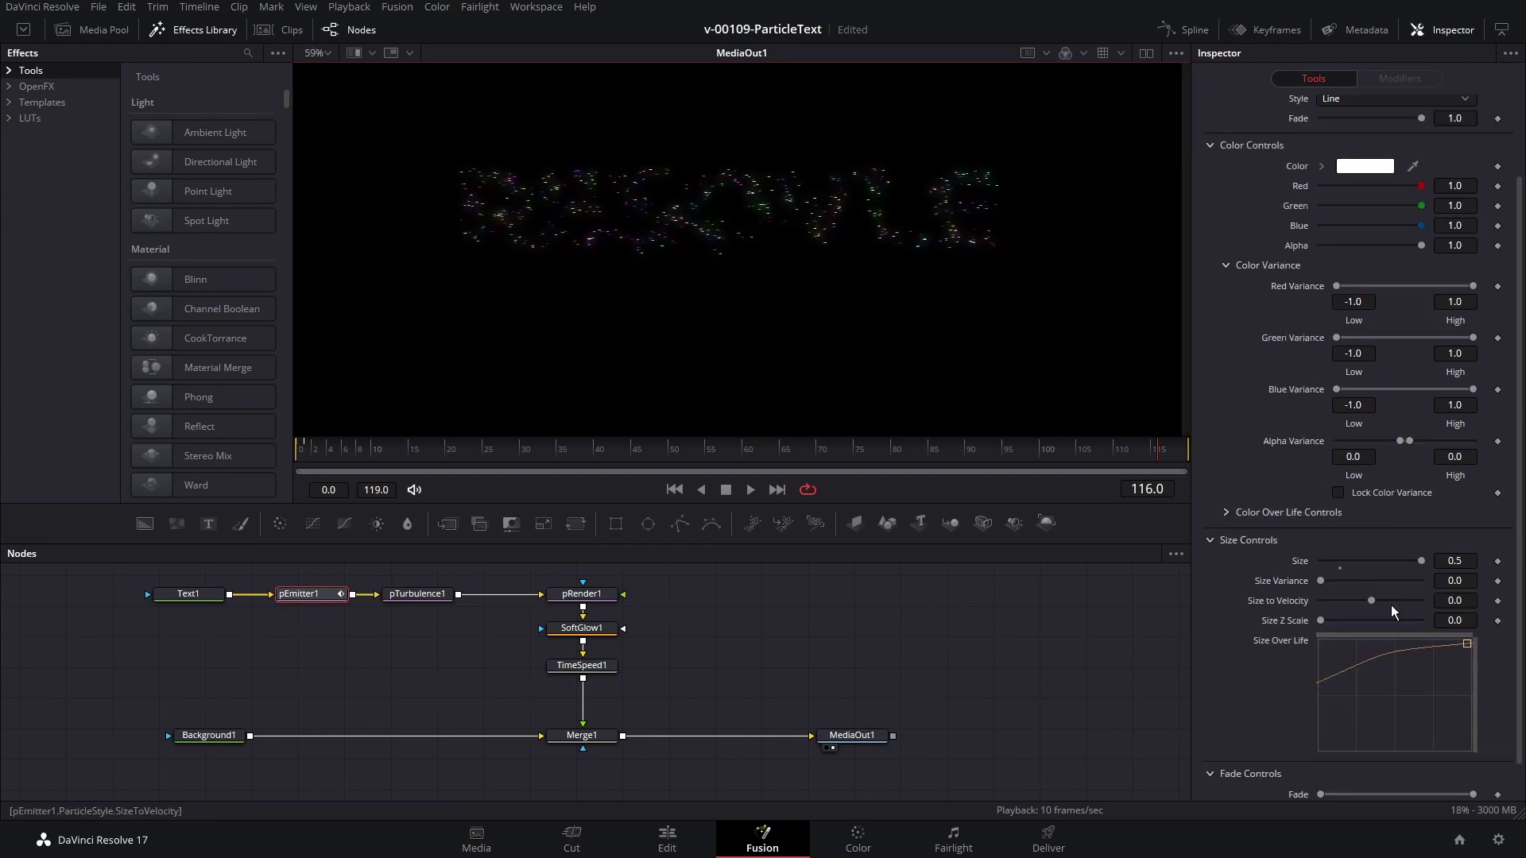
Step: Try line sizes 3, 1 and 2, then settle the particle Size at 1.638
left_click(1454, 561)
key("BackSpace")
key("BackSpace")
key("BackSpace")
type("3")
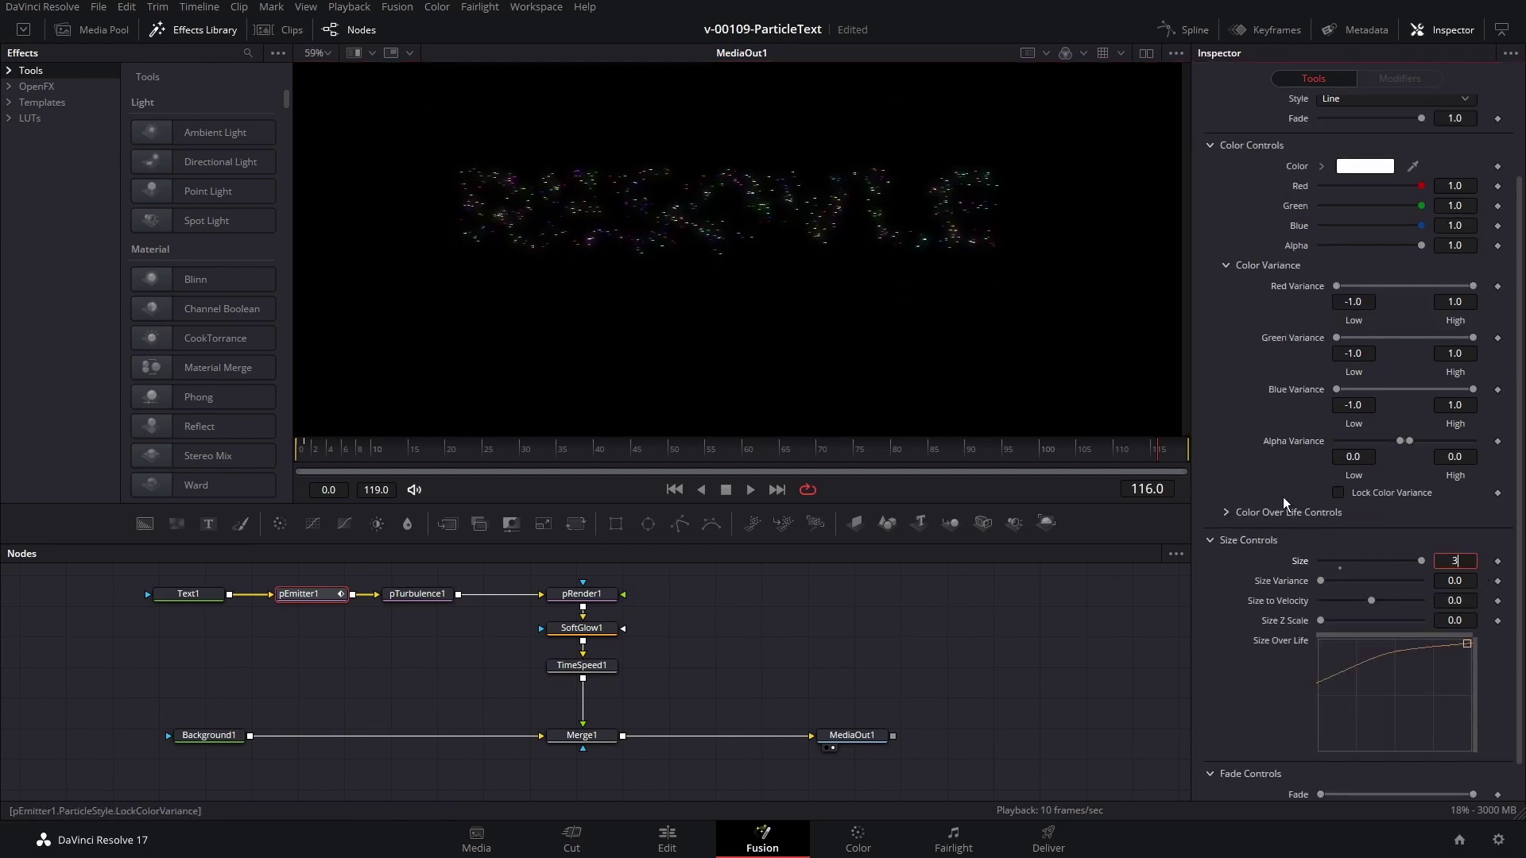
key("Return")
key("BackSpace")
key("BackSpace")
key("BackSpace")
type("1")
key("Return")
key("BackSpace")
key("BackSpace")
key("BackSpace")
type("2")
key("Return")
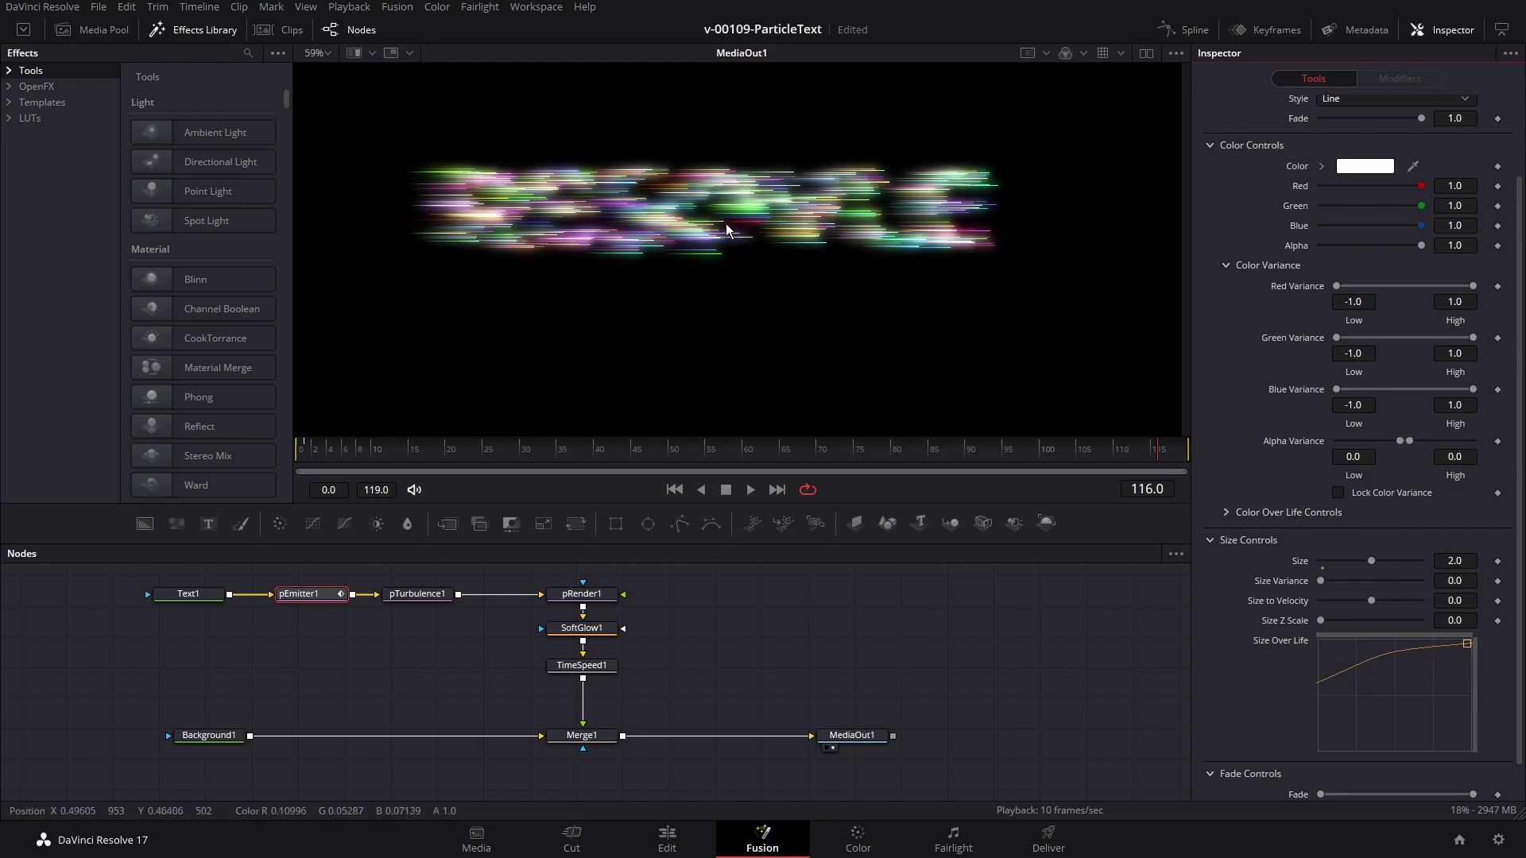
left_click_drag(1367, 562, 1361, 562)
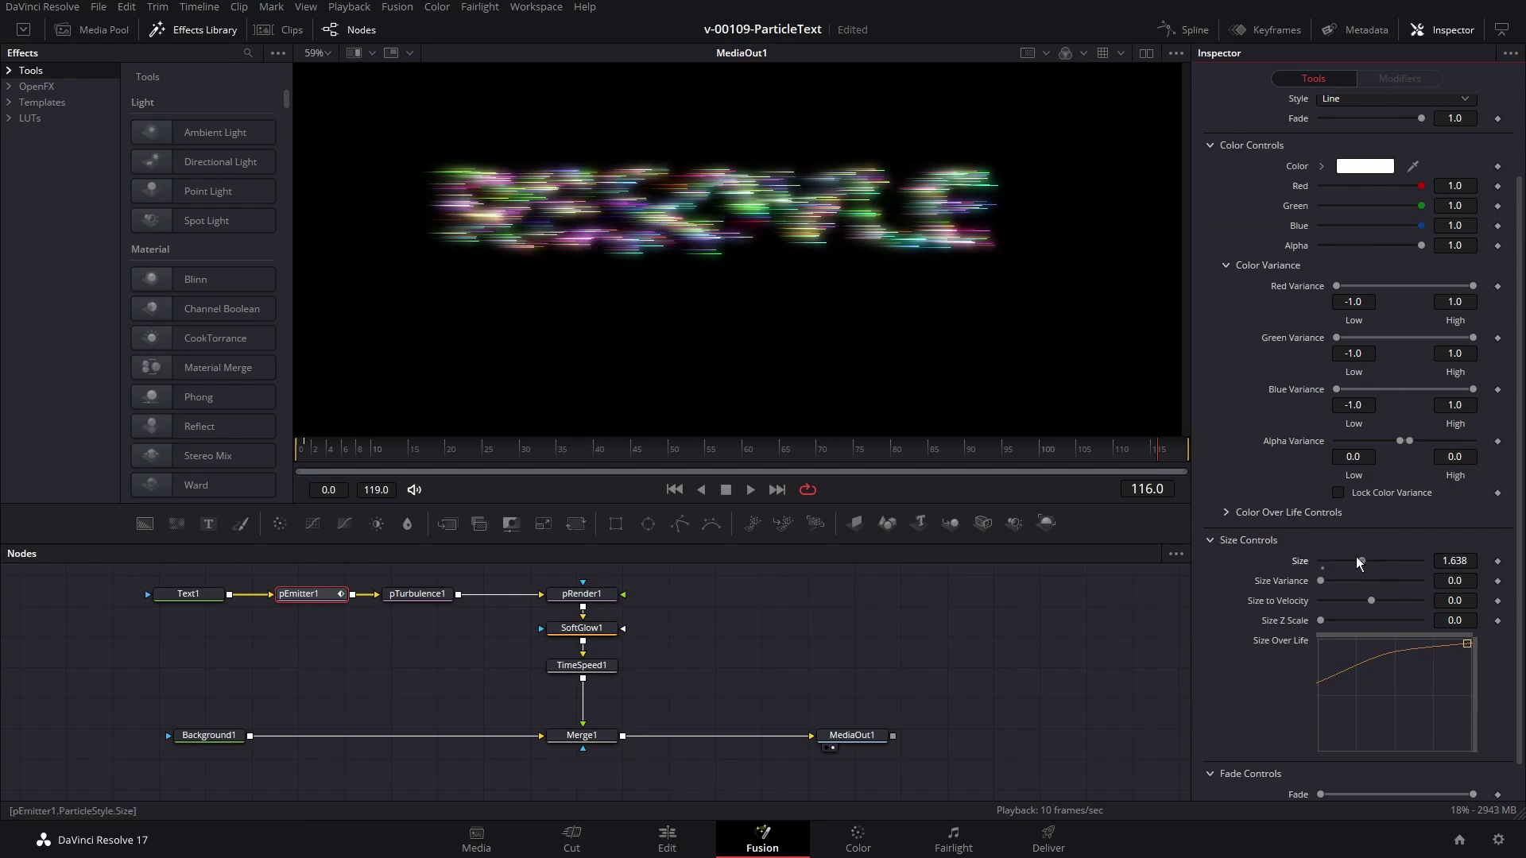
scroll(1290, 306, "up", 2)
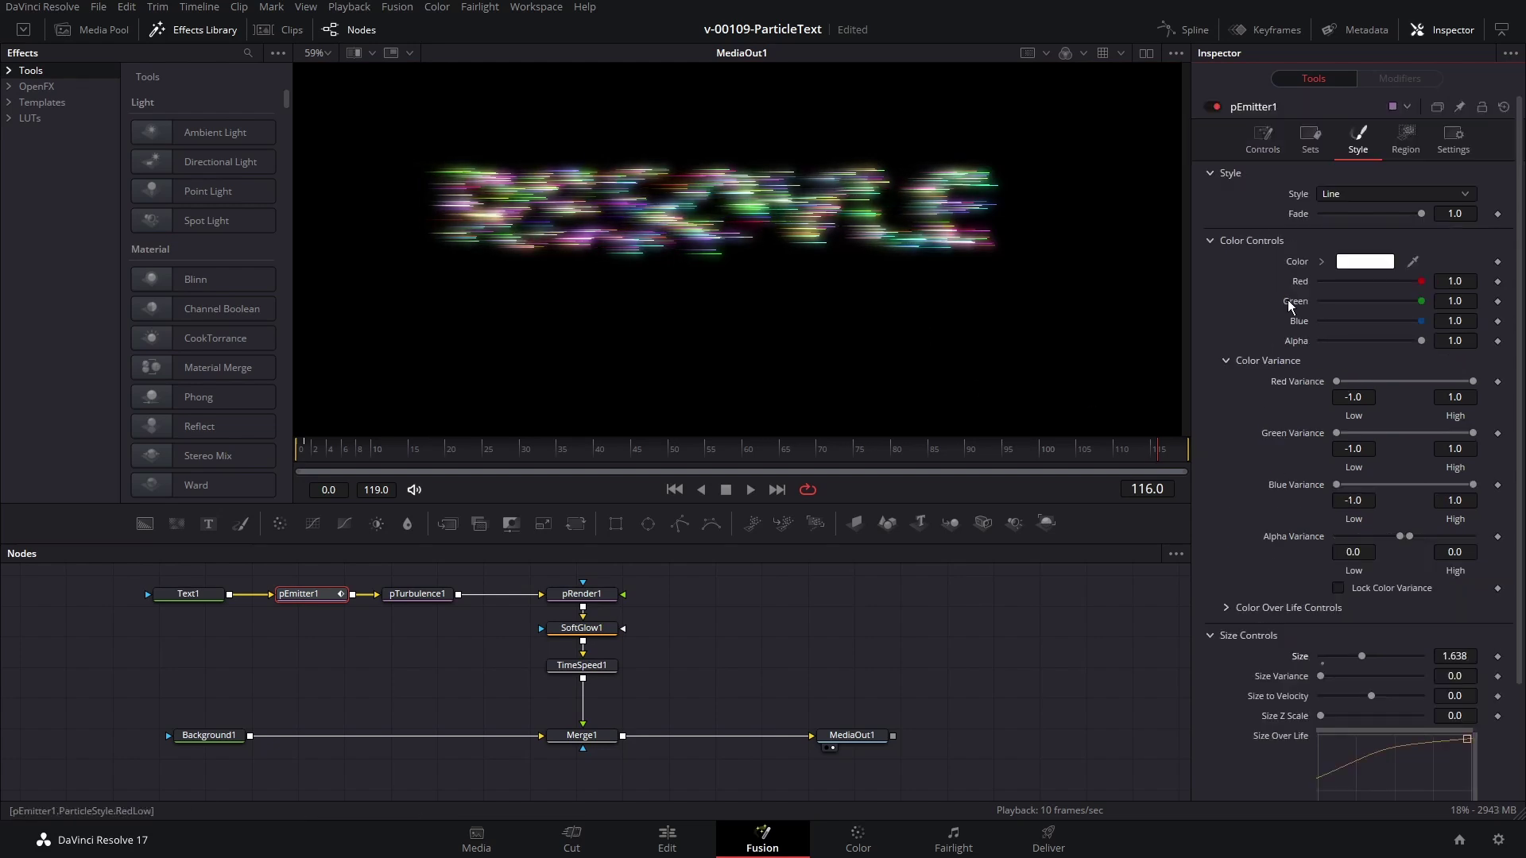
left_click(1263, 141)
Step: Give pEmitter1 a Spin Z Variance of 33.9, then play back from frame 8 to preview the spinning lines
left_click(1212, 442)
left_click_drag(1368, 560, 1378, 562)
left_click(361, 454)
key("space")
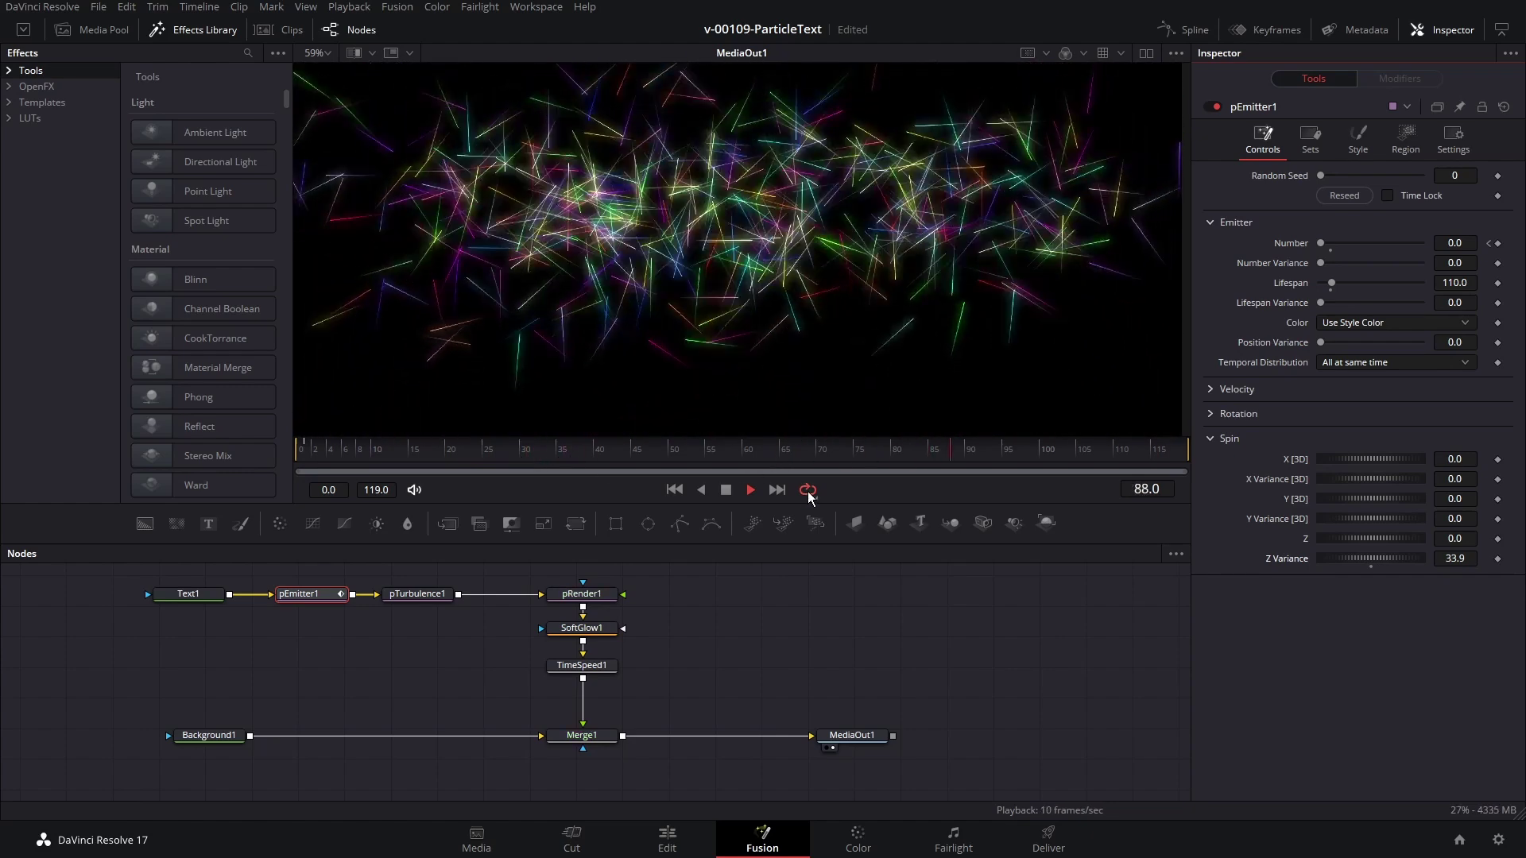
key("space")
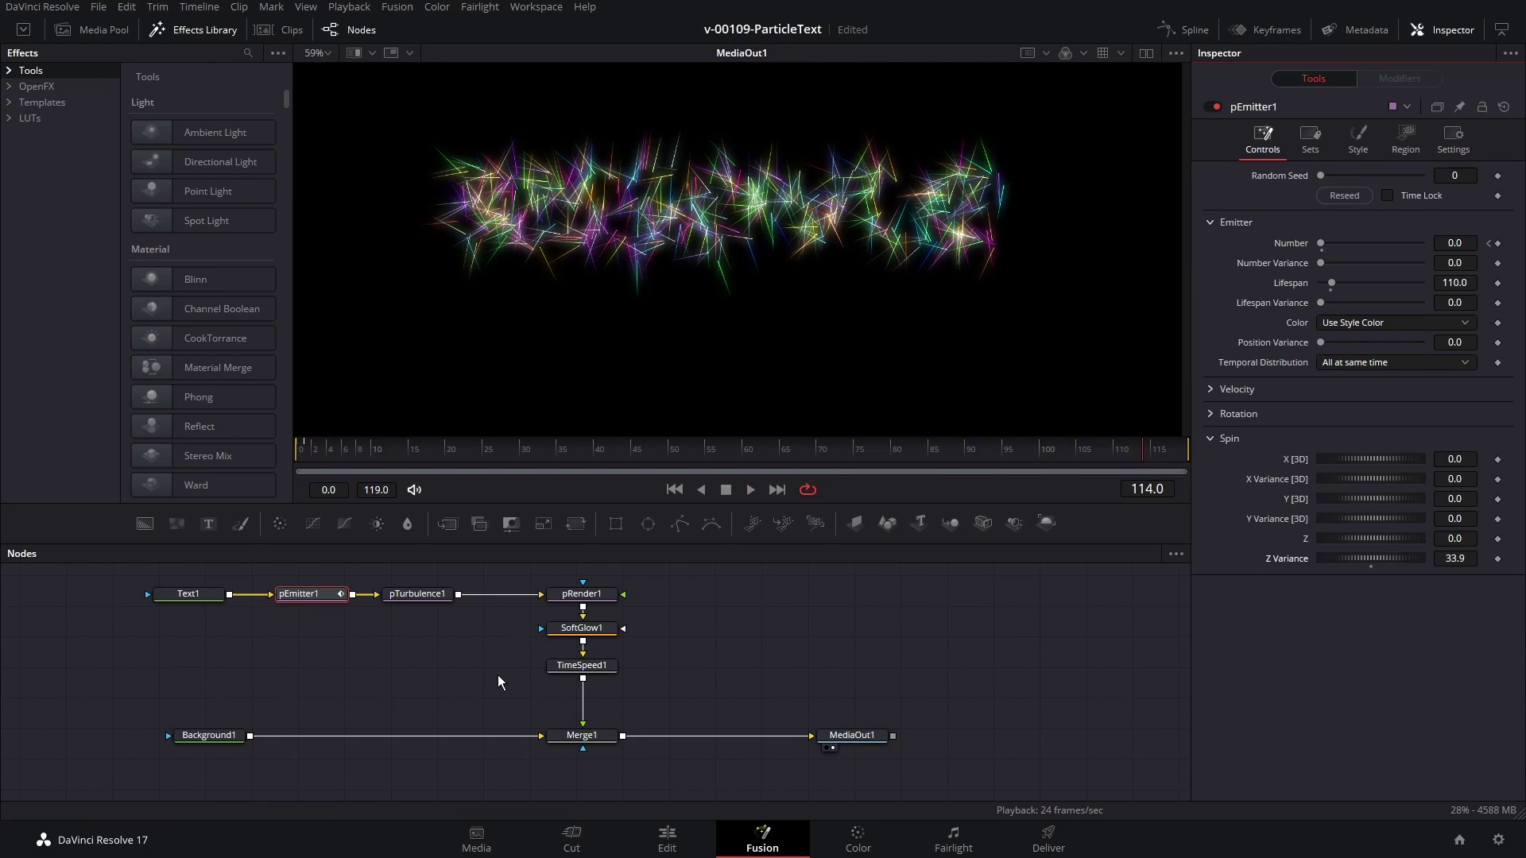
left_click(423, 596)
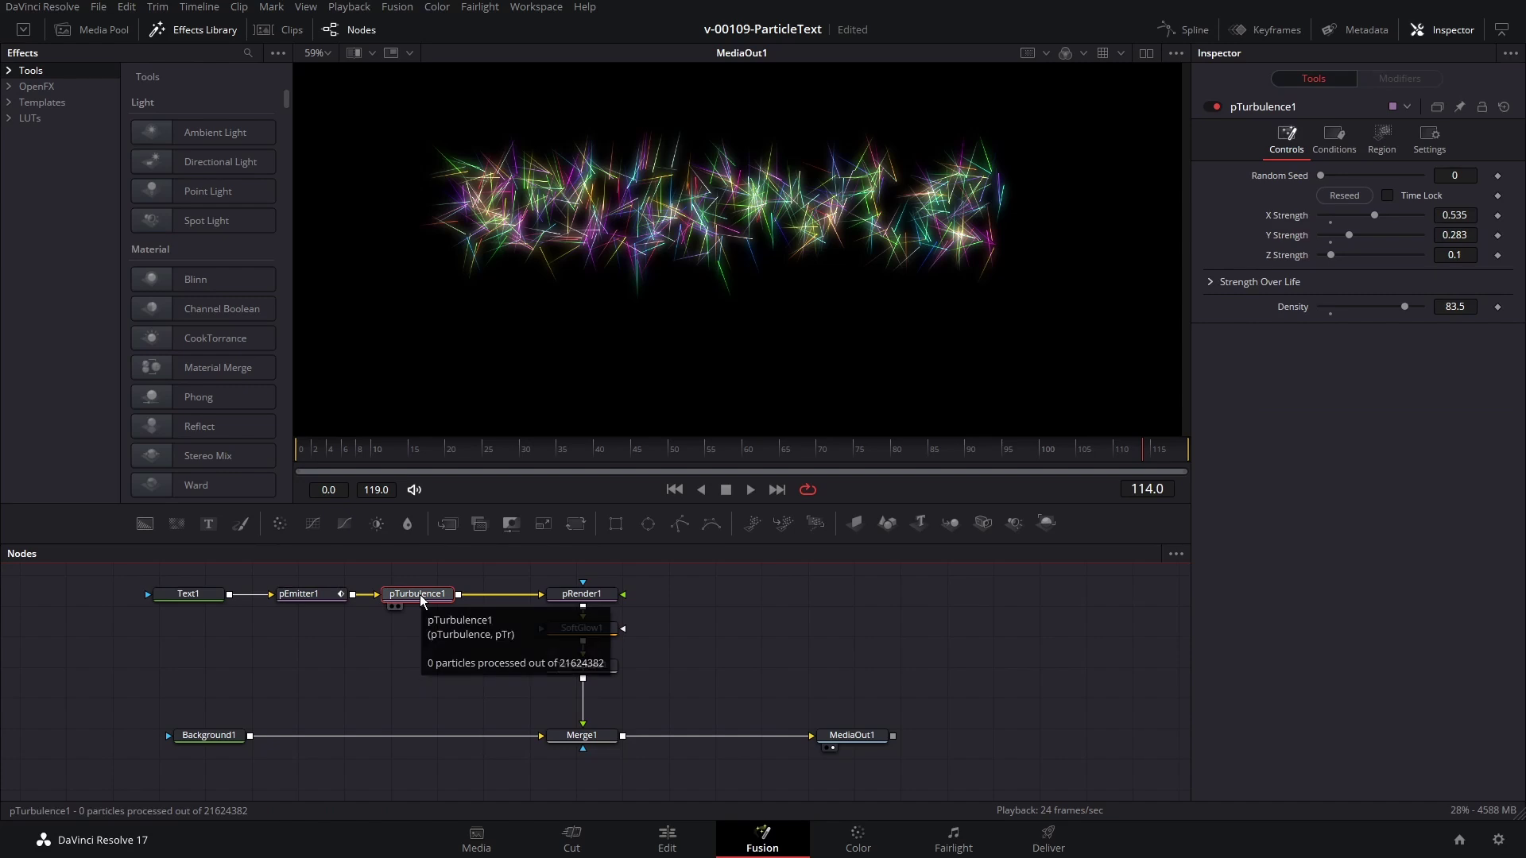
Step: Save the composition and move TimeSpeed1 down to make room below SoftGlow1
key("ctrl+s")
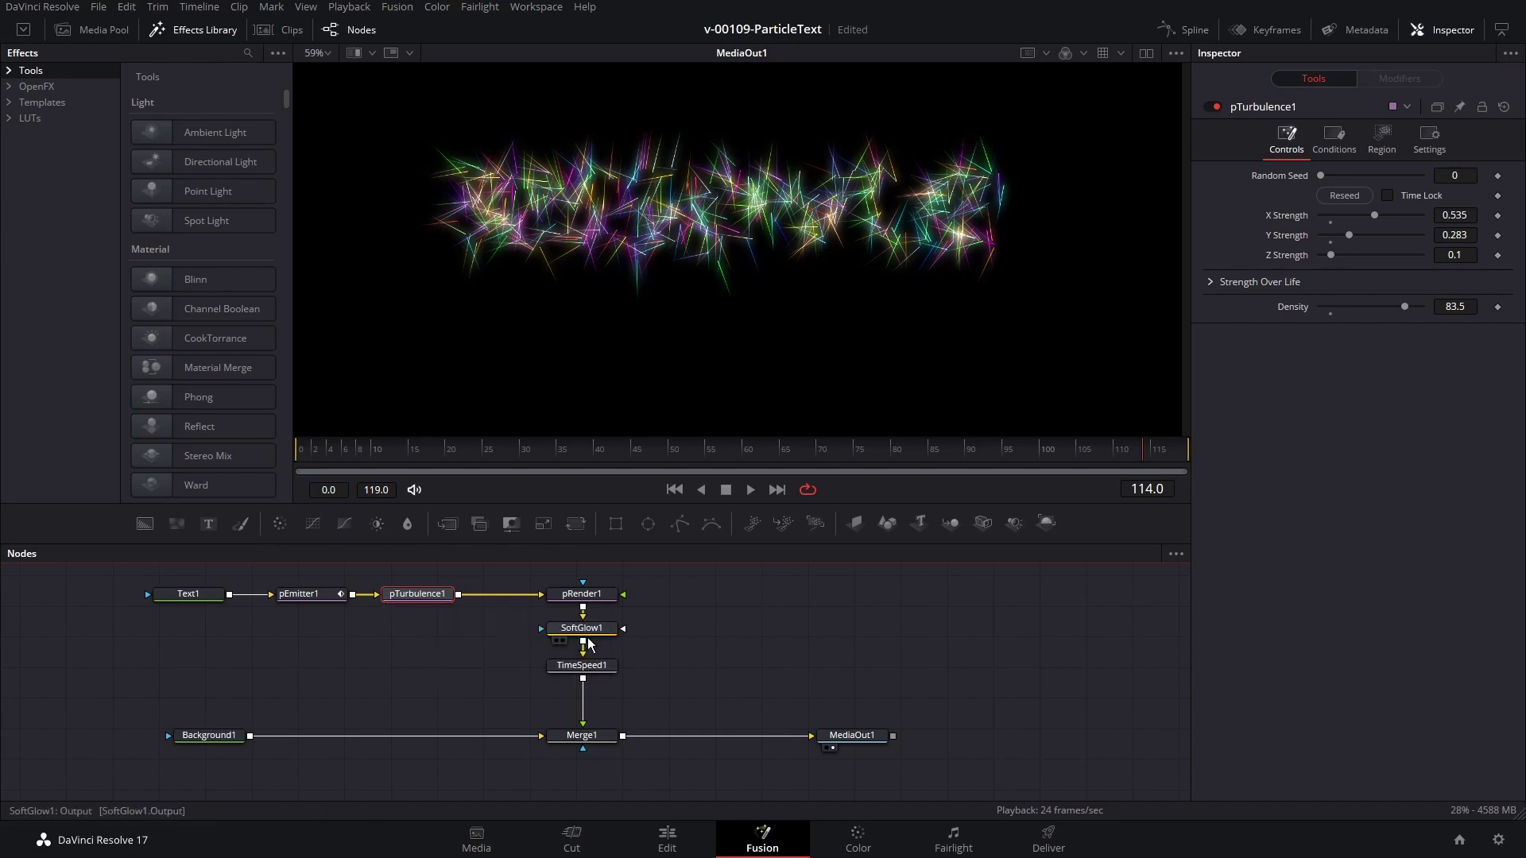
left_click_drag(591, 673, 591, 708)
left_click(590, 633)
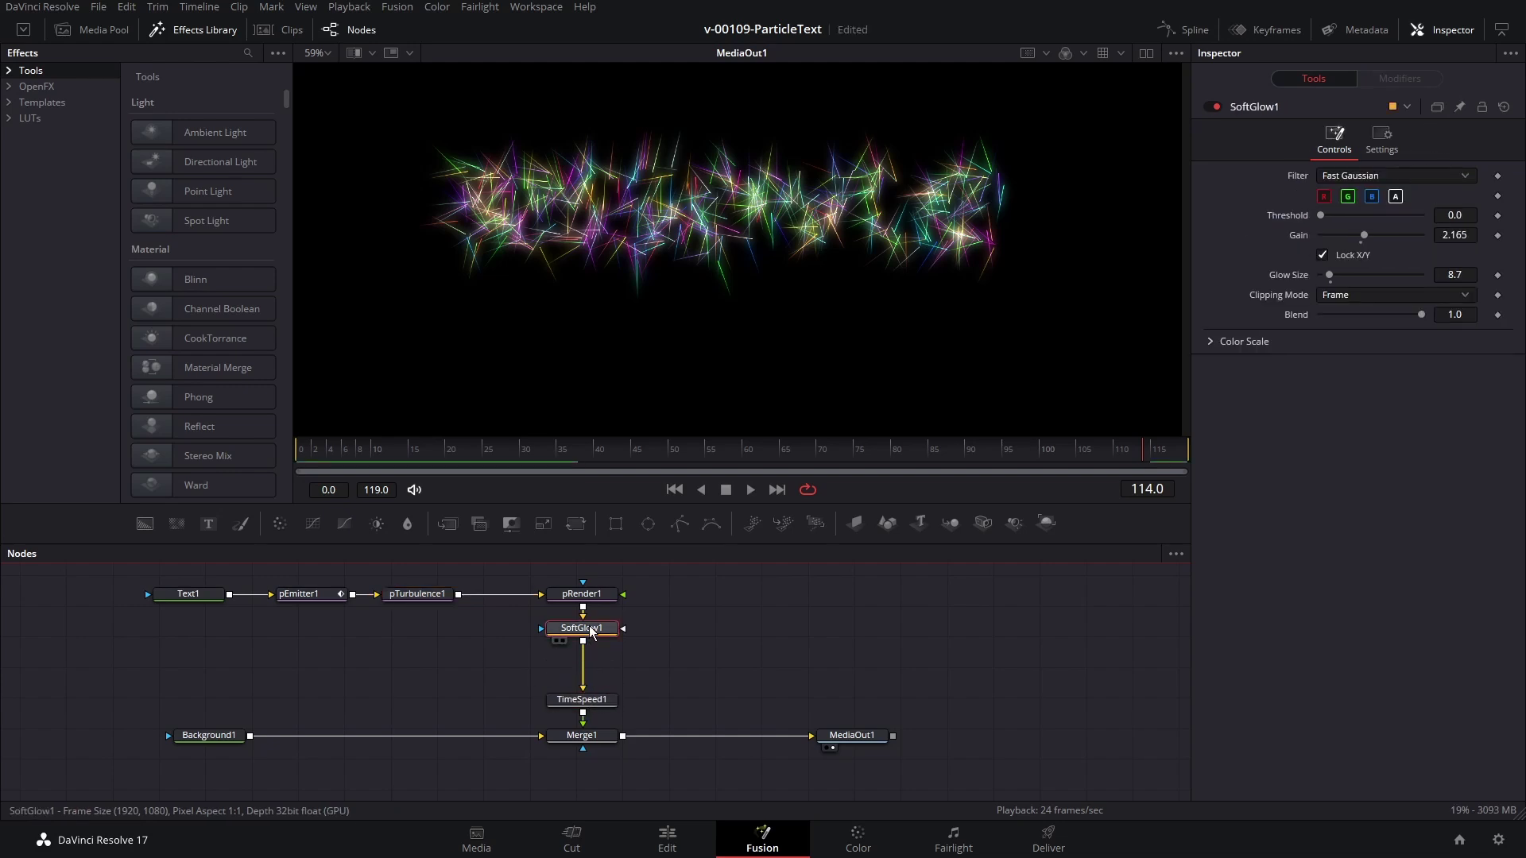
Step: Insert a Rays node after SoftGlow1 and raise its Decay so the rays lengthen
key("shift+space")
type("ray")
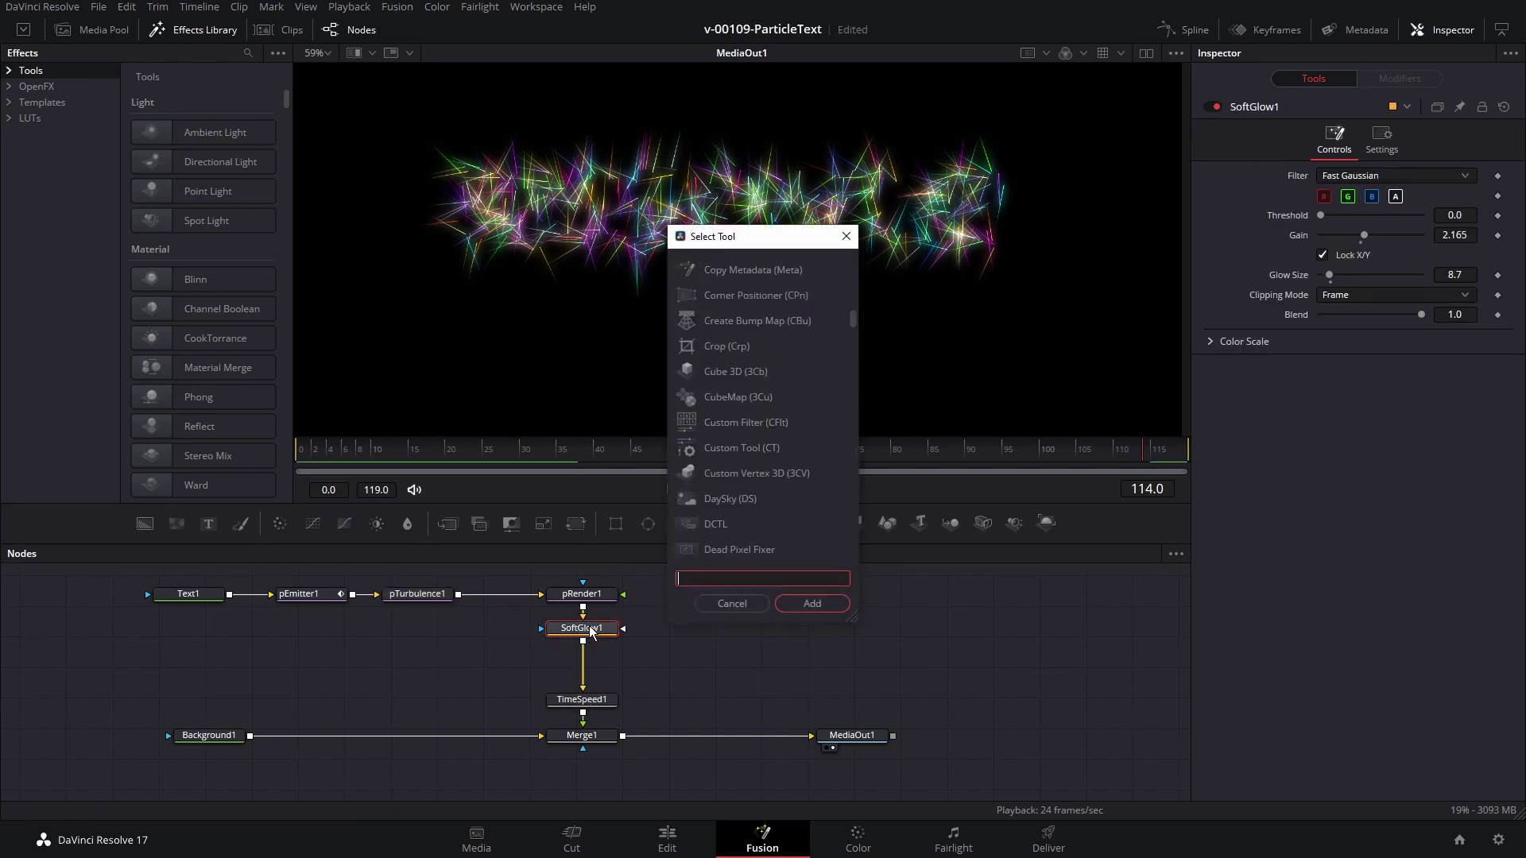
key("Return")
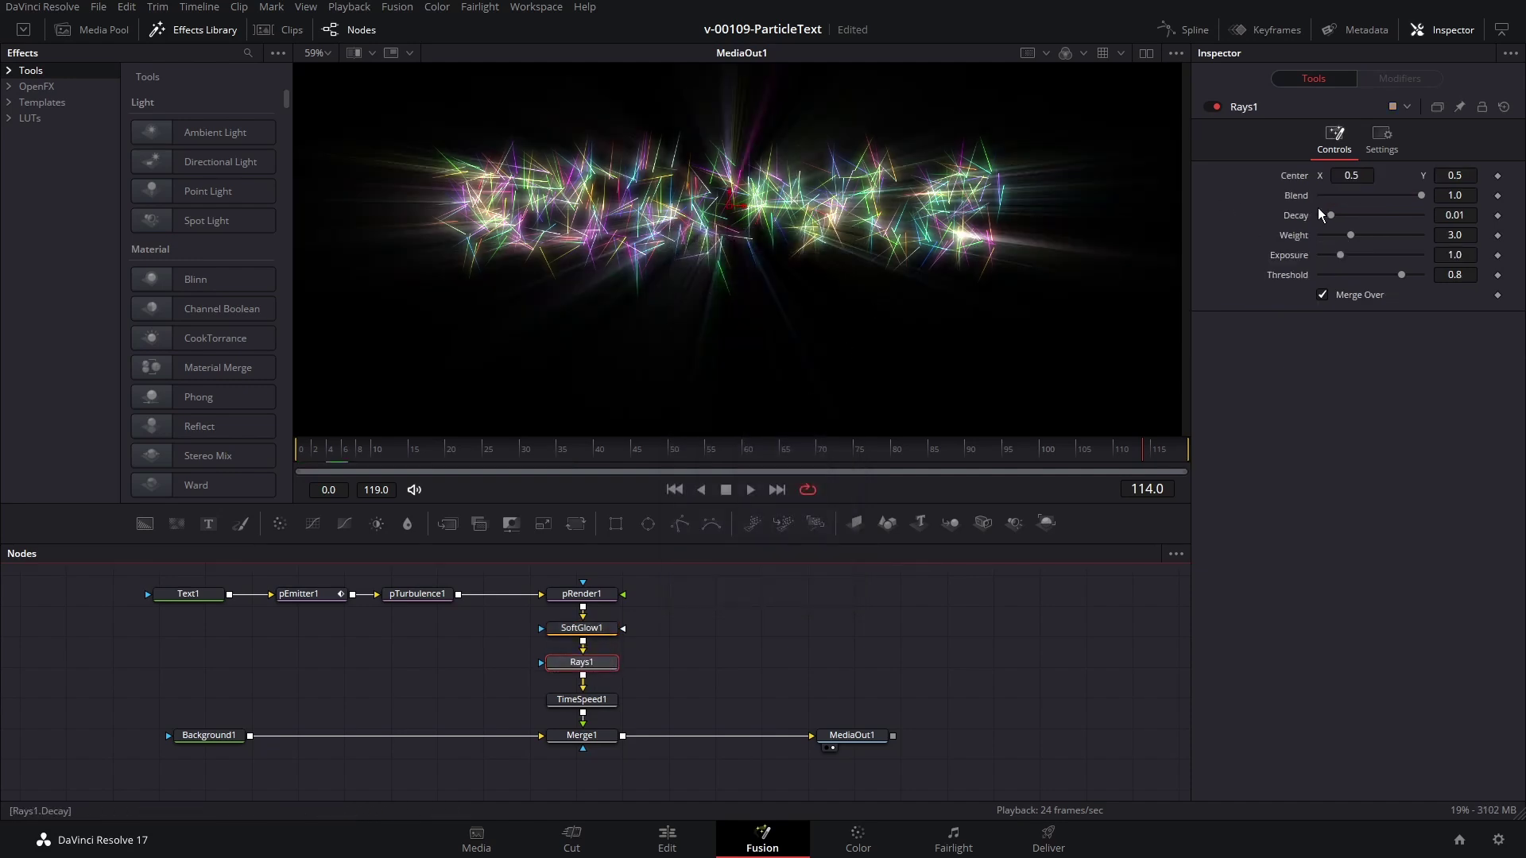
left_click_drag(1330, 216, 1368, 259)
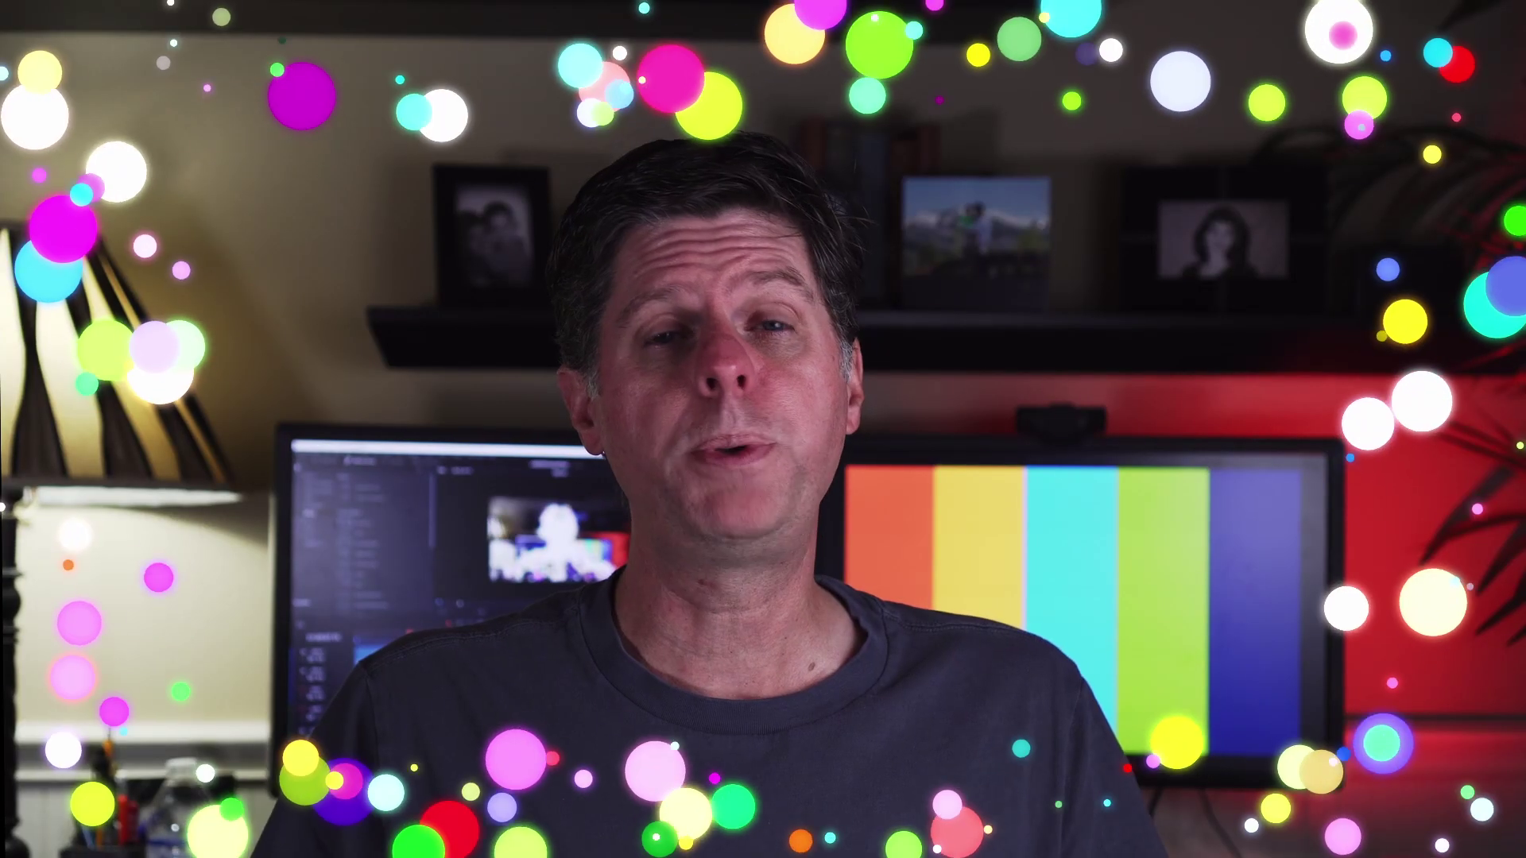